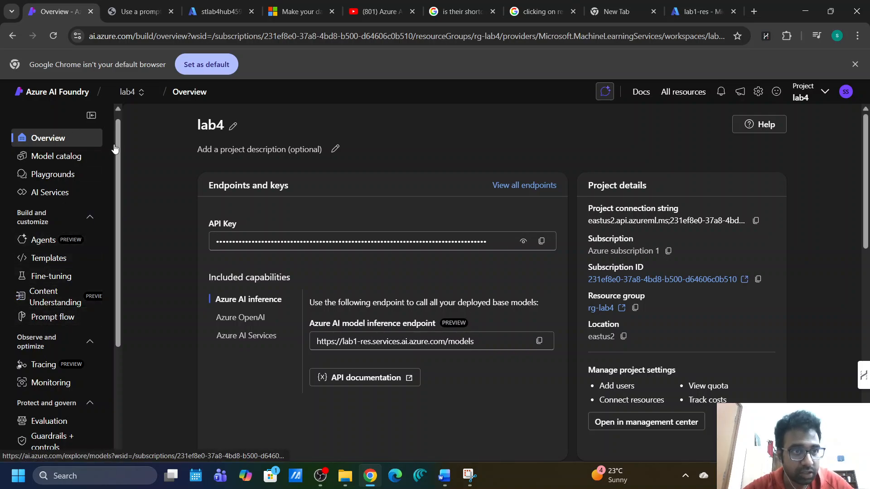
Switch to the lab1 project to compare its navigation options with those of lab4, and return to lab4.
click(127, 93)
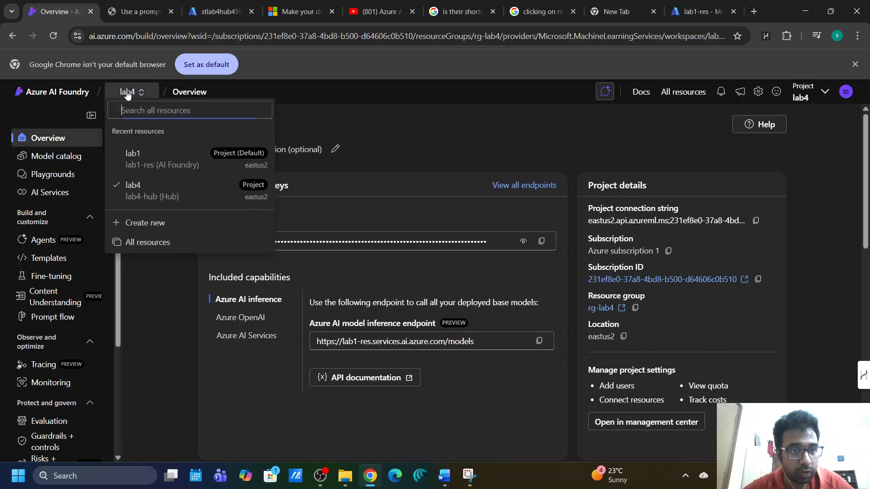
click(145, 163)
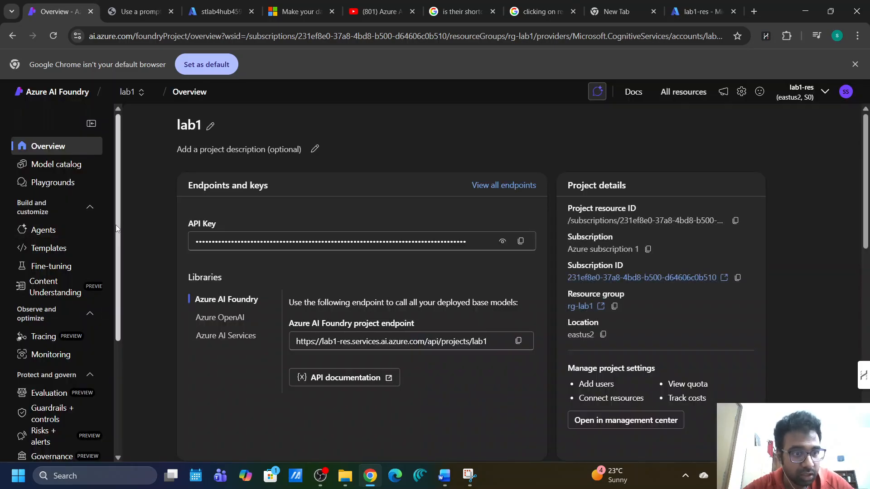
scroll(116, 229, down, 1)
click(122, 95)
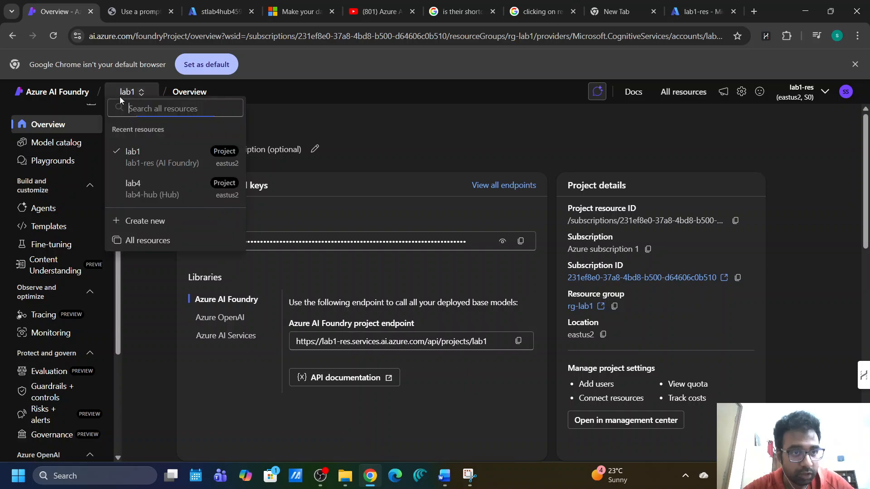
click(152, 200)
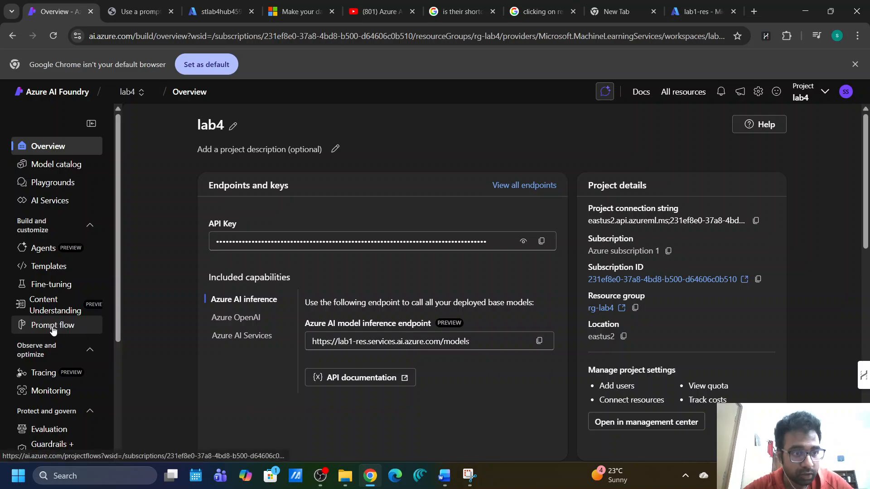
Open the lab4 project's Prompt flow page and start creating a new flow.
click(53, 329)
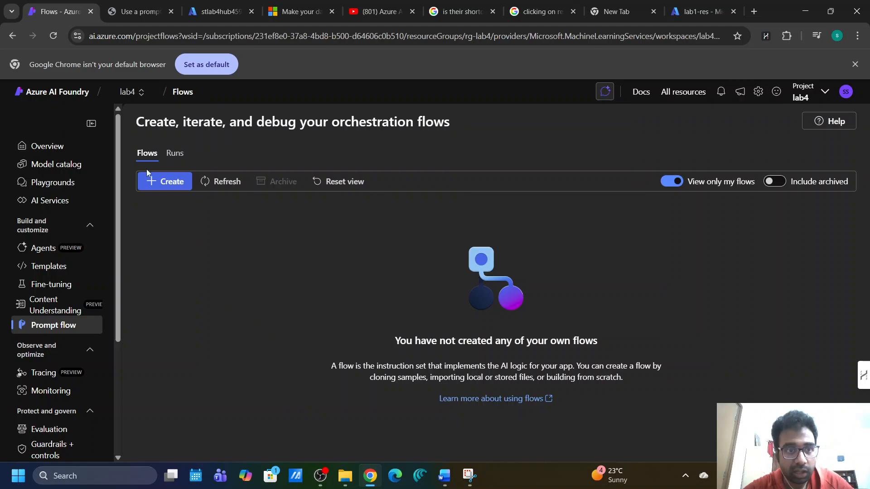
click(152, 183)
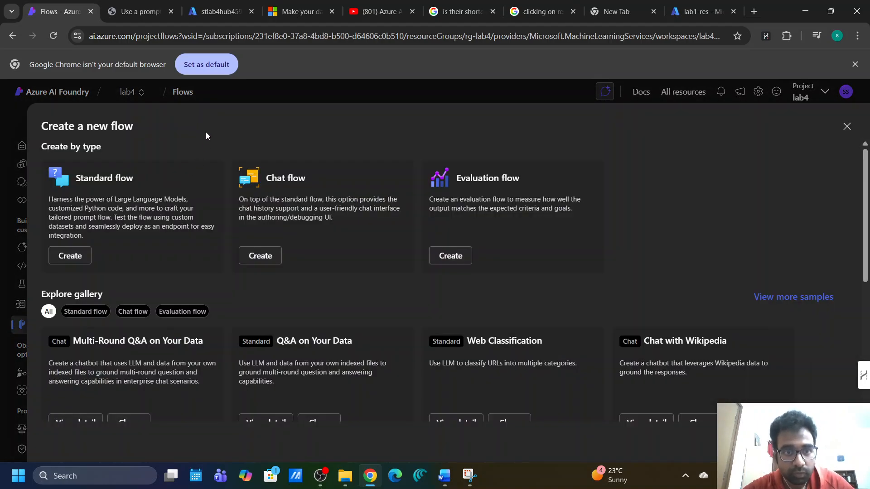
scroll(137, 271, down, 1)
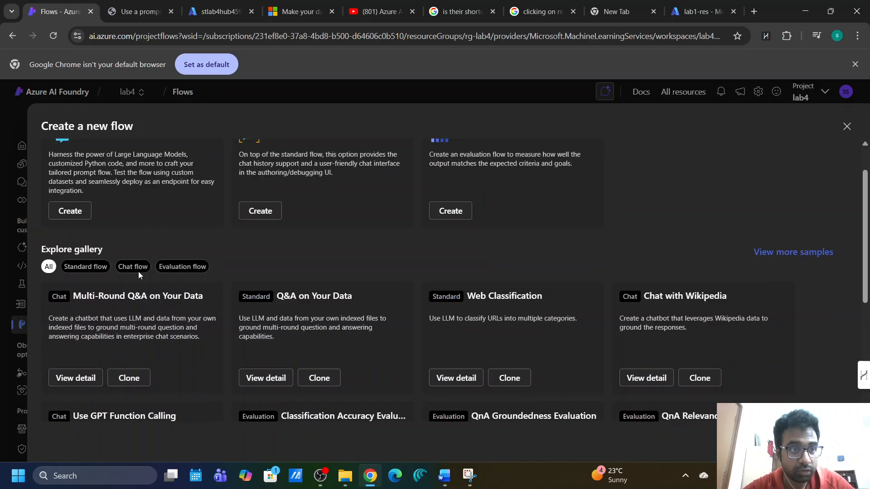
scroll(138, 271, up, 1)
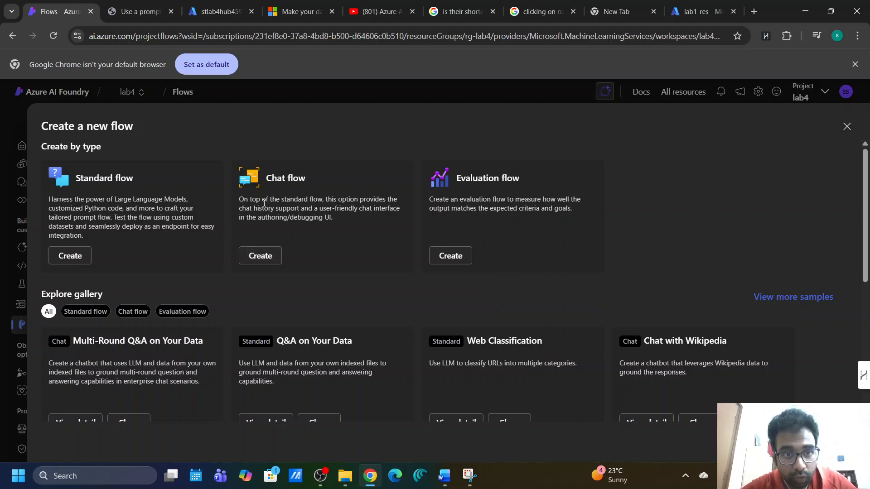
Read the descriptions of the chat, evaluation and standard flow types.
drag(241, 201, 322, 198)
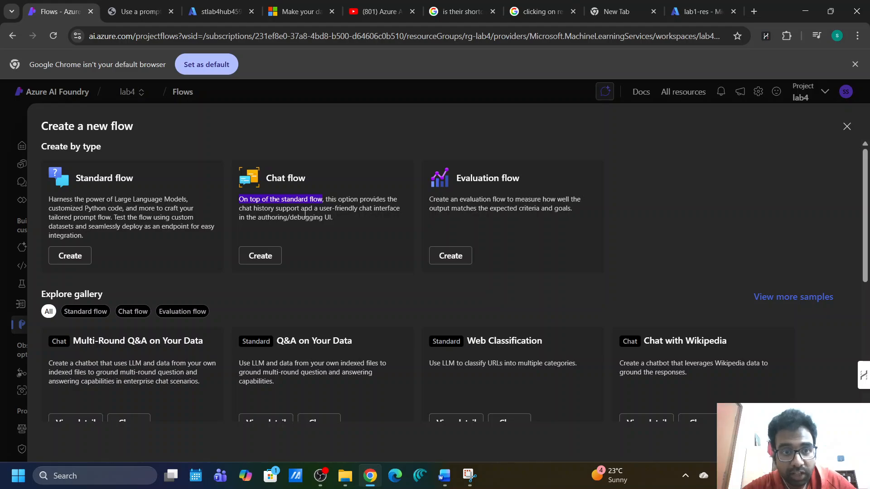
drag(241, 209, 390, 208)
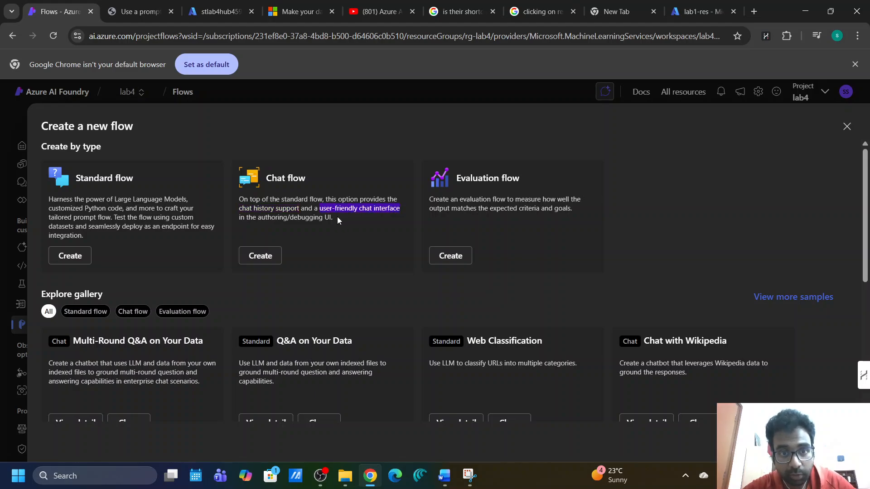
drag(335, 218, 258, 219)
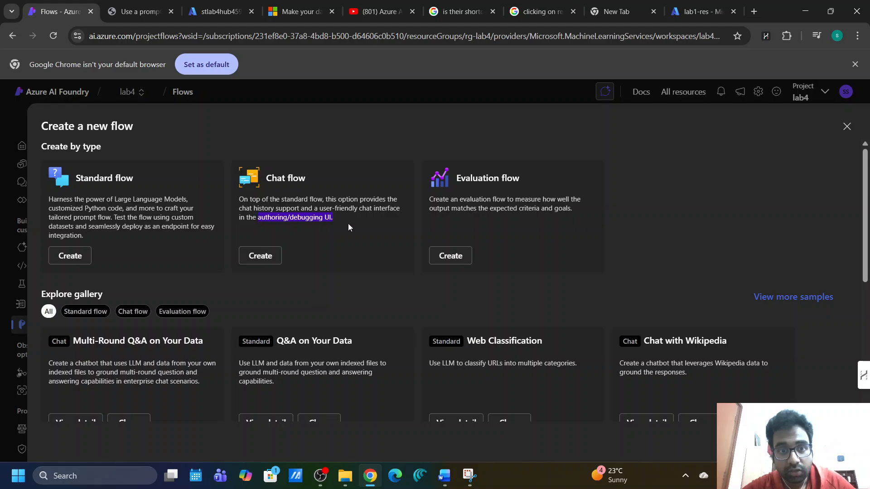
drag(348, 224, 243, 202)
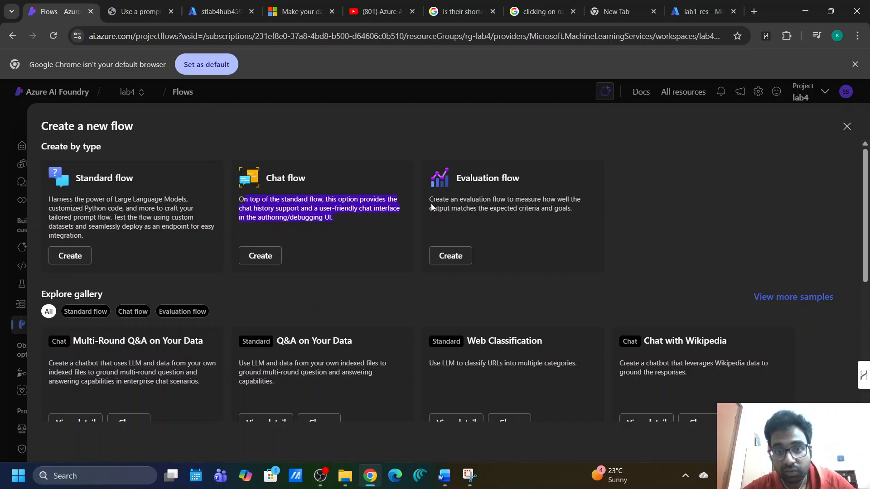
click(458, 206)
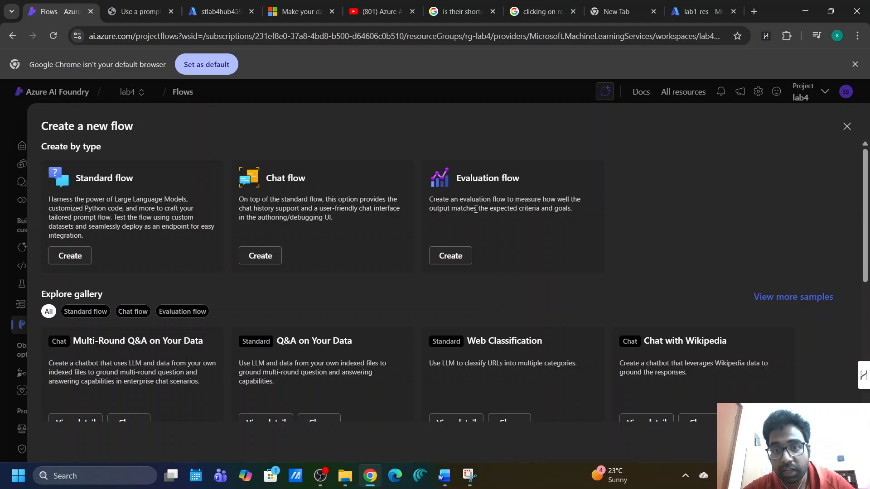
drag(508, 212, 587, 214)
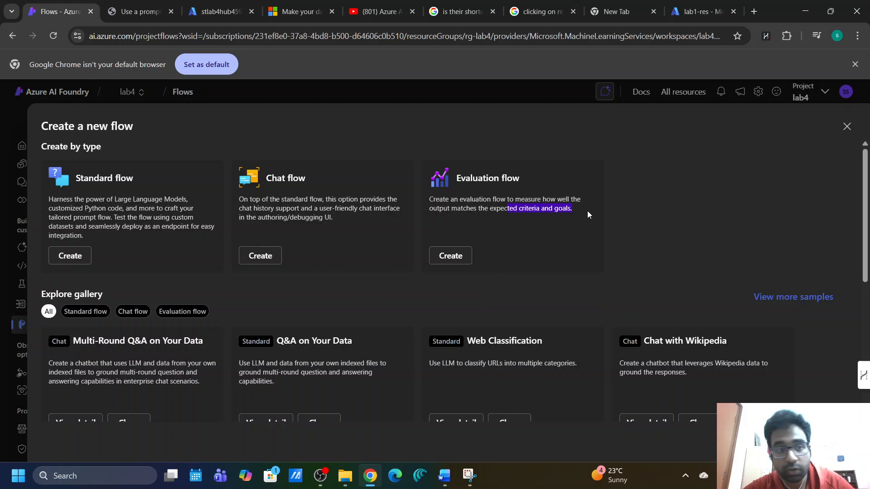
click(94, 199)
drag(55, 199, 149, 217)
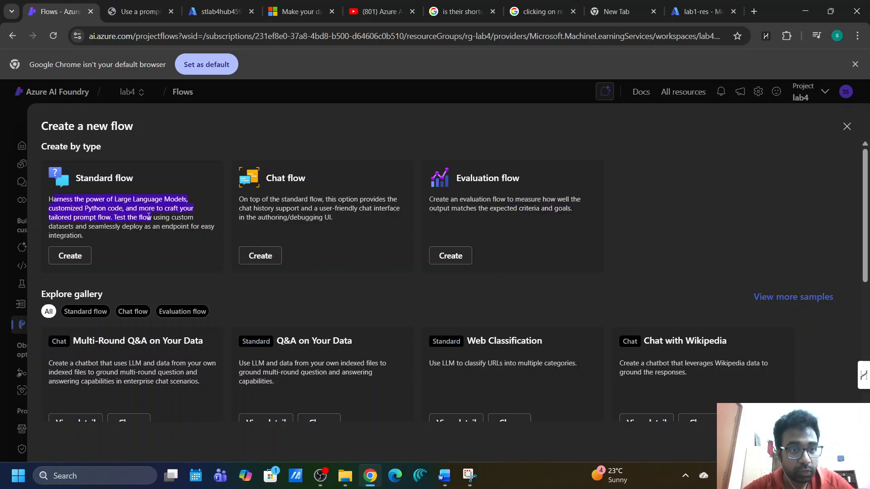
click(148, 217)
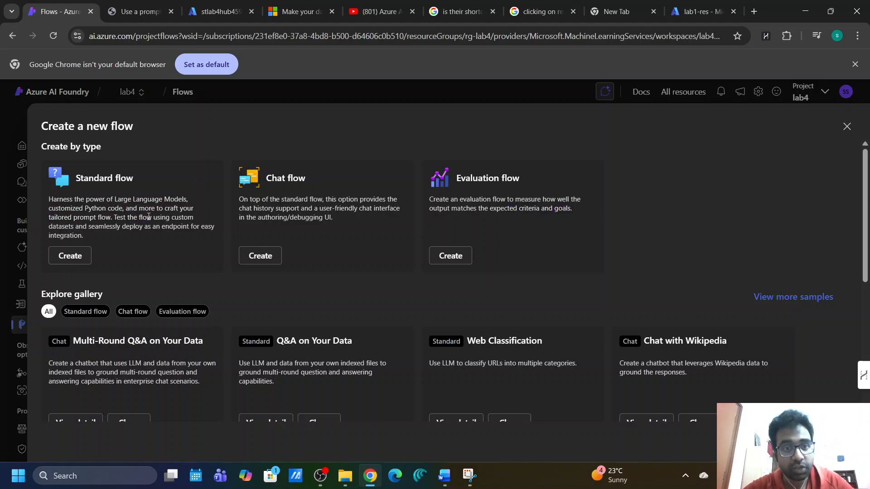
Read the "Create a prompt flow" section of the lab instructions for the template and folder name to use.
click(140, 16)
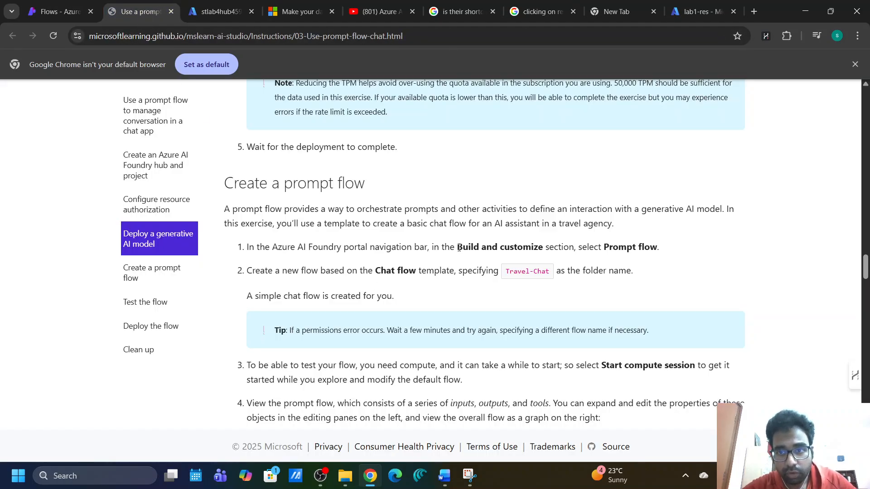
drag(457, 246, 538, 247)
click(607, 245)
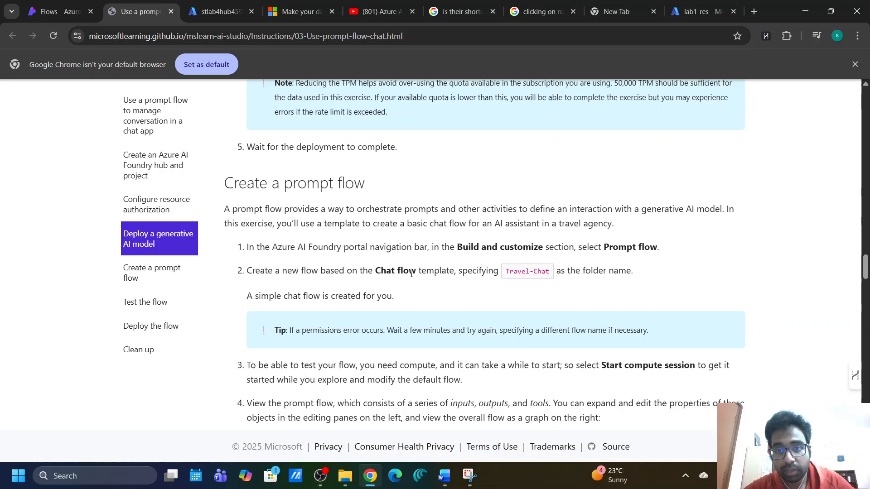
scroll(412, 275, down, 1)
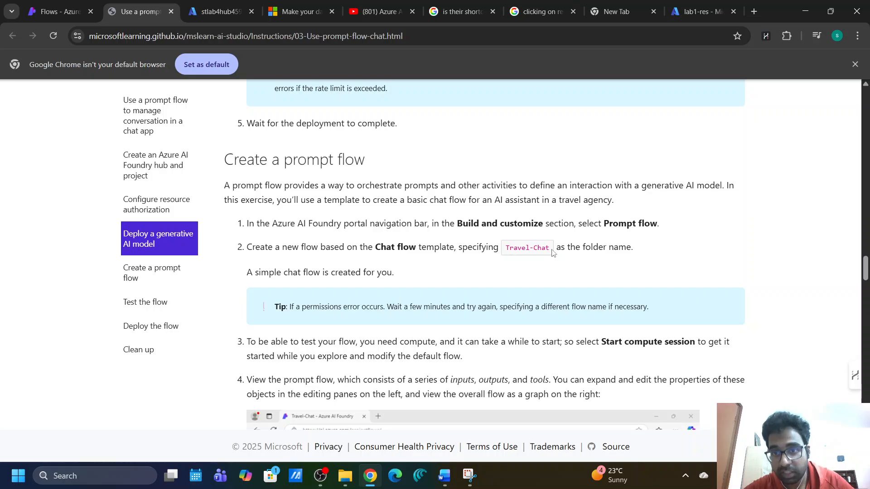
drag(553, 253, 505, 249)
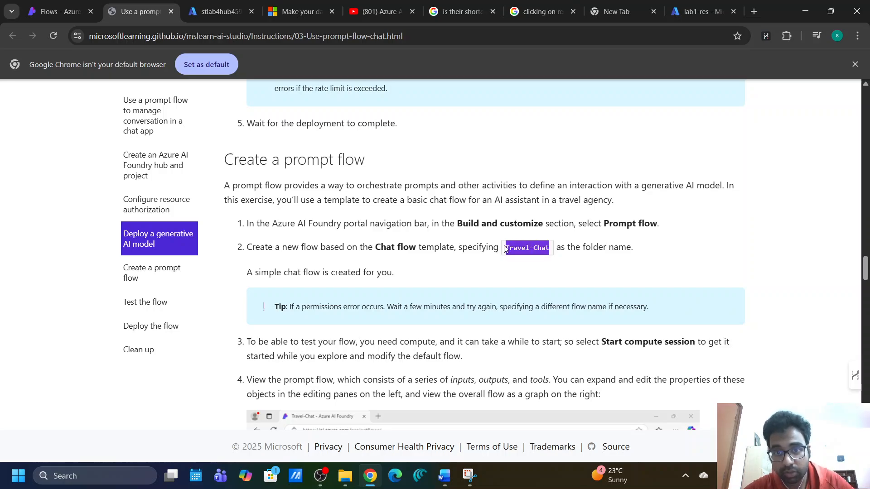
click(473, 261)
scroll(473, 261, down, 2)
scroll(473, 260, up, 2)
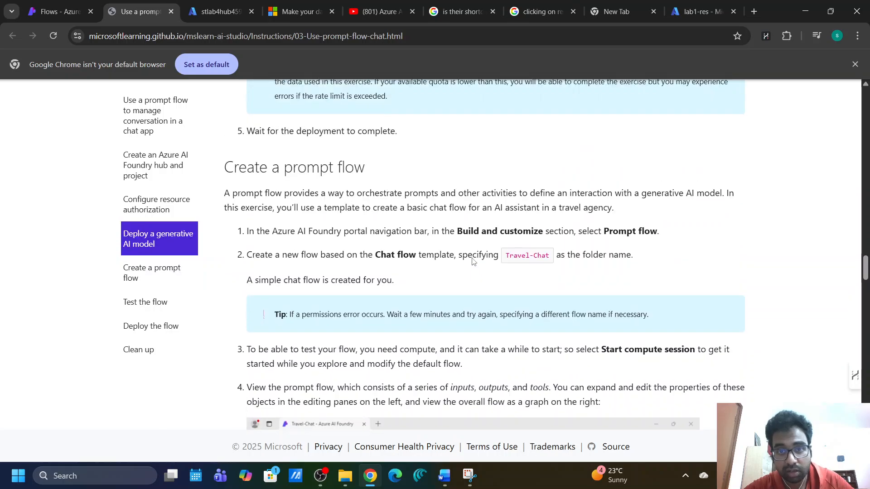
scroll(472, 258, up, 2)
scroll(473, 258, down, 1)
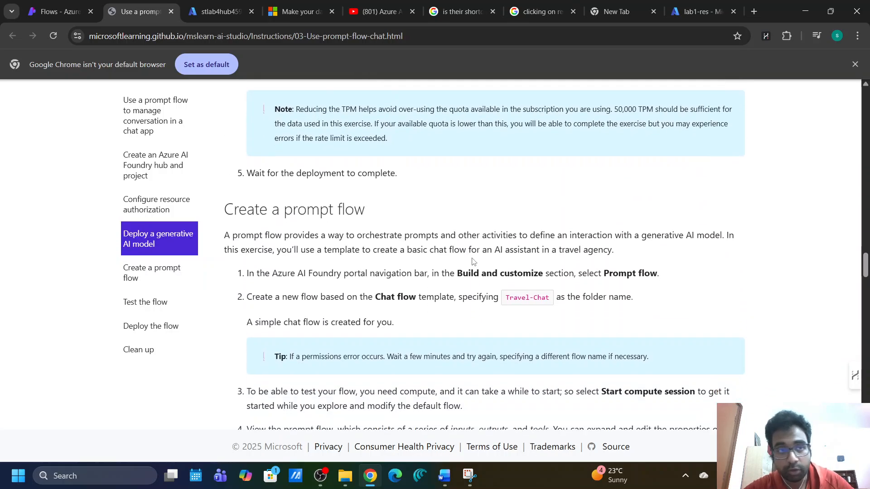
Start a new flow of the Chat flow type and read how its code files are stored.
click(63, 17)
click(257, 256)
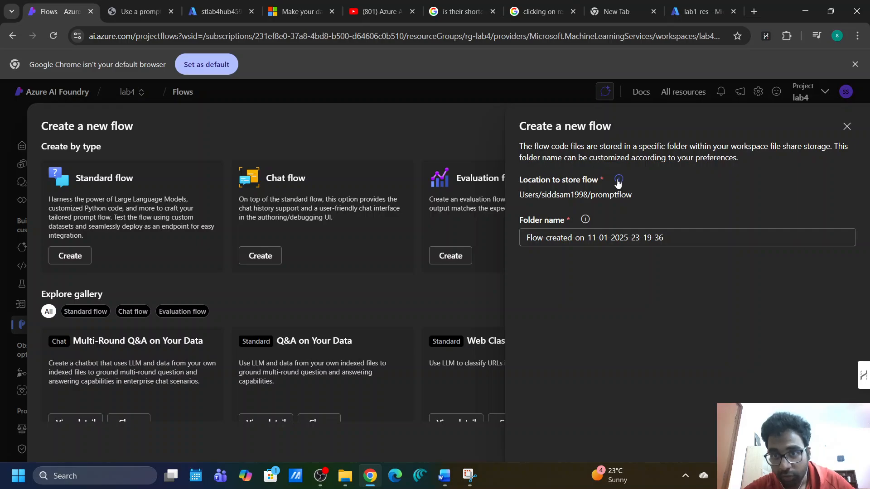
mouse_move(618, 181)
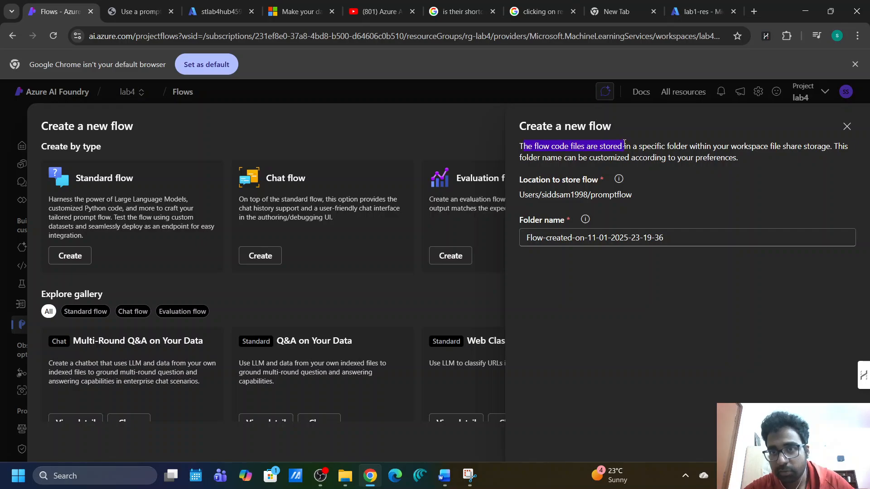
click(624, 144)
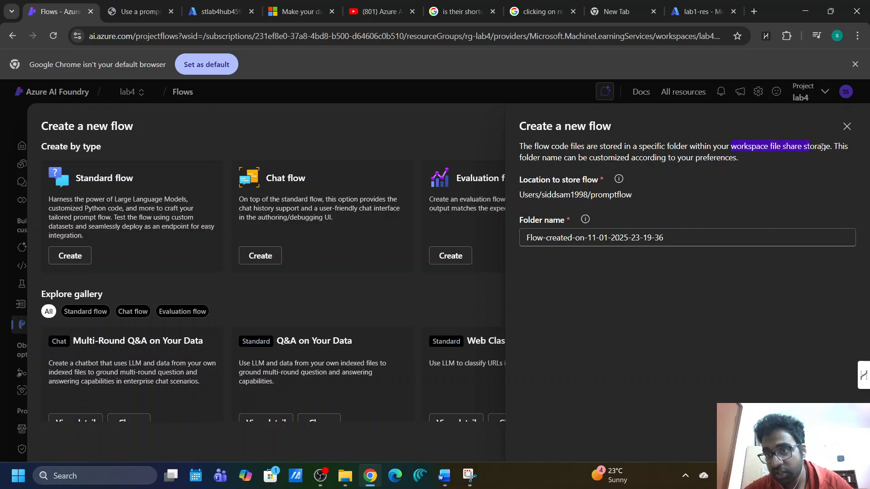
drag(832, 146, 827, 146)
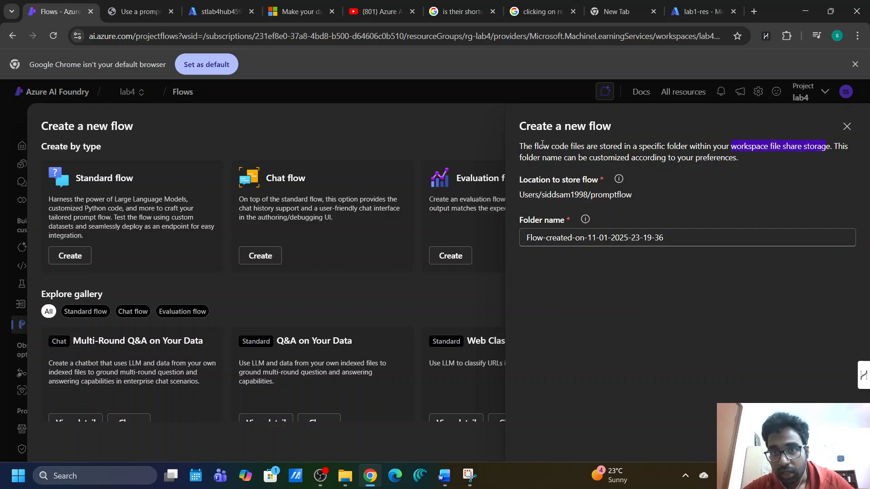
drag(535, 145, 559, 145)
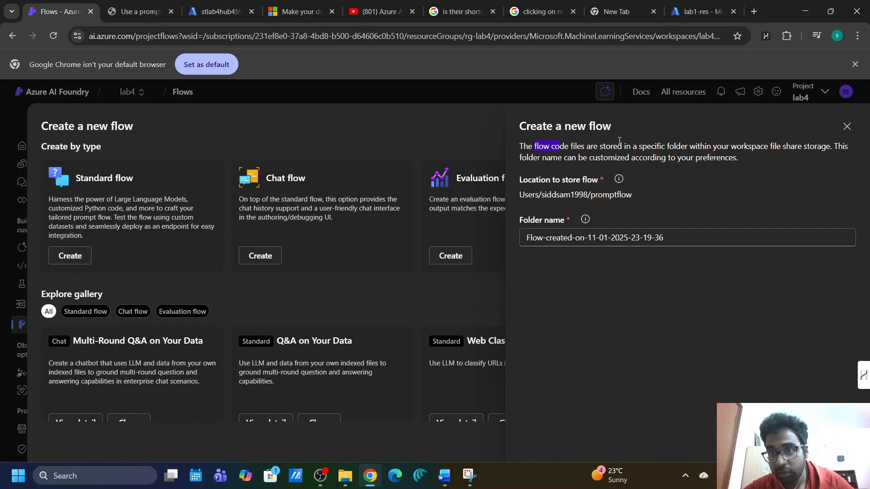
click(638, 143)
drag(639, 143, 687, 146)
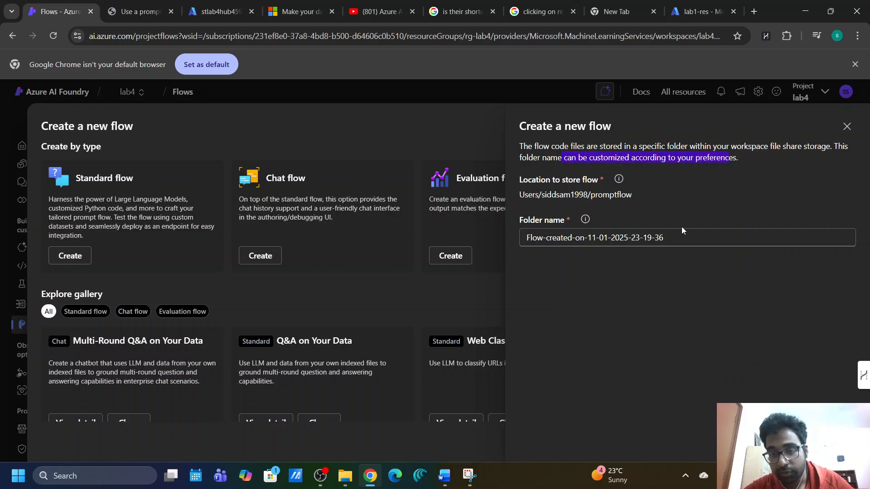
Replace the new flow's default folder name with Travel-Chat, copied from the lab instructions.
click(674, 236)
key(BackSpace)
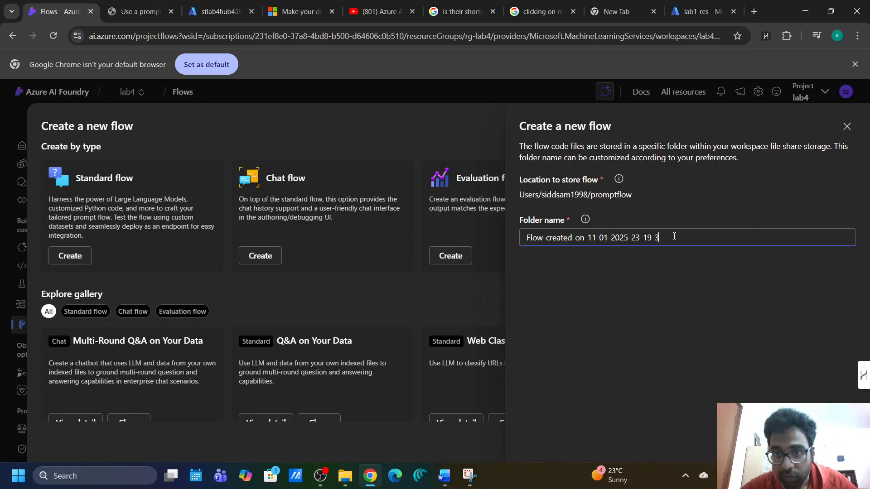
key(BackSpace)
key(BackSpace)
key(BackSpace)
key(BackSpace)
key(BackSpace)
key(BackSpace)
key(BackSpace)
key(BackSpace)
key(BackSpace)
key(BackSpace)
key(BackSpace)
key(BackSpace)
key(BackSpace)
key(BackSpace)
key(BackSpace)
key(BackSpace)
key(BackSpace)
key(BackSpace)
key(BackSpace)
key(BackSpace)
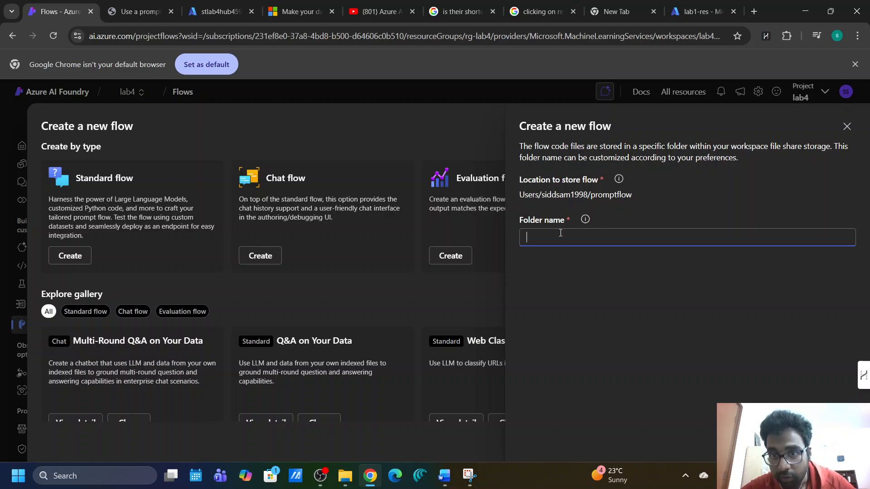
click(131, 11)
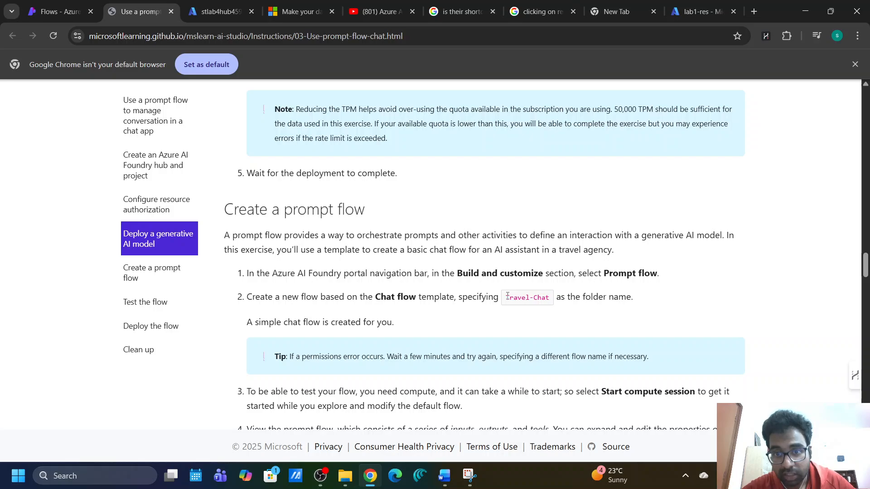
drag(507, 297, 551, 297)
key(ctrl+c)
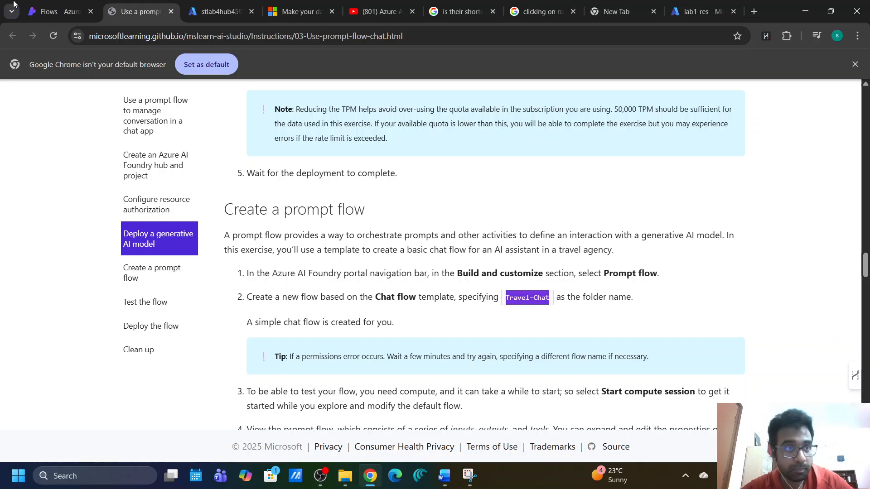
click(54, 12)
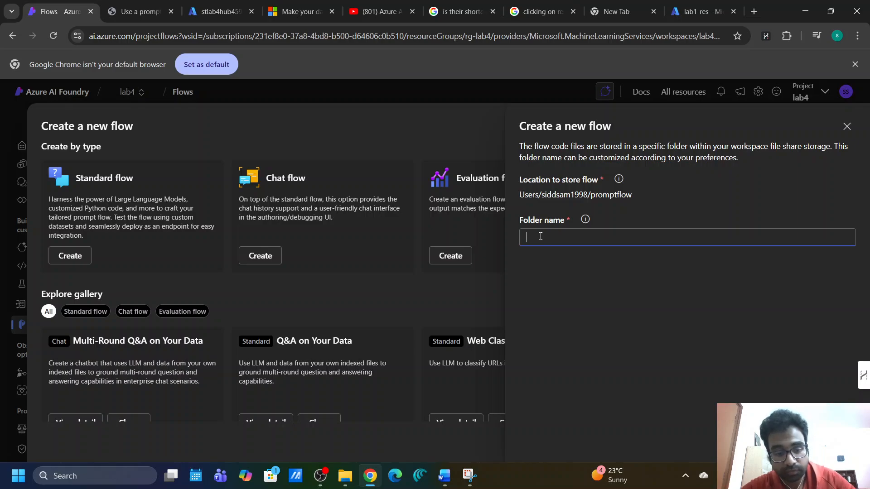
key(ctrl+v)
click(578, 305)
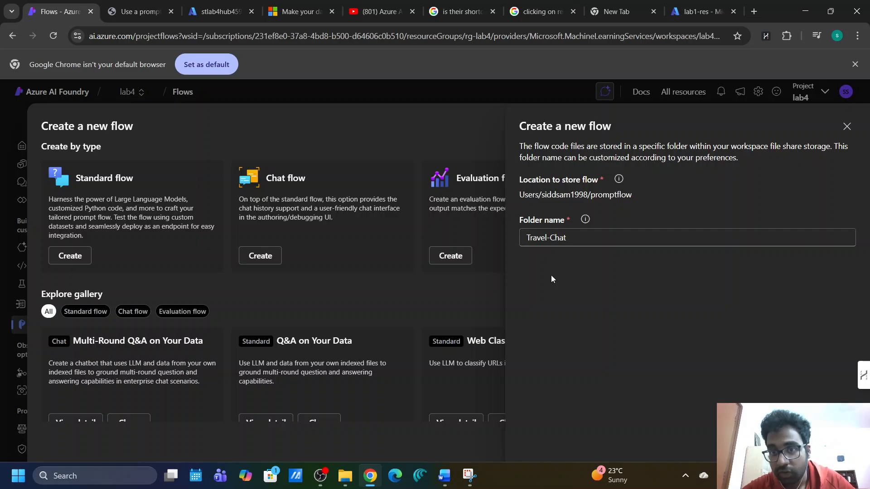
Switch to the Snipping Tool to view the captured instructions for the pause and resume recording hotkeys.
click(469, 476)
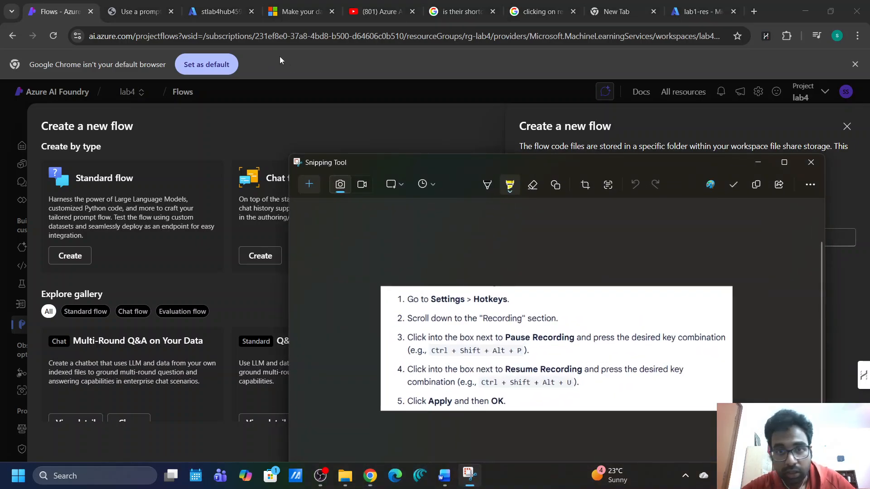
Capture the new flow's storage location and folder name settings with the Snipping Tool and save the image as PNG file 7 on the Desktop.
click(300, 184)
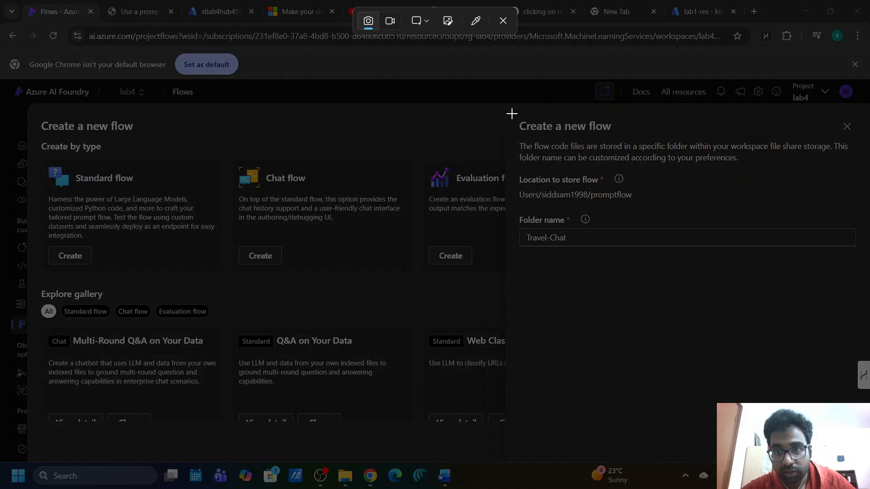
drag(511, 113, 868, 273)
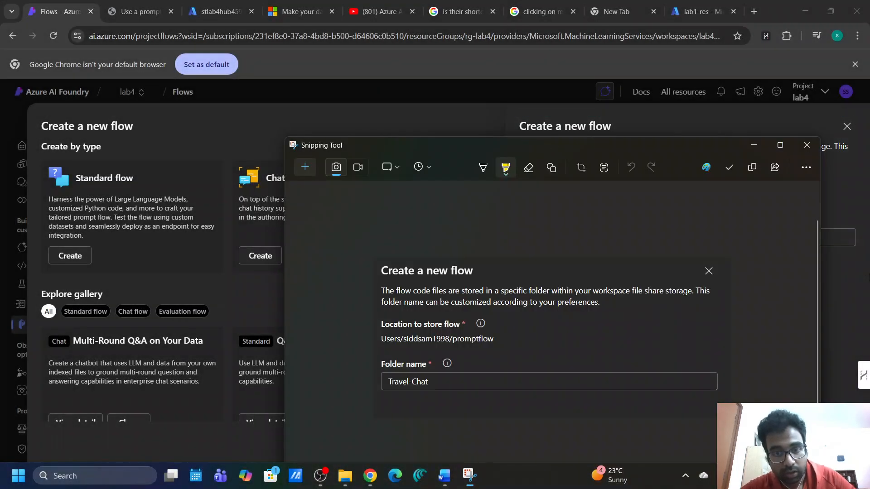
key(ctrl+s)
text(7)
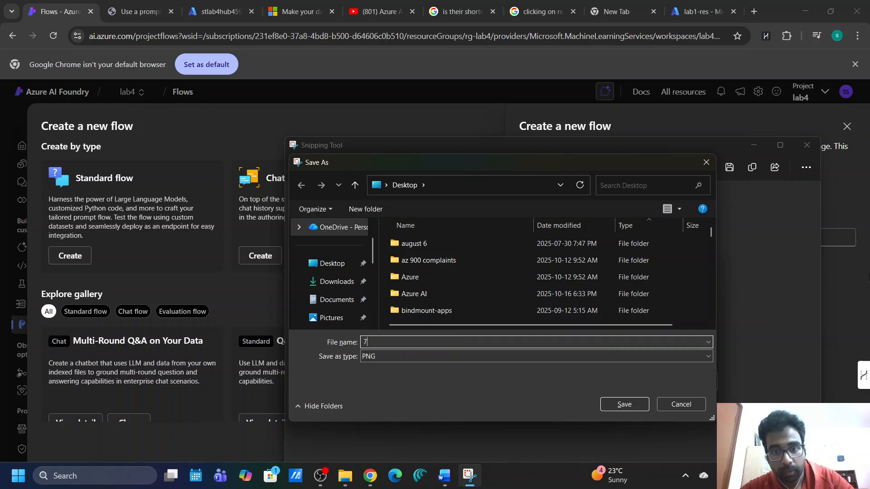
key(Return)
click(753, 145)
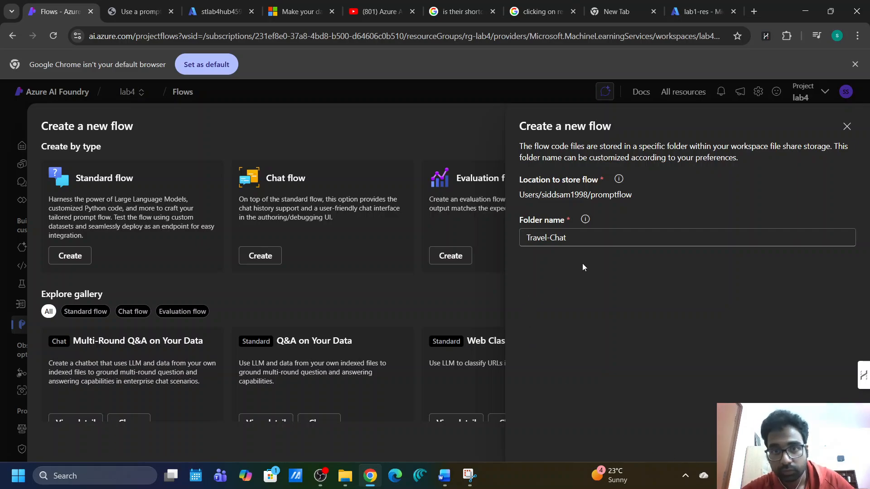
Read the lab instructions on permission errors and on starting a compute session to test the flow.
click(164, 10)
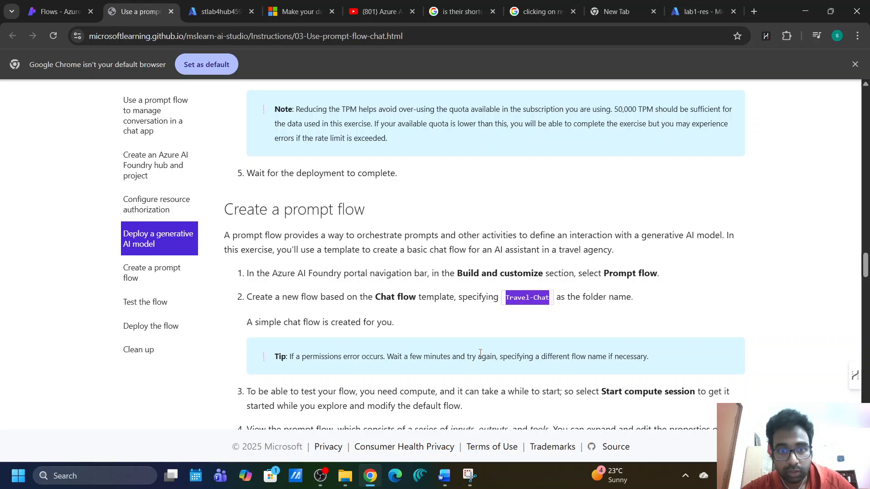
scroll(480, 352, down, 2)
scroll(480, 352, down, 3)
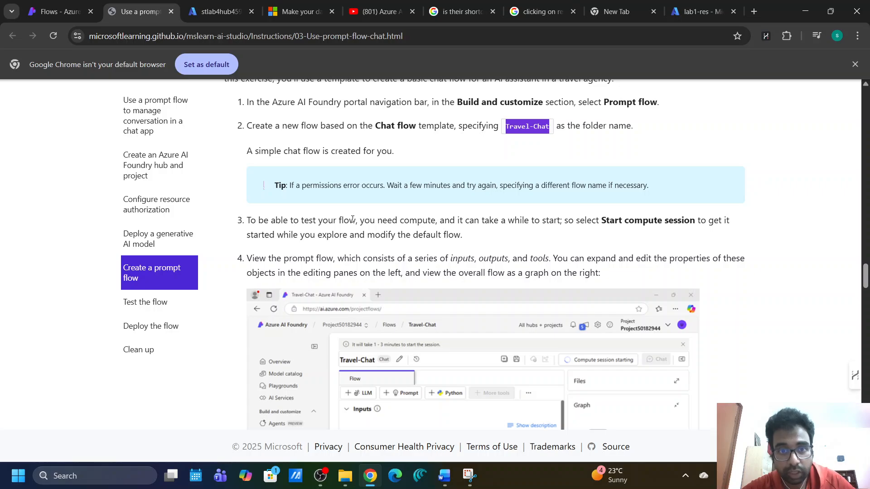
drag(361, 221, 480, 220)
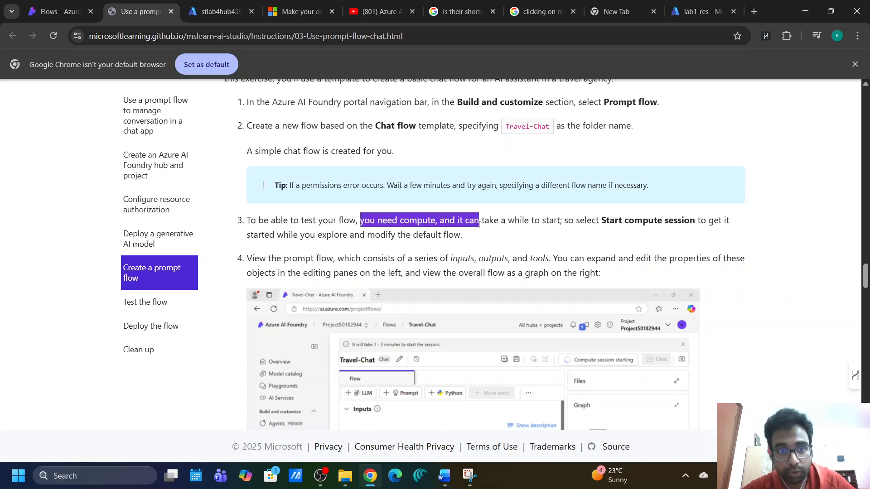
click(63, 9)
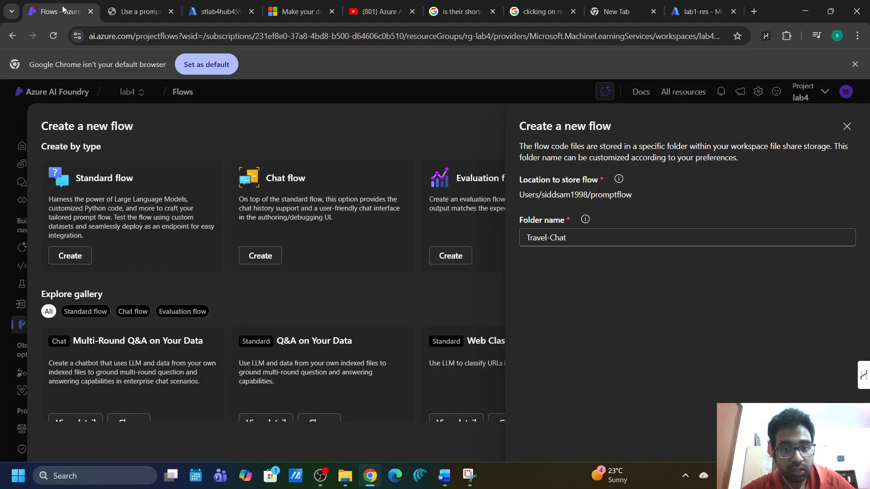
click(213, 17)
click(135, 7)
click(210, 17)
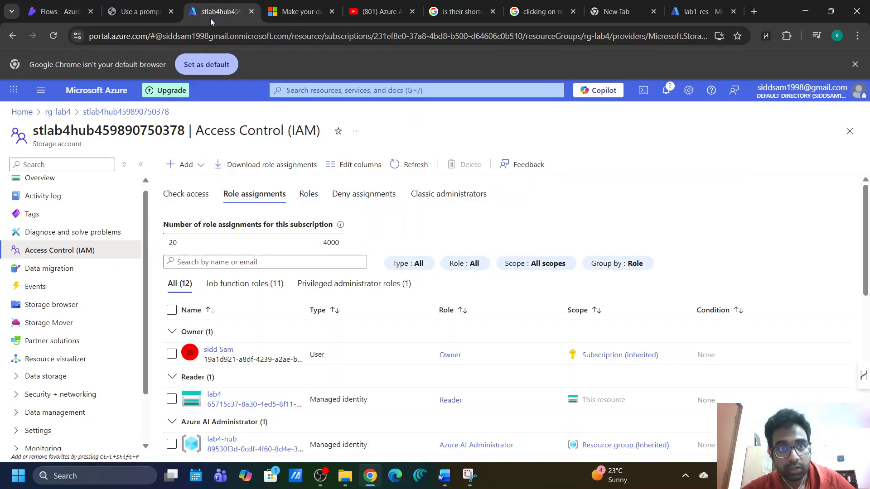
click(151, 6)
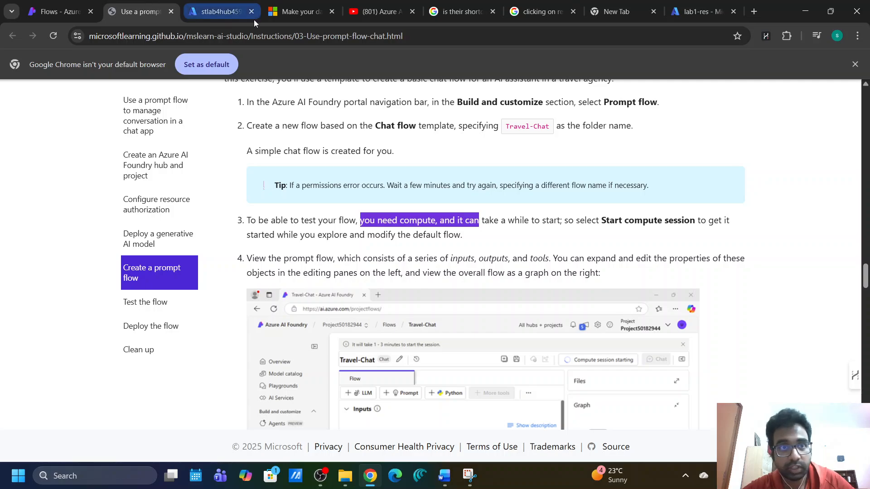
click(225, 10)
click(61, 11)
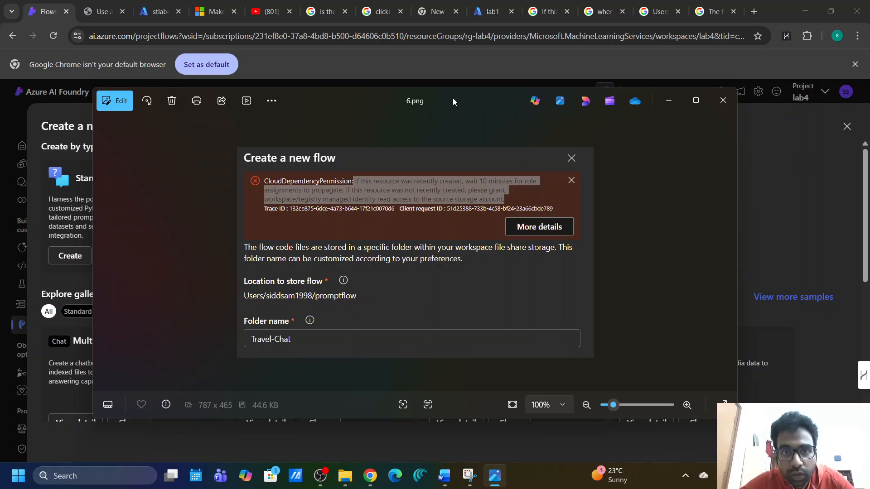
Review the CloudDependencyPermission error in the saved capture 6.png and put the image away.
drag(452, 98, 510, 130)
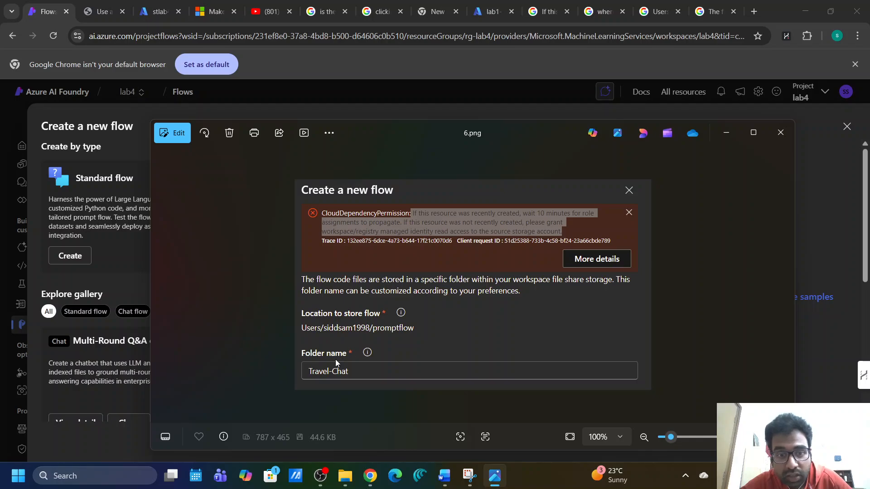
click(725, 133)
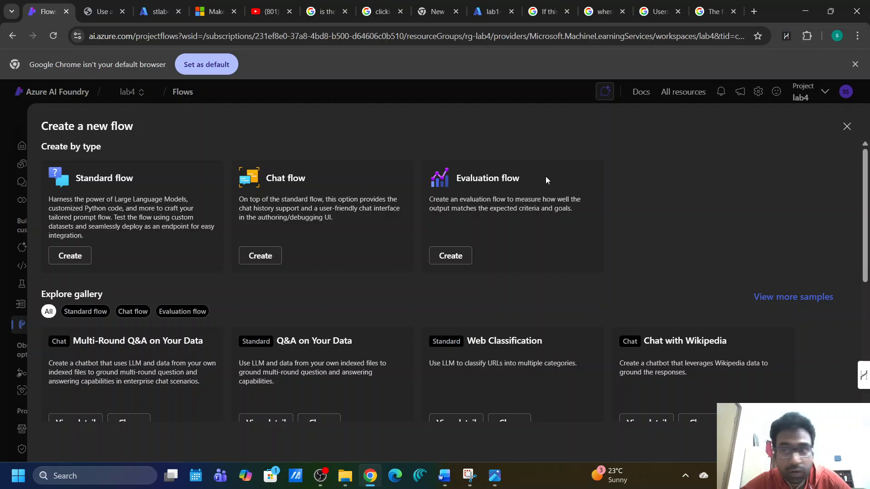
Restart flow creation with the Chat flow type and clear the default folder name.
click(847, 126)
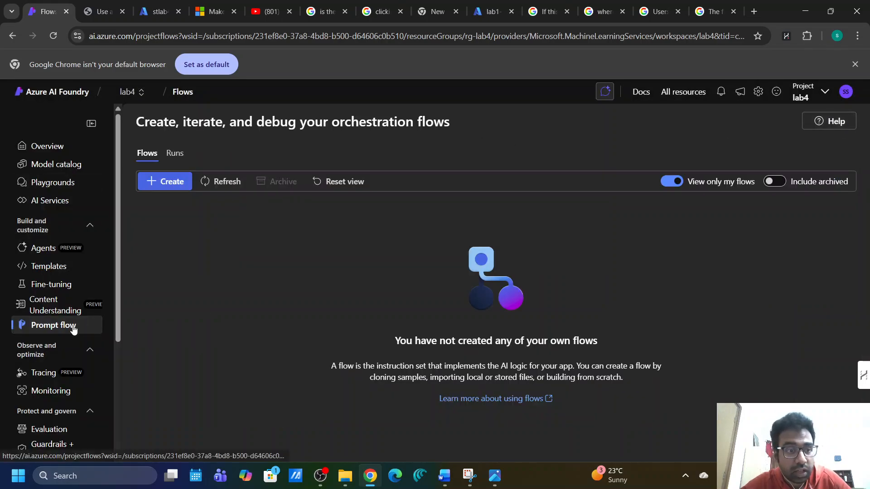
click(152, 182)
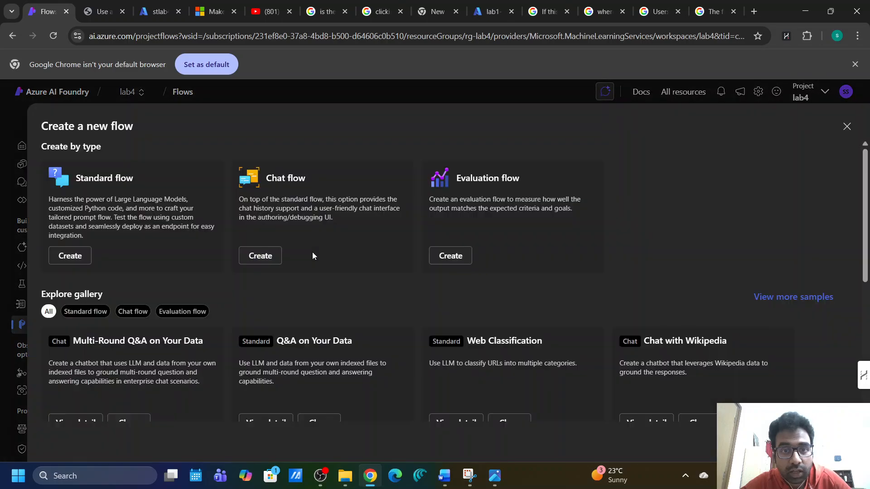
click(271, 252)
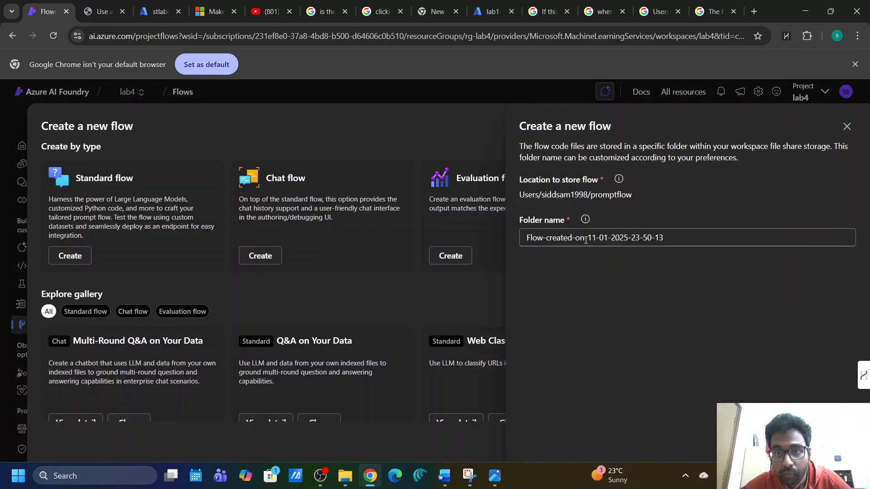
click(648, 245)
key(ctrl+a)
key(BackSpace)
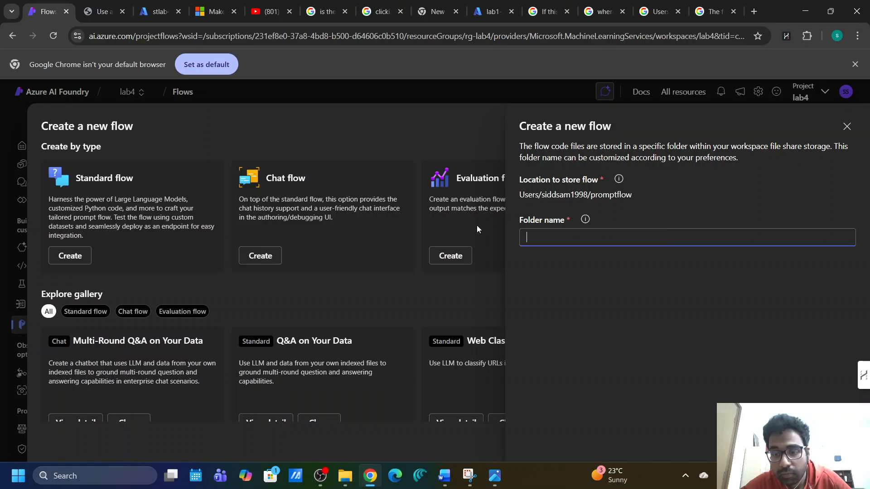
Read the lab instructions' tip about what to do when a permissions error occurs.
click(91, 13)
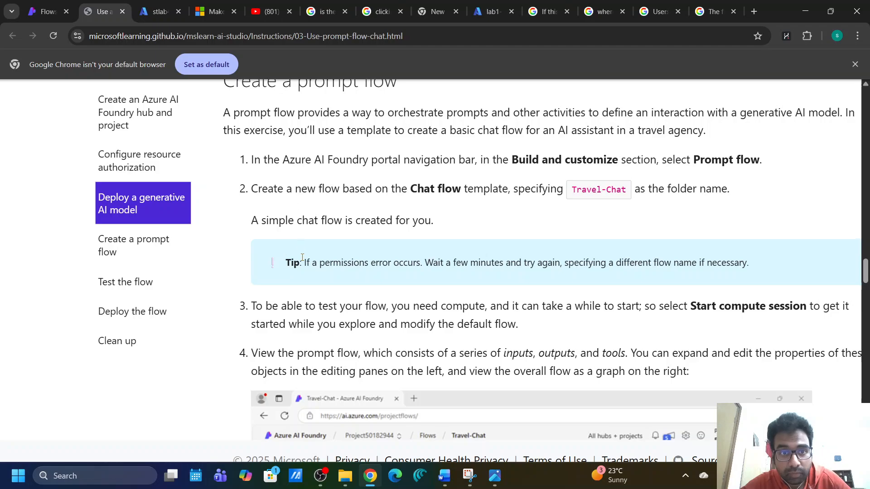
scroll(303, 261, down, 1)
drag(307, 247, 416, 248)
drag(435, 250, 561, 250)
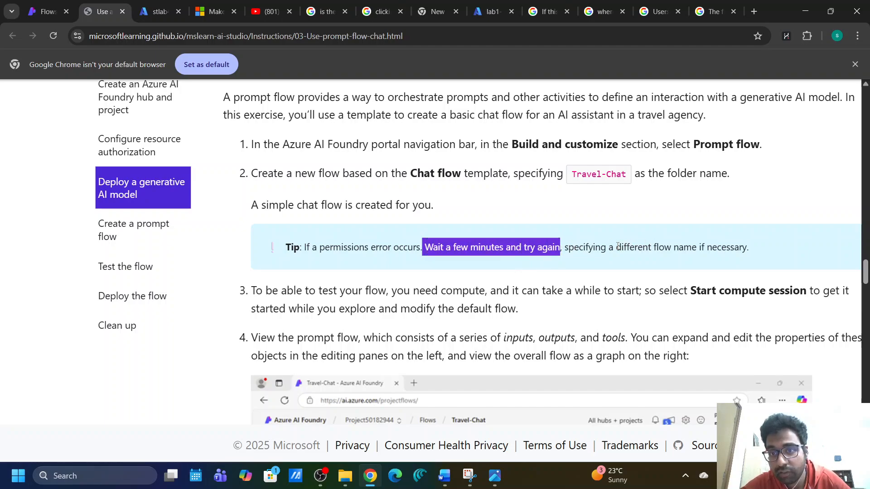
drag(616, 248, 759, 250)
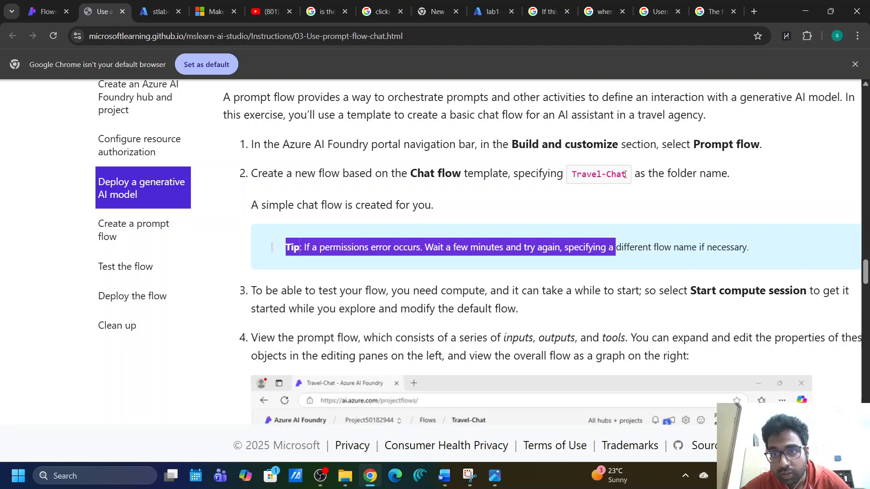
Copy Travel-Chat from the lab instructions as the basis for the folder name Travel-Chat1 and create the chat flow.
drag(631, 181, 571, 175)
key(ctrl+c)
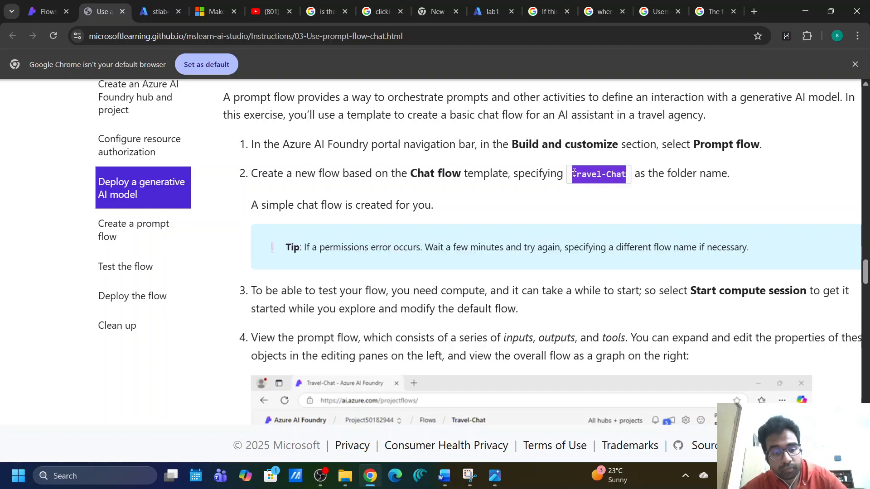
click(156, 11)
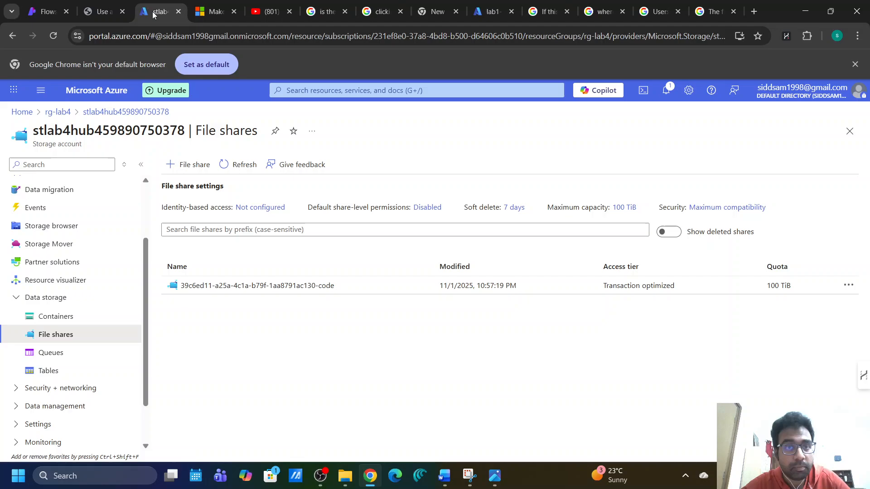
click(45, 12)
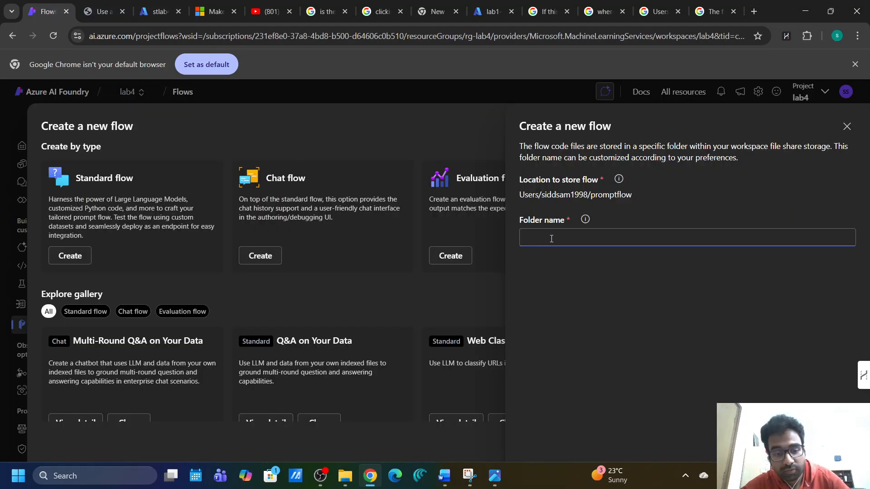
key(ctrl+v)
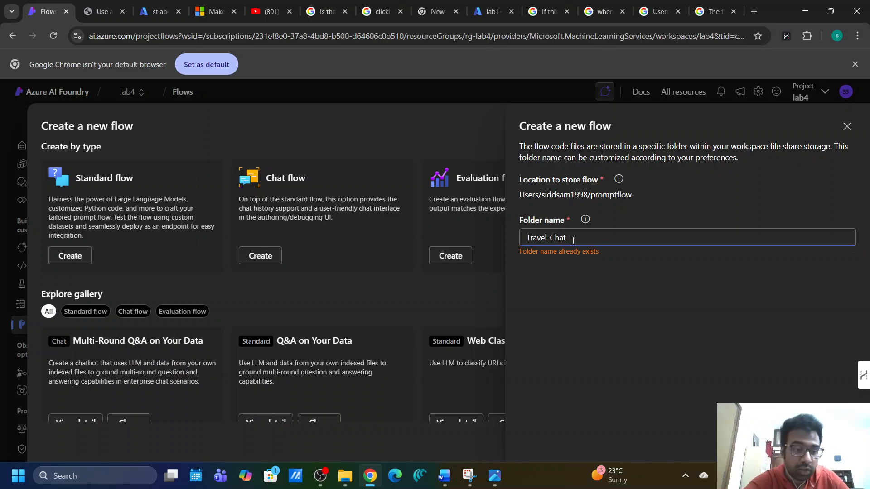
click(621, 325)
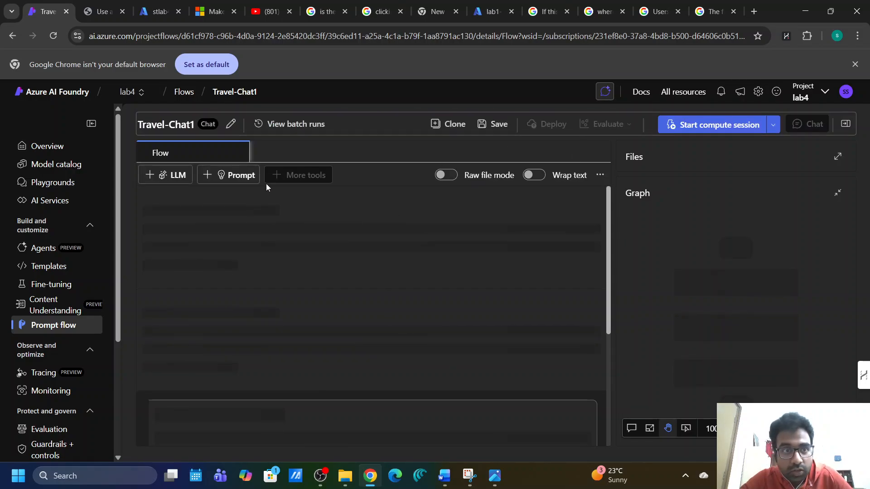
Examine the flow's chat_history and question inputs and the value of its answer output.
scroll(317, 359, down, 2)
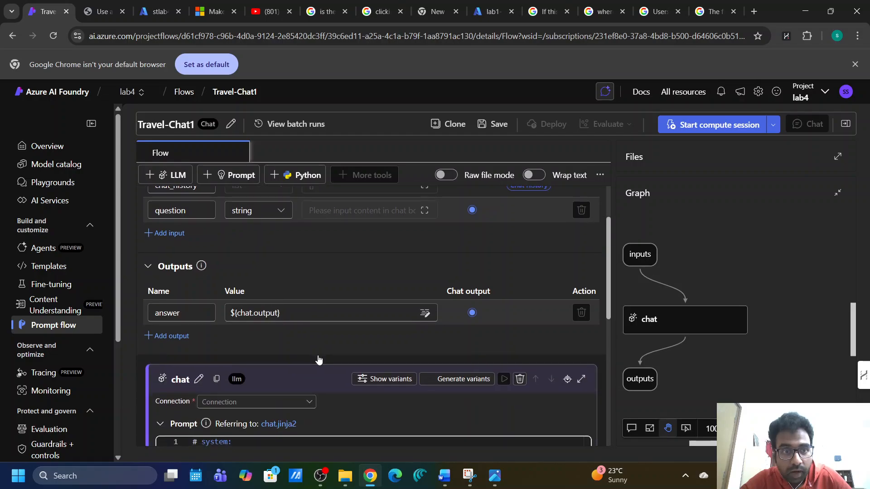
scroll(319, 359, up, 2)
scroll(212, 285, up, 1)
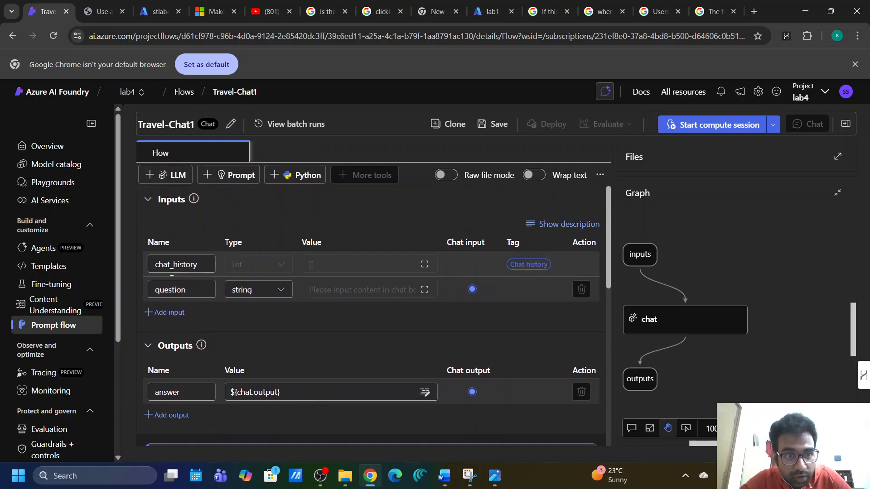
click(205, 265)
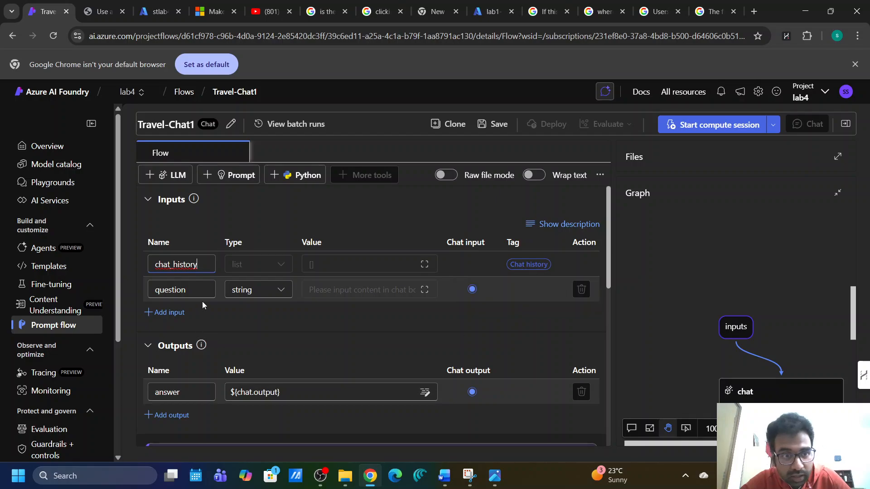
click(192, 290)
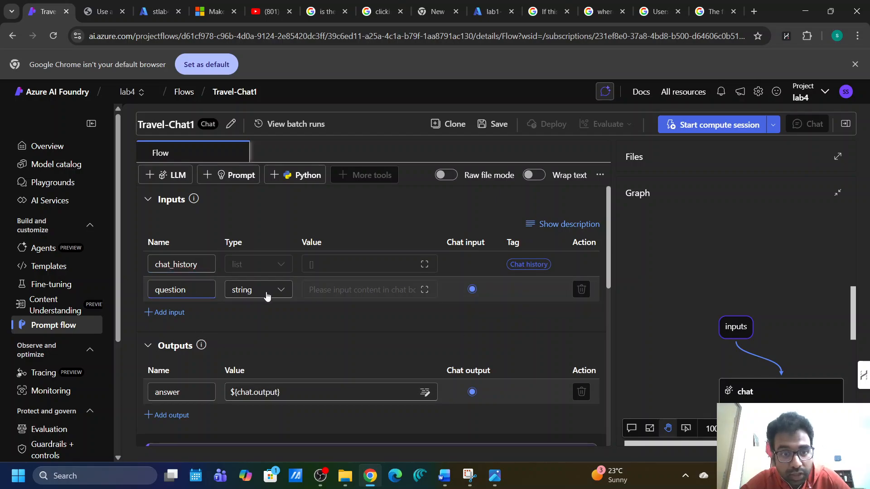
scroll(242, 328, down, 3)
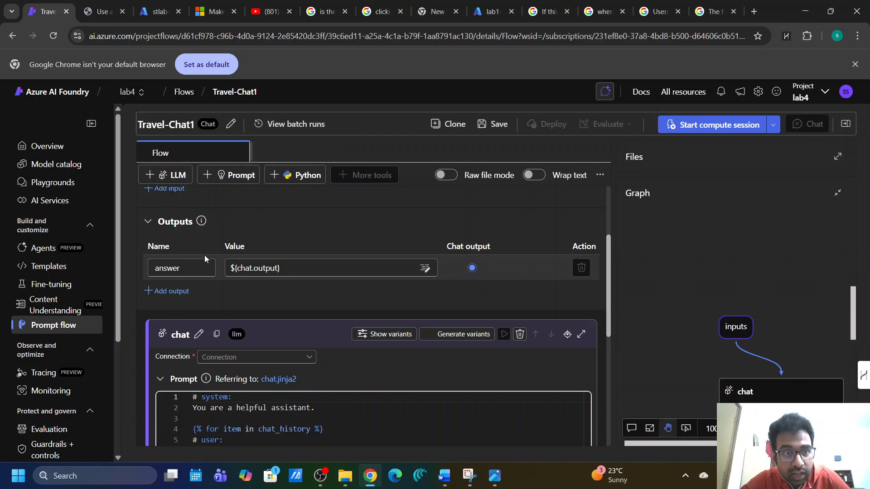
click(197, 268)
click(292, 274)
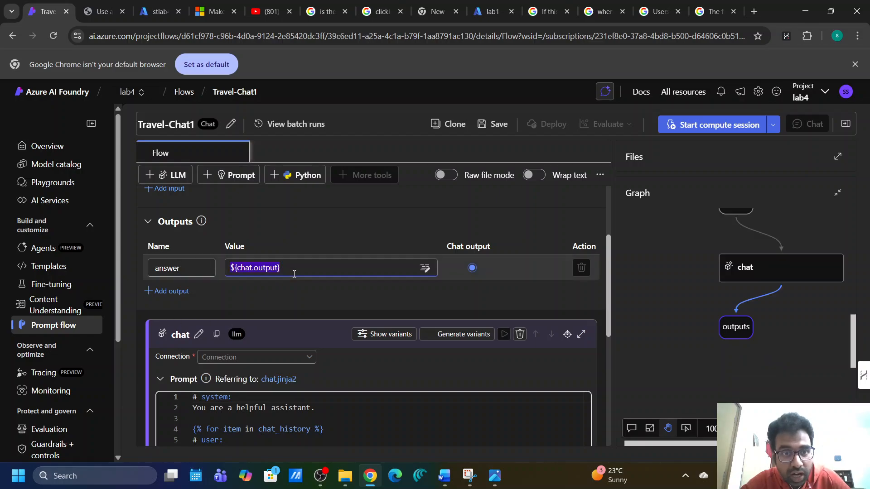
click(208, 295)
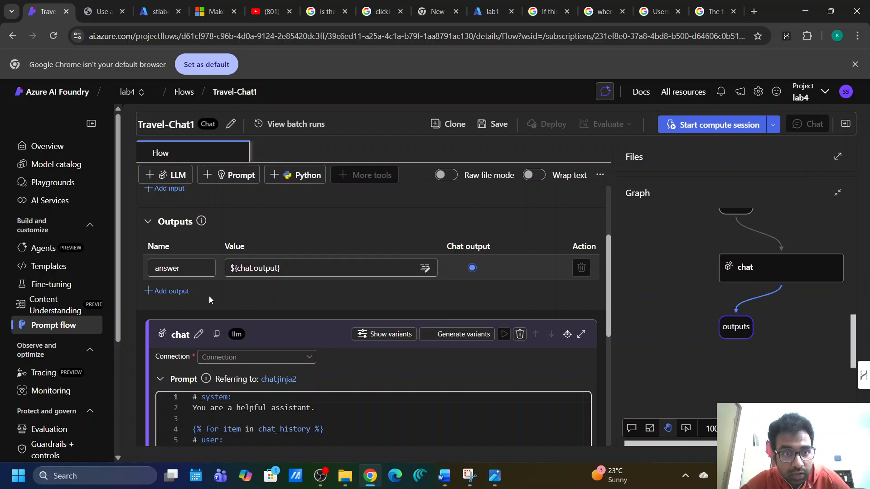
Examine the chat LLM node's connection and prompt, and select the node to see its place in the graph.
scroll(209, 295, down, 3)
scroll(208, 296, up, 2)
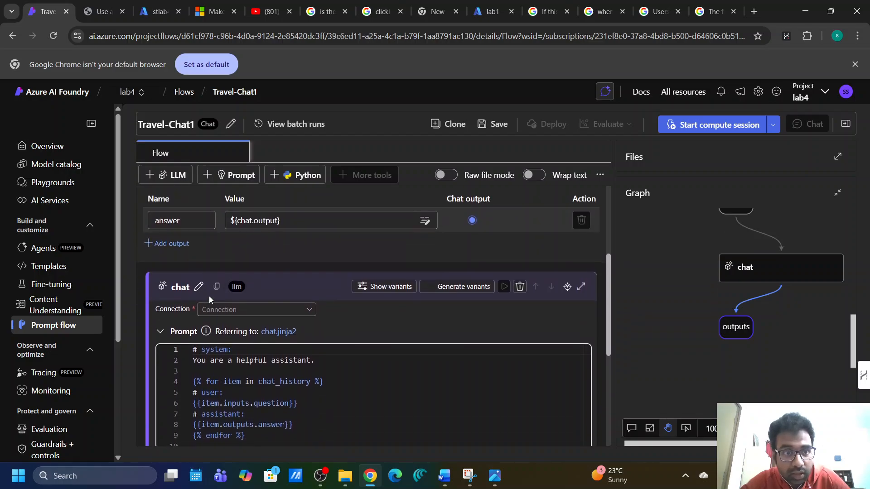
scroll(208, 296, up, 1)
scroll(208, 295, down, 2)
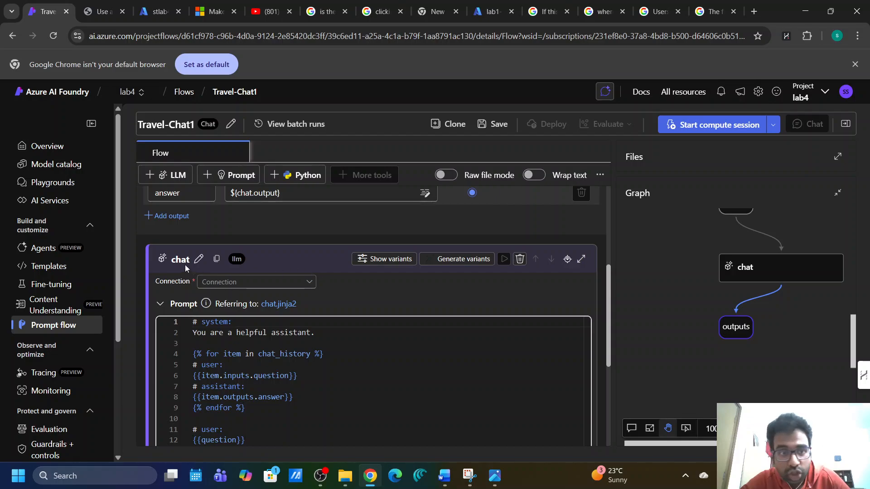
click(164, 255)
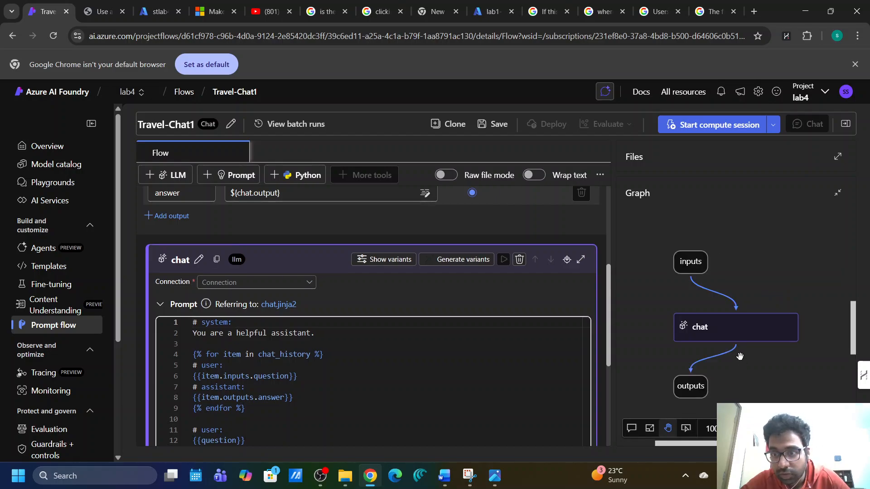
Collapse and expand the flow's Outputs section, collapse Inputs, and view the chat node's prompt and input mappings.
scroll(396, 311, up, 3)
scroll(396, 311, up, 2)
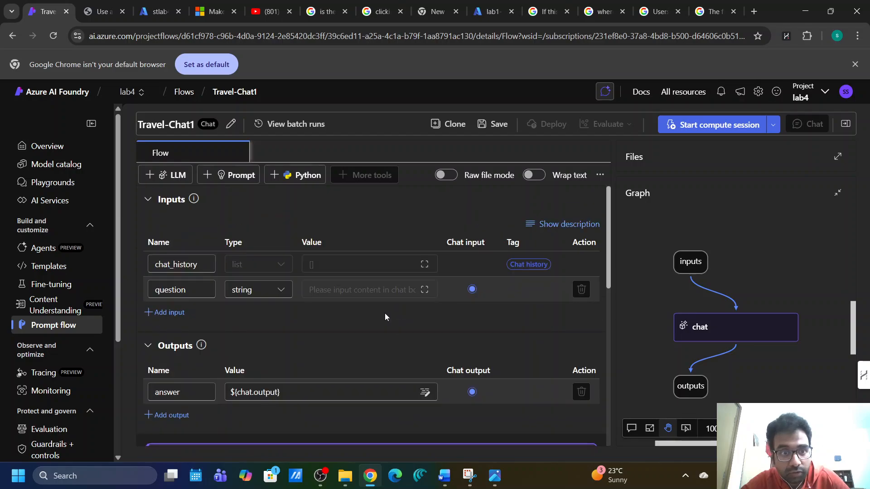
click(281, 343)
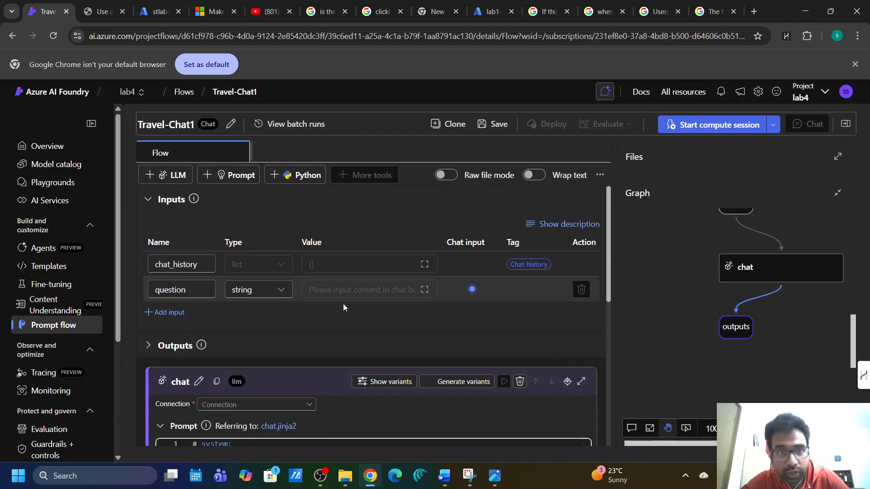
click(149, 345)
click(203, 202)
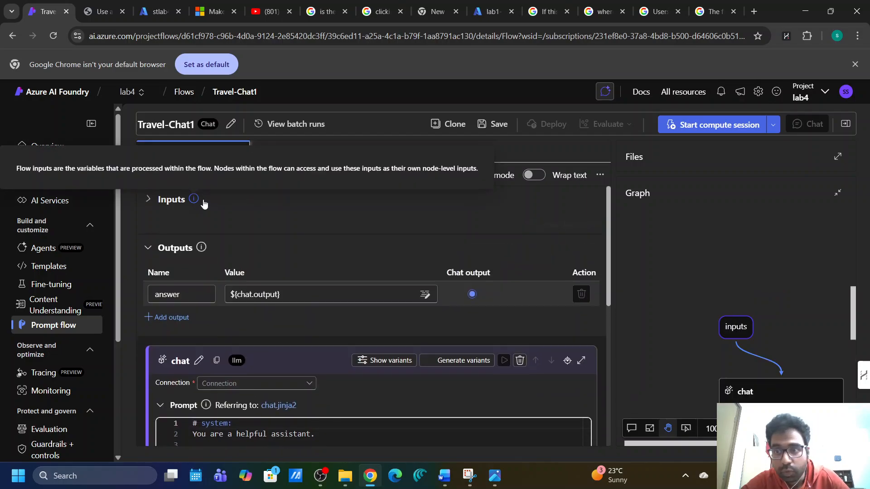
scroll(264, 368, down, 5)
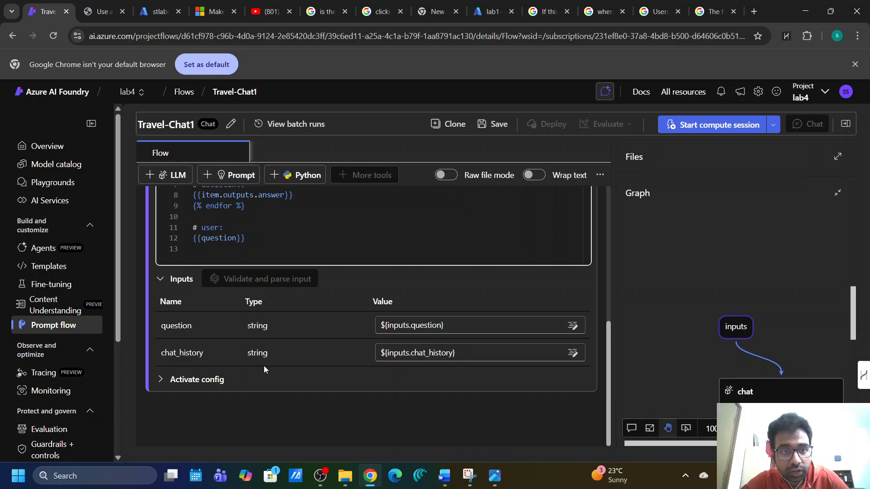
scroll(263, 366, up, 3)
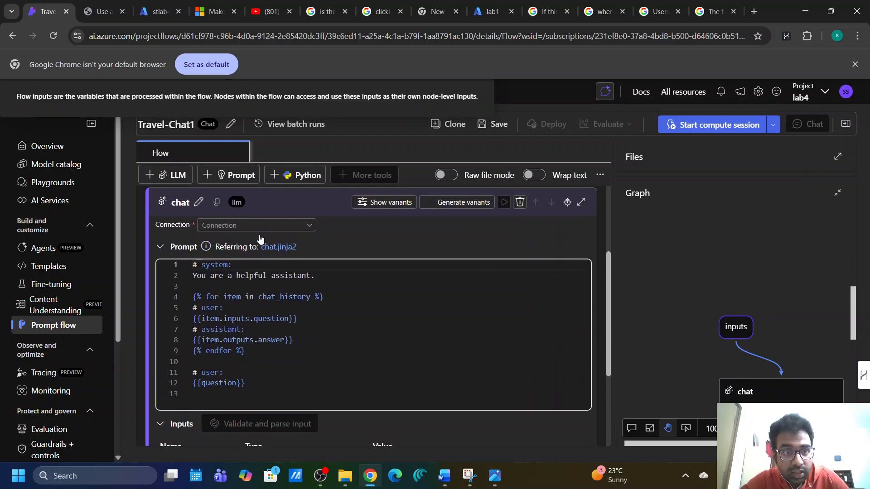
Read the lab instructions on starting a compute session and viewing the flow's inputs, outputs and tools.
click(100, 8)
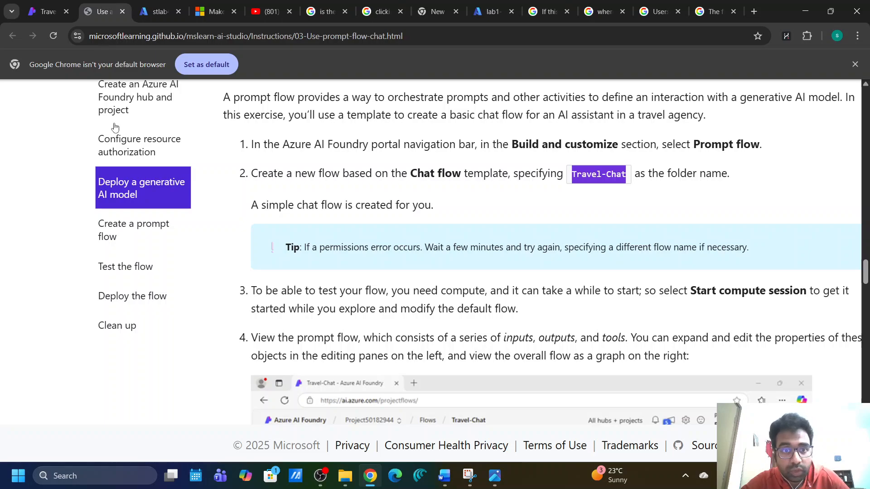
scroll(337, 326, down, 2)
scroll(337, 327, down, 1)
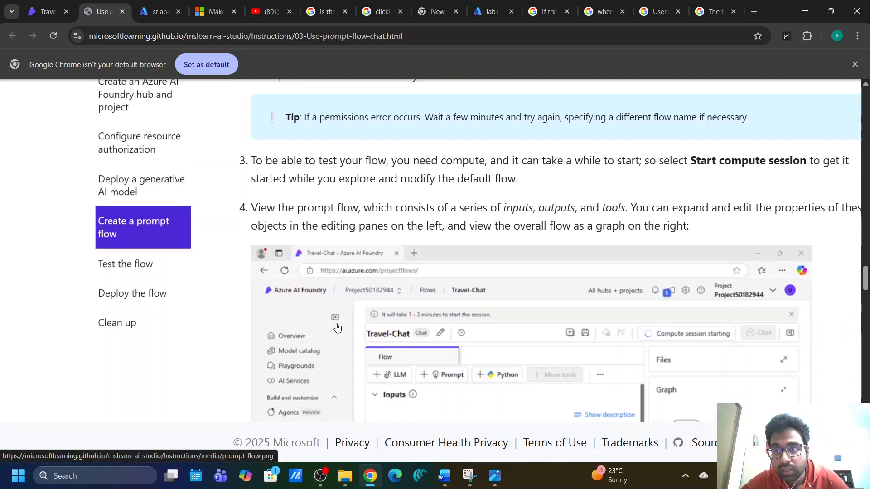
scroll(337, 327, down, 2)
scroll(337, 327, up, 3)
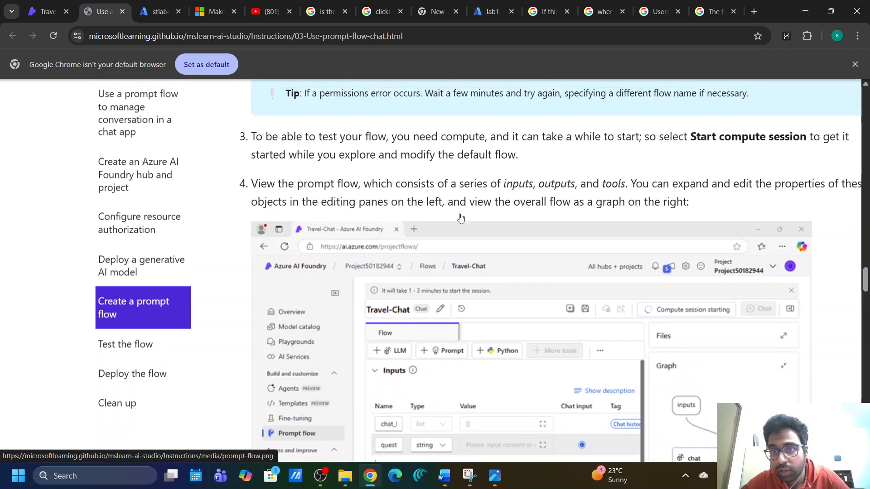
drag(687, 136, 779, 136)
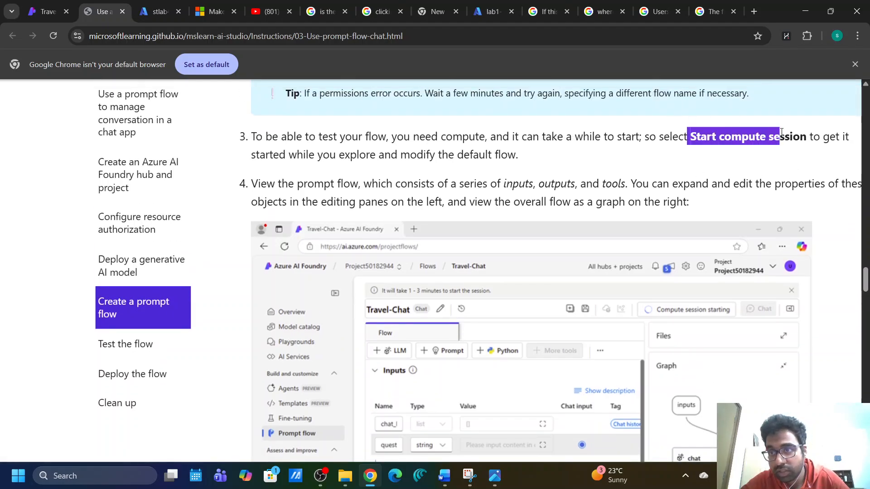
scroll(327, 218, down, 2)
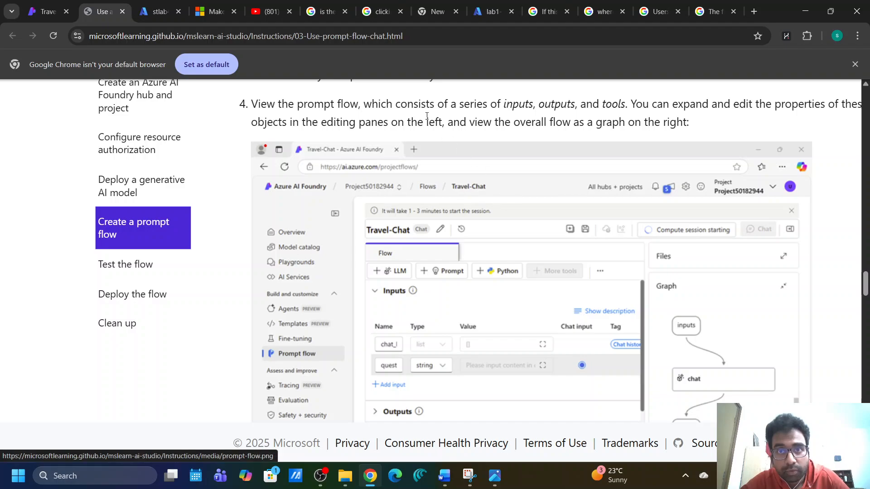
drag(391, 103, 627, 109)
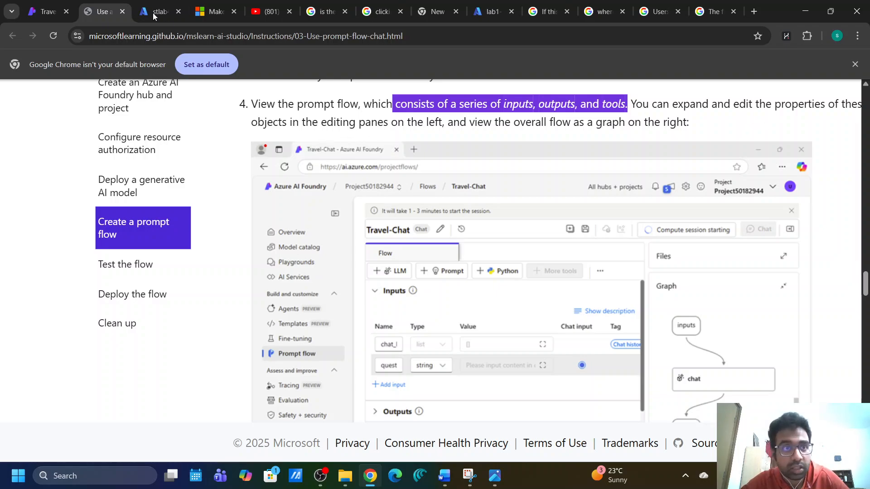
Return to the Travel-Chat1 flow and examine its answer output and the chat node's system and user prompt.
click(45, 11)
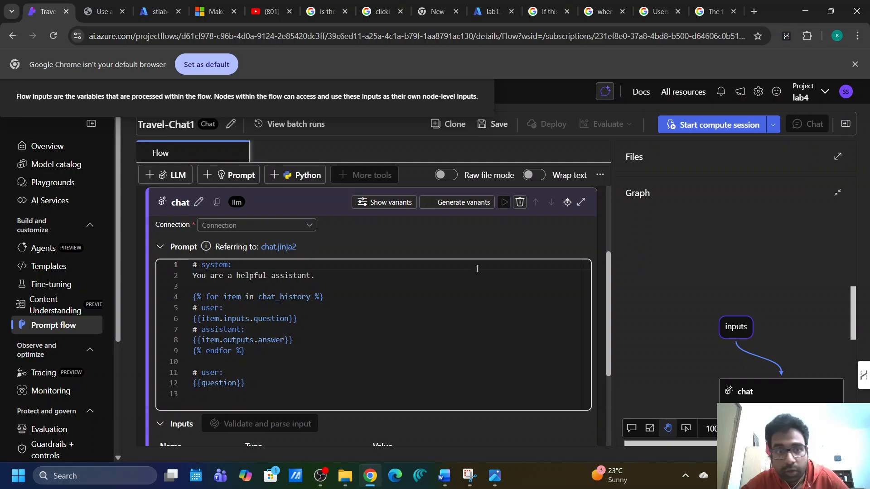
scroll(192, 212, up, 3)
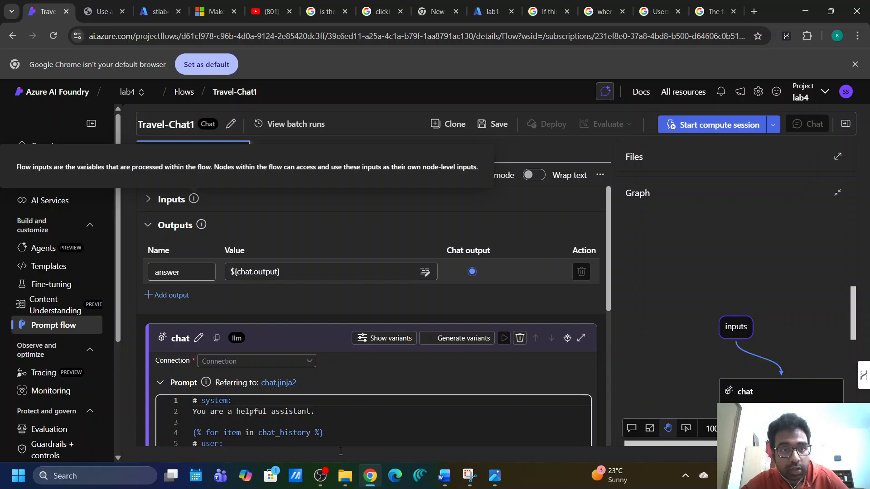
scroll(300, 268, down, 6)
scroll(301, 267, up, 6)
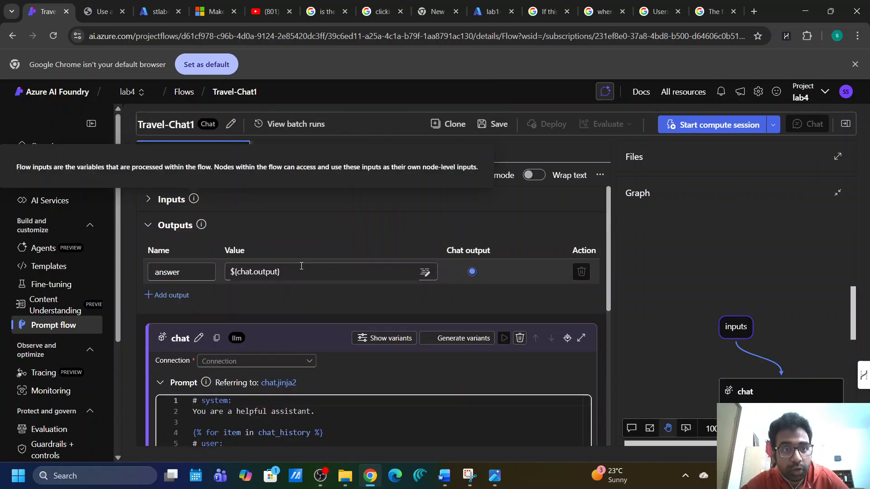
scroll(705, 331, down, 1)
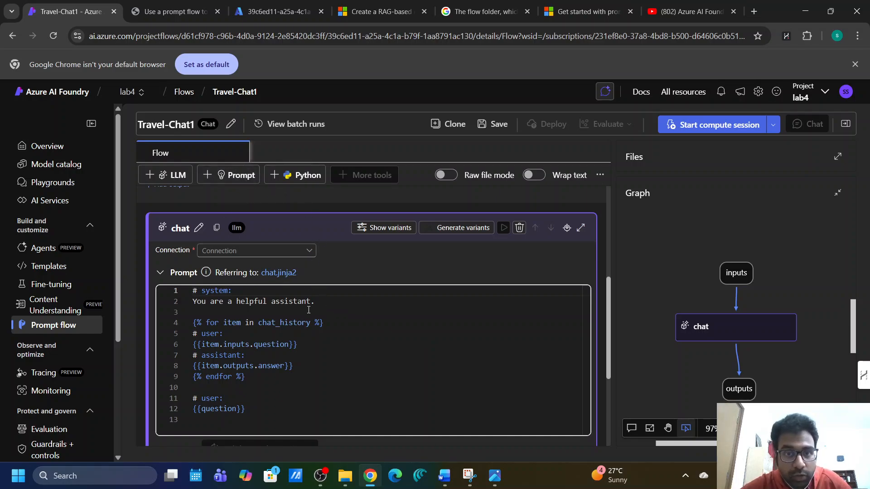
scroll(308, 306, down, 2)
scroll(307, 306, up, 2)
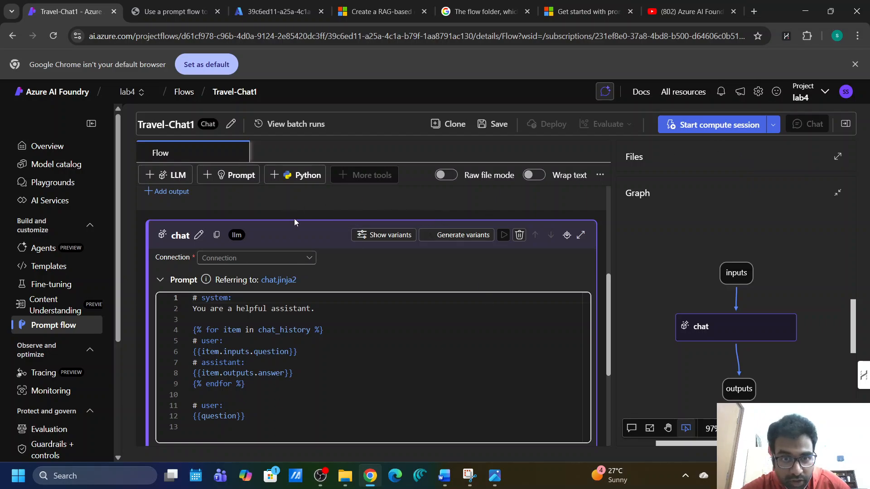
Examine how the chat node's question and chat_history inputs are mapped, and check its activate config section.
scroll(294, 219, down, 4)
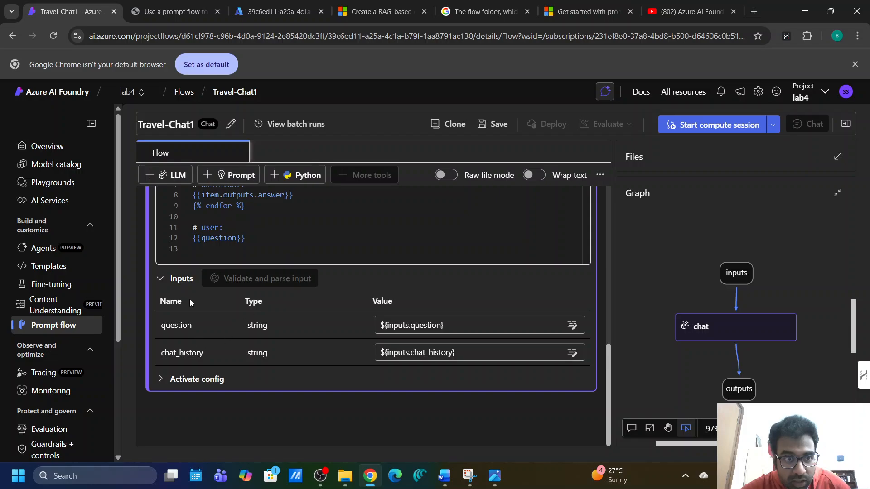
scroll(189, 298, up, 5)
scroll(178, 366, down, 4)
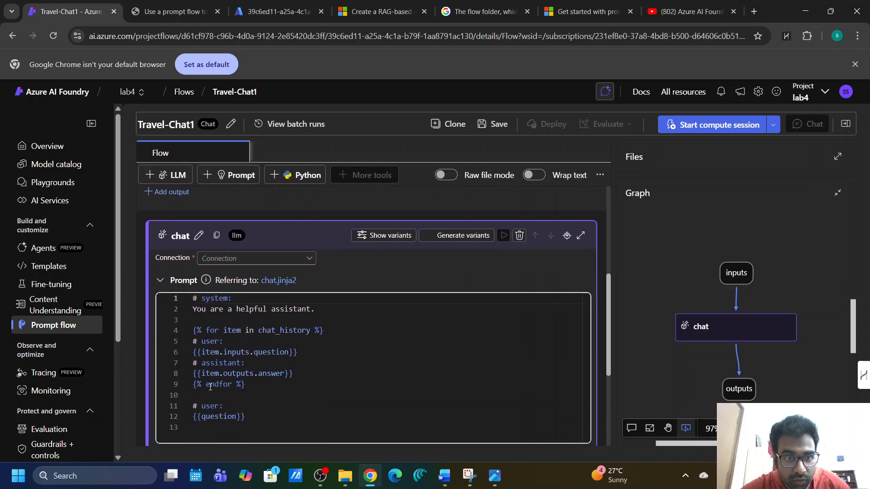
scroll(203, 378, down, 1)
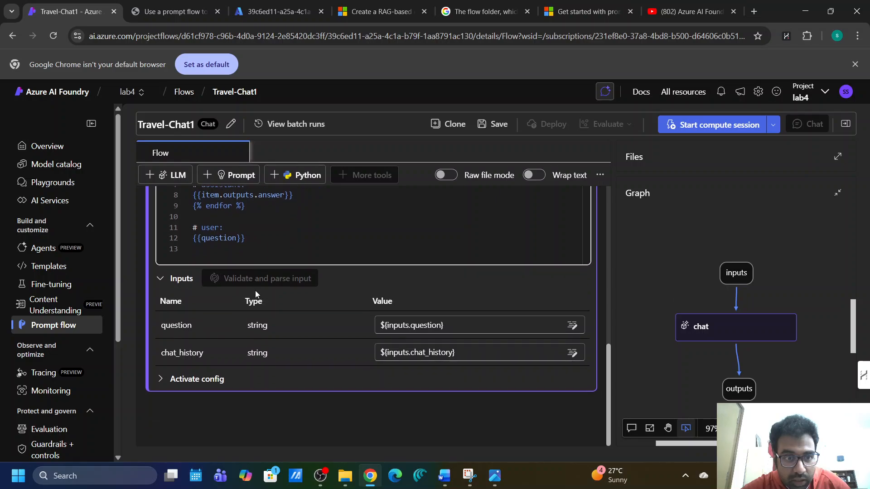
click(161, 385)
click(161, 386)
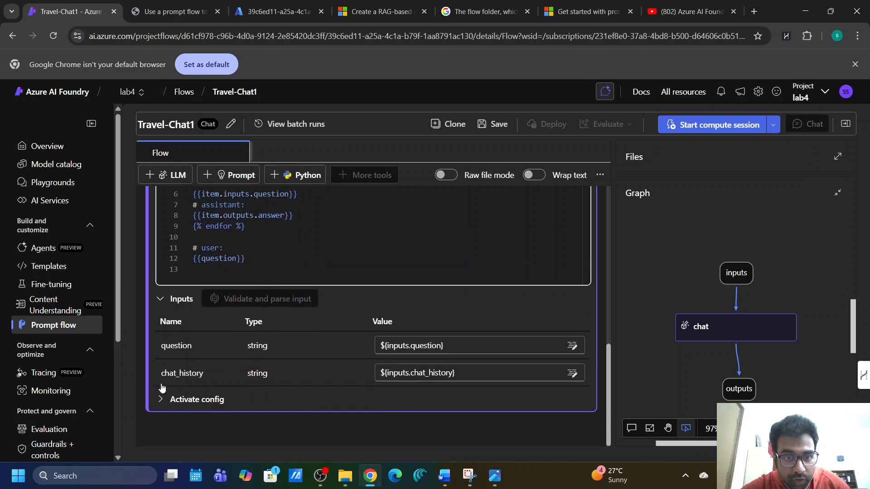
Review the flow's inputs and the answer output, and list the references available for the output's value.
scroll(161, 385, up, 8)
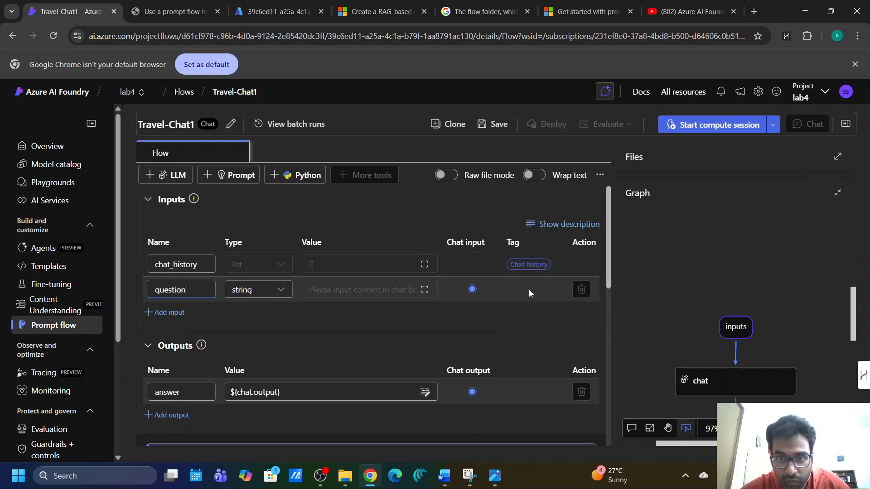
scroll(286, 304, down, 2)
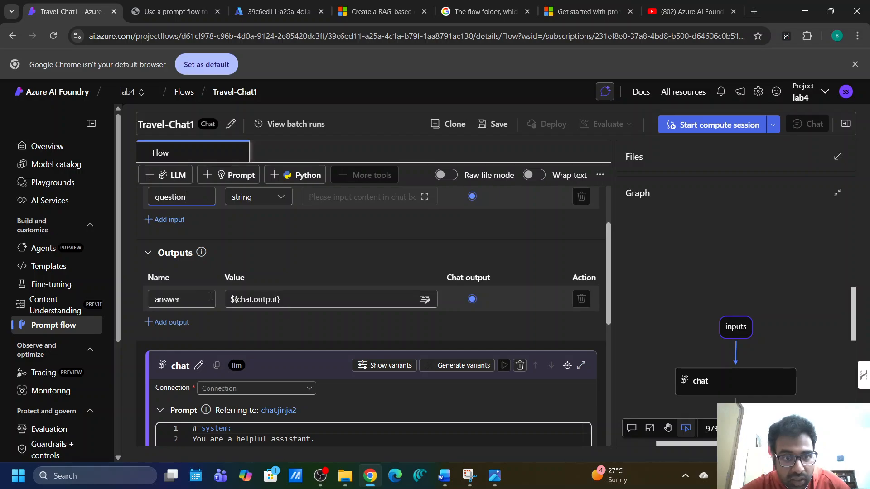
click(188, 301)
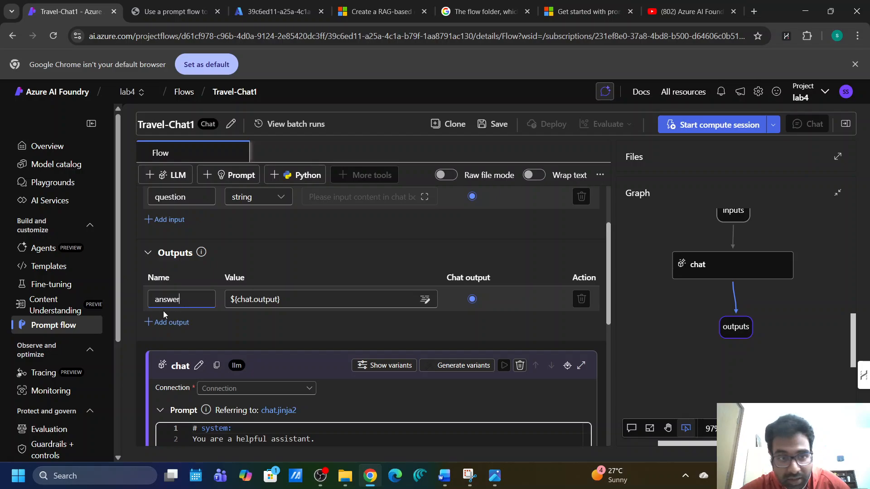
click(294, 300)
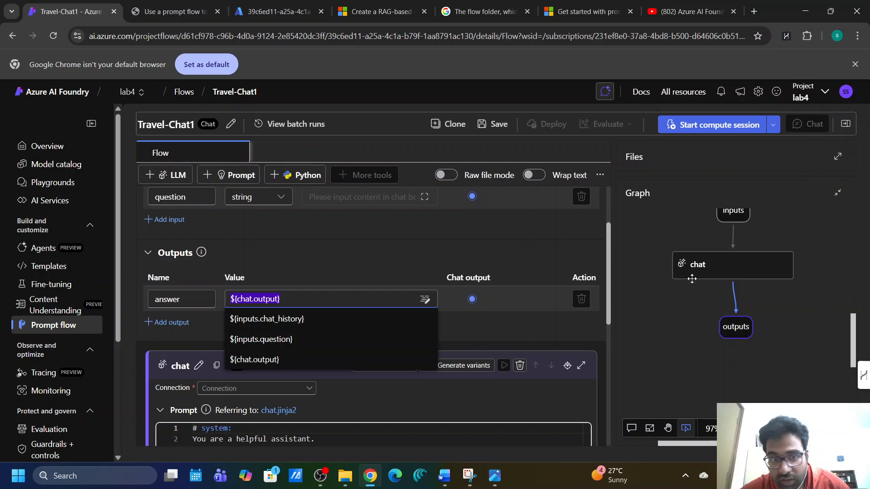
Rename the chat LLM node to chat1.
click(198, 365)
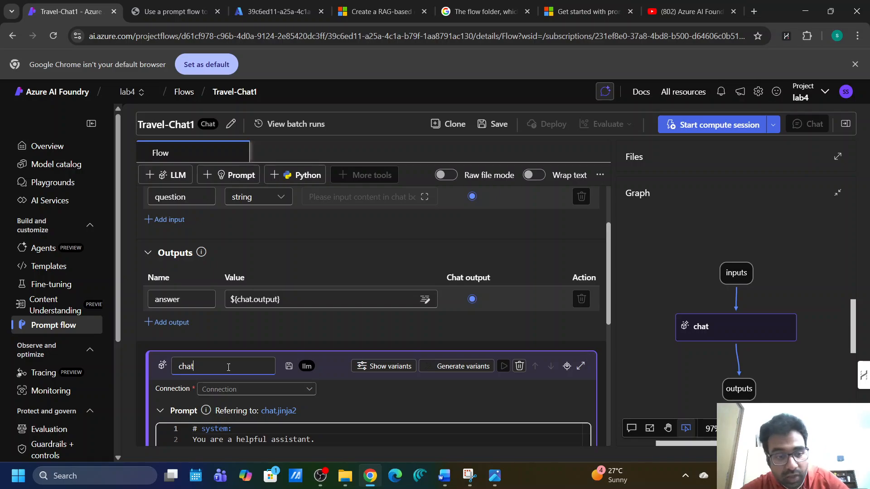
text(1)
key(Return)
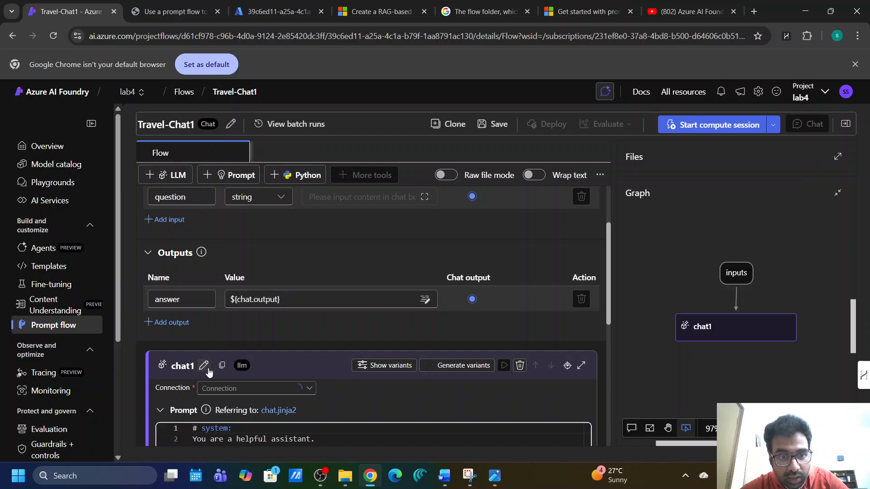
Set the answer output's value to ${chat1.output} to link the renamed node to the outputs.
scroll(317, 380, down, 2)
scroll(317, 384, down, 2)
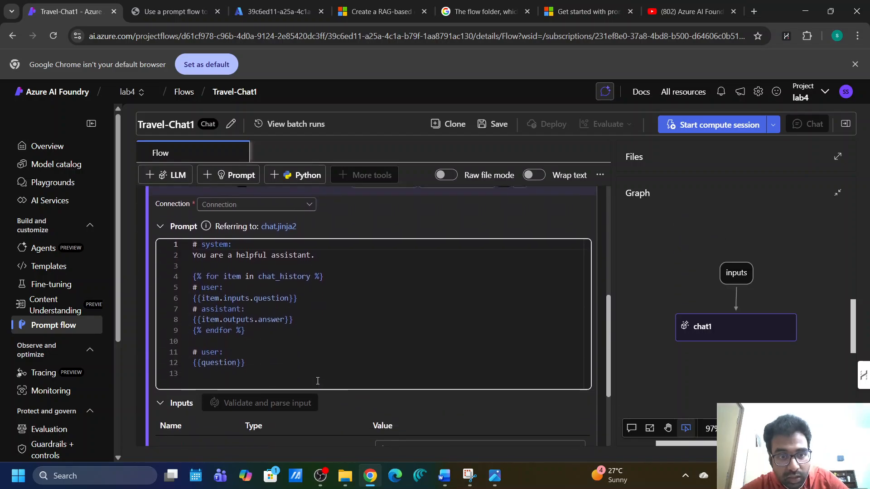
scroll(287, 307, up, 2)
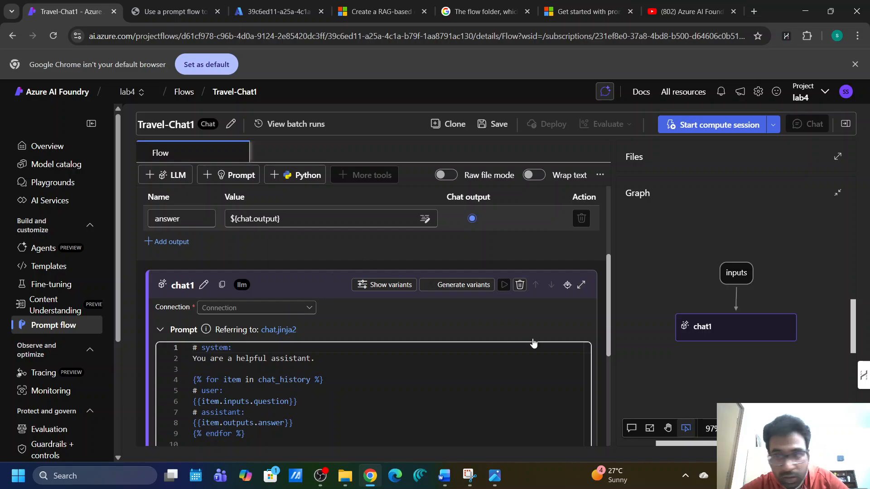
click(252, 220)
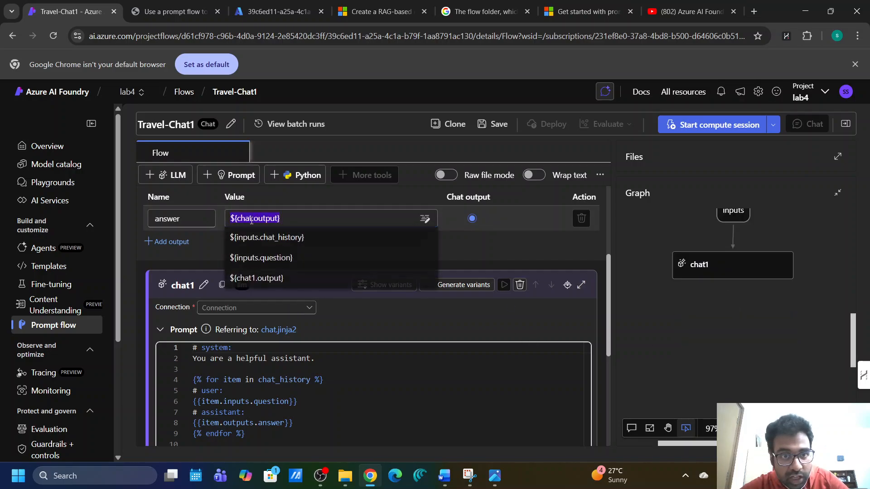
click(264, 280)
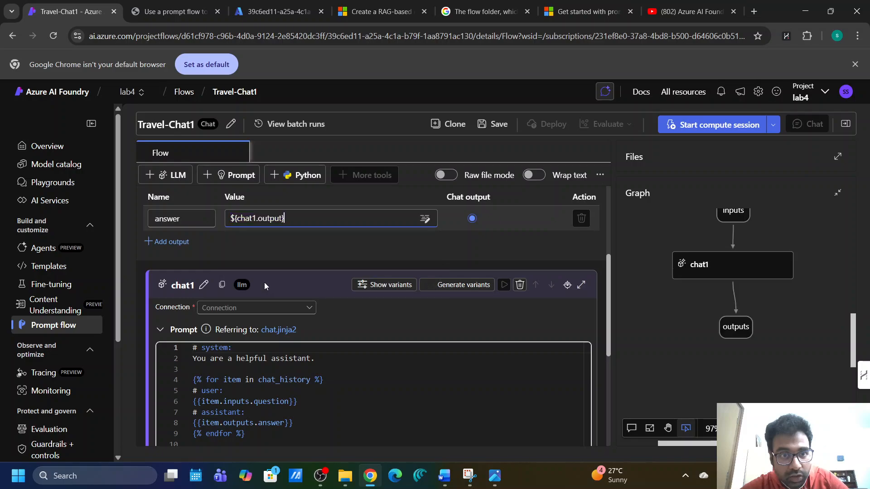
Rename the chat1 LLM node back to chat.
click(203, 285)
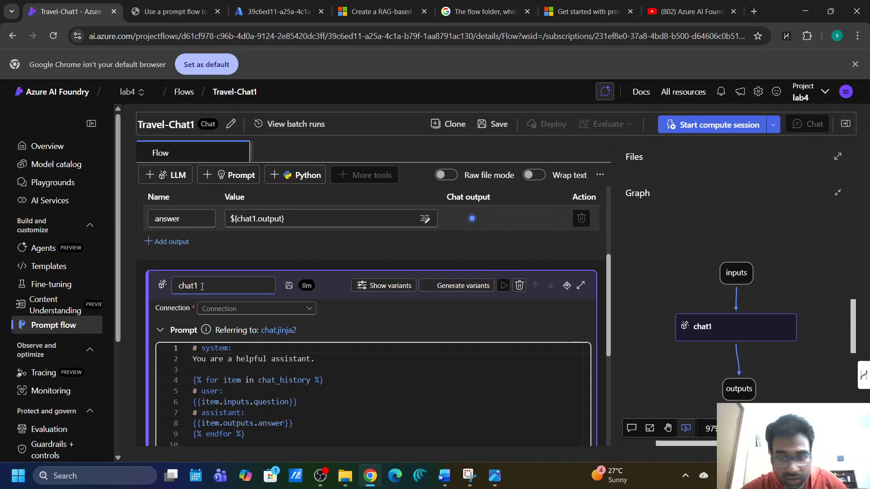
key(BackSpace)
key(Return)
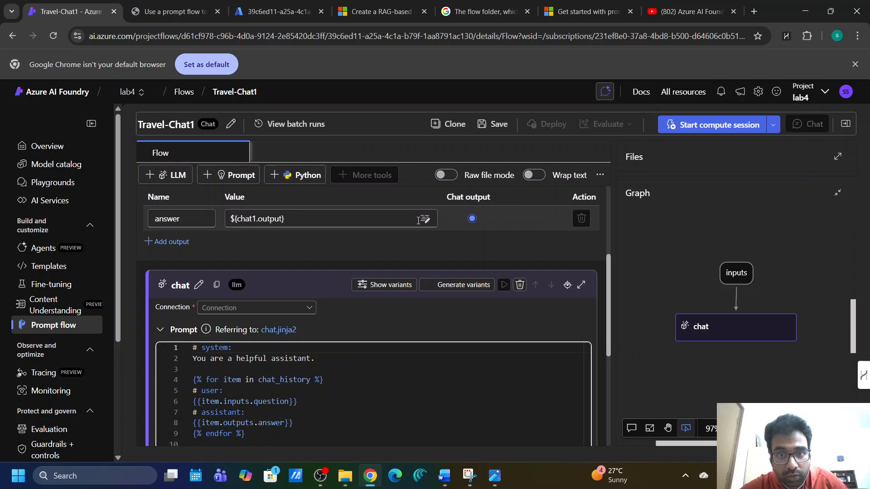
Set the answer output's value to ${chat.output} to link the chat node to the outputs again.
click(420, 221)
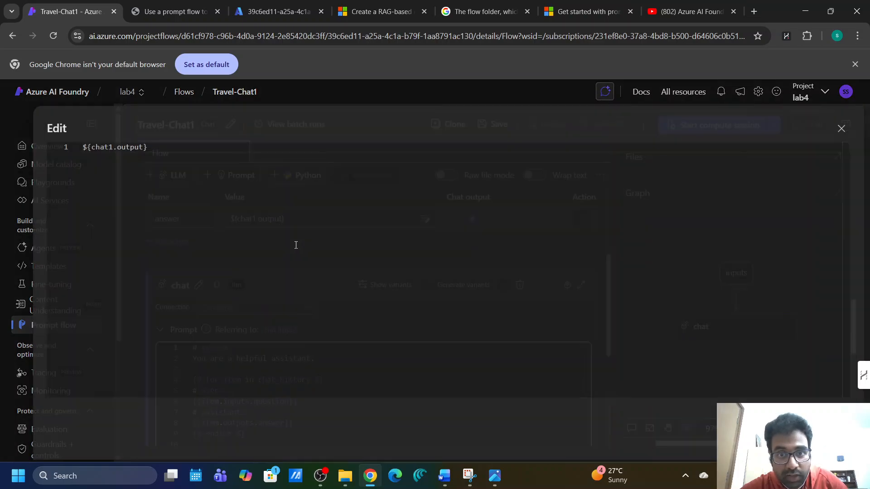
click(846, 126)
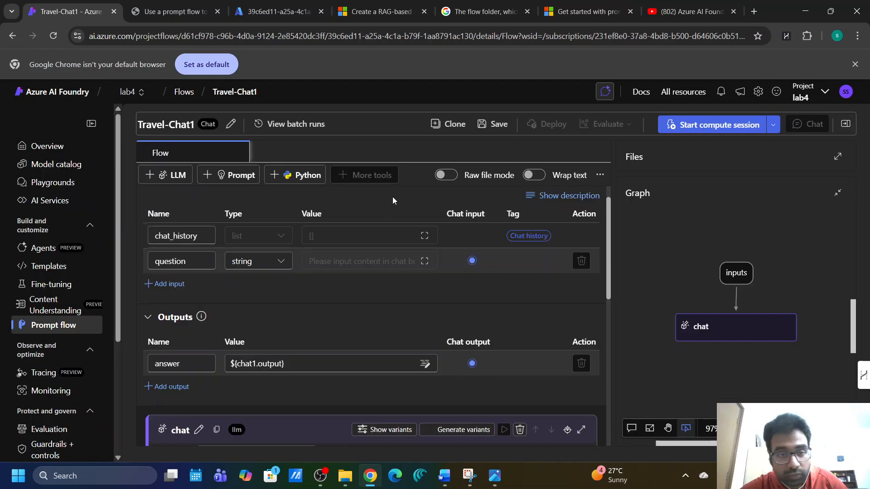
click(264, 358)
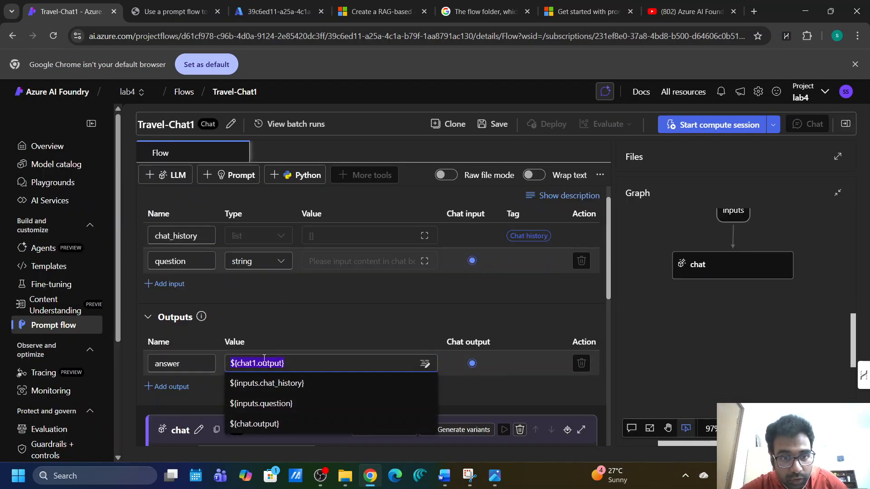
click(255, 420)
scroll(382, 384, down, 1)
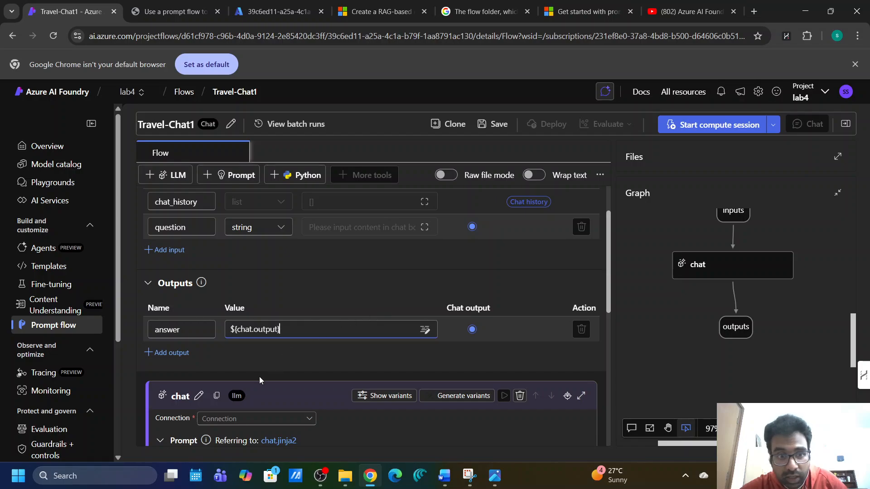
scroll(259, 376, down, 2)
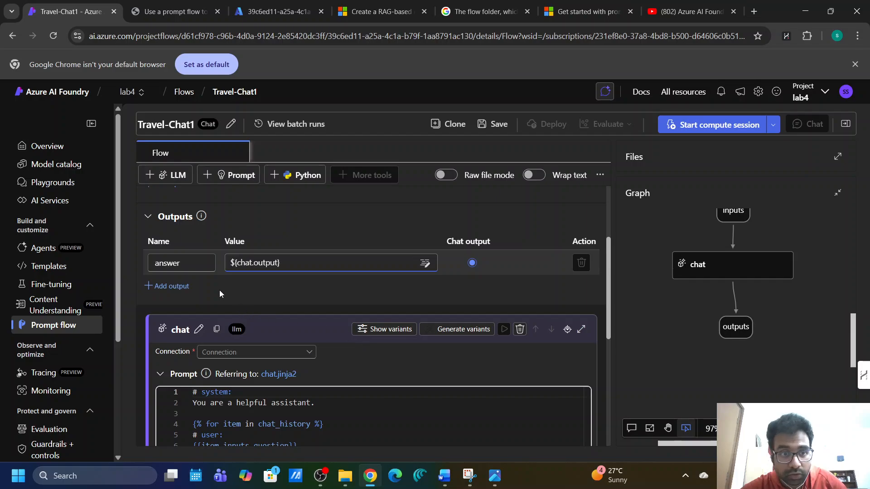
Collapse the flow's Inputs and Outputs sections and review the chat node's prompt and input values.
scroll(278, 279, up, 3)
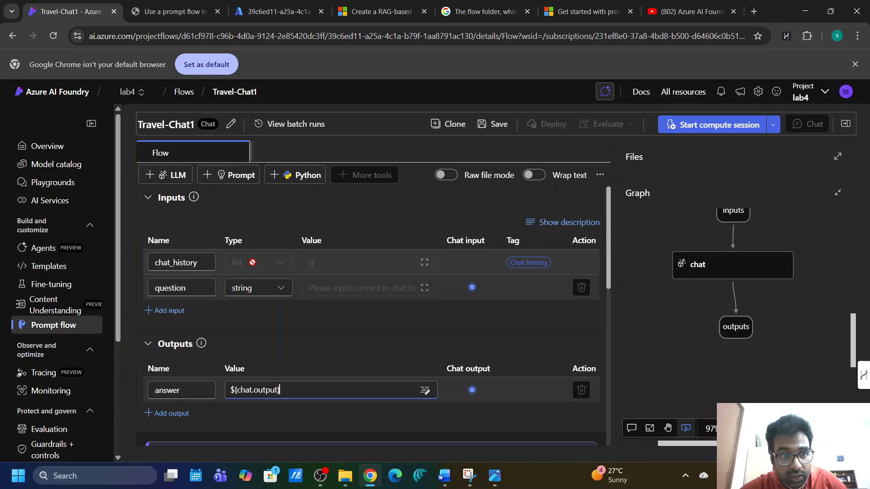
click(148, 198)
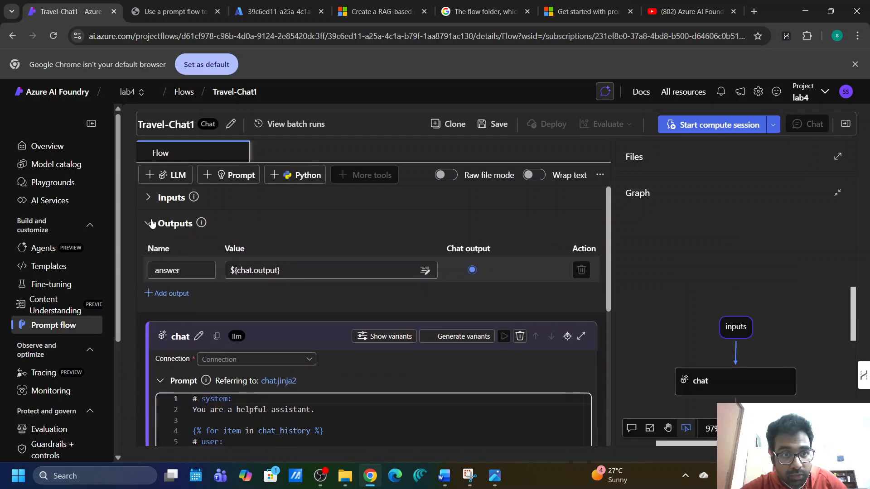
click(150, 223)
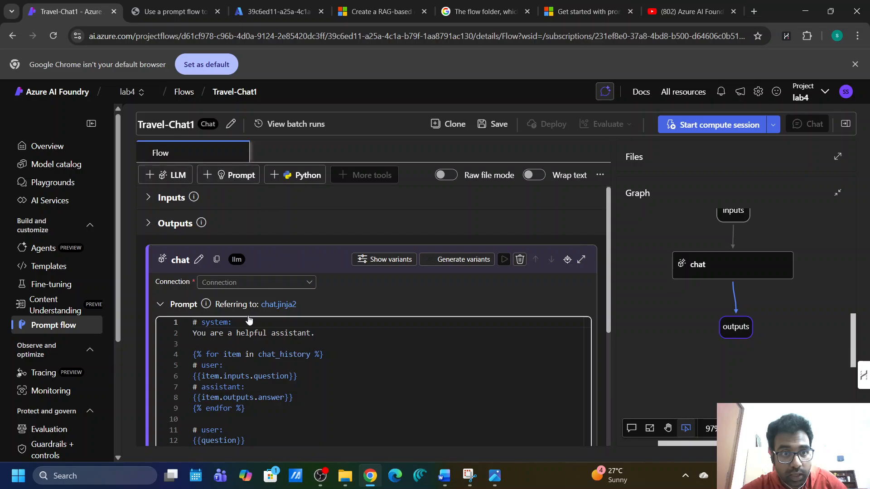
scroll(250, 362, down, 2)
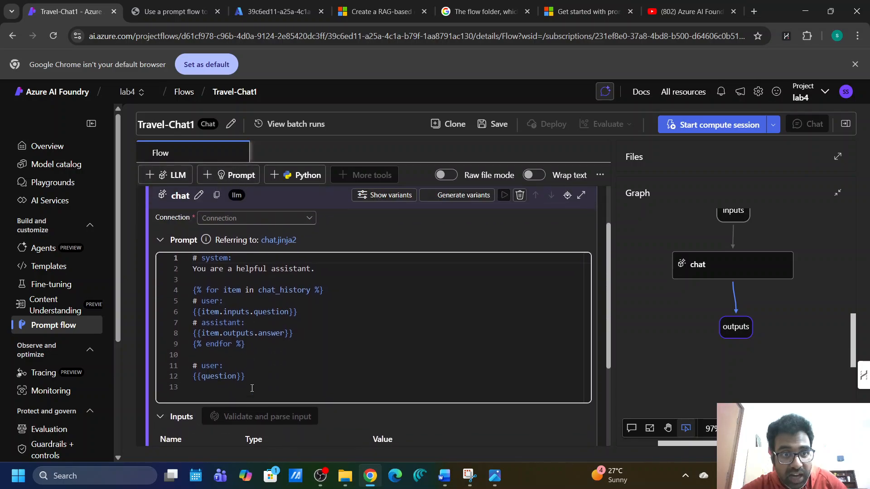
scroll(251, 388, down, 3)
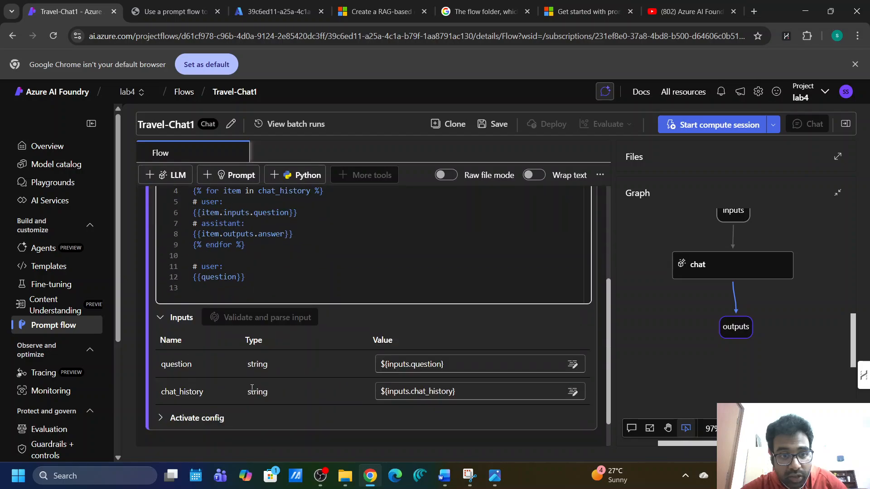
scroll(252, 388, down, 1)
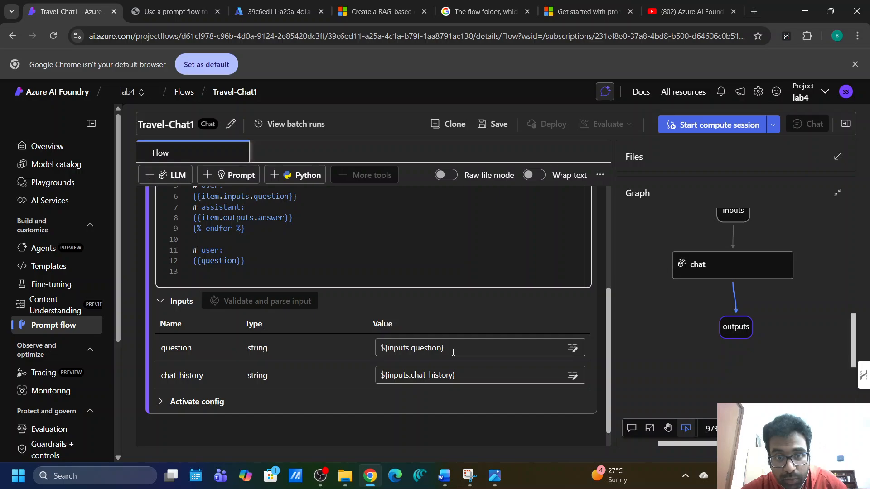
scroll(298, 257, up, 4)
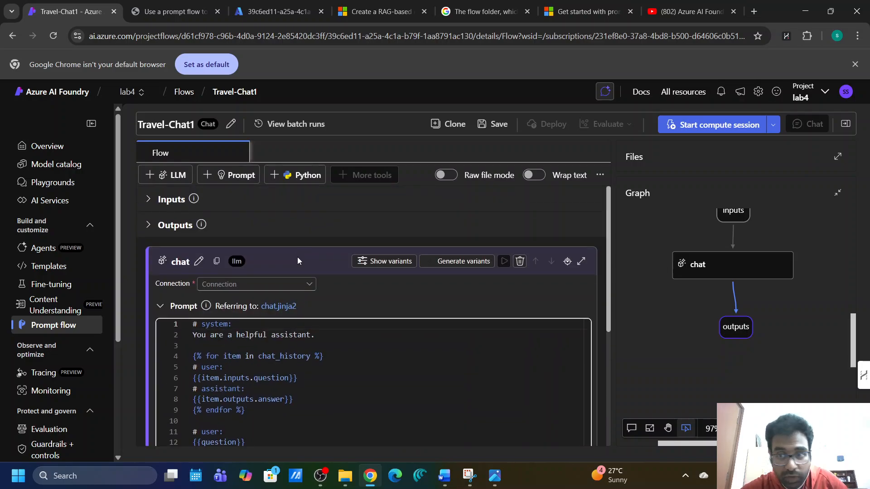
scroll(693, 263, up, 2)
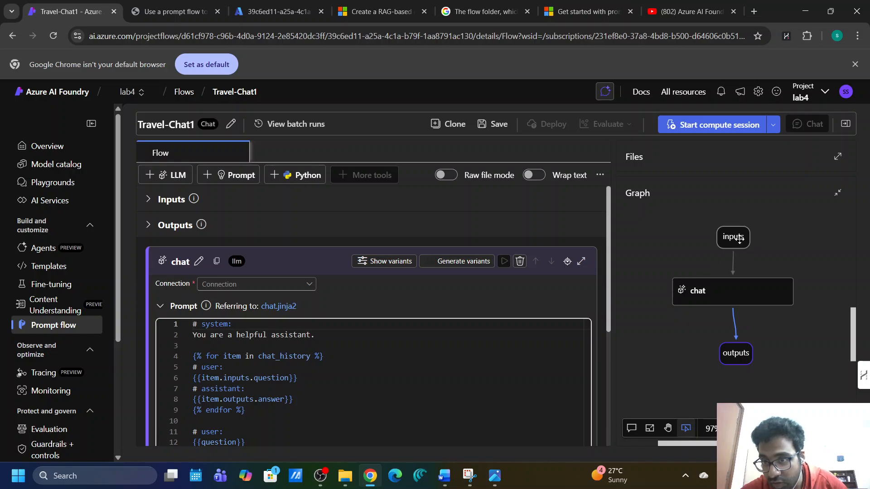
Trace the question input from the flow's inputs to the chat node's ${inputs.question} value and the {{question}} placeholder in the prompt.
click(739, 239)
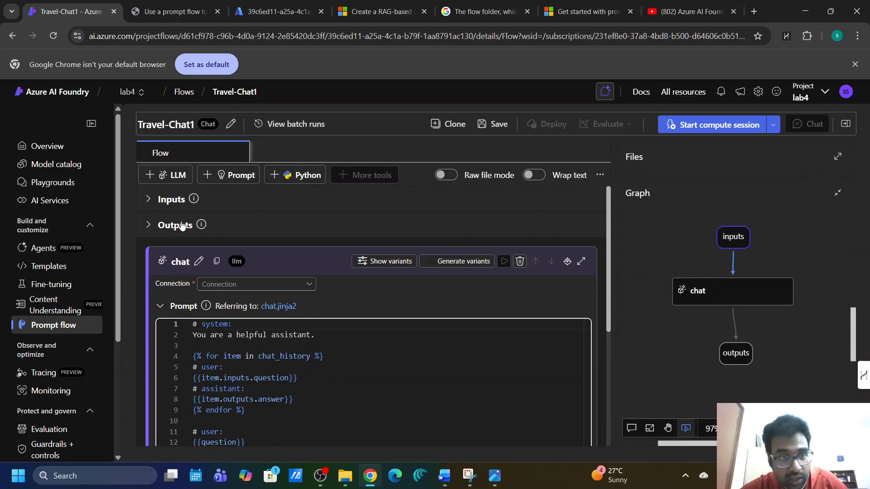
click(146, 201)
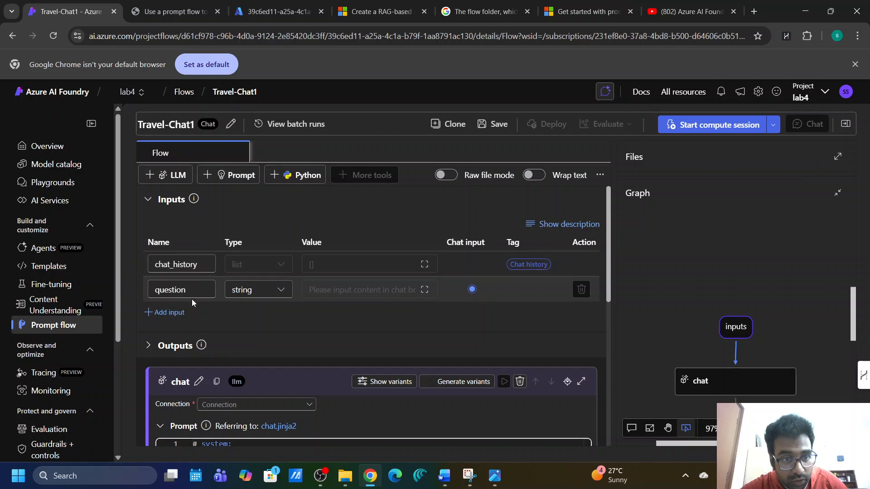
click(146, 201)
scroll(209, 314, down, 5)
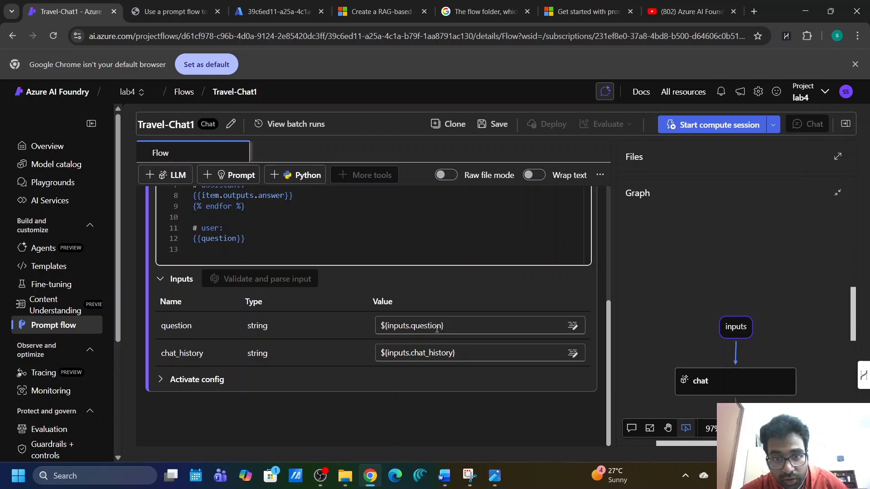
drag(441, 327, 402, 326)
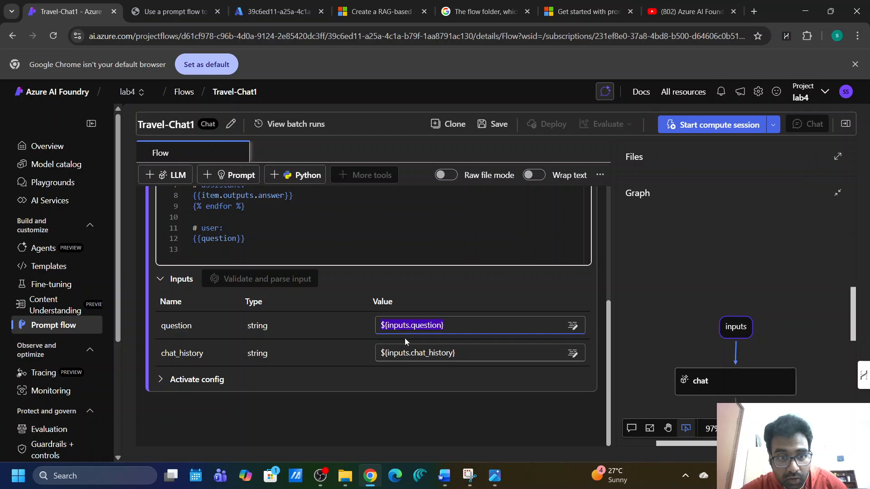
scroll(230, 241, up, 3)
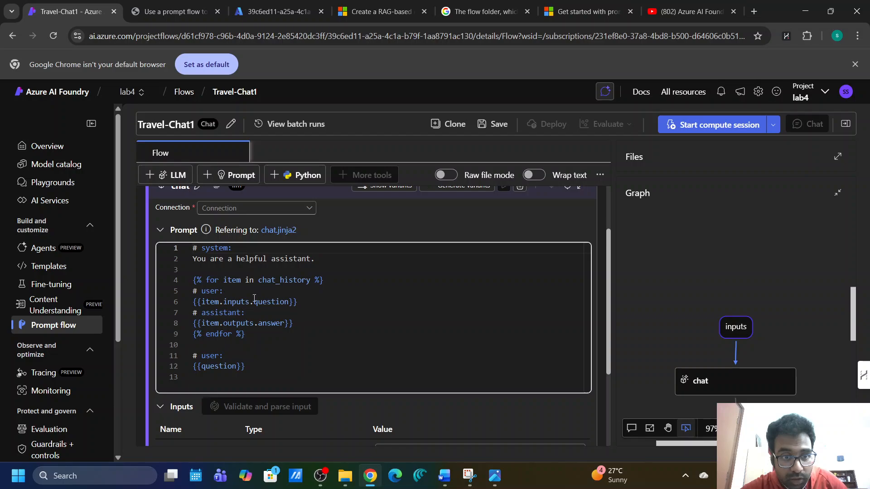
click(210, 366)
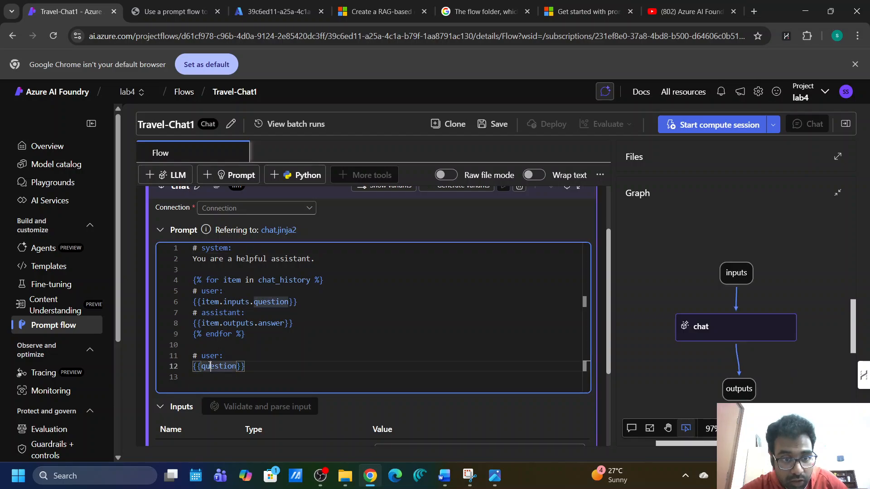
scroll(209, 365, down, 3)
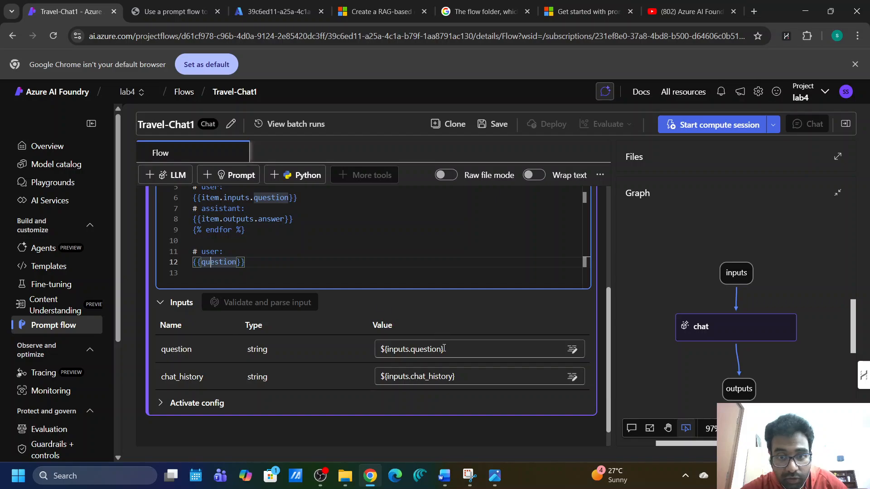
drag(444, 348, 386, 349)
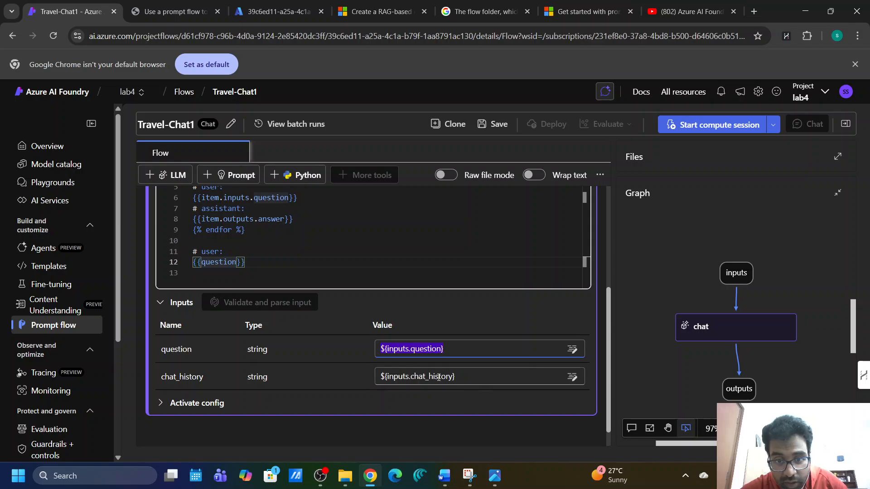
Check the flow's inputs against the chat node's input values and locate chat_history in the prompt's for loop.
click(738, 274)
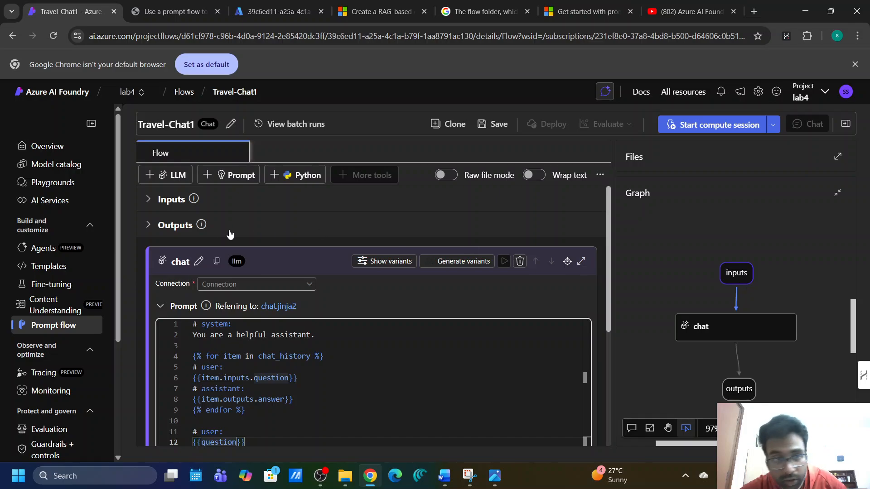
click(147, 204)
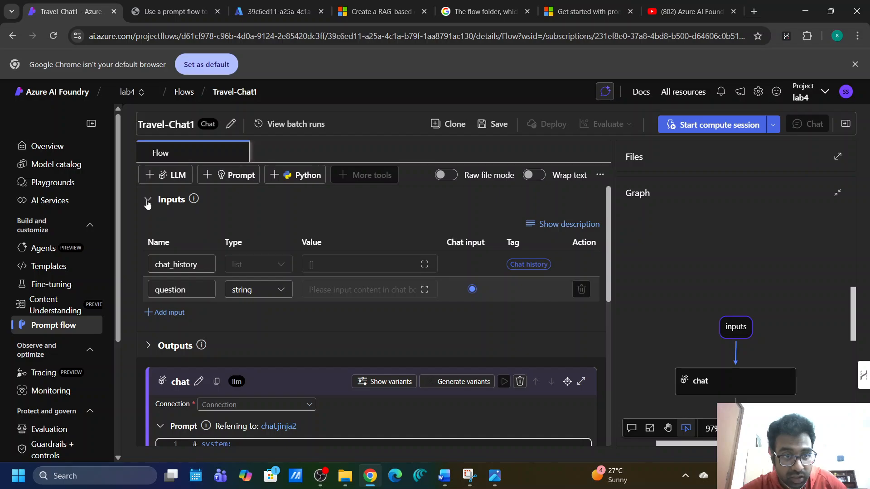
click(147, 204)
scroll(238, 311, down, 5)
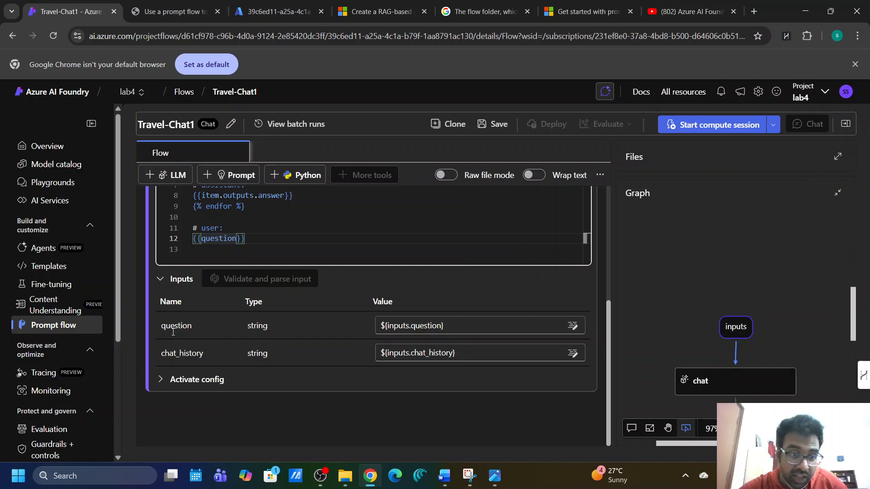
scroll(185, 359, up, 2)
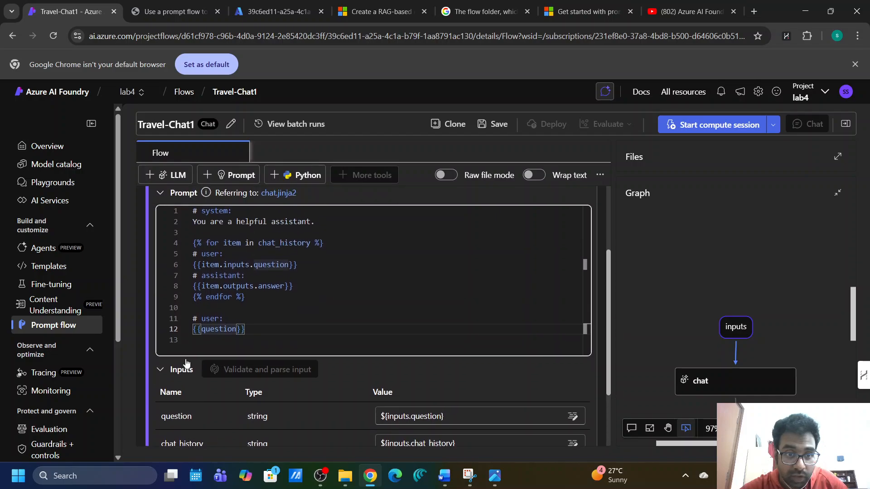
click(311, 243)
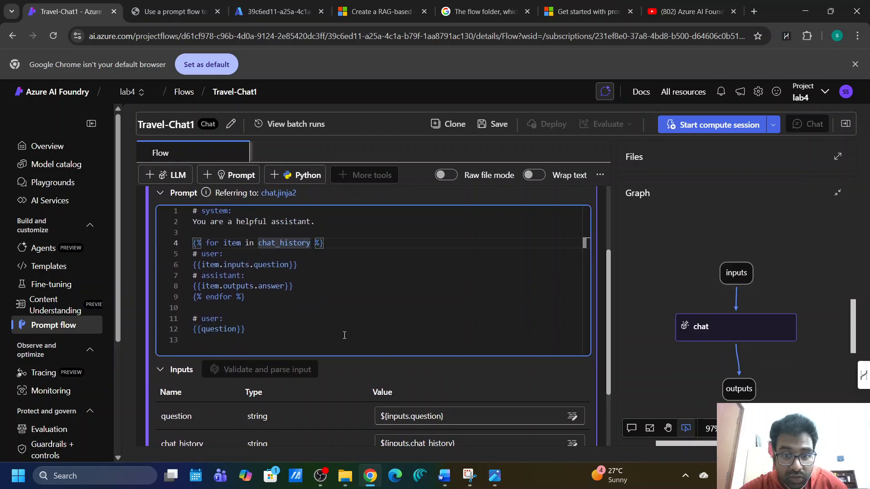
scroll(410, 394, down, 1)
scroll(308, 235, up, 3)
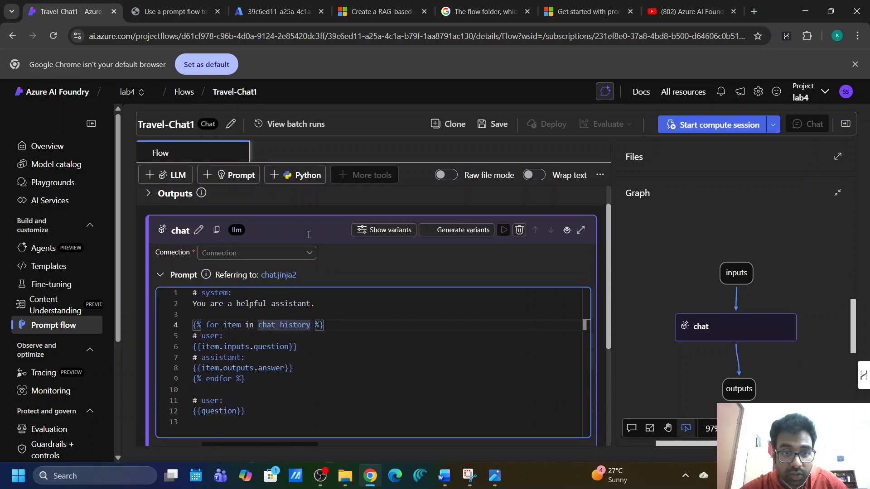
scroll(236, 313, up, 1)
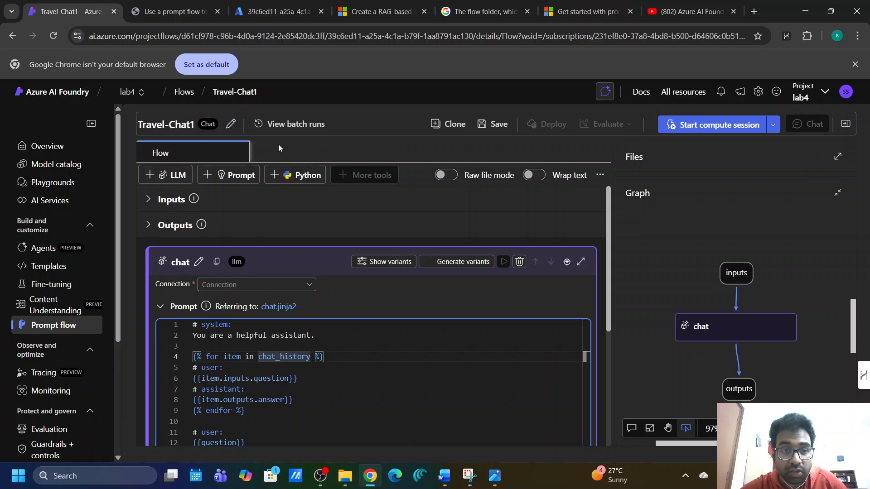
Examine the prompt's final user section with {{question}} and compare it with the loop over chat_history.
scroll(264, 338, down, 3)
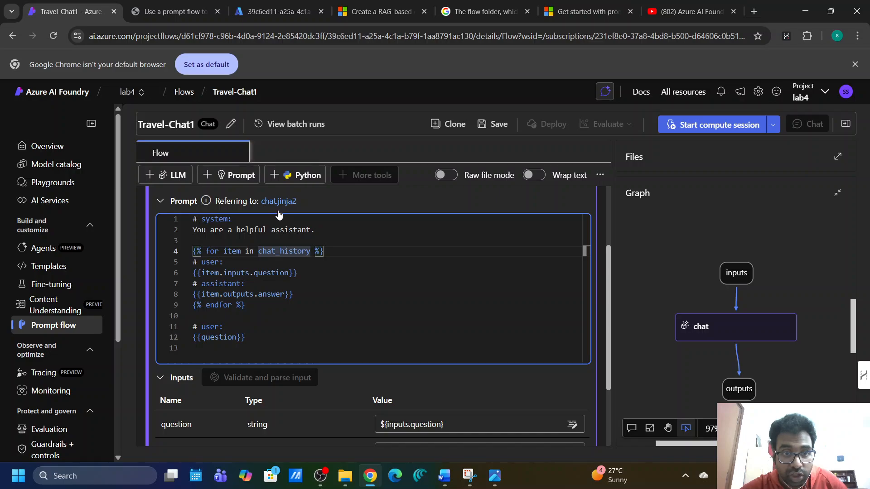
click(289, 327)
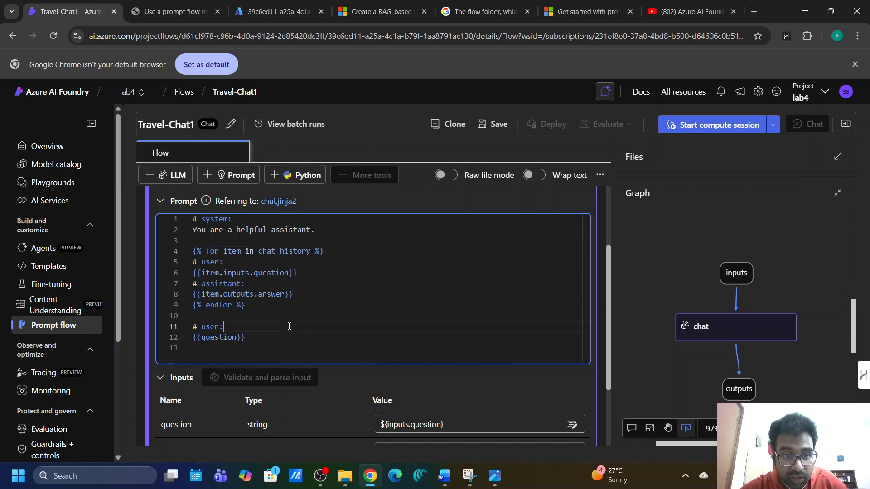
click(250, 338)
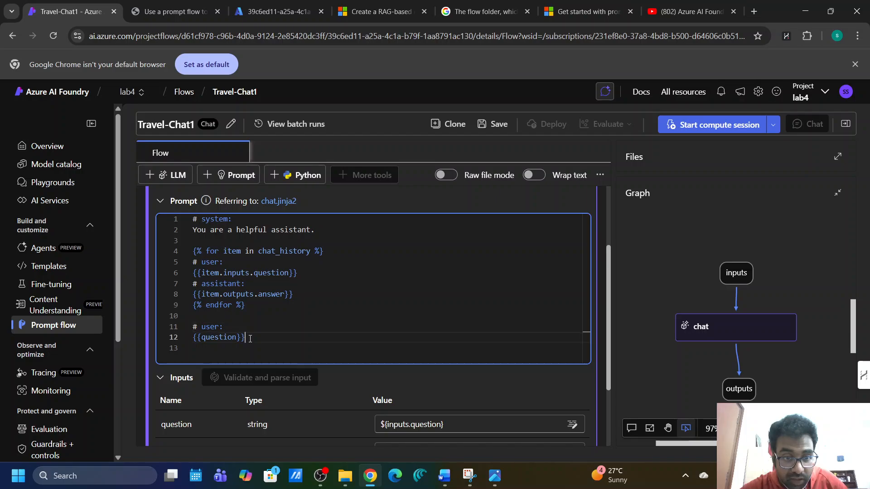
drag(247, 339, 194, 338)
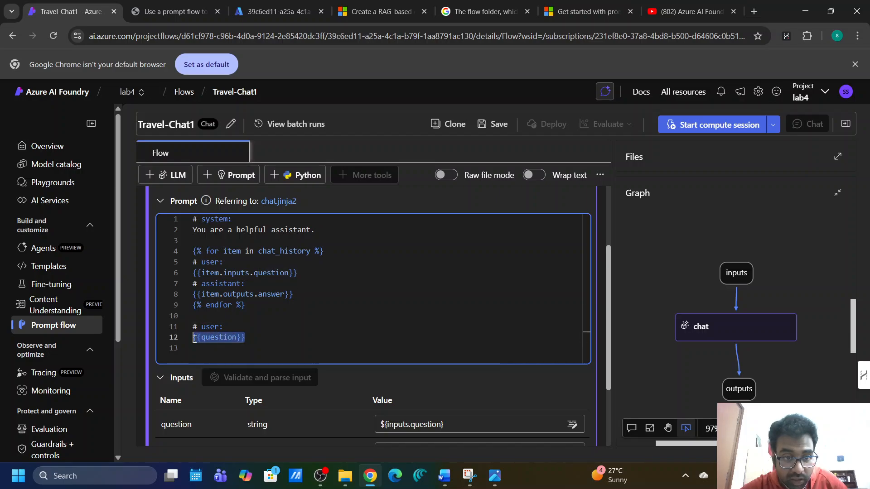
click(266, 331)
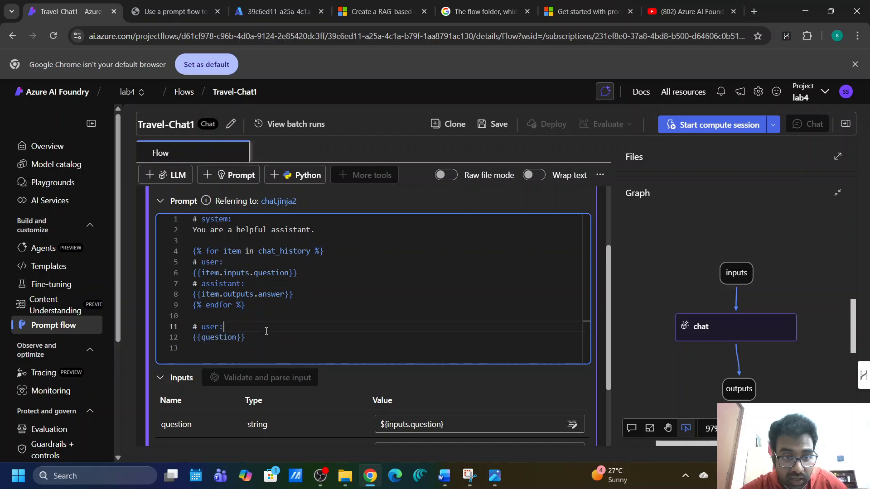
click(320, 250)
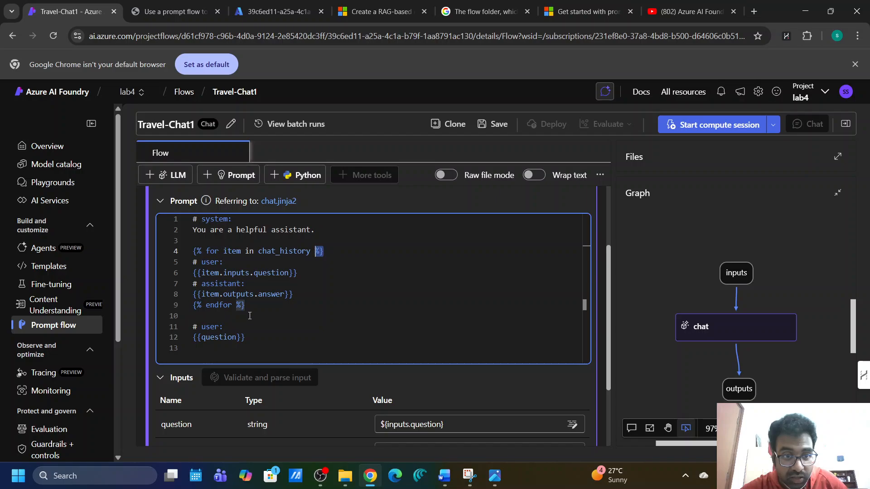
click(250, 343)
scroll(263, 338, up, 2)
scroll(281, 331, down, 1)
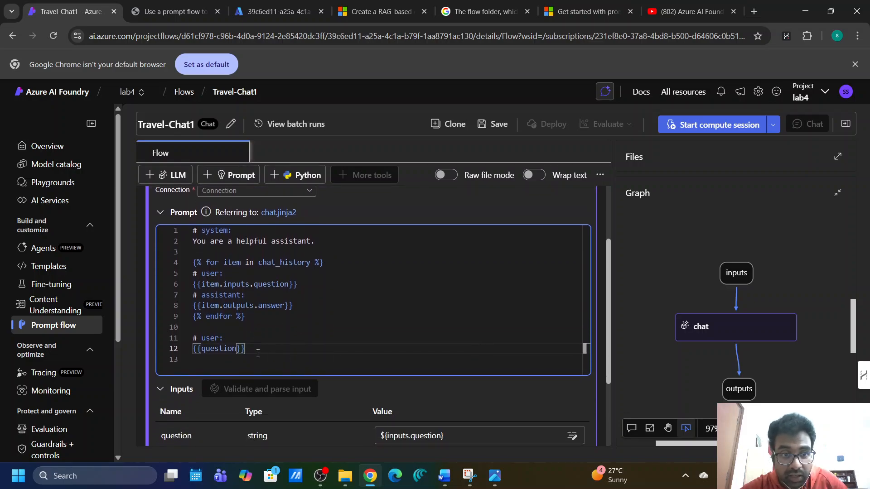
Examine the system, user and assistant sections of the chat node's prompt together with its question and chat_history inputs.
scroll(256, 325, up, 1)
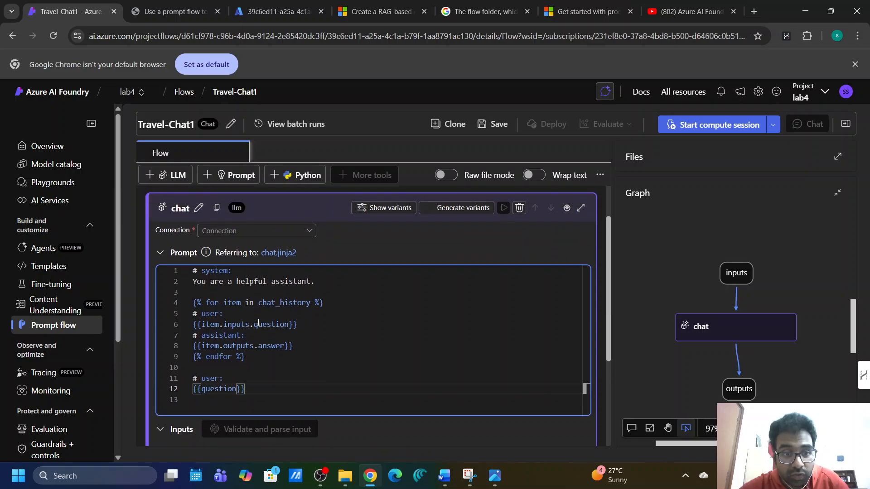
scroll(258, 323, down, 1)
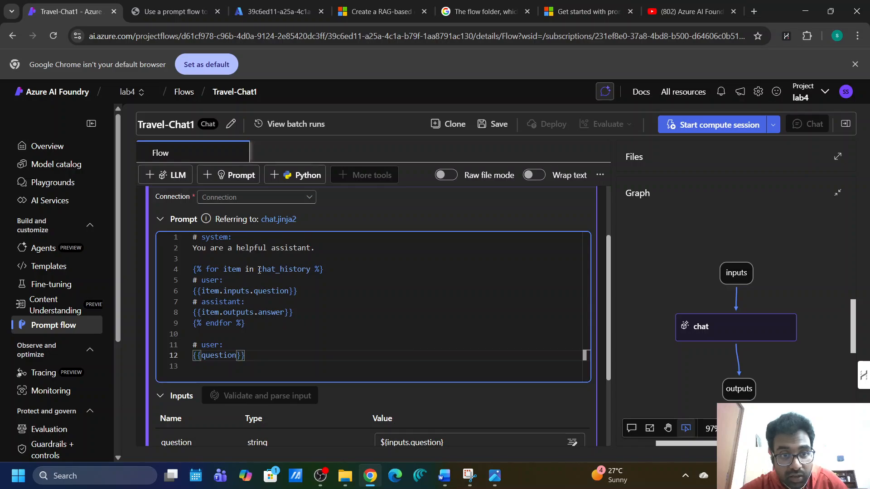
scroll(259, 270, up, 1)
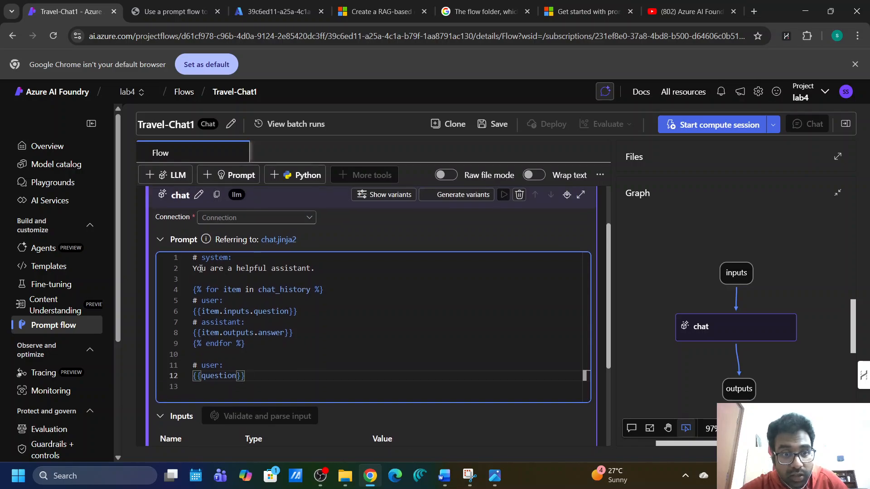
scroll(226, 276, up, 1)
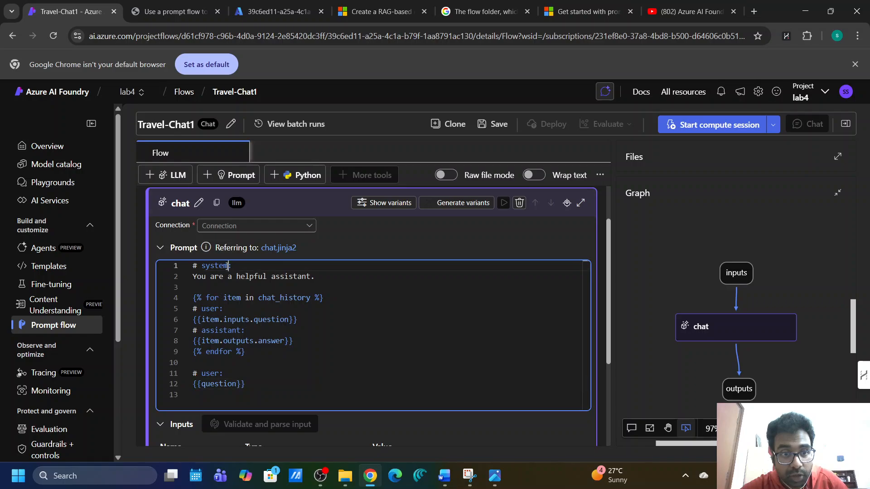
drag(230, 266, 193, 269)
drag(220, 308, 192, 310)
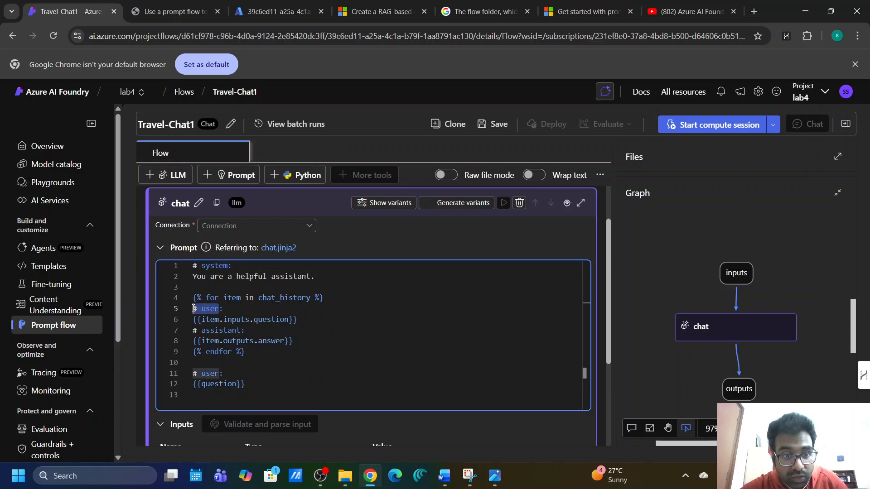
drag(246, 331, 193, 338)
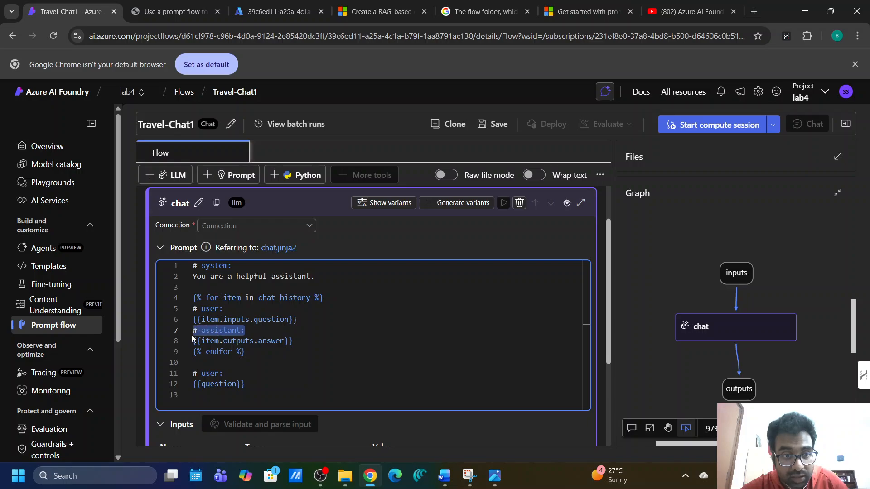
click(230, 375)
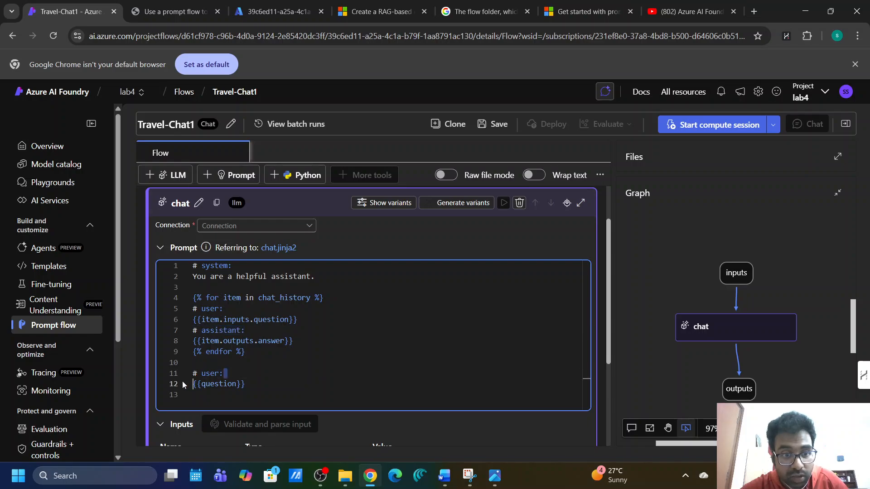
scroll(346, 360, down, 3)
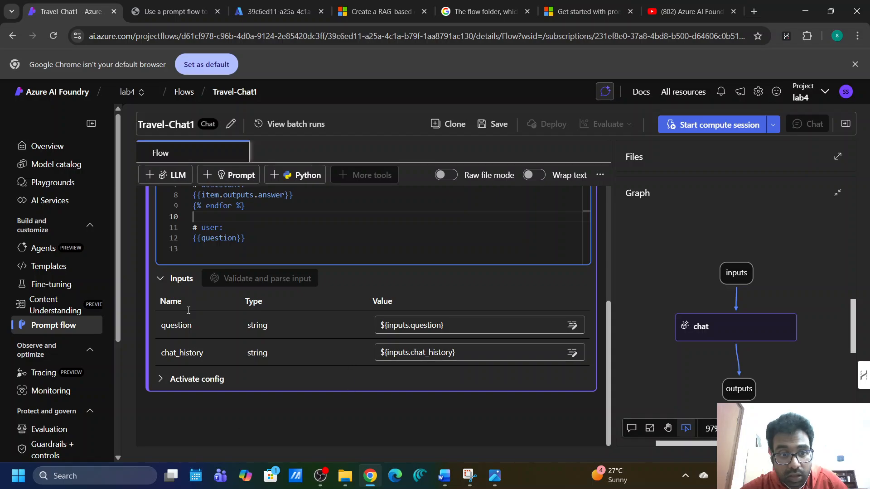
scroll(256, 254, up, 4)
scroll(256, 254, down, 3)
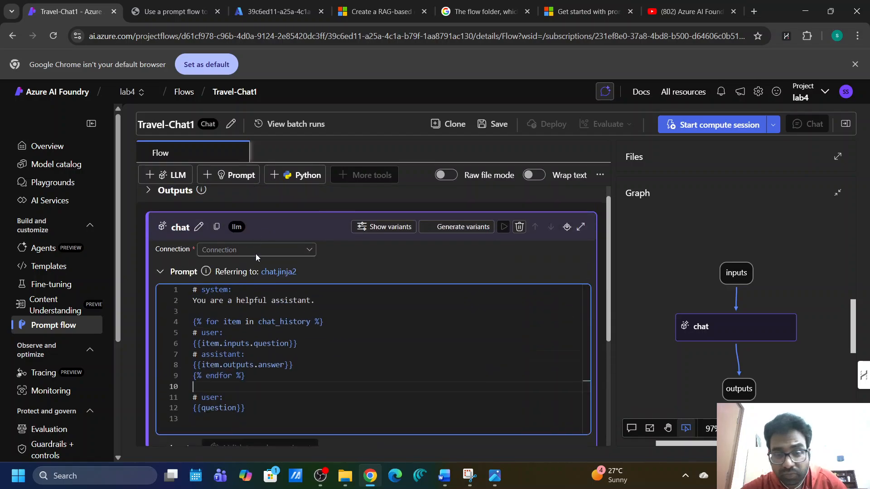
scroll(256, 254, down, 2)
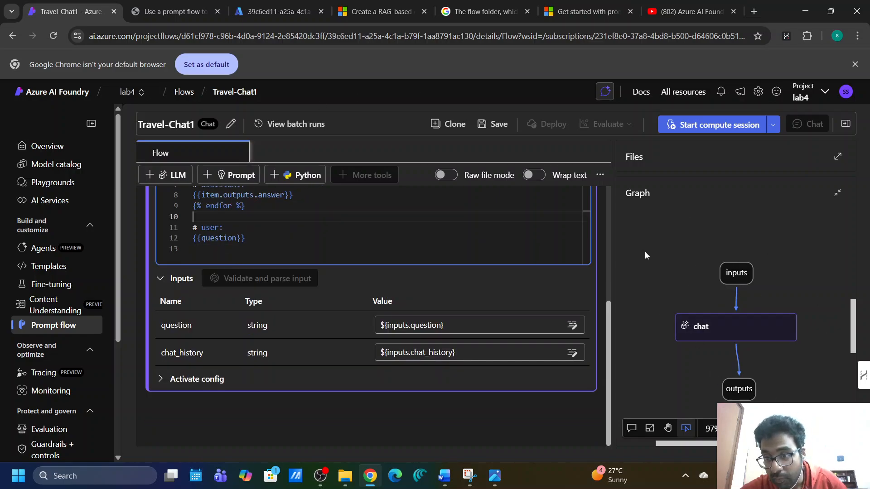
Move the inputs, chat and outputs nodes slightly upward in the flow graph.
drag(740, 272, 731, 244)
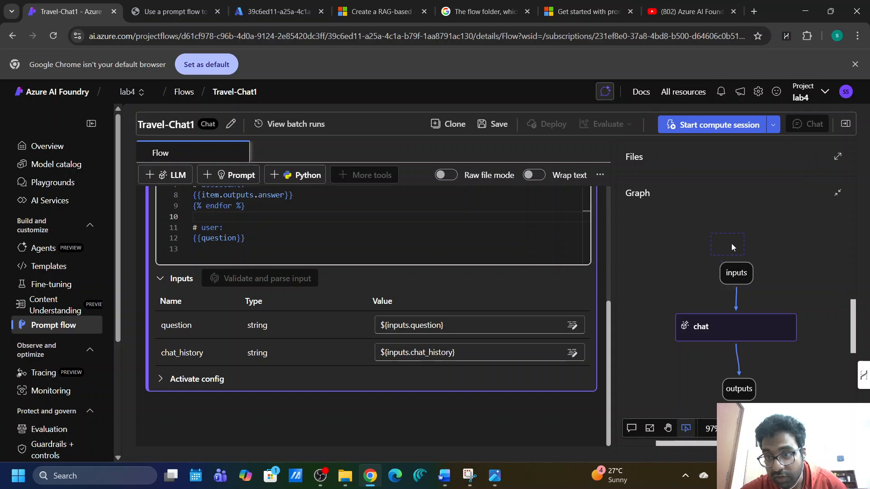
drag(752, 334, 744, 315)
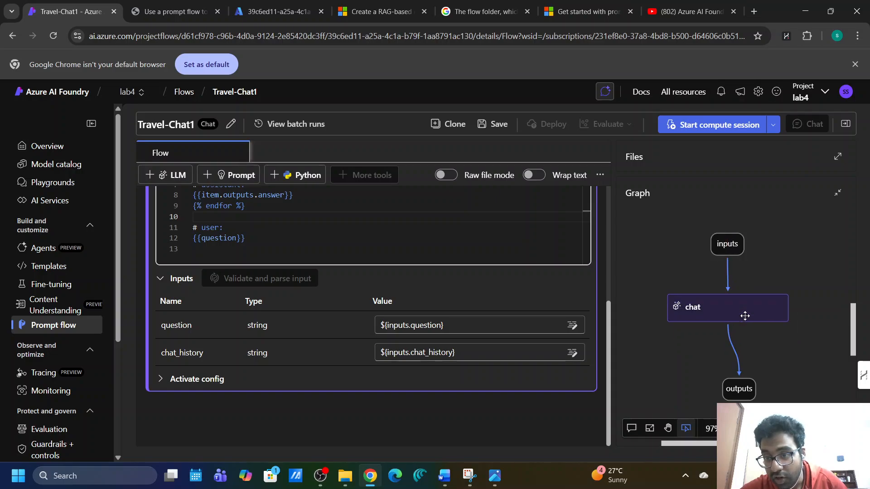
drag(742, 388, 736, 371)
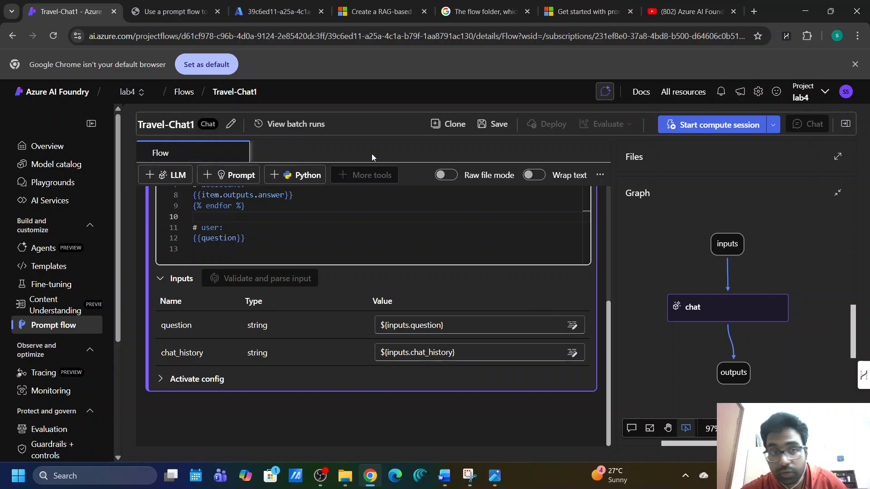
Add a second LLM node named chat2 to the flow.
click(150, 177)
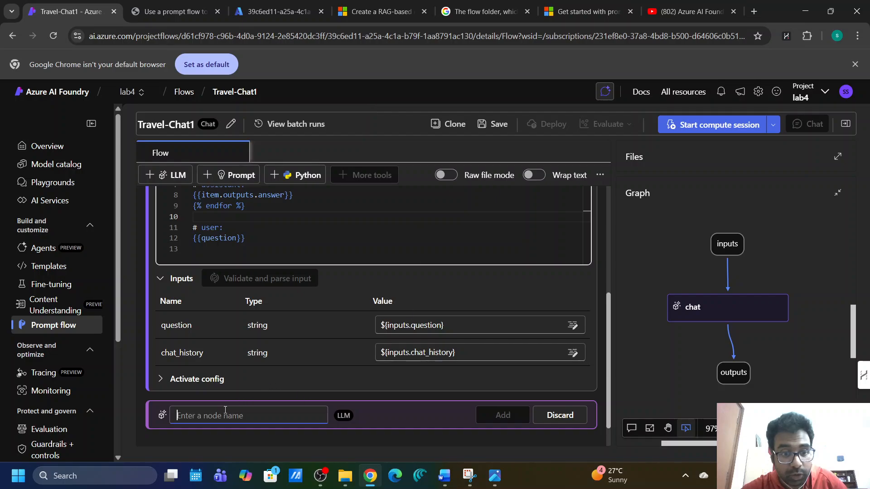
text(chat)
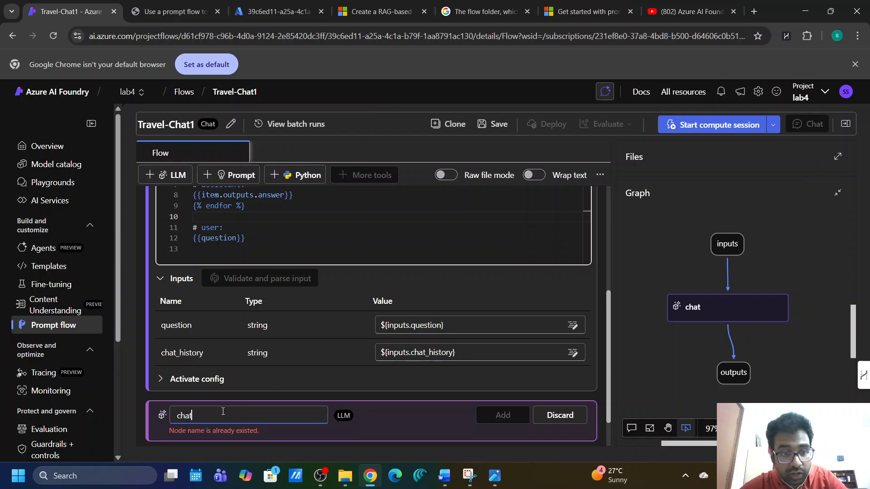
text(2)
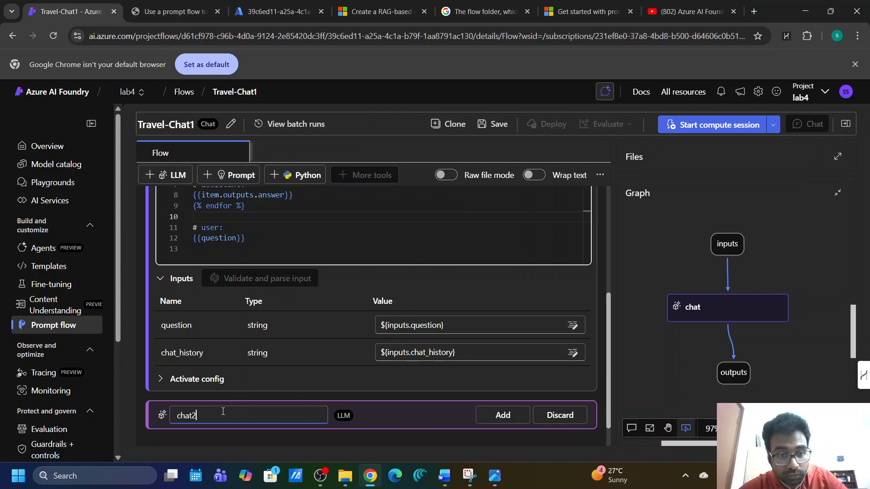
click(503, 415)
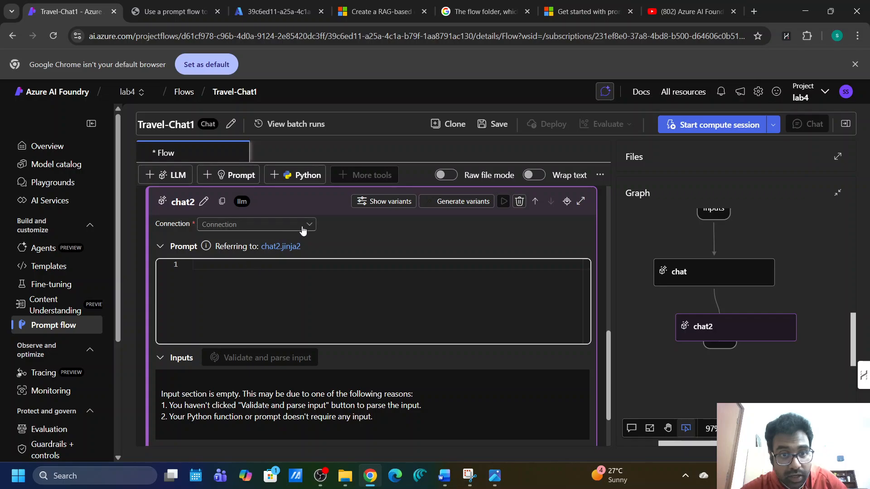
Copy the {{question}} placeholder from the chat node's prompt into the empty chat2 prompt.
click(211, 279)
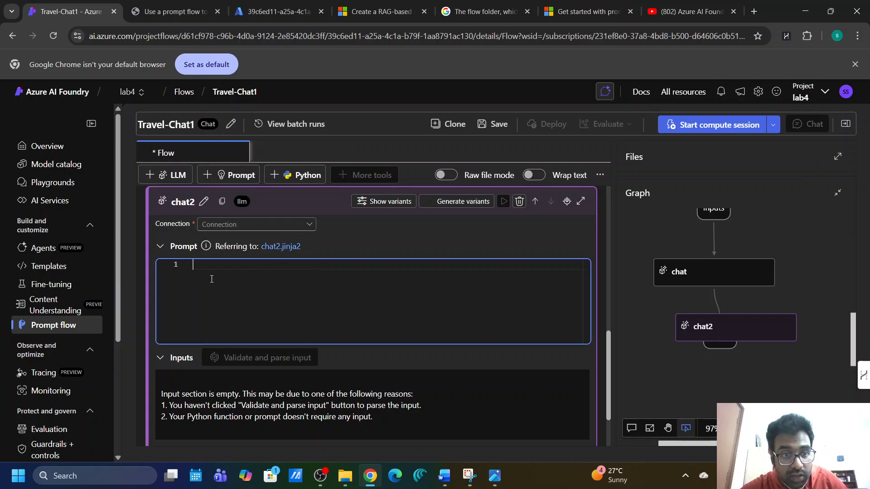
scroll(211, 279, up, 1)
scroll(212, 279, down, 1)
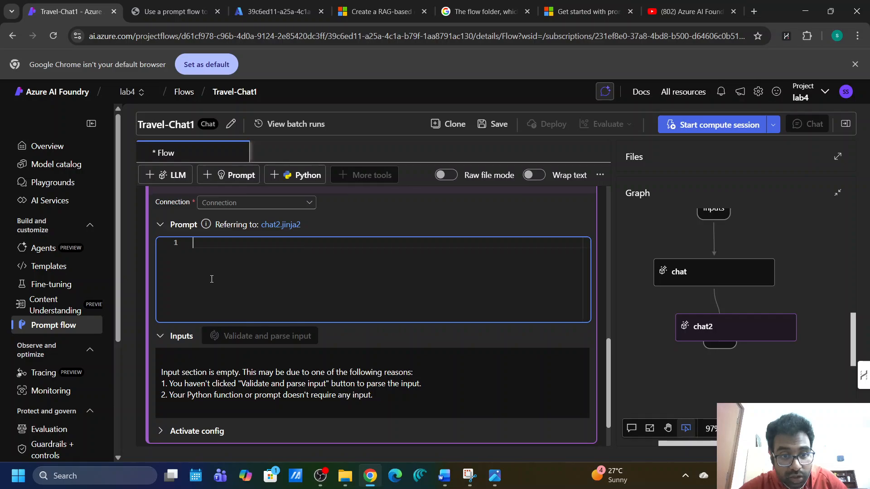
scroll(211, 279, up, 5)
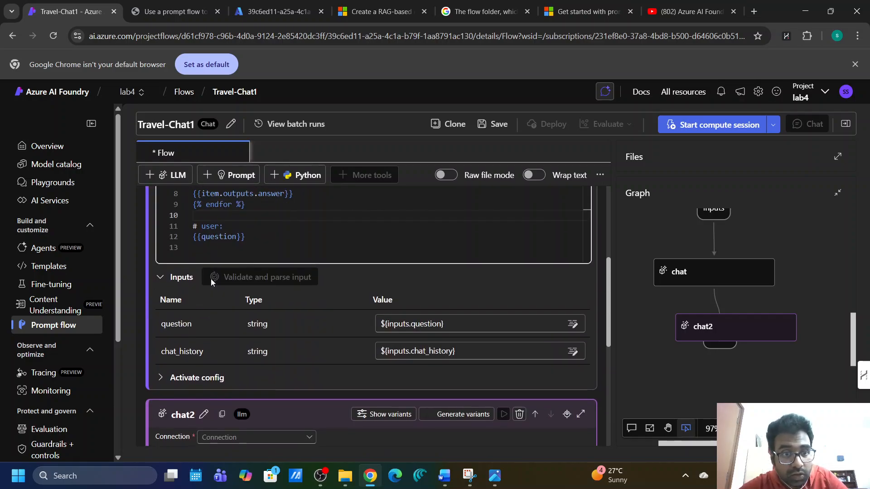
drag(245, 237, 194, 238)
key(ctrl+c)
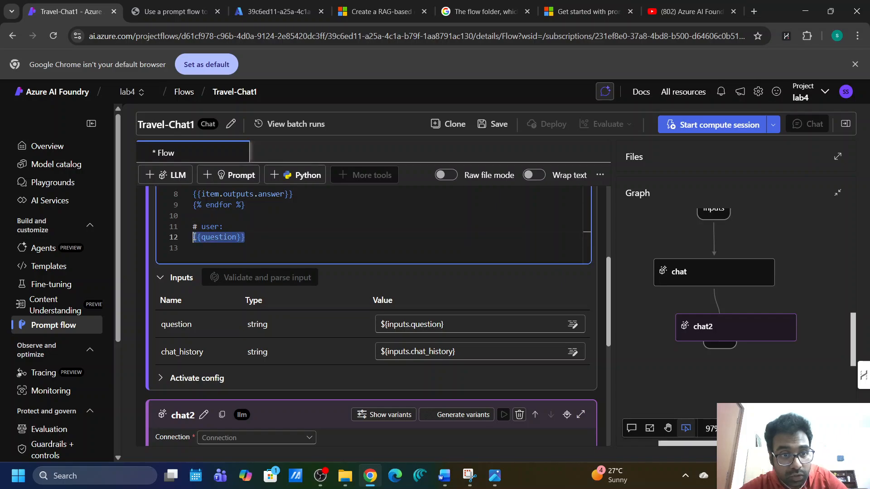
scroll(193, 238, down, 4)
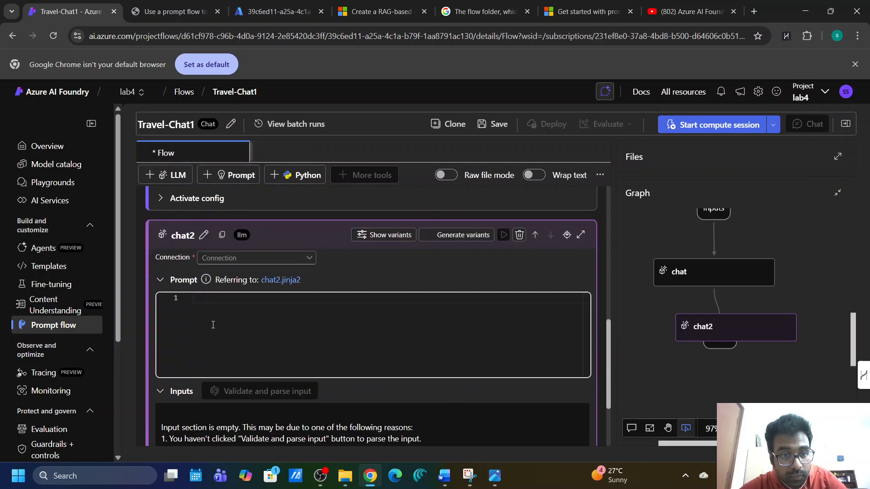
click(213, 324)
key(ctrl+v)
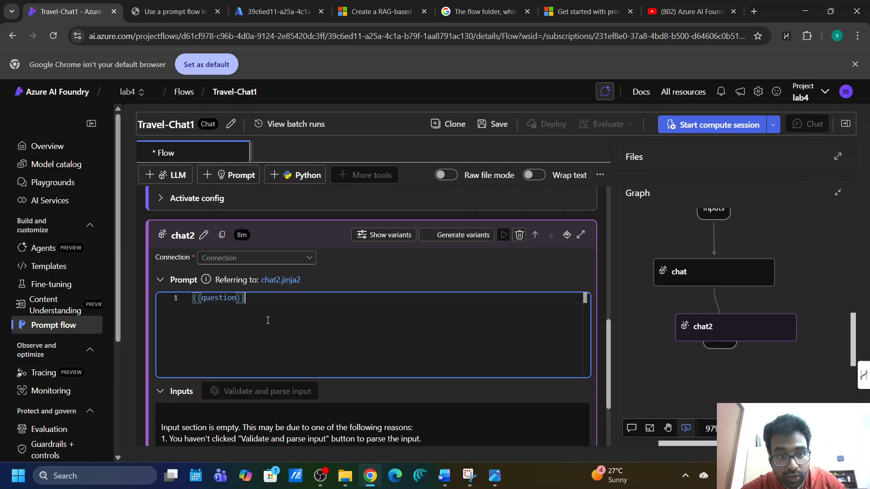
Compare chat2's Inputs section with the chat node's question input, its string type and its ${inputs.question} value.
scroll(268, 319, down, 2)
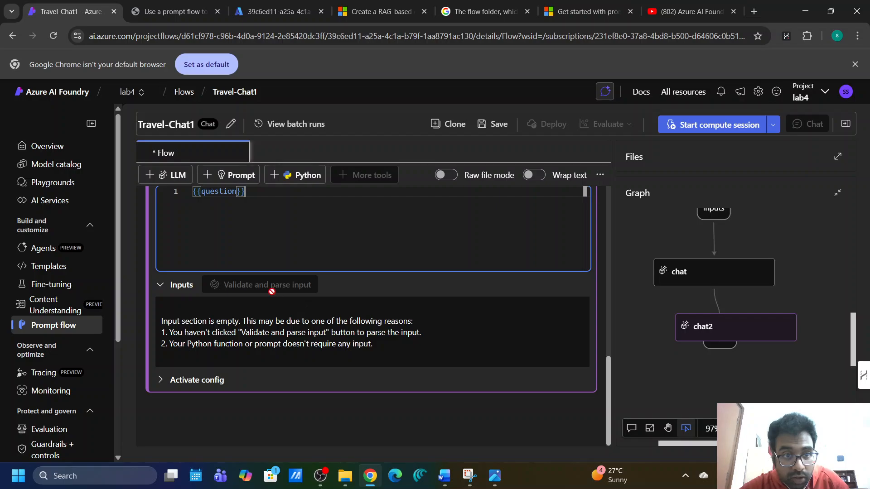
scroll(272, 295, down, 4)
scroll(240, 305, up, 4)
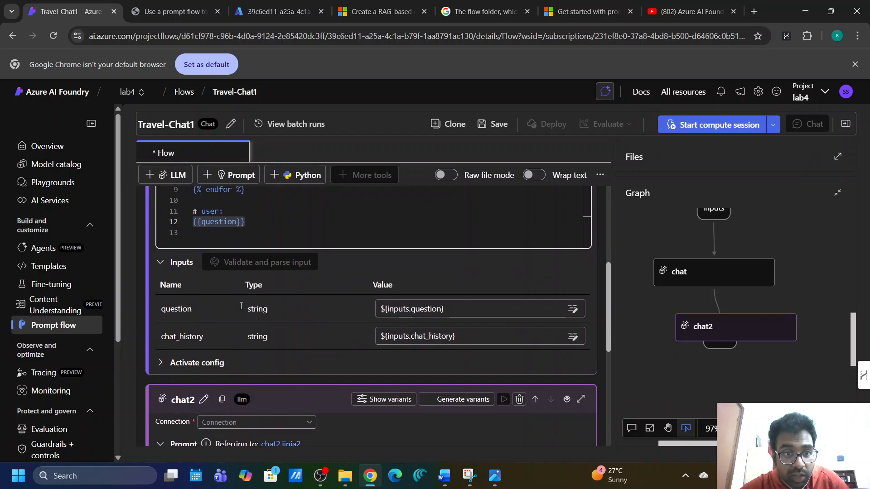
drag(195, 311, 159, 312)
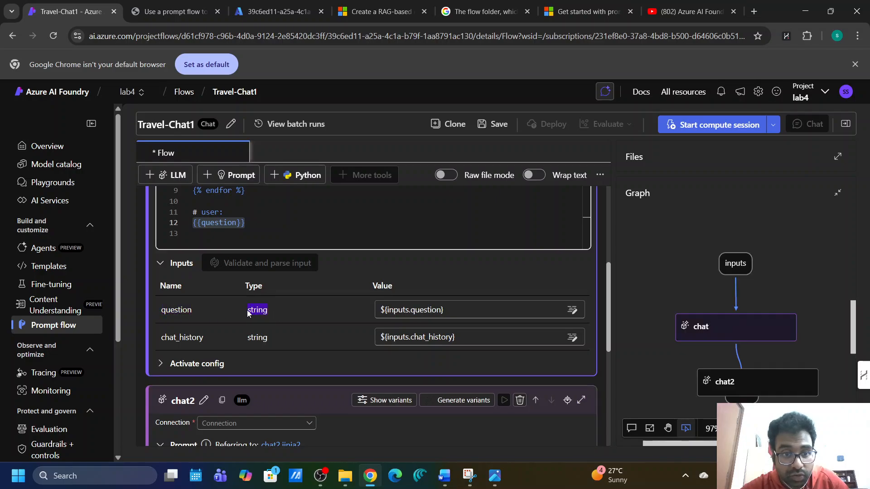
scroll(247, 310, down, 1)
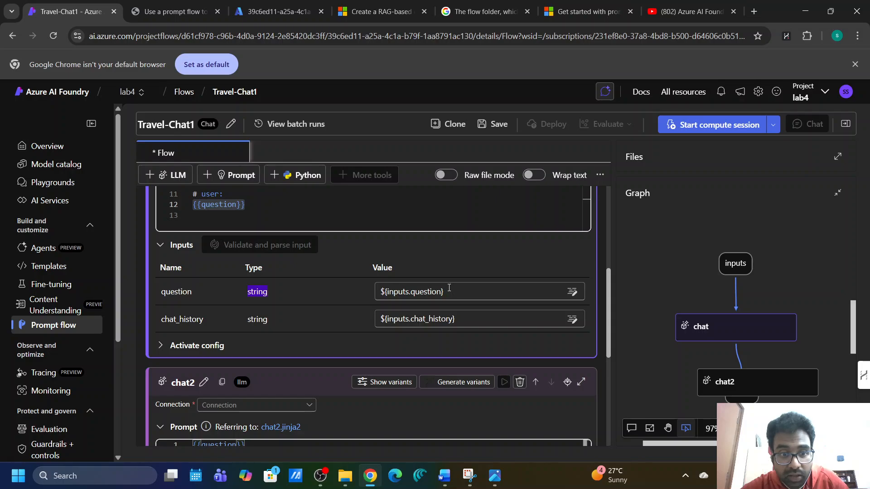
drag(449, 288, 377, 291)
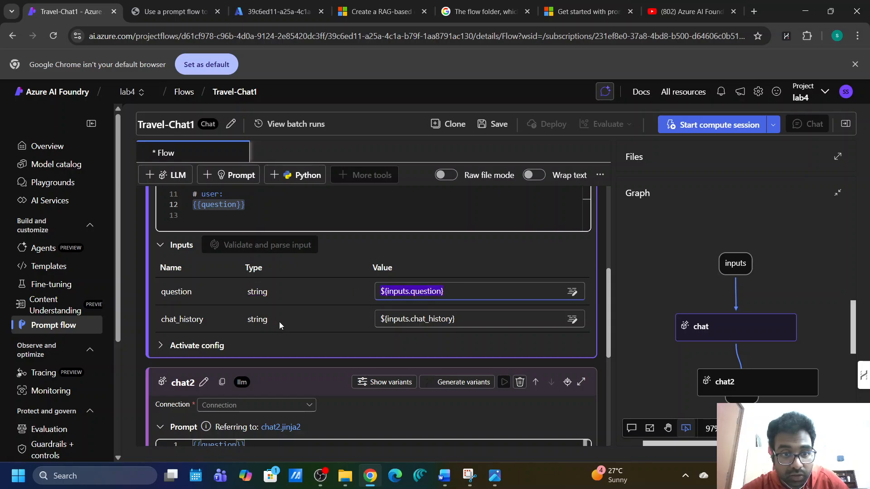
scroll(279, 322, down, 1)
scroll(279, 322, up, 5)
click(258, 284)
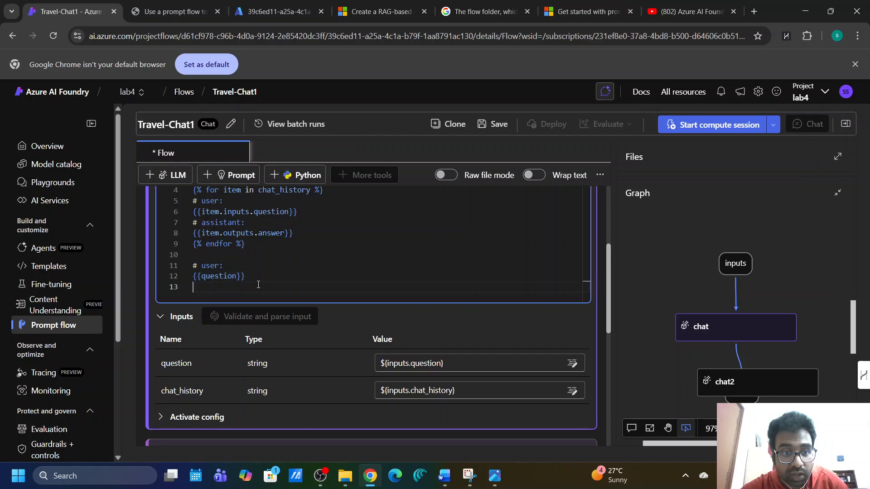
scroll(134, 325, down, 1)
scroll(268, 343, down, 2)
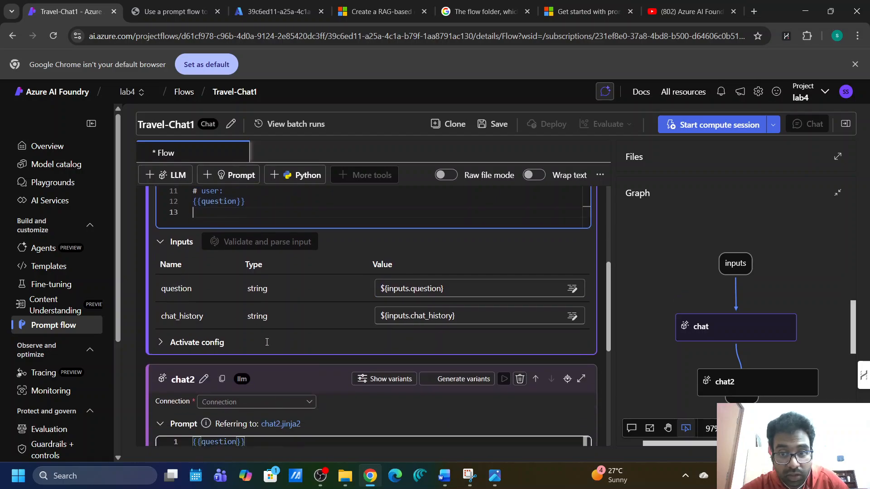
scroll(220, 257, up, 2)
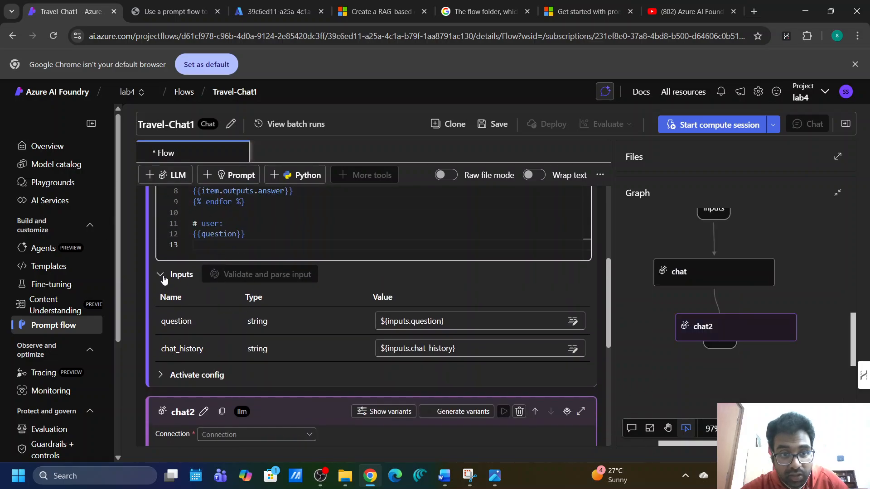
Check whether chat2's prompt input can be validated and parsed, and review the chat node's parsed inputs for comparison.
scroll(204, 340, down, 5)
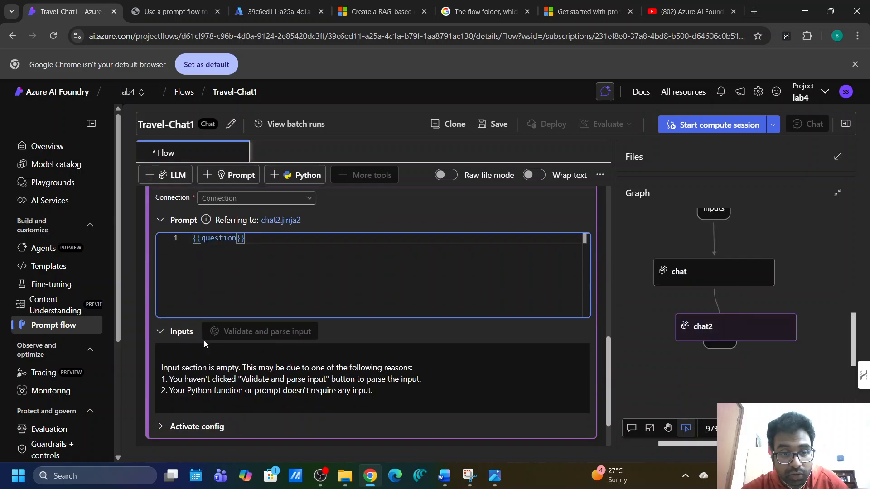
click(253, 321)
click(260, 237)
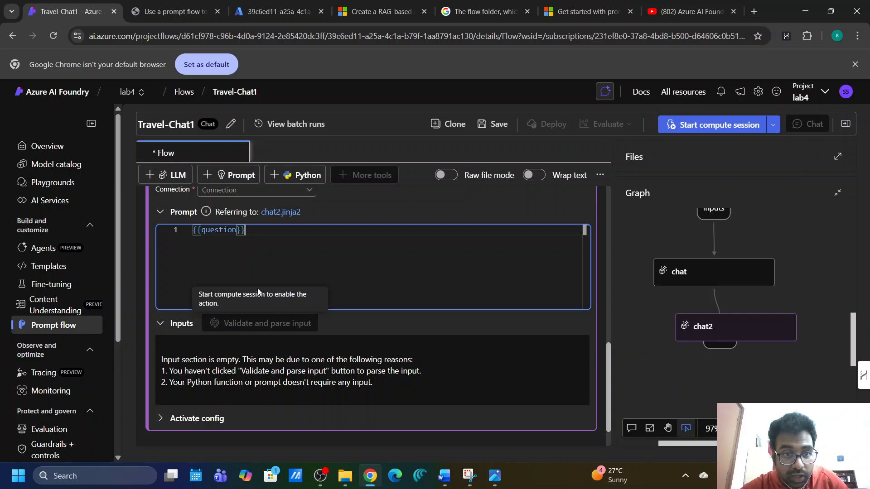
scroll(350, 221, down, 3)
scroll(181, 237, up, 1)
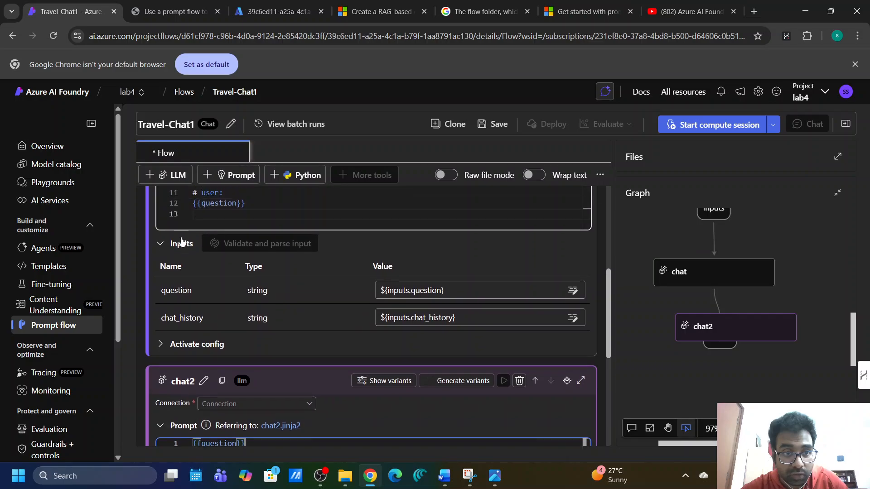
scroll(183, 284, down, 1)
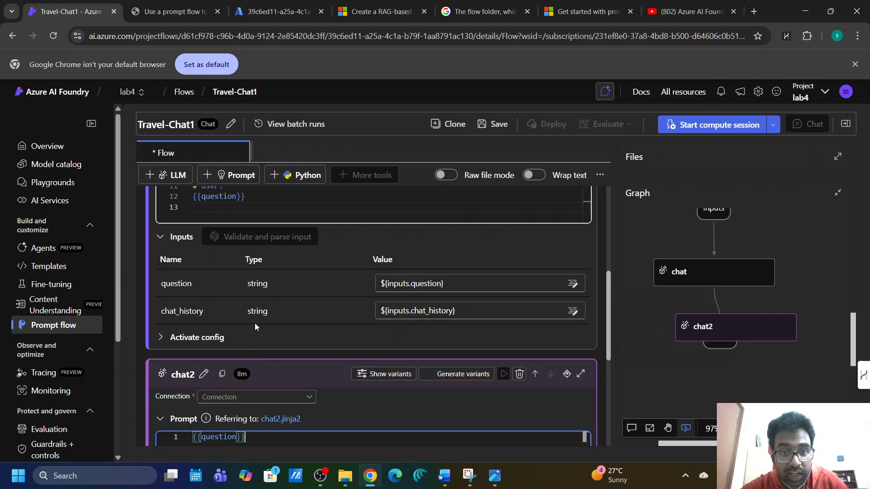
Clear the {{question}} placeholder from the chat2 node's prompt.
scroll(259, 401, down, 1)
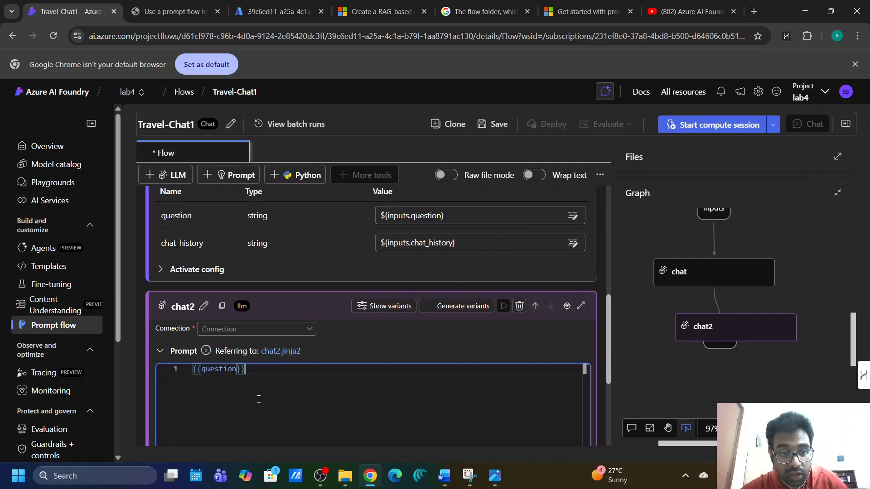
key(BackSpace)
key(BackSpace)
key(BackSpace)
key(BackSpace)
key(BackSpace)
key(BackSpace)
key(BackSpace)
key(BackSpace)
key(BackSpace)
key(BackSpace)
key(BackSpace)
key(BackSpace)
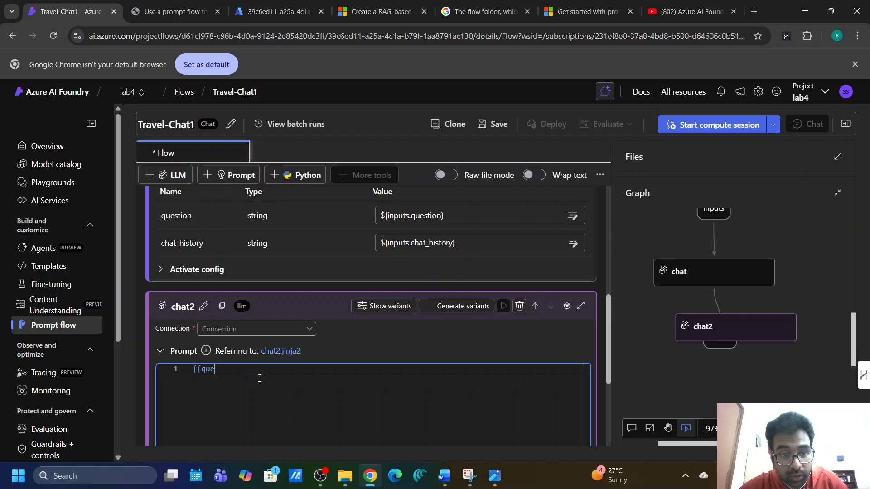
Review chat2's Inputs section and check which connections are available for the node.
scroll(260, 379, down, 2)
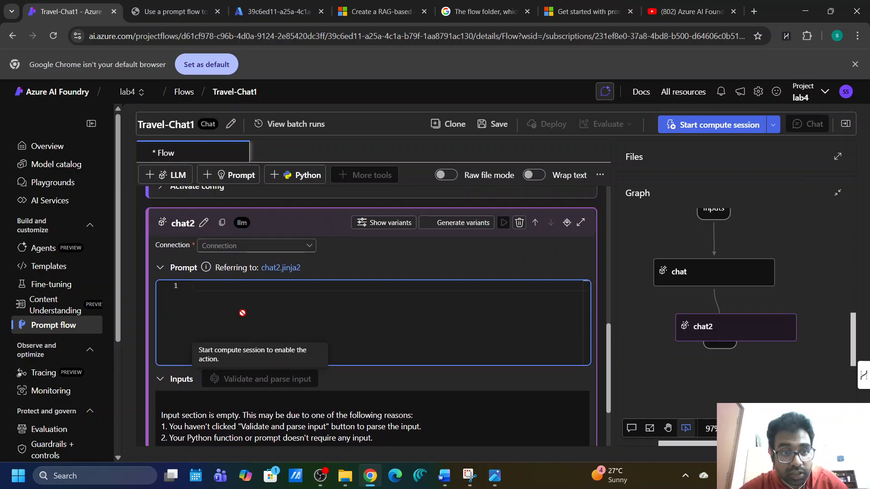
scroll(242, 312, up, 1)
scroll(243, 315, down, 1)
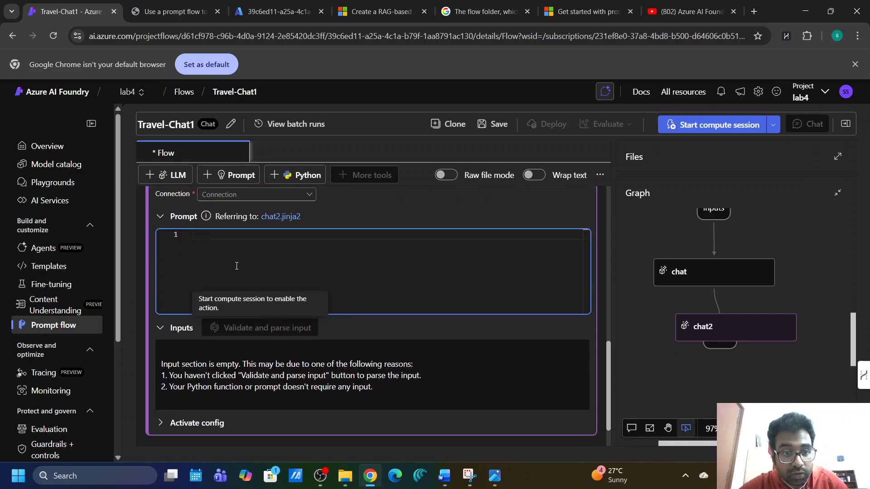
scroll(226, 251, up, 2)
click(274, 304)
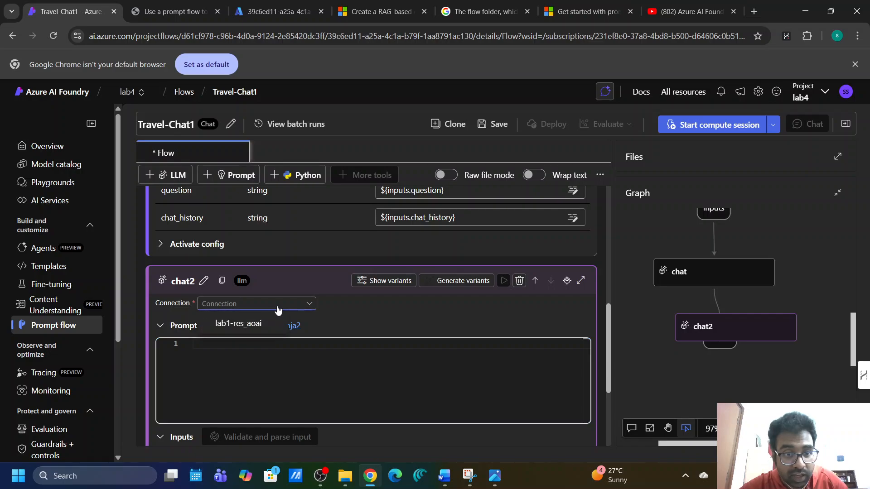
click(299, 310)
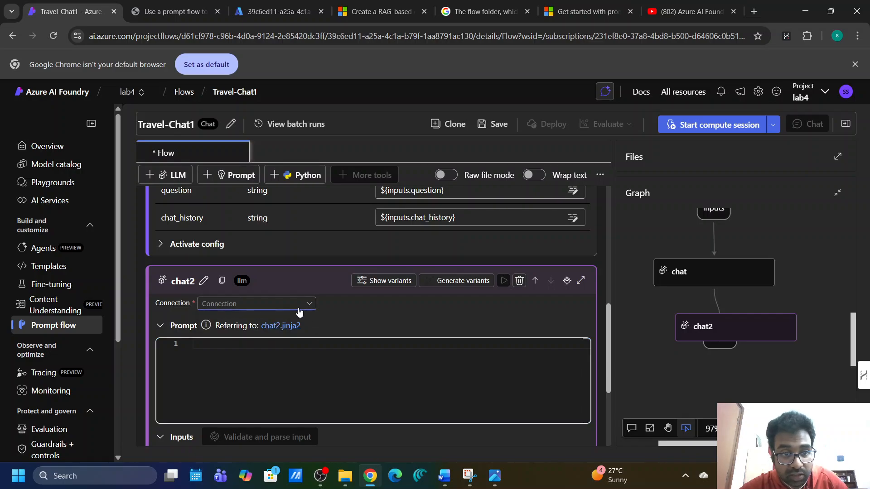
Show the chat node's variants to view the default variant_0, and hide them again.
scroll(299, 312, up, 6)
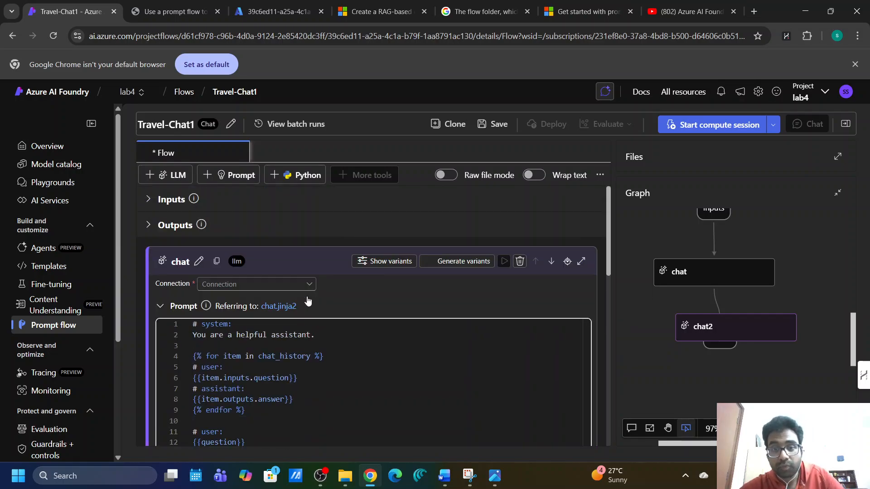
click(397, 266)
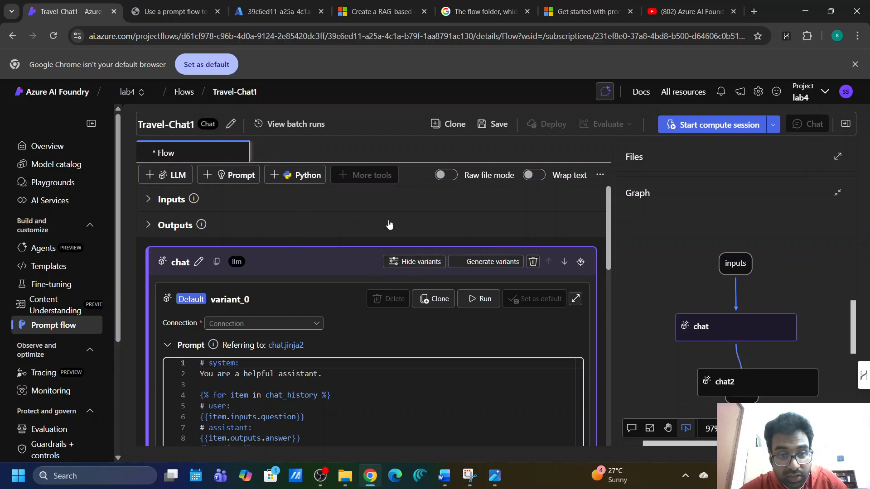
click(399, 264)
click(395, 266)
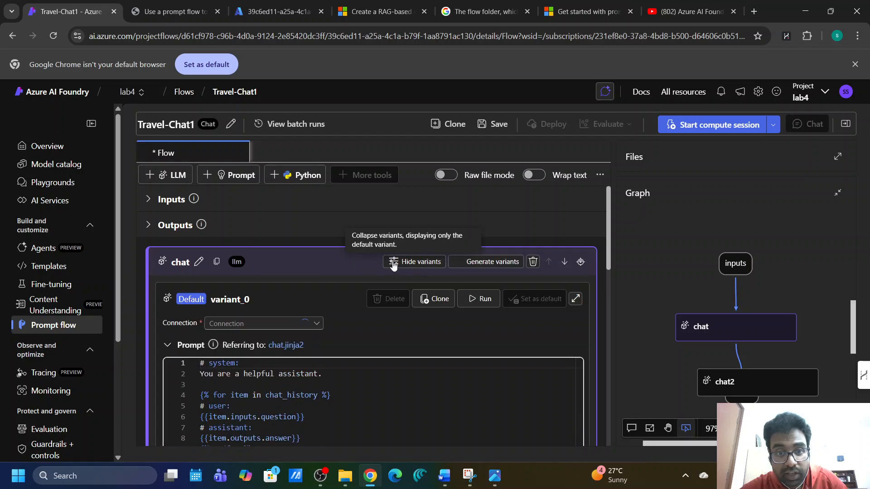
click(393, 265)
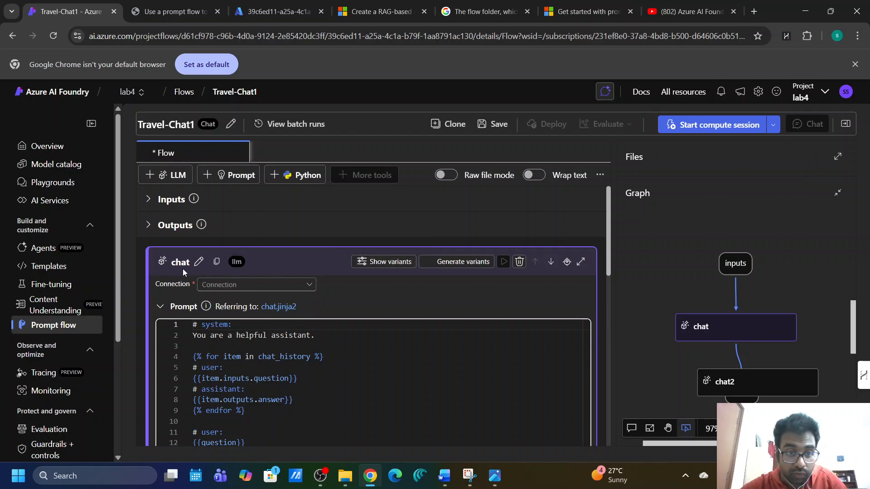
click(387, 262)
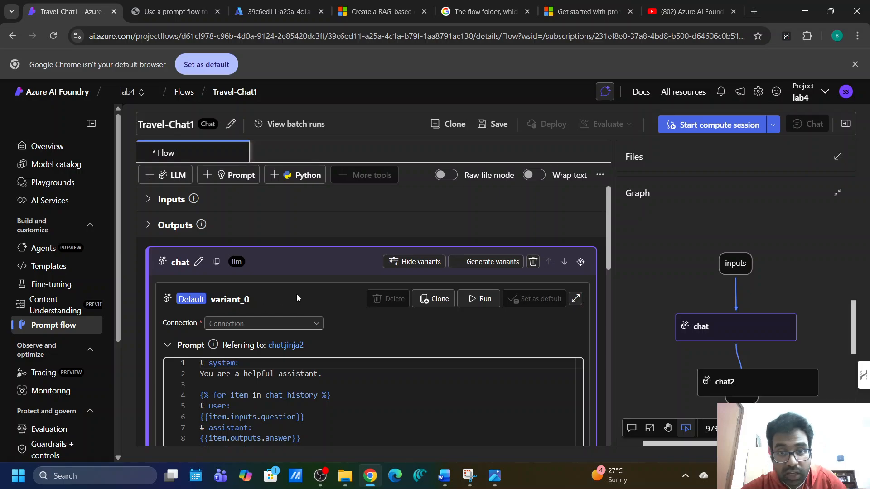
click(416, 262)
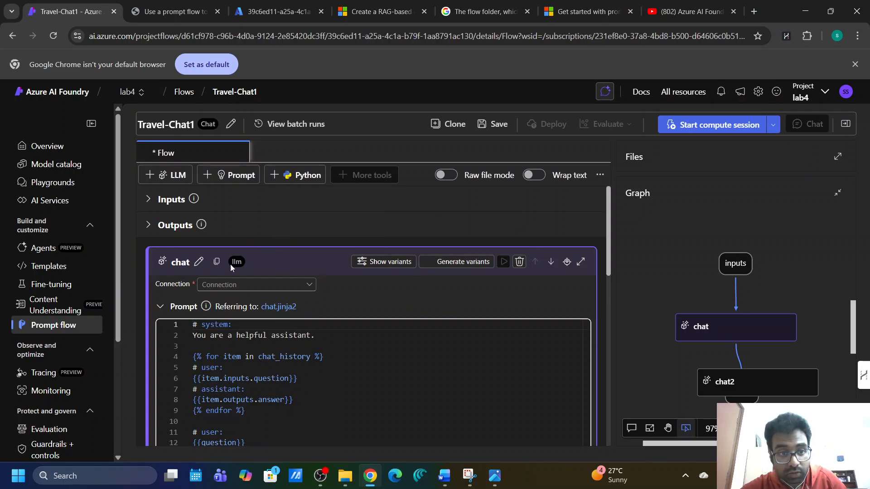
Delete the chat2 node from the flow.
scroll(169, 269, down, 10)
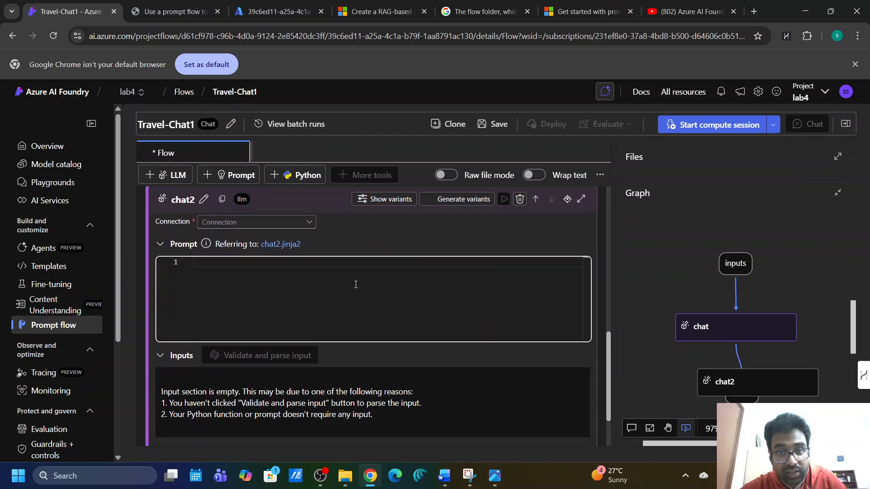
click(520, 199)
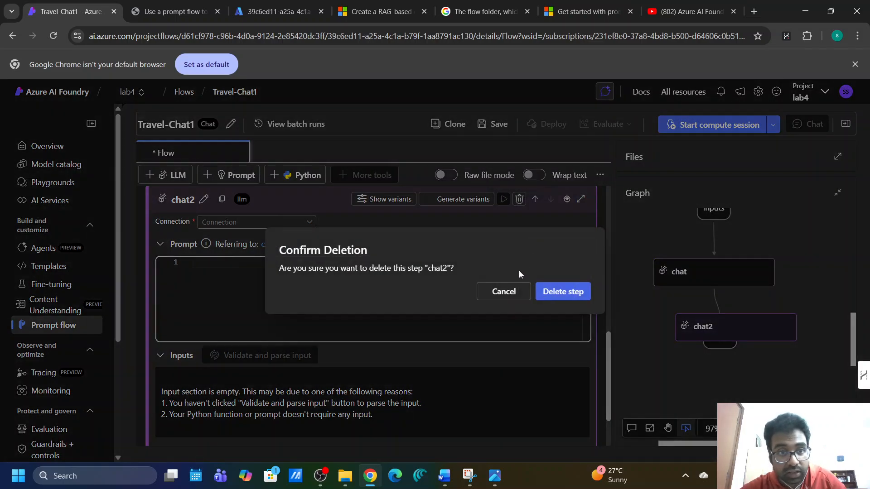
click(554, 292)
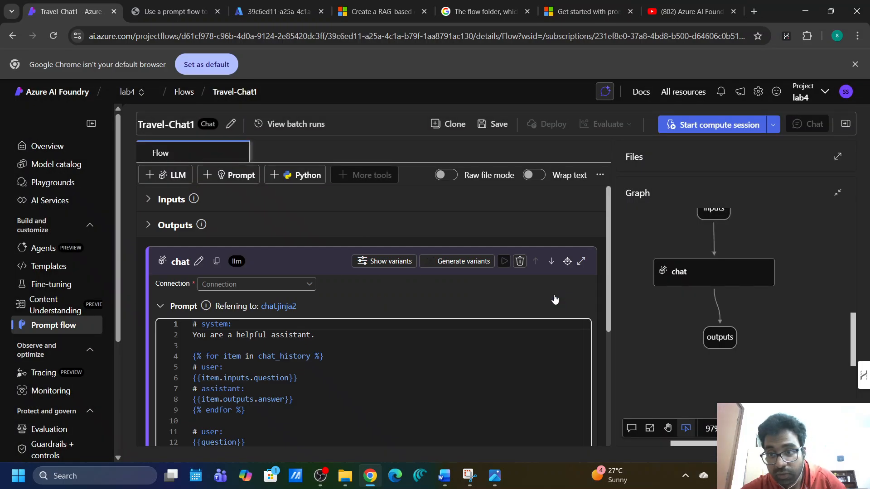
Add a Prompt node named proimpt3 to the flow and place the cursor in its empty prompt.
click(234, 177)
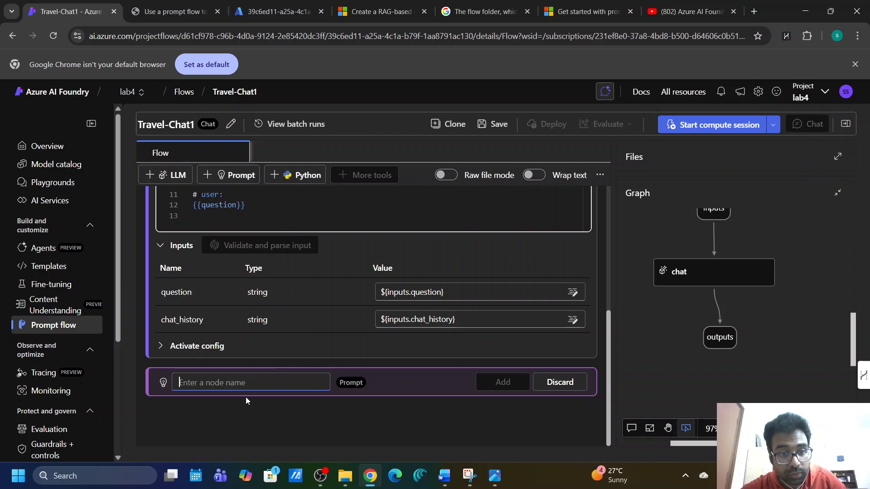
text(proim)
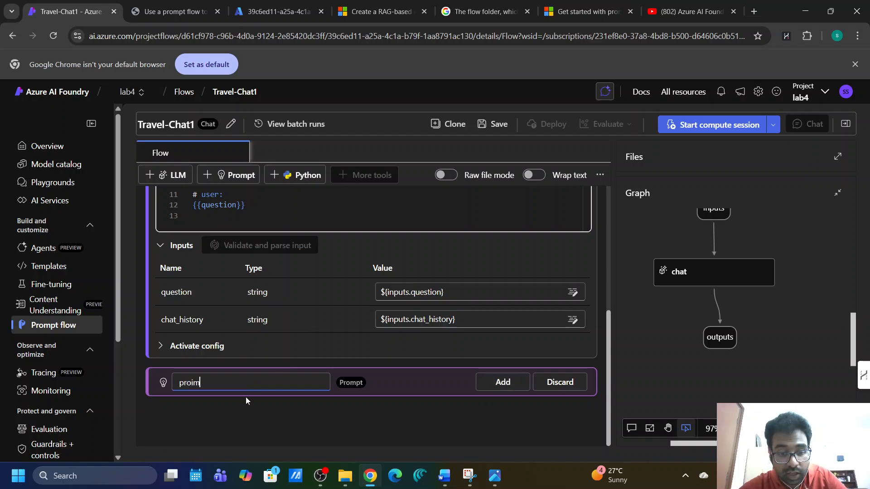
text(pt3)
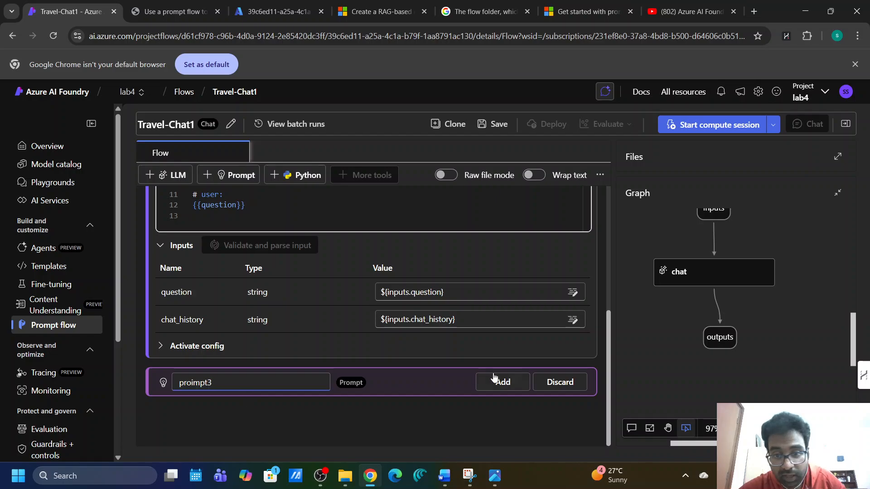
click(493, 380)
click(233, 284)
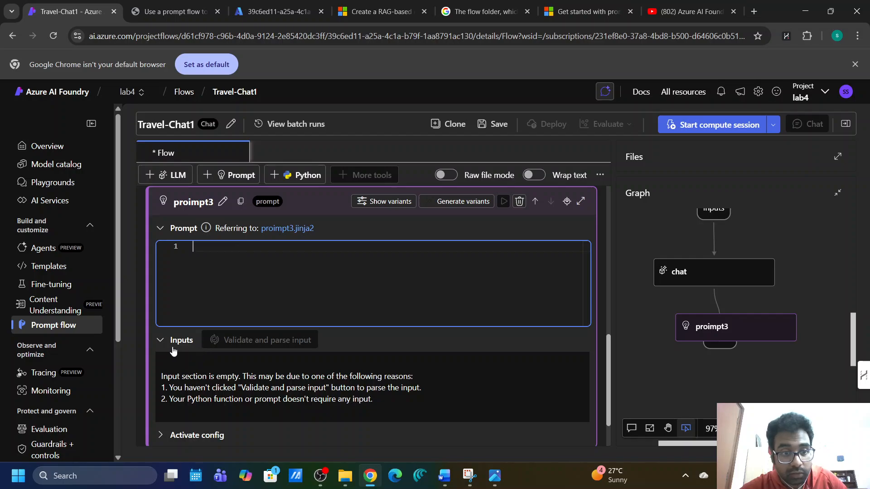
Collapse and re-expand the Inputs section of the proimpt3 node to examine it.
click(160, 340)
click(161, 354)
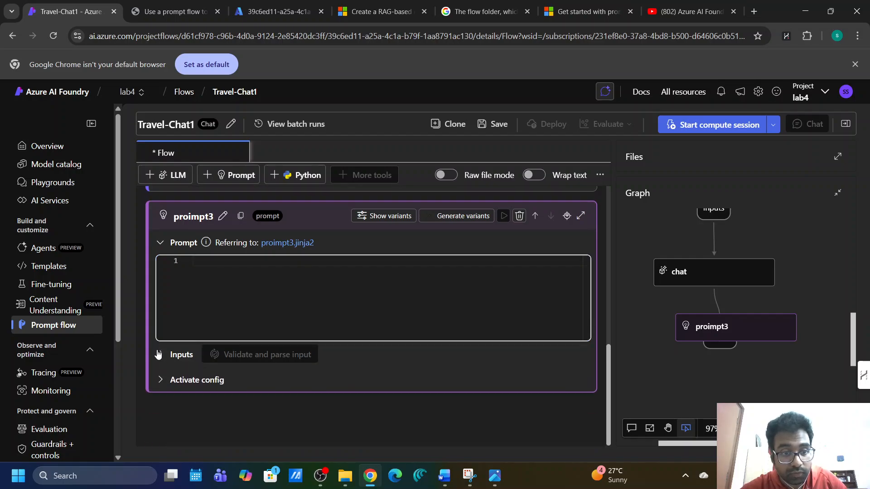
scroll(228, 297, down, 2)
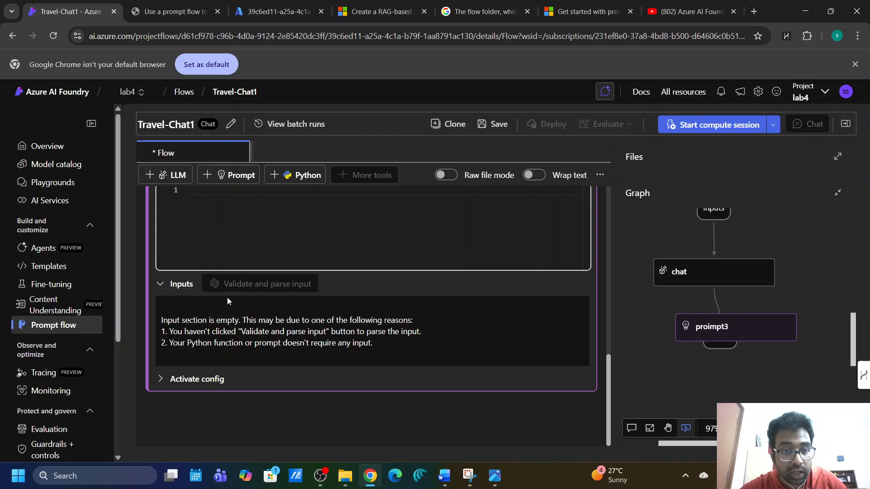
Delete the proimpt3 node from the flow.
scroll(227, 298, up, 2)
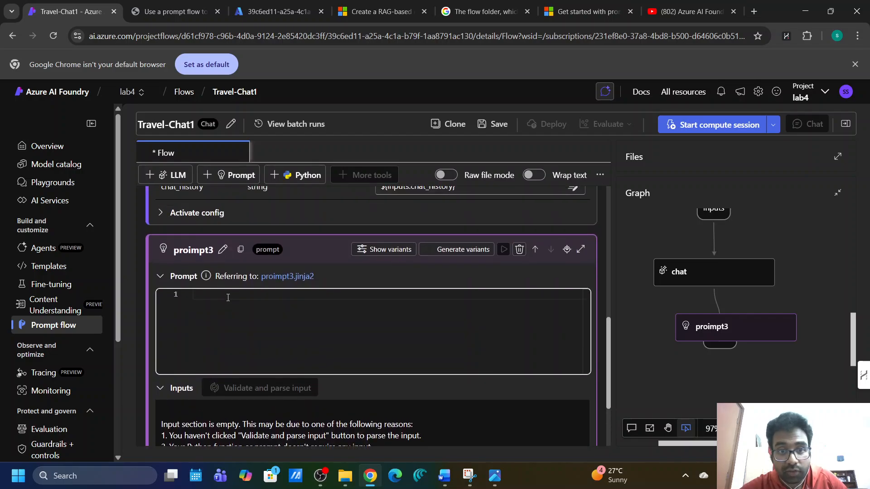
click(520, 249)
click(561, 293)
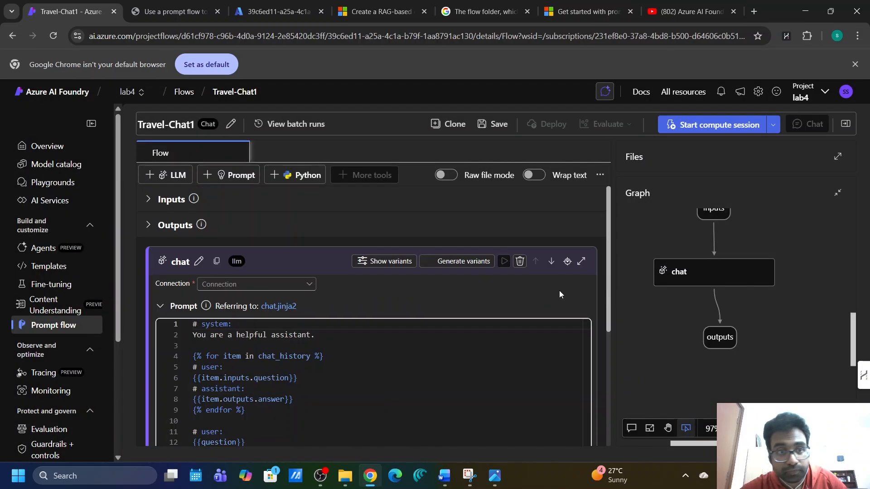
Add a Python node named file_python to the flow.
click(297, 176)
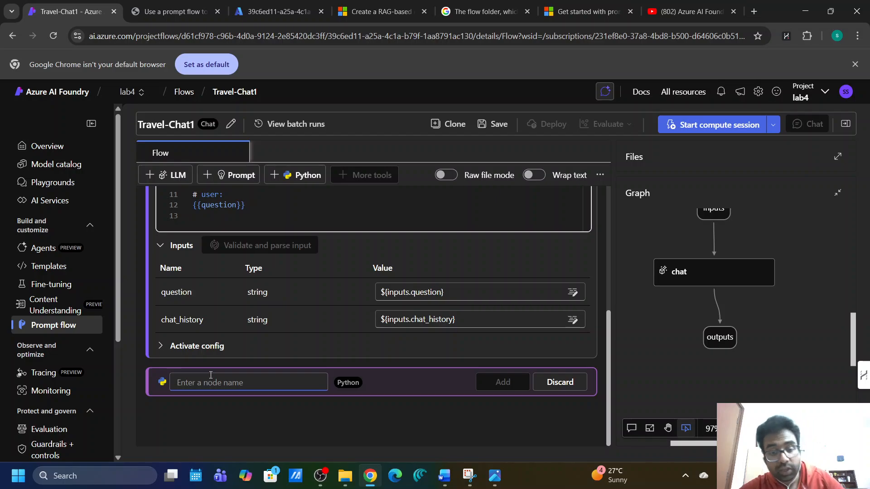
text(fi)
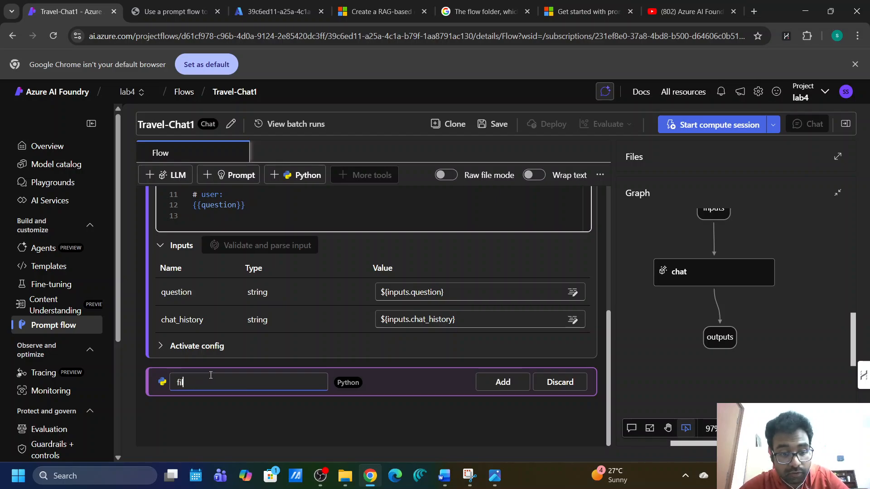
text(le_pyt)
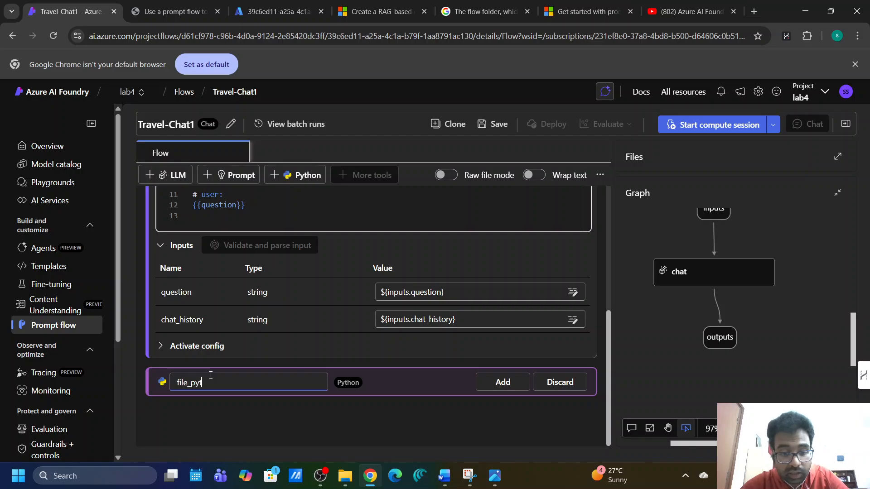
text(hon)
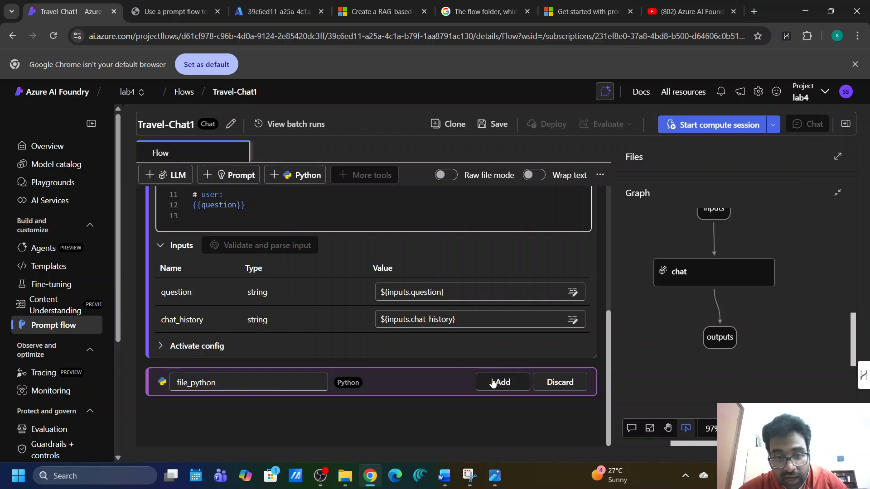
click(501, 382)
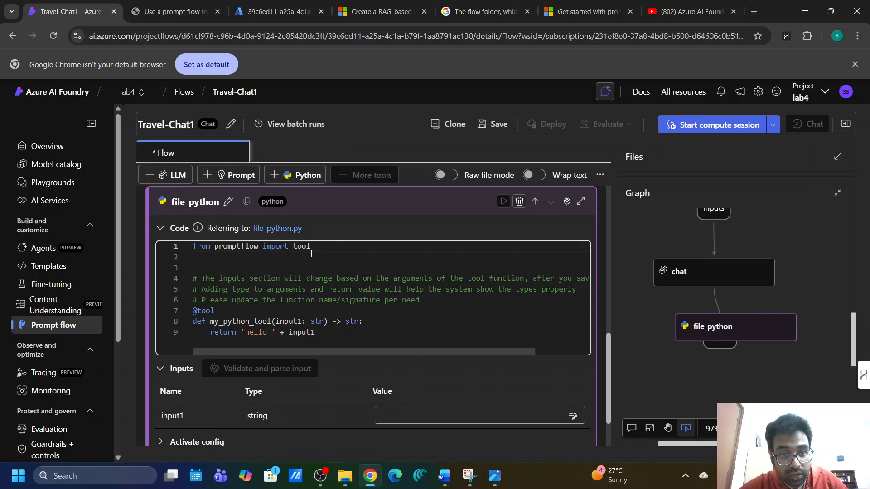
Examine file_python's default code, highlighting the promptflow import line and the my_python_tool function with its input1 argument.
drag(312, 253, 206, 250)
double_click(207, 250)
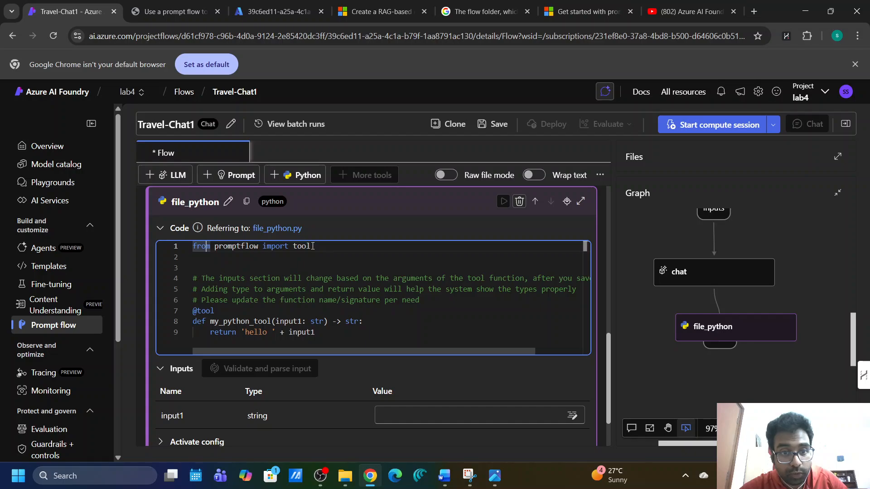
triple_click(189, 246)
click(242, 257)
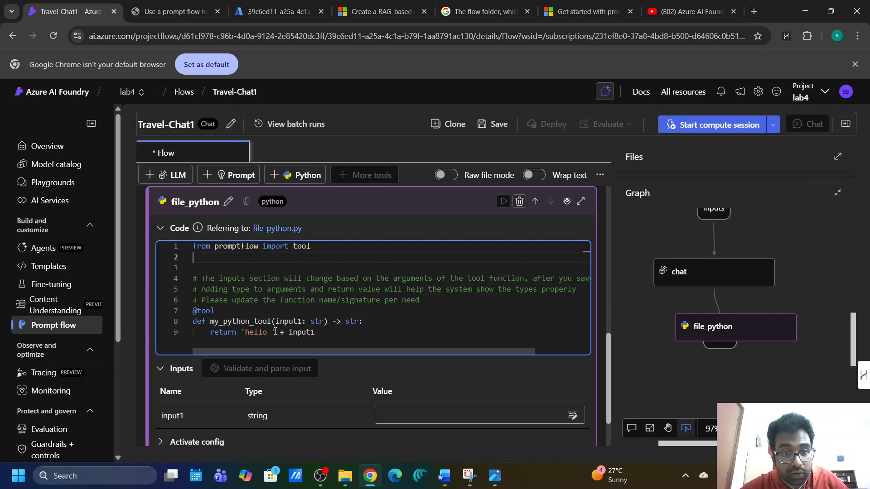
click(322, 335)
double_click(298, 334)
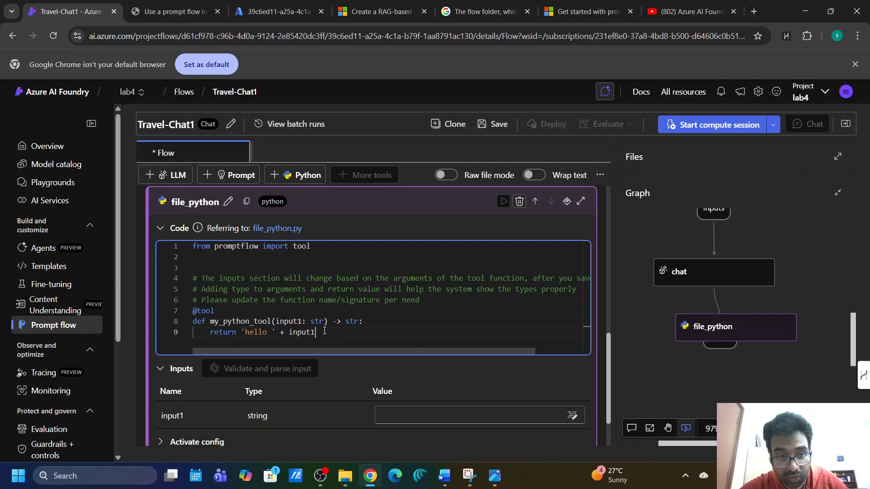
drag(317, 333, 184, 321)
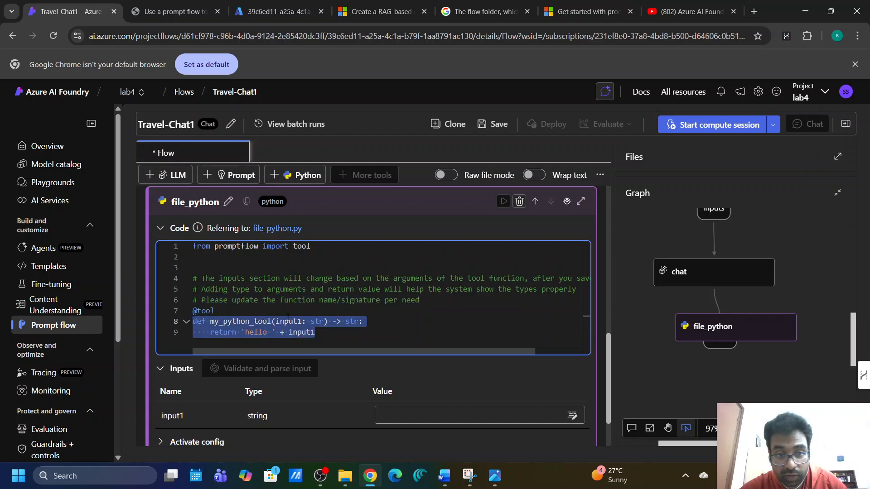
click(319, 328)
Set the value of file_python's input1 to ${inputs.question}.
scroll(181, 326, down, 1)
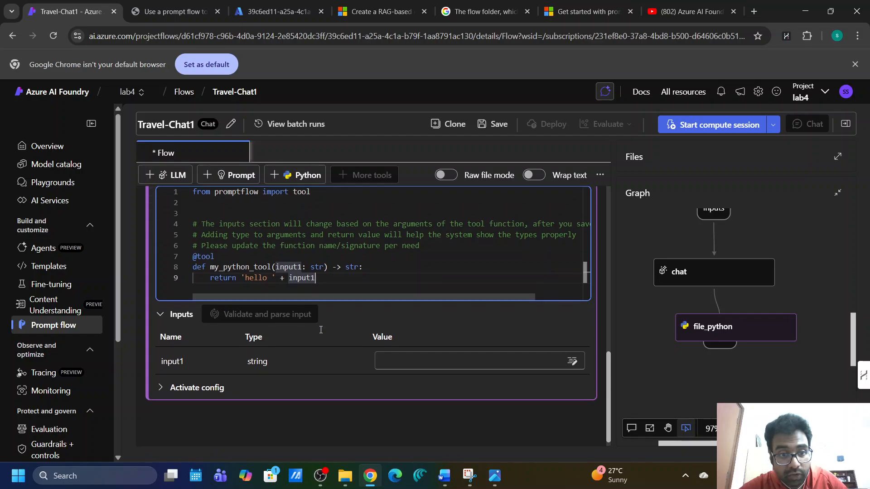
click(376, 358)
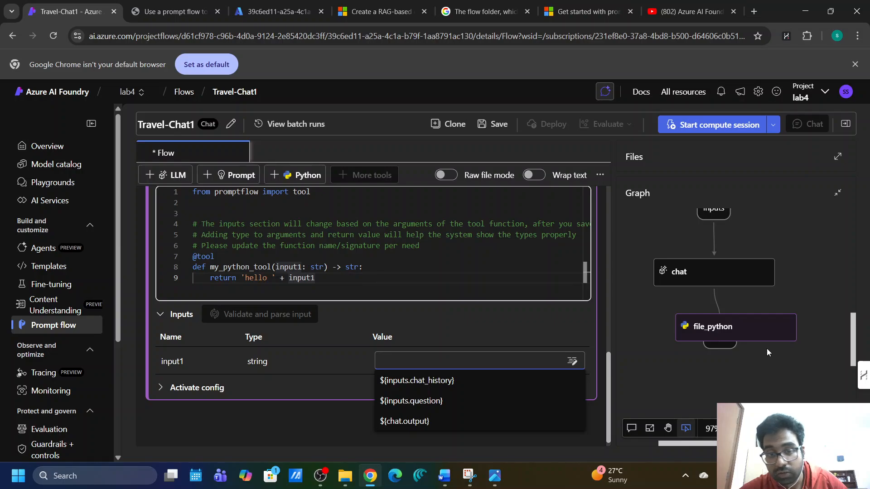
click(398, 401)
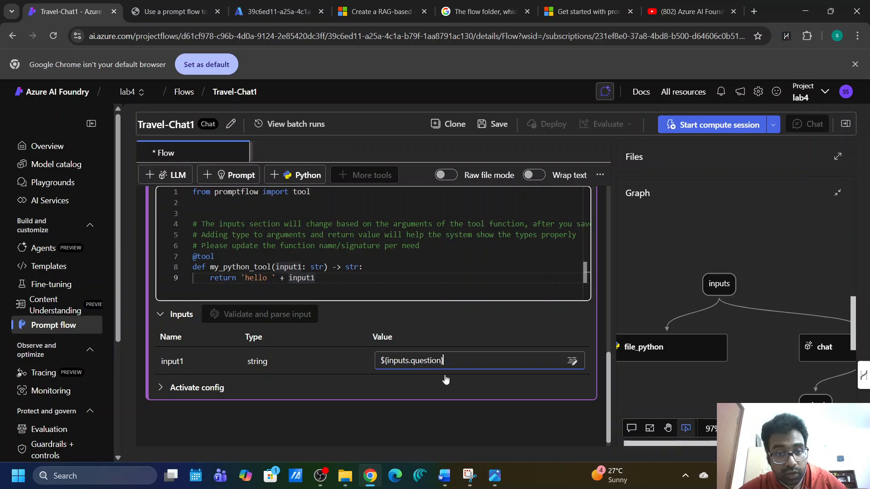
Replace the value of file_python's input1 with chat.output.
key(BackSpace)
key(BackSpace)
key(BackSpace)
key(BackSpace)
key(BackSpace)
key(BackSpace)
key(BackSpace)
key(BackSpace)
key(BackSpace)
key(BackSpace)
key(BackSpace)
key(BackSpace)
key(BackSpace)
key(BackSpace)
key(BackSpace)
key(BackSpace)
key(BackSpace)
key(BackSpace)
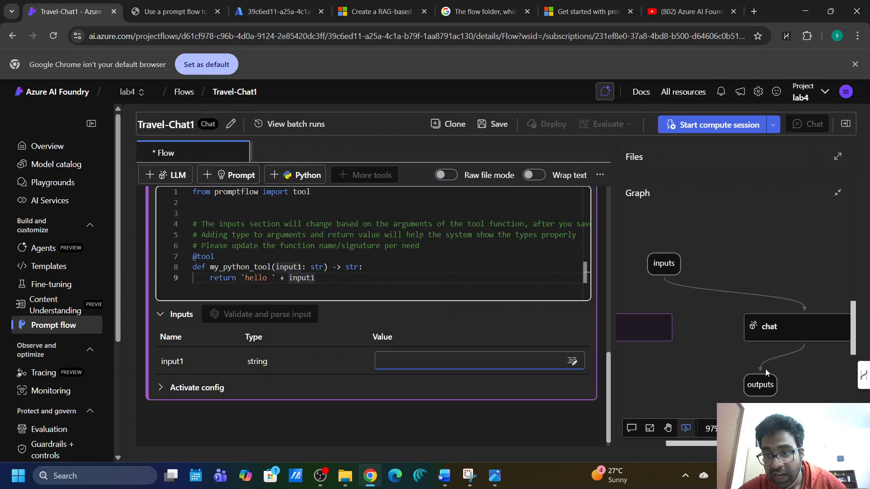
text(chat)
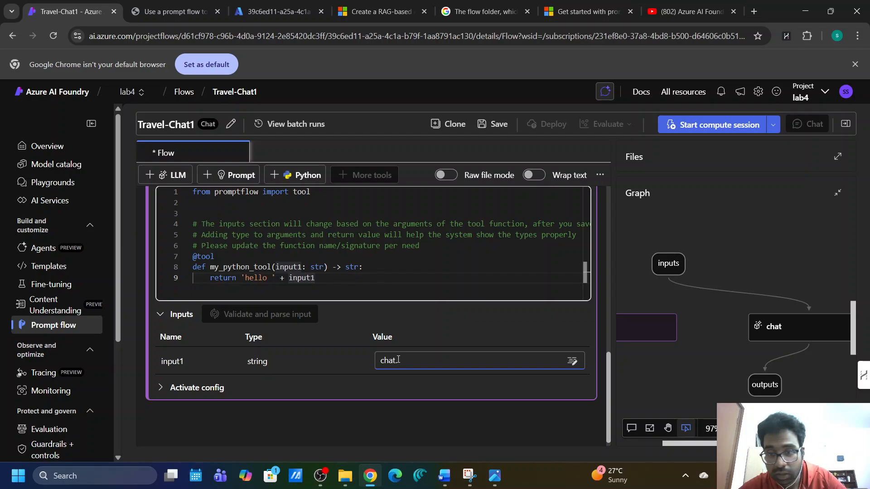
text(.output)
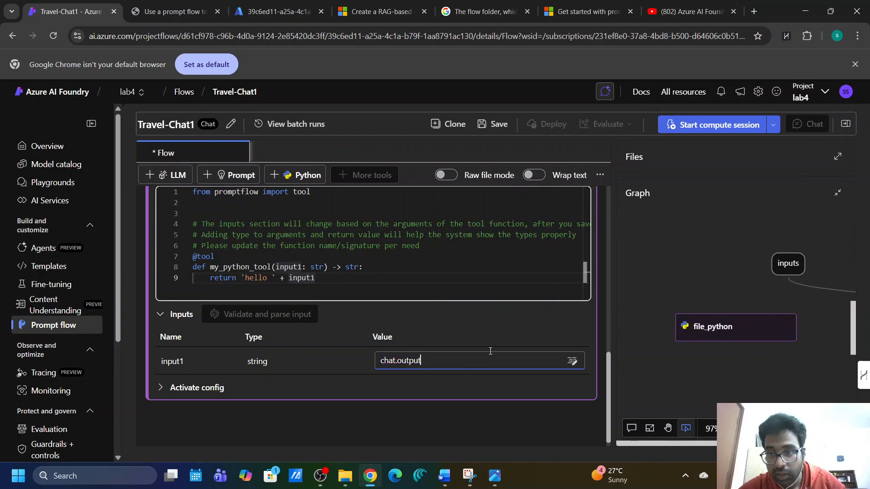
click(705, 331)
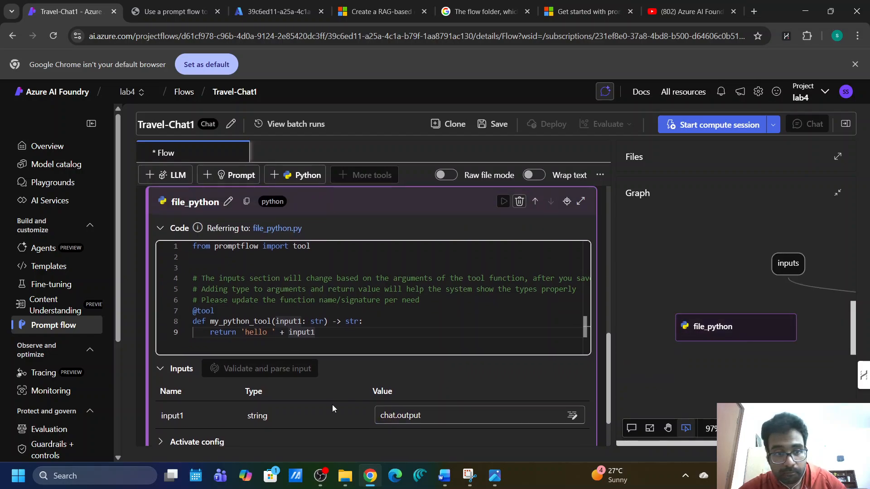
Delete the file_python node from the flow.
scroll(332, 404, down, 1)
scroll(532, 214, up, 3)
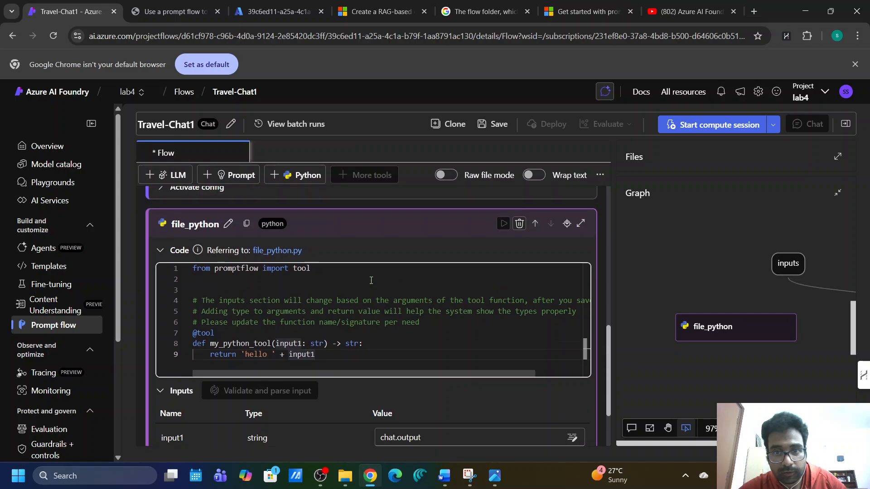
click(519, 250)
click(559, 289)
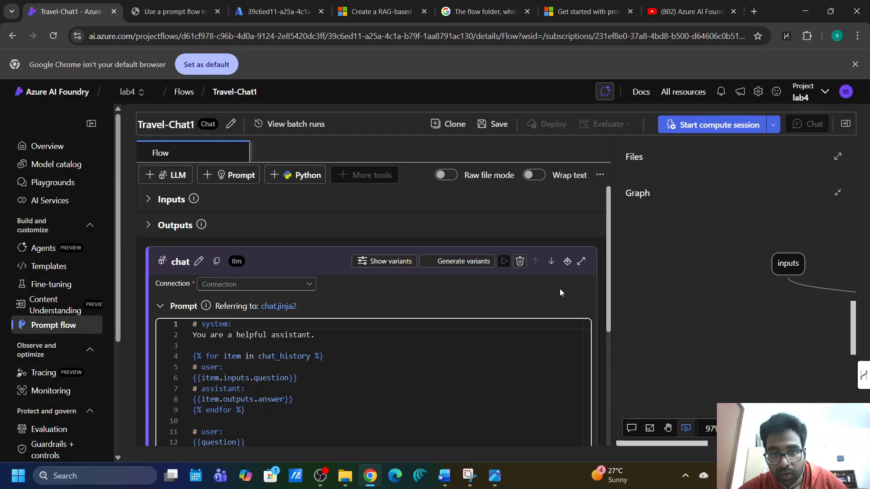
Examine the chat node's prompt and input mappings, highlighting the chat_history variable in the for loop.
scroll(276, 329, down, 3)
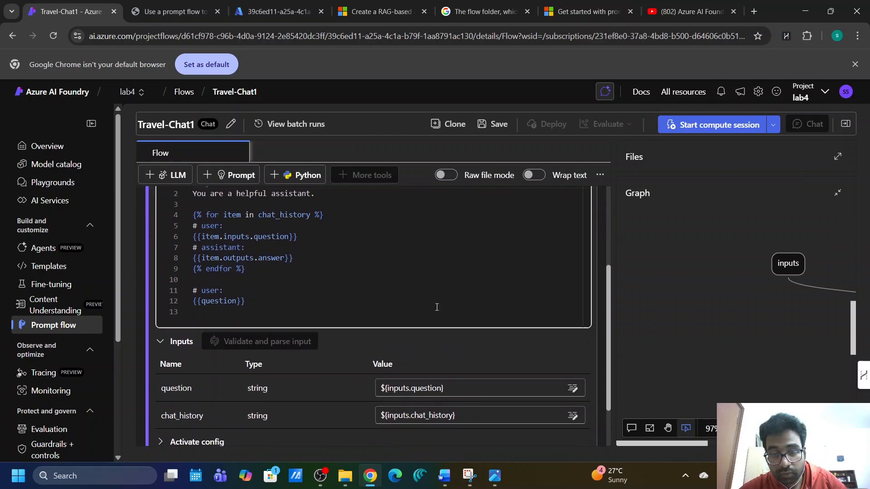
scroll(437, 311, up, 3)
scroll(437, 311, down, 3)
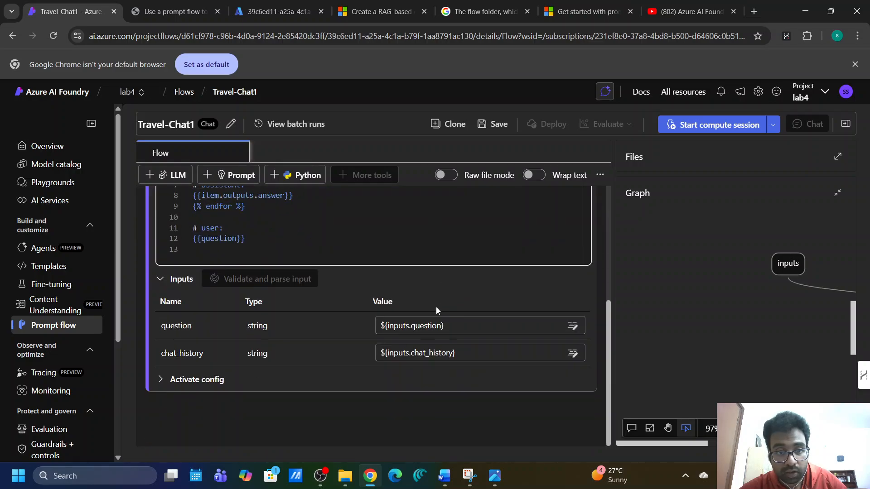
scroll(436, 306, up, 3)
scroll(268, 350, down, 2)
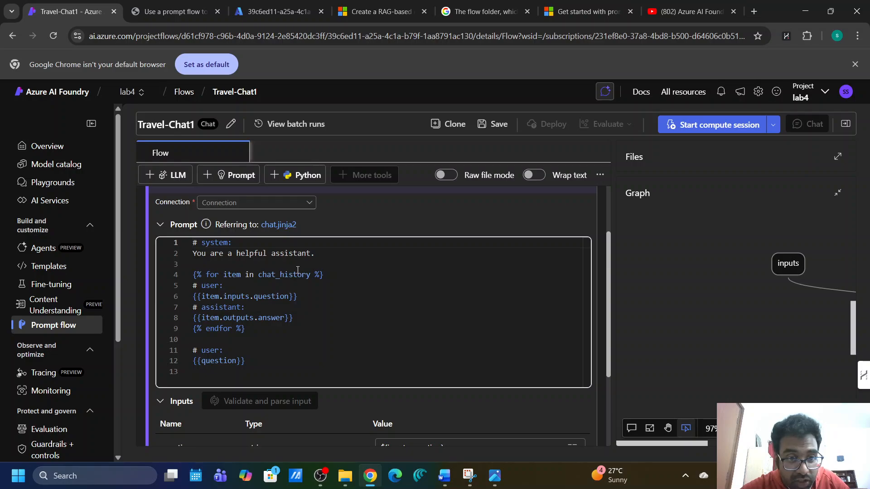
drag(259, 276, 308, 275)
scroll(433, 394, down, 2)
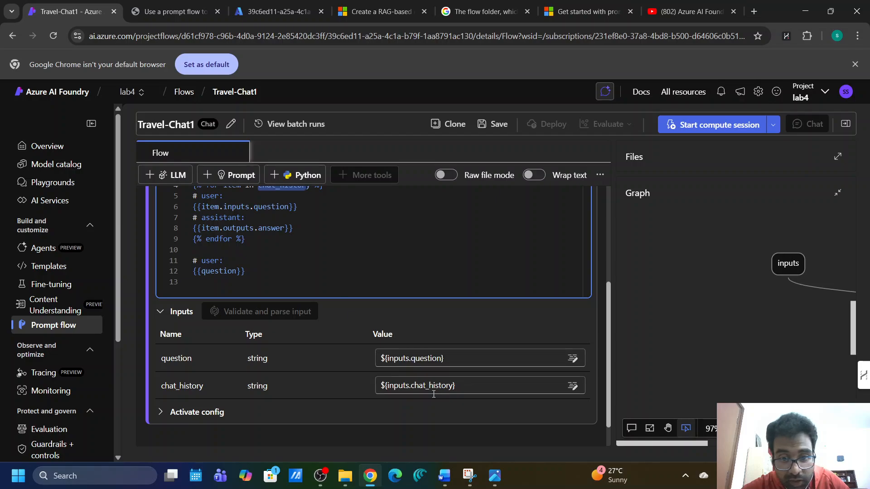
Compare the chat_history variable in the chat prompt's loop with the name and type of the flow's chat_history input.
scroll(305, 258, up, 4)
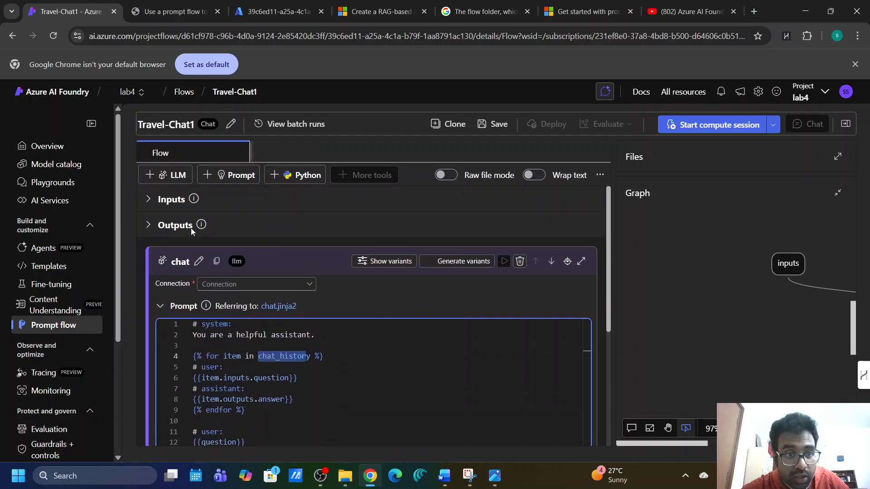
click(159, 206)
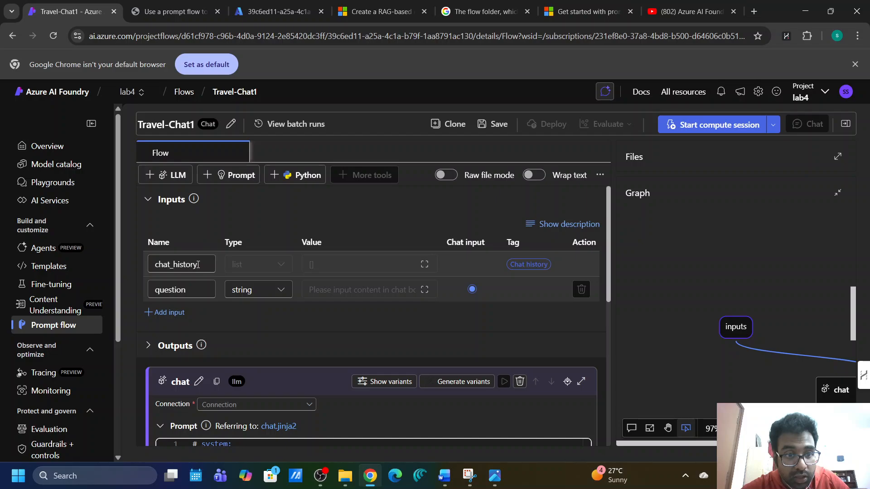
click(147, 199)
scroll(305, 272, down, 1)
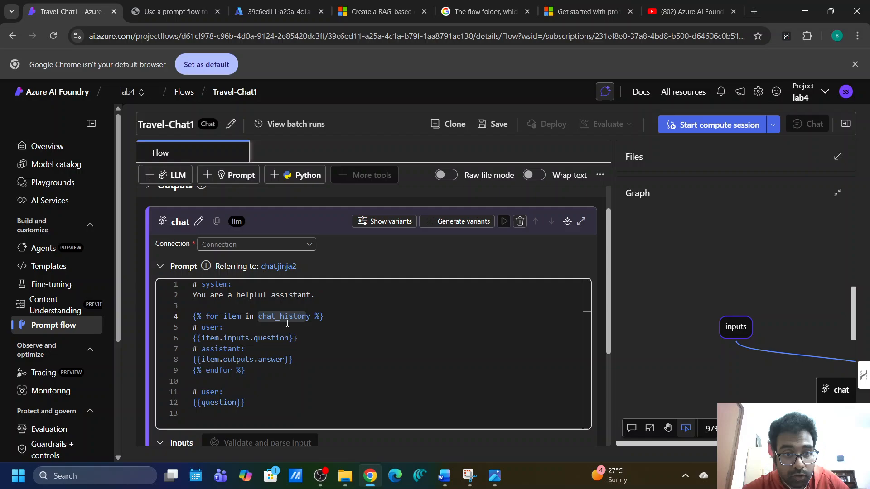
click(312, 317)
scroll(311, 318, down, 1)
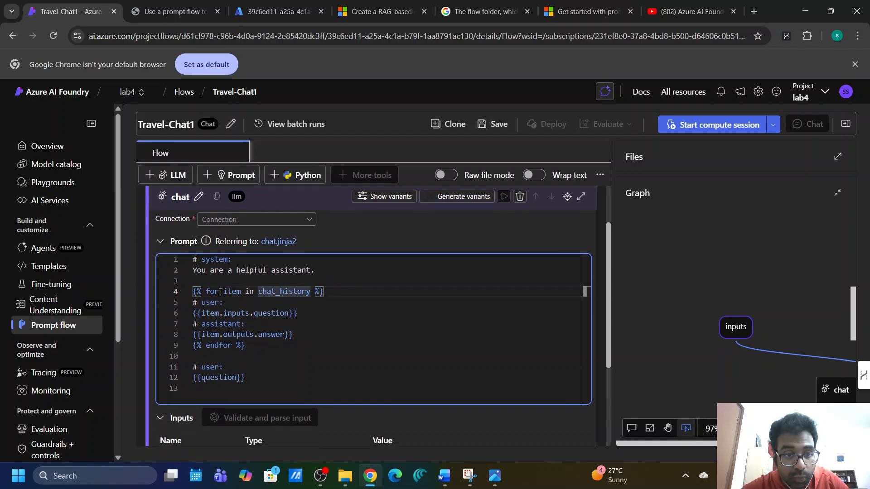
scroll(265, 296, up, 3)
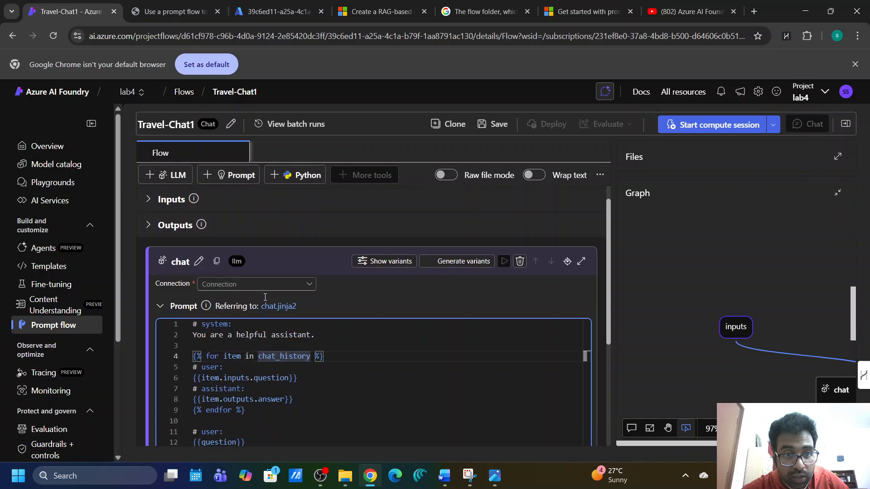
click(151, 200)
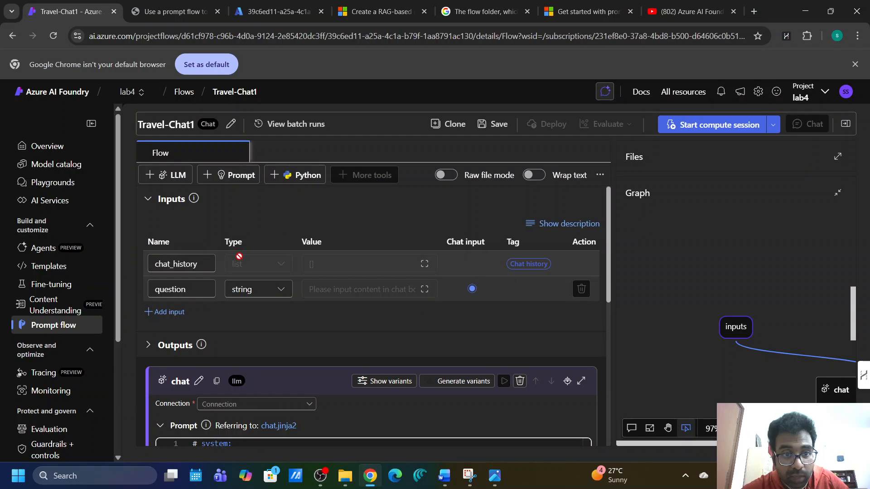
click(149, 199)
Highlight the inputs.question and outputs.answer references inside the chat prompt's loop and review the node's input values.
scroll(285, 317, down, 4)
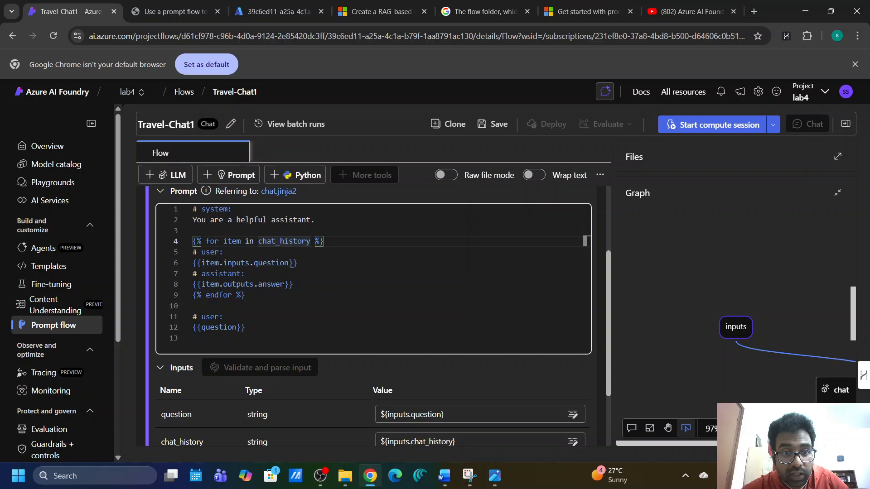
double_click(260, 266)
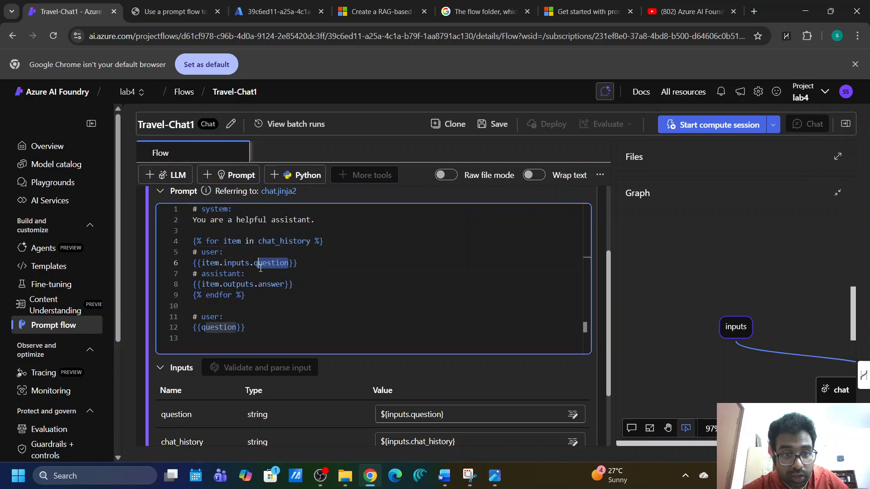
double_click(278, 284)
drag(223, 263, 276, 264)
drag(223, 284, 286, 288)
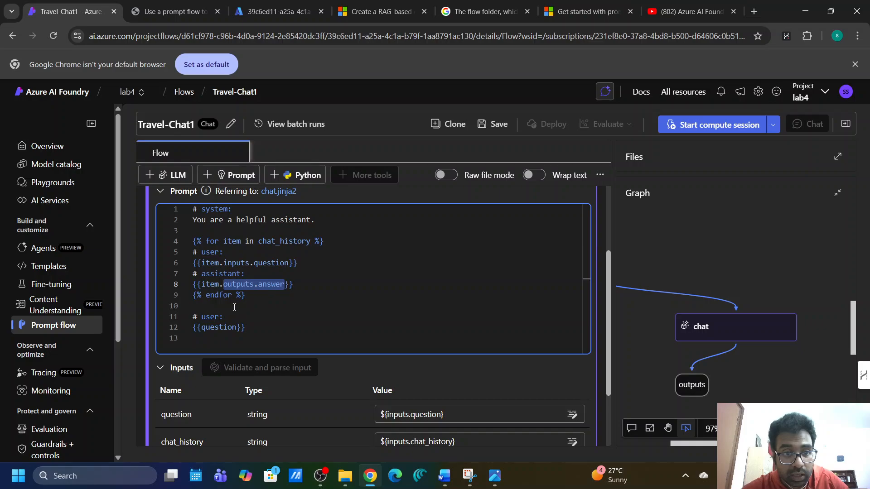
click(235, 308)
scroll(325, 299, down, 1)
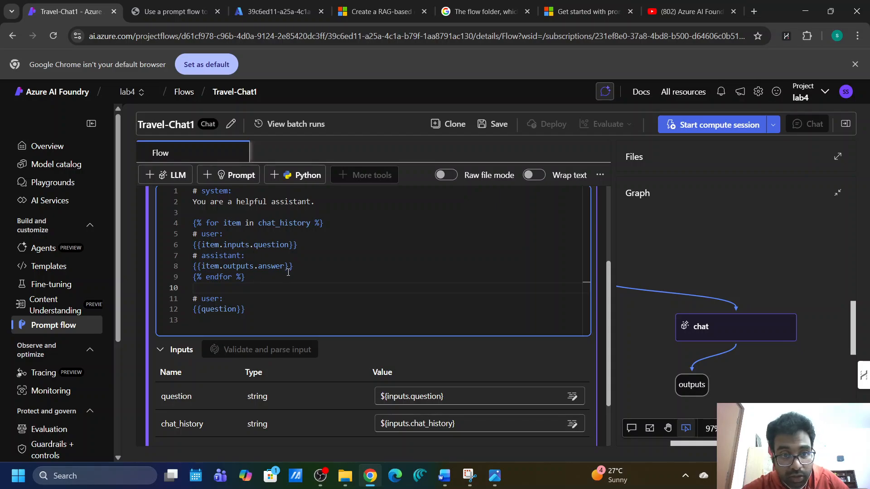
Check the flow's output and input definitions, highlighting the answer output name and the question input name.
scroll(288, 272, up, 3)
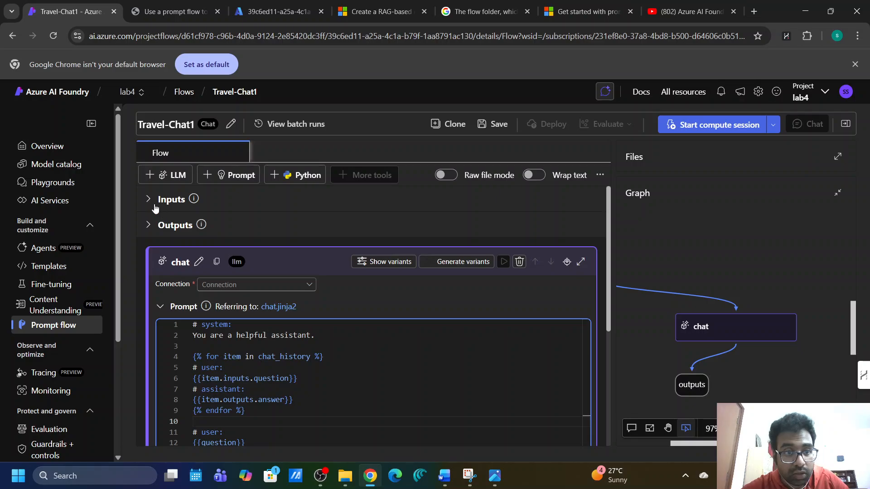
click(154, 226)
drag(181, 272, 143, 271)
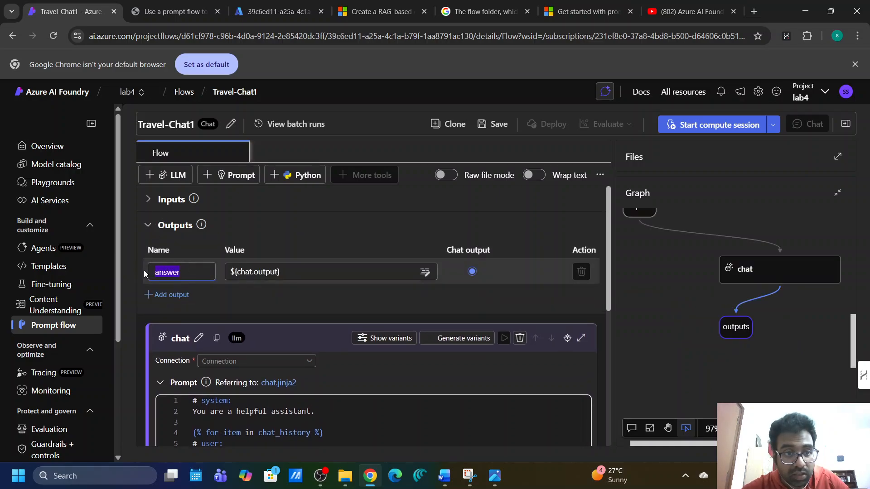
click(148, 225)
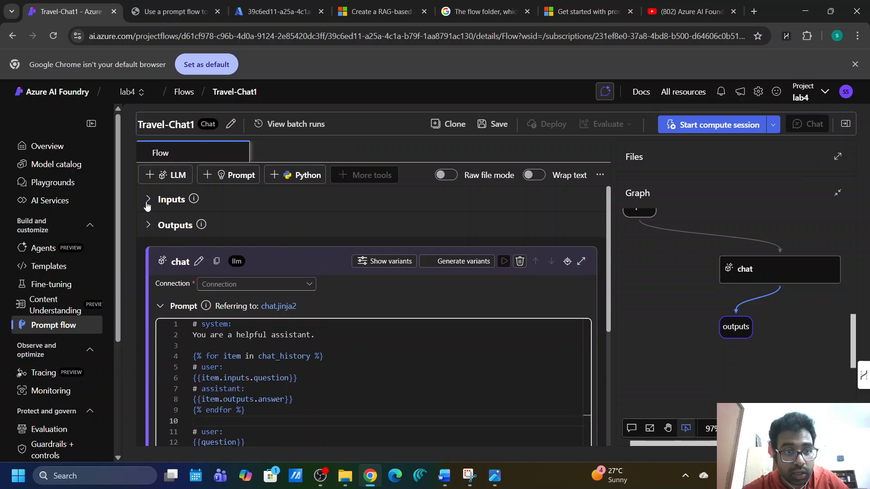
click(147, 200)
drag(187, 290, 153, 290)
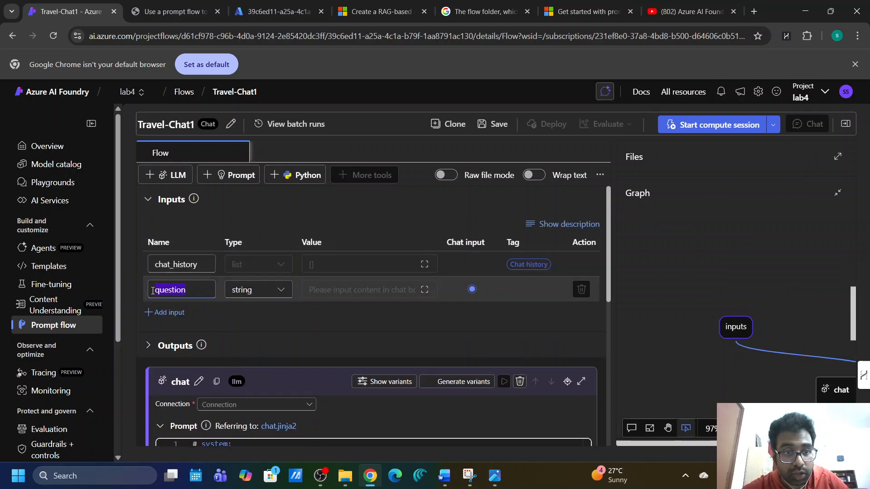
click(149, 210)
Review the loop's user and assistant lines in the chat prompt, highlighting the inputs and outputs.answer references.
scroll(252, 335, down, 2)
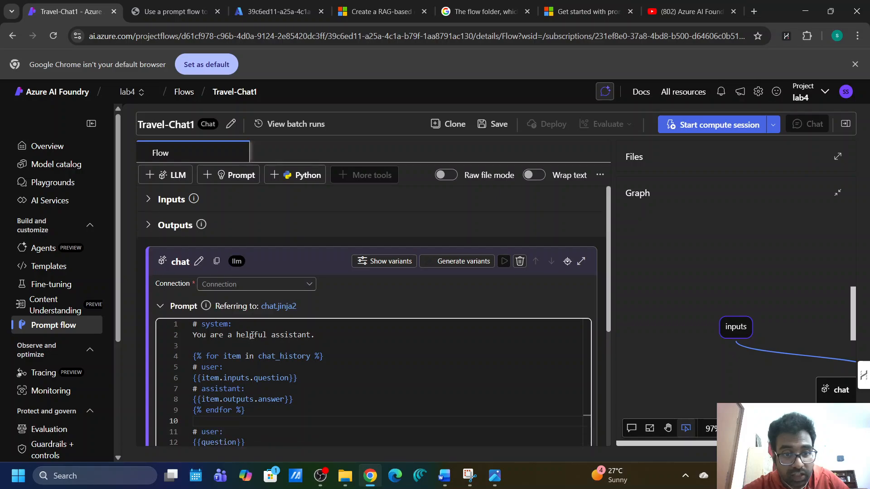
drag(224, 321, 250, 320)
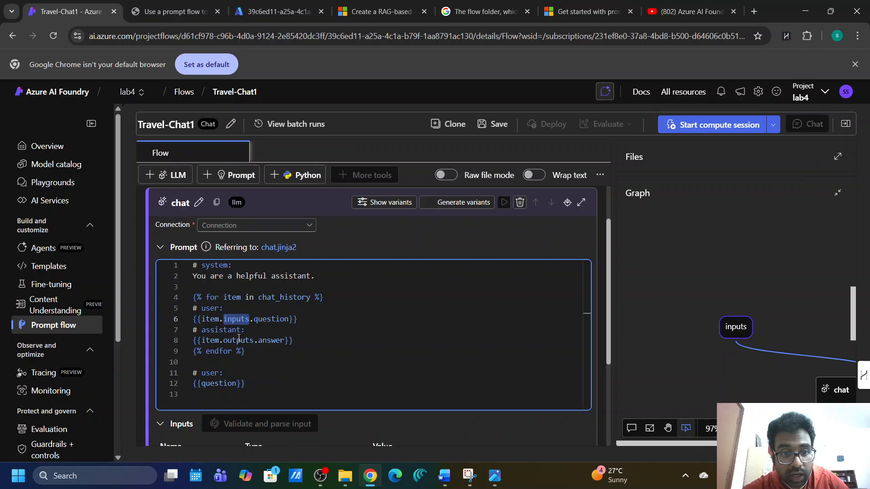
drag(284, 340, 224, 341)
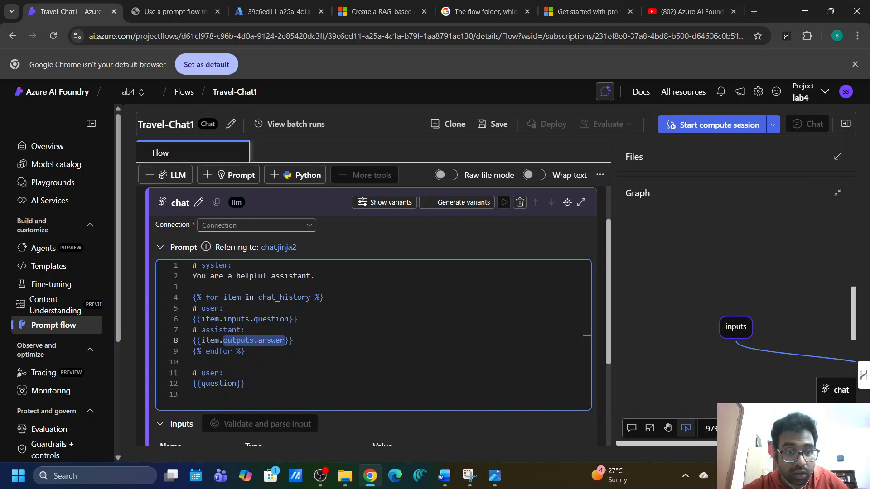
drag(225, 308, 188, 307)
drag(247, 330, 175, 337)
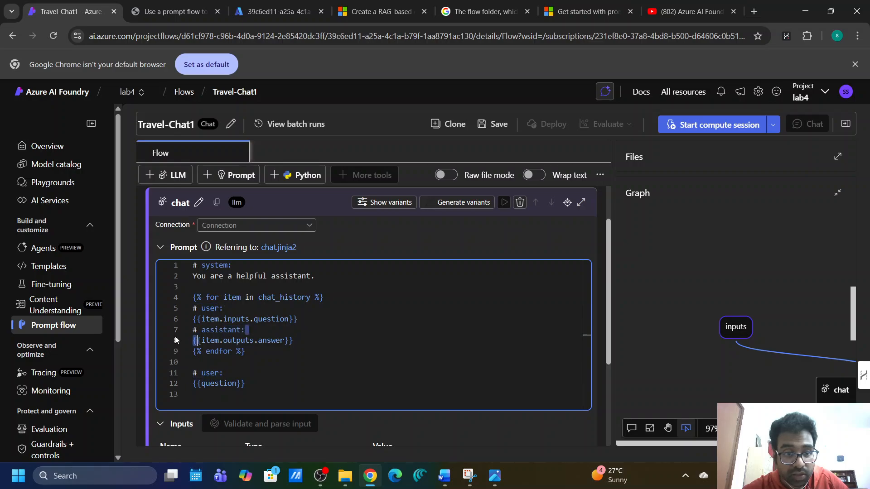
click(262, 358)
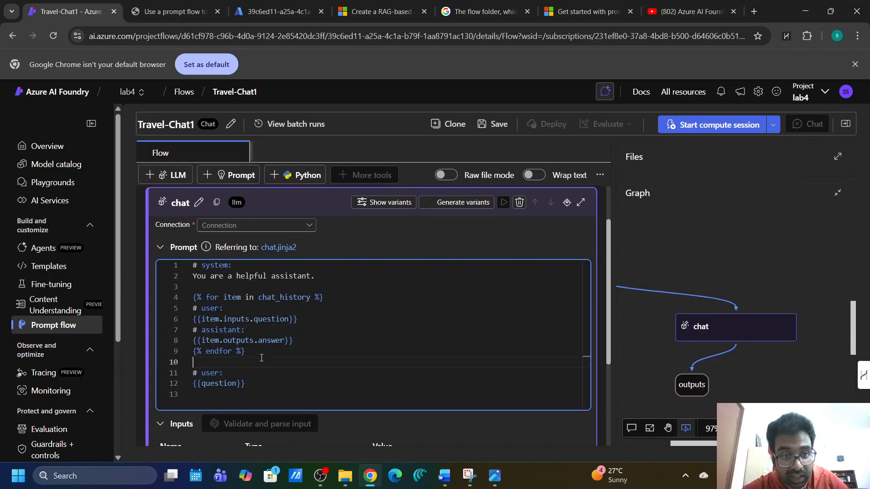
Compare the chat prompt's chat_history loop on lines 4–9 with its closing user question block by highlighting each.
drag(250, 353, 192, 298)
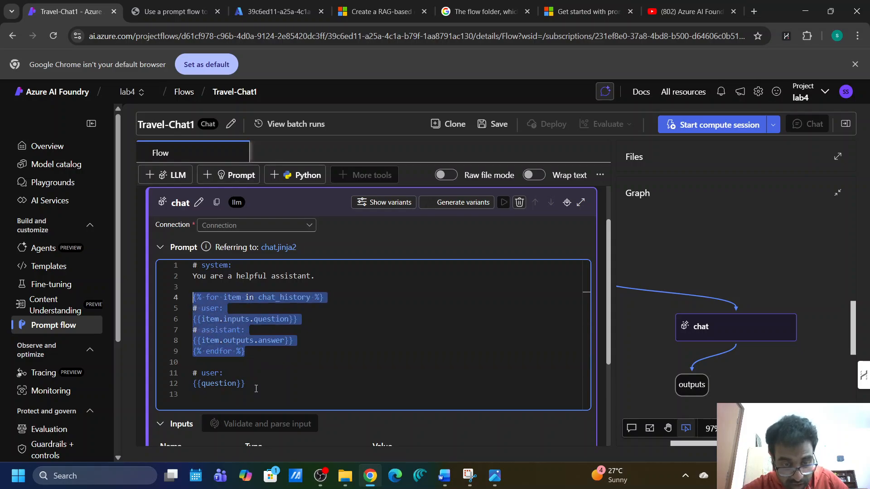
drag(256, 389, 190, 386)
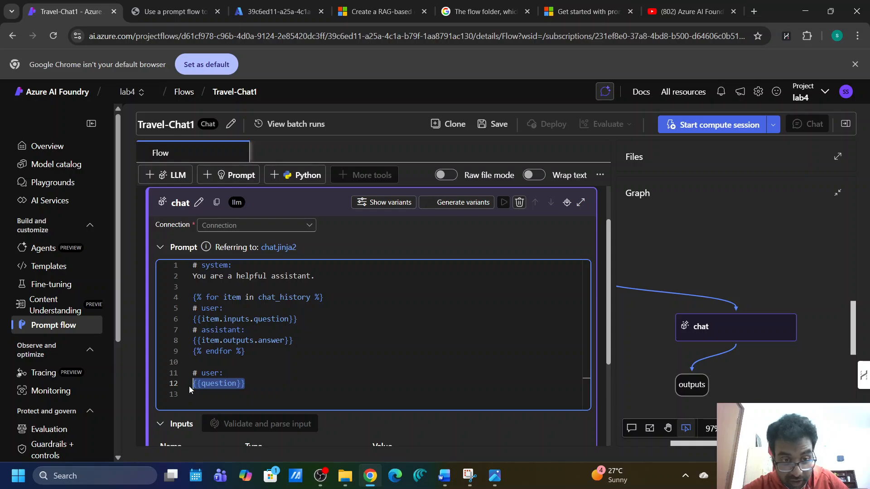
click(234, 372)
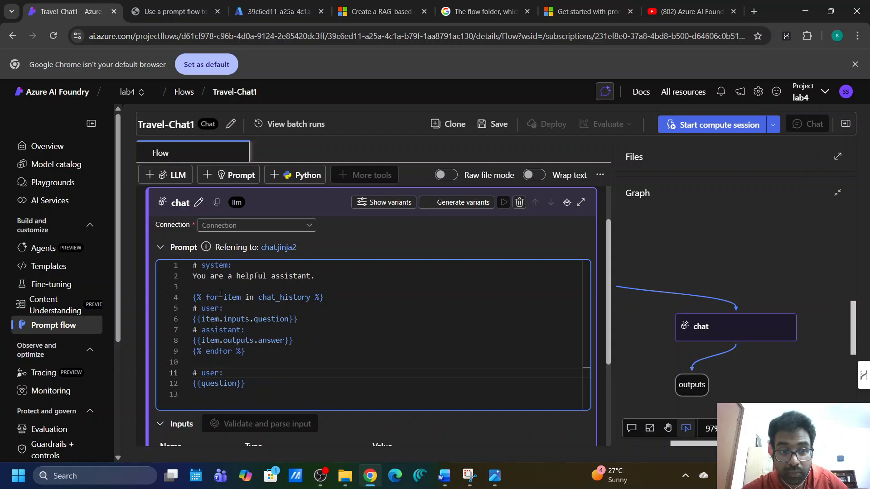
click(321, 277)
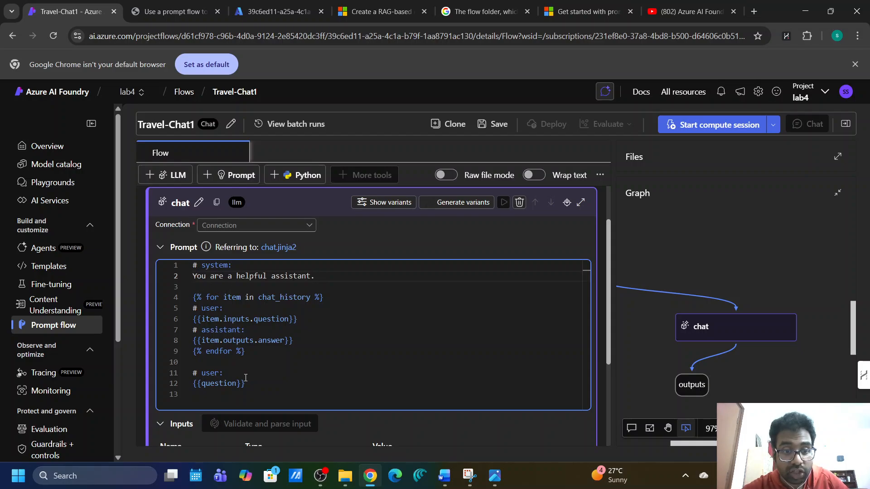
drag(245, 352, 177, 300)
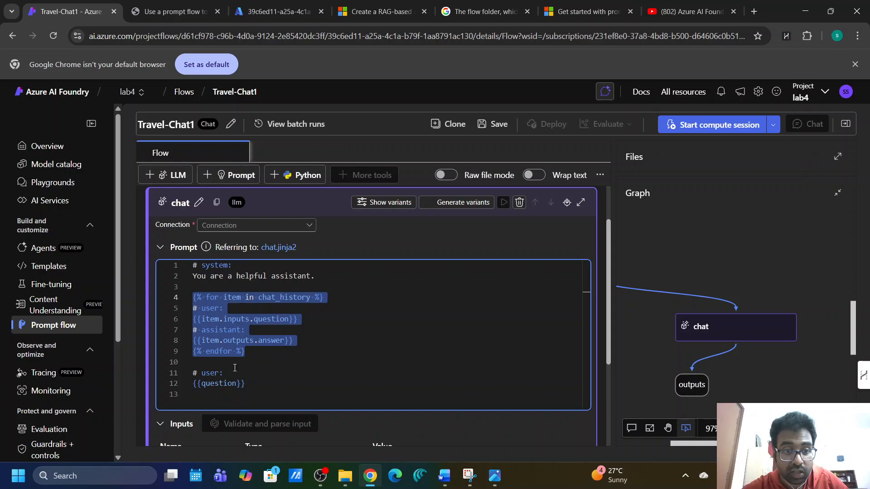
drag(248, 384, 176, 364)
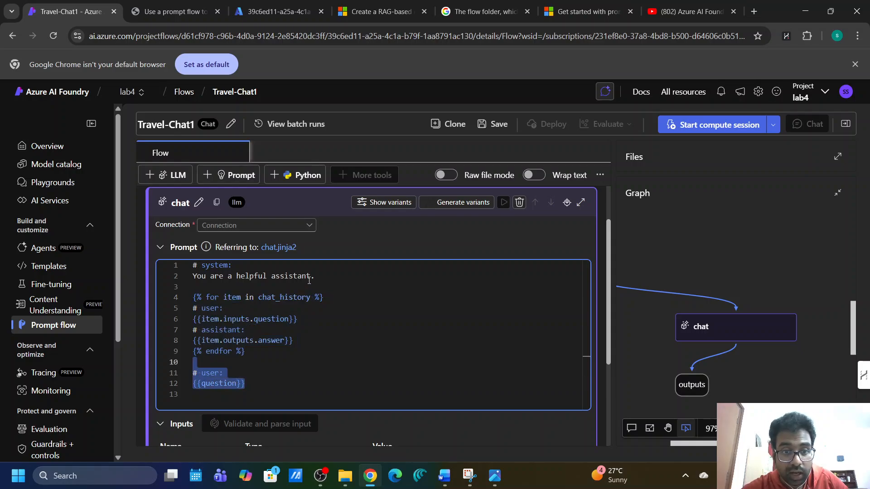
Compare the chat prompt's default system message with the travel prompt in step 9 of the lab instructions by highlighting both.
drag(318, 277, 178, 267)
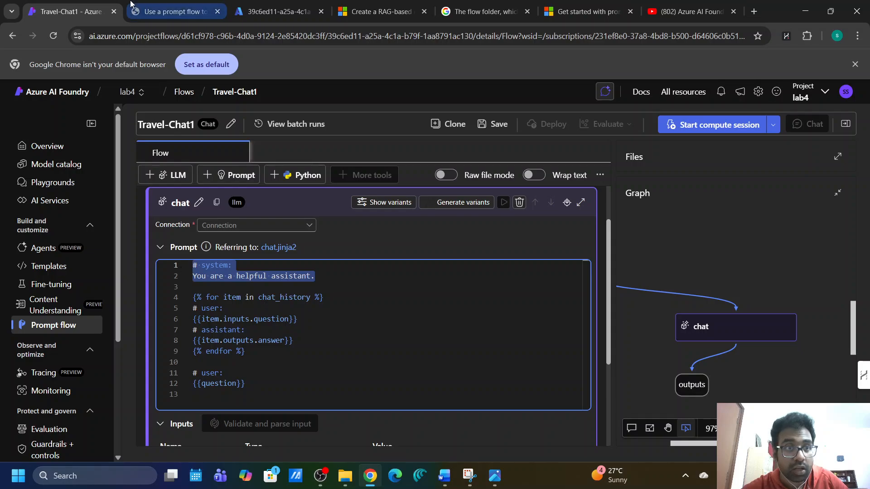
click(146, 10)
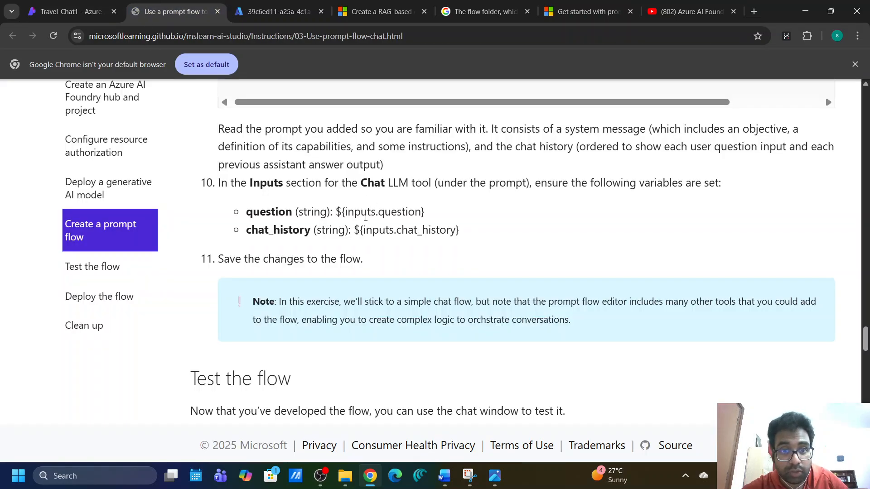
scroll(366, 217, up, 5)
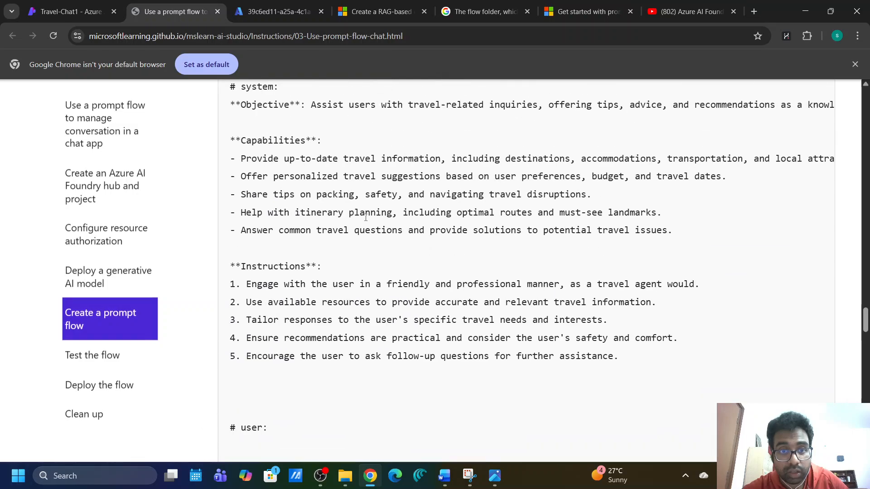
scroll(366, 217, up, 2)
scroll(647, 458, down, 1)
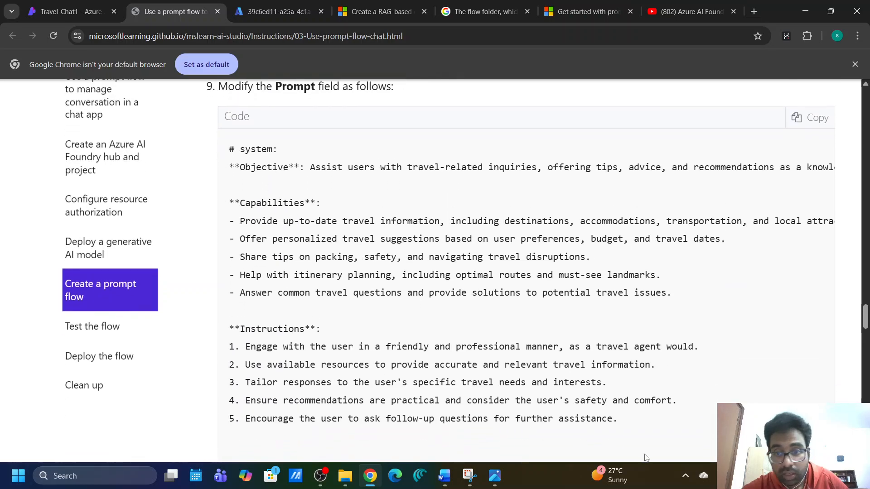
drag(627, 419, 227, 177)
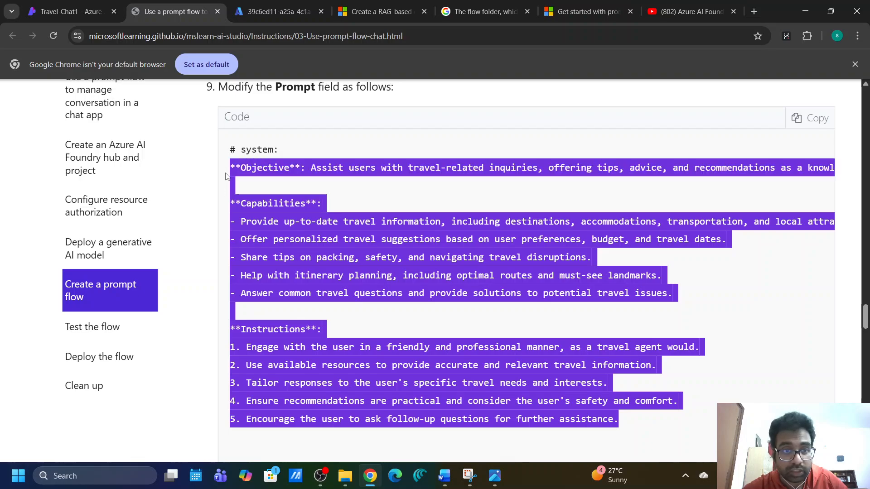
click(295, 230)
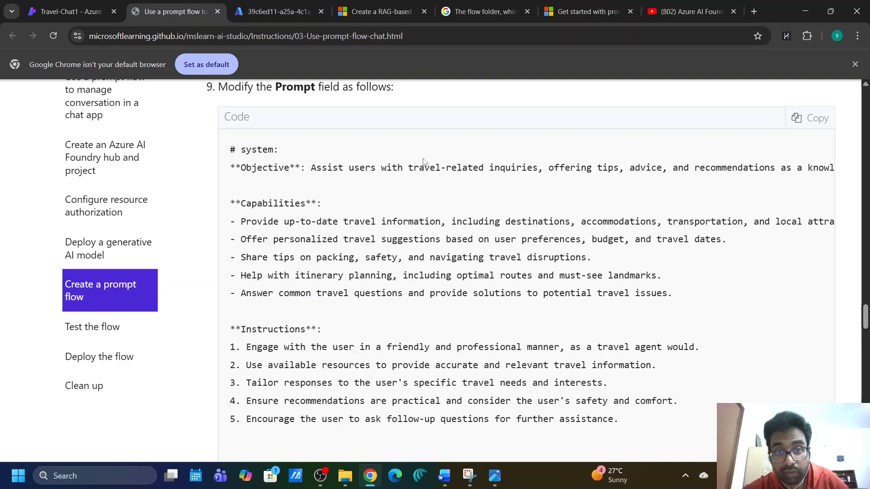
Review the Objective, Capabilities and Instructions sections of the lab's travel prompt, highlighting the key phrases.
drag(317, 167, 812, 182)
click(286, 252)
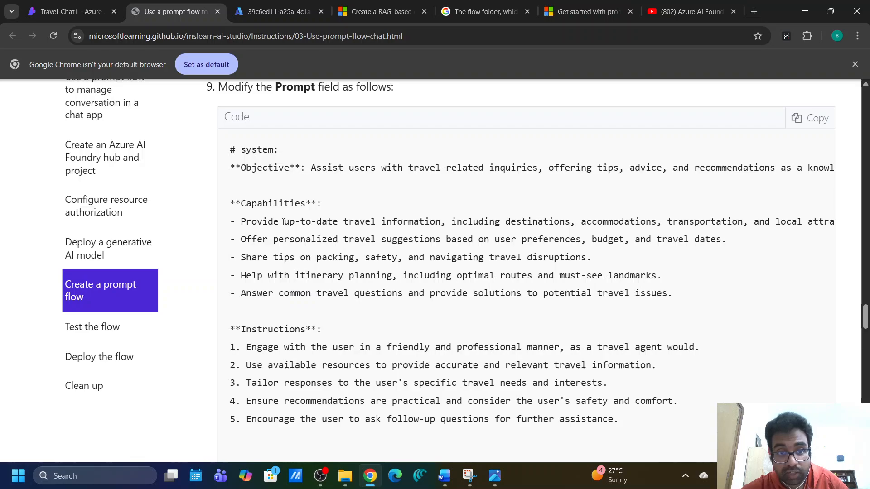
drag(283, 222, 436, 222)
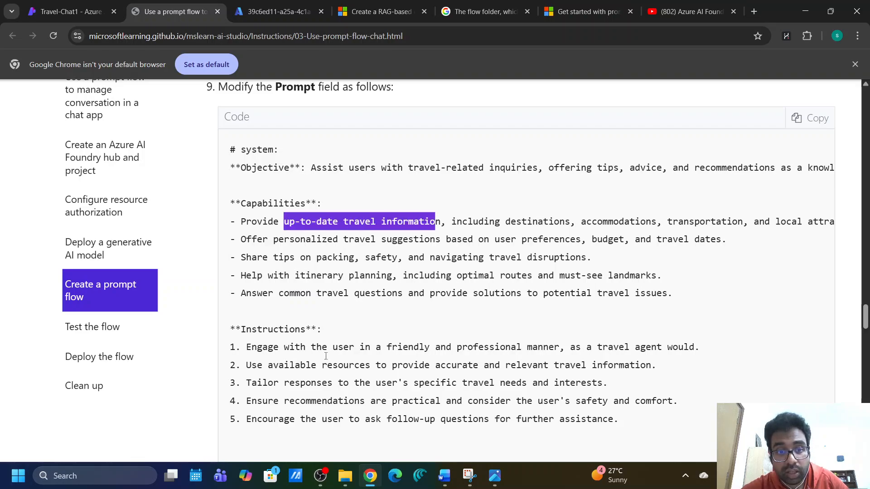
scroll(368, 288, down, 1)
drag(306, 279, 230, 279)
scroll(329, 331, up, 1)
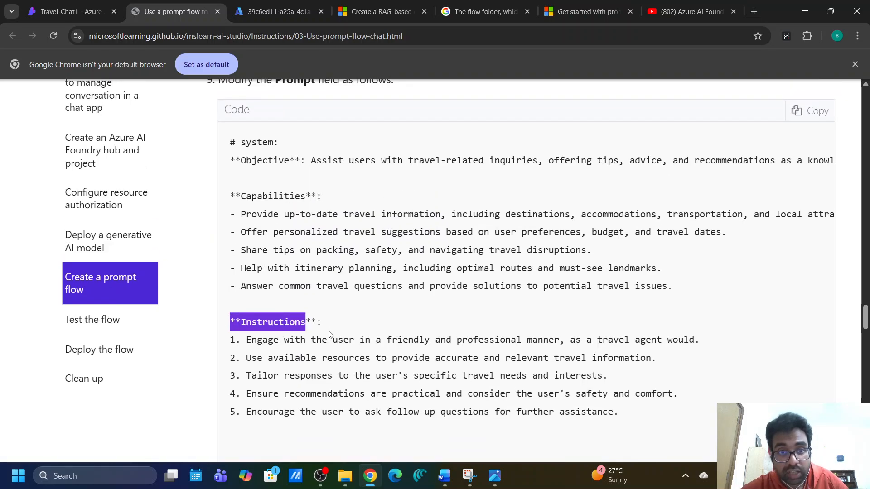
Replace "You are a helpful assistant." in the chat prompt with the lab's Objective, Capabilities and Instructions text, keeping the "# system:" line.
drag(627, 416, 232, 166)
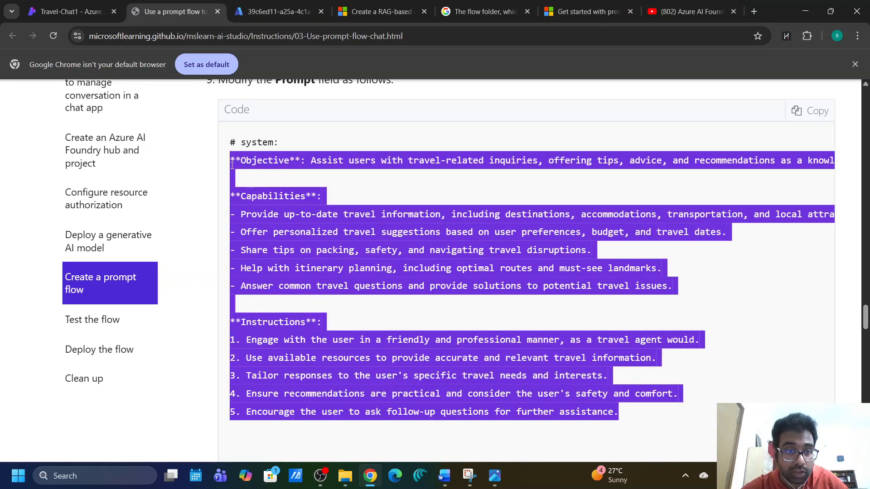
click(68, 12)
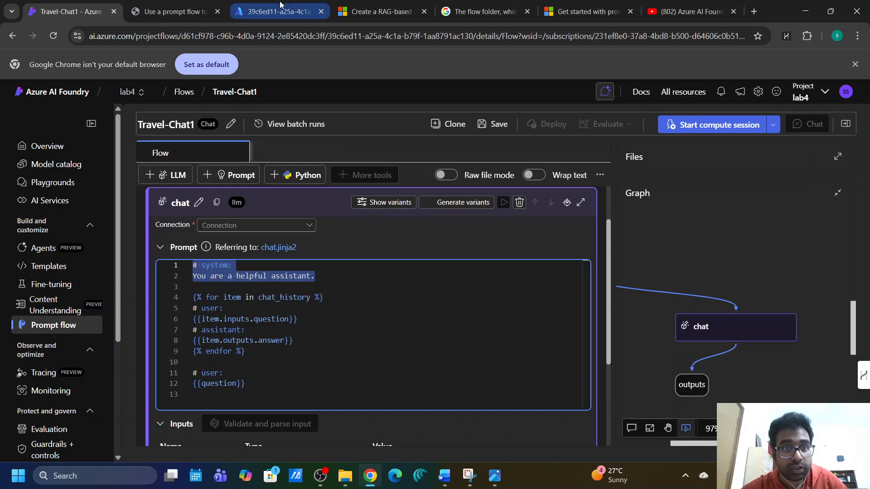
click(333, 276)
drag(317, 276, 189, 279)
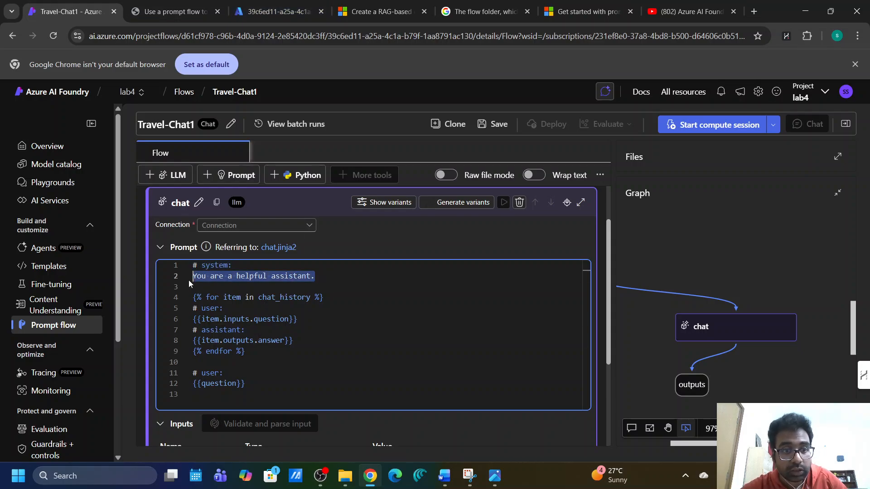
key(ctrl+v)
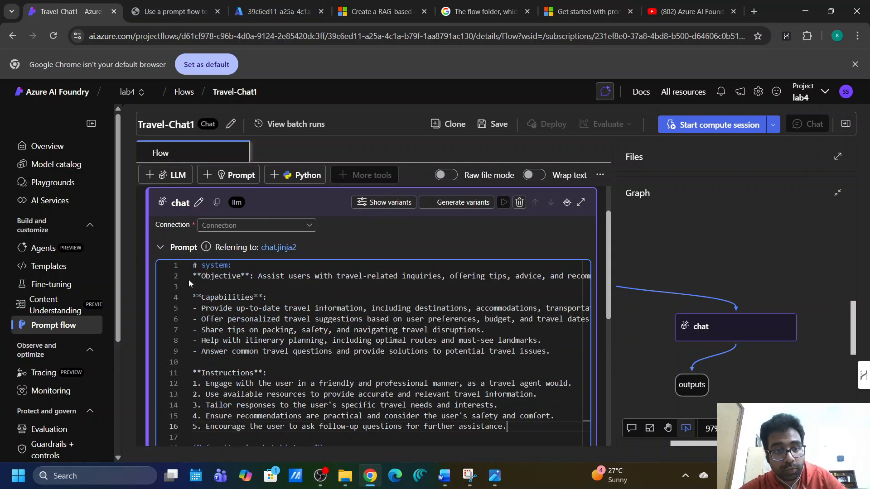
Check the updated chat prompt through its closing question block, along with the chat node's question and chat_history inputs.
click(293, 362)
scroll(294, 364, down, 3)
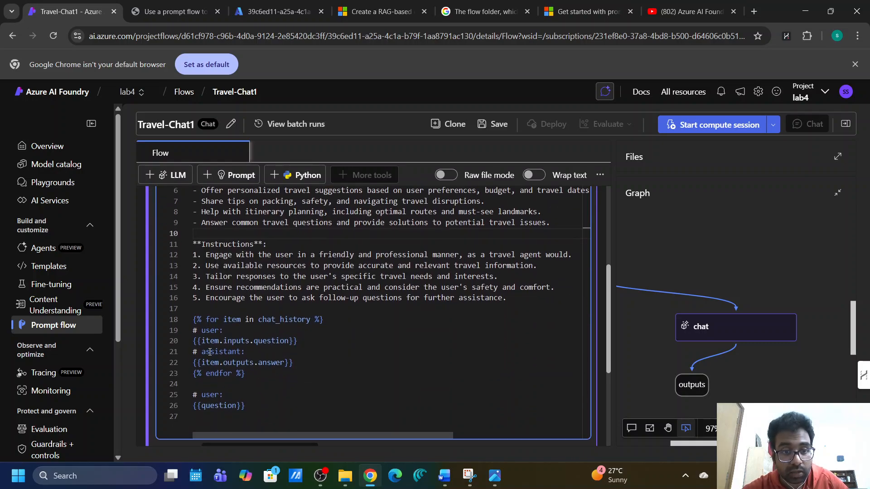
scroll(209, 351, down, 3)
scroll(200, 294, down, 2)
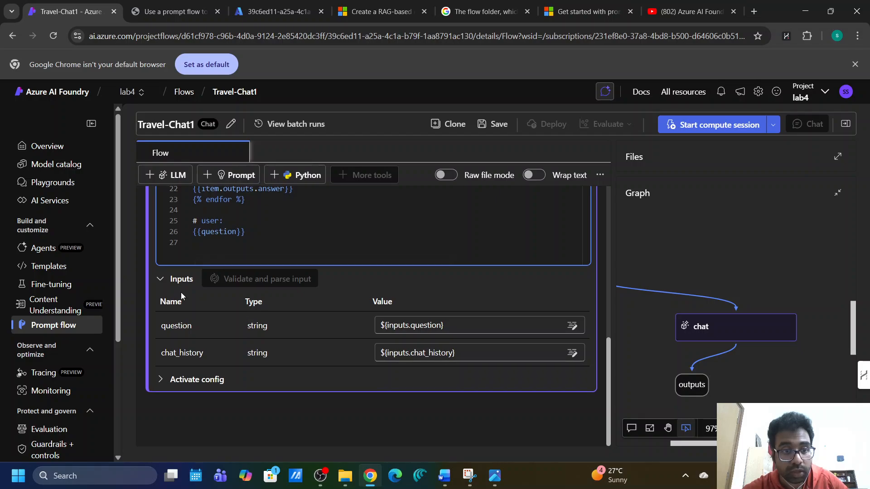
click(159, 281)
scroll(158, 278, up, 5)
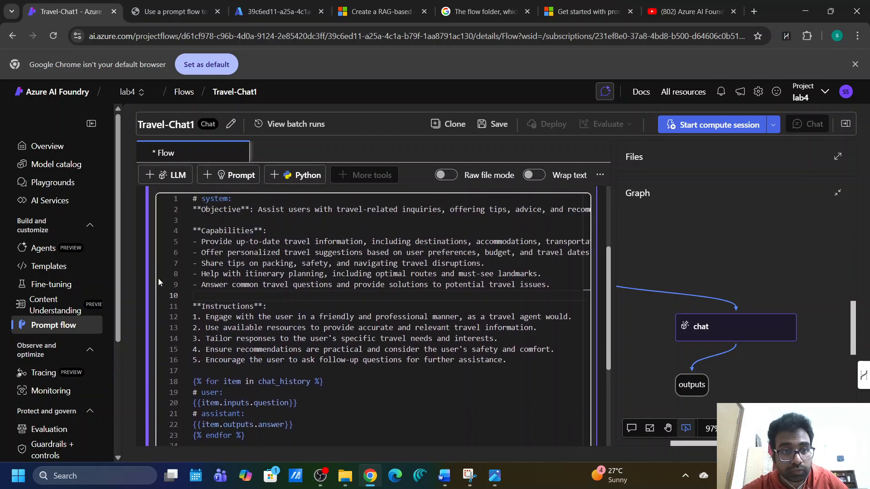
scroll(167, 209, up, 2)
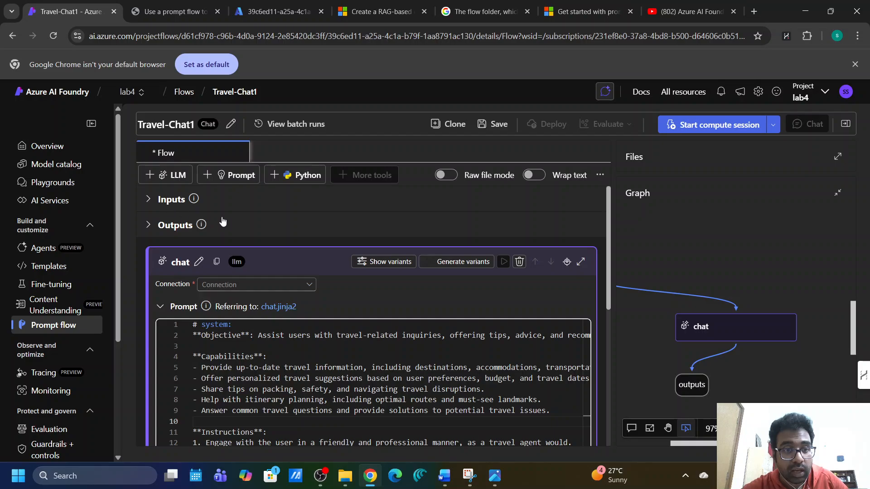
Read step 8 of the lab instructions on the Chat tool's connection, highlighting the Azure OpenAI service resource wording.
click(157, 13)
click(424, 320)
scroll(424, 320, up, 3)
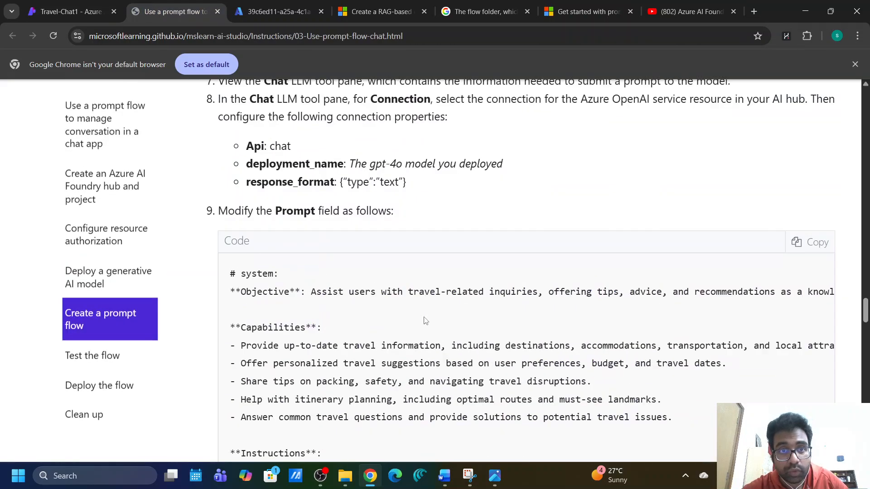
scroll(384, 257, up, 2)
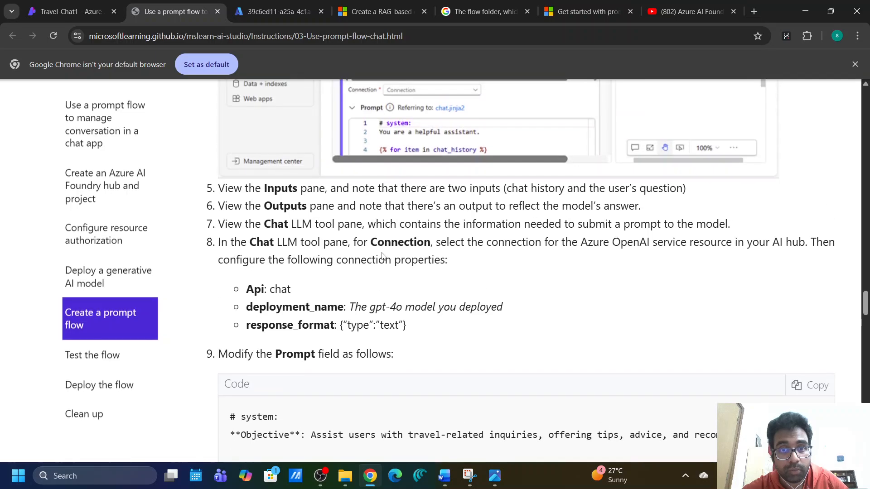
scroll(266, 252, up, 1)
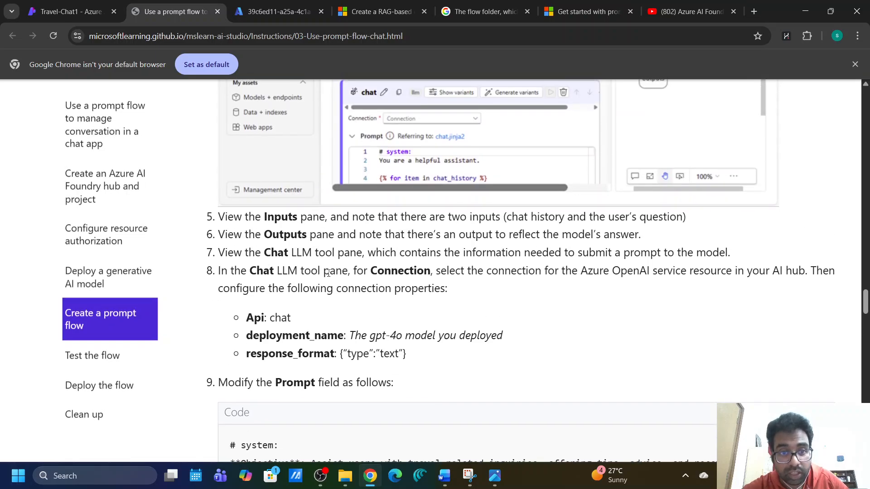
drag(301, 271, 355, 274)
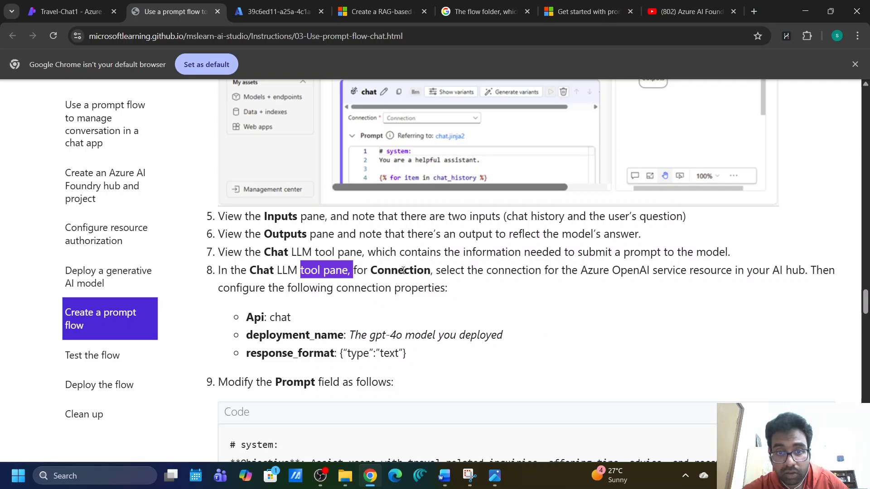
click(428, 268)
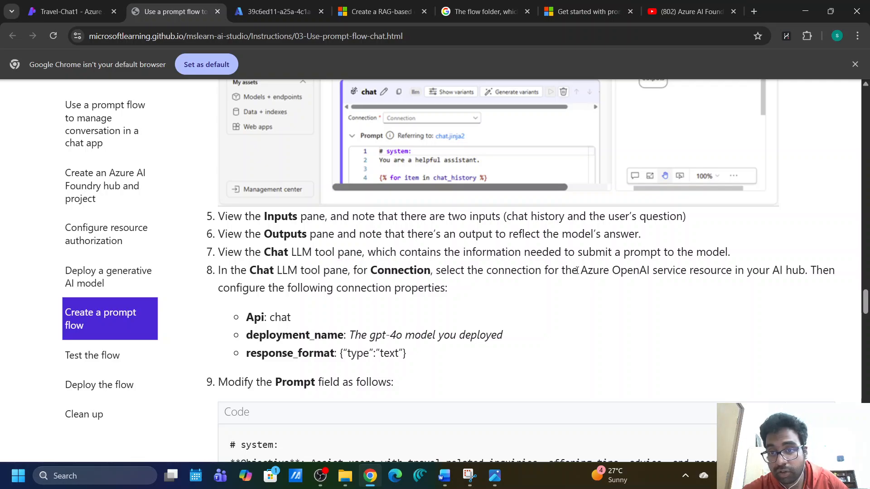
drag(578, 271, 805, 268)
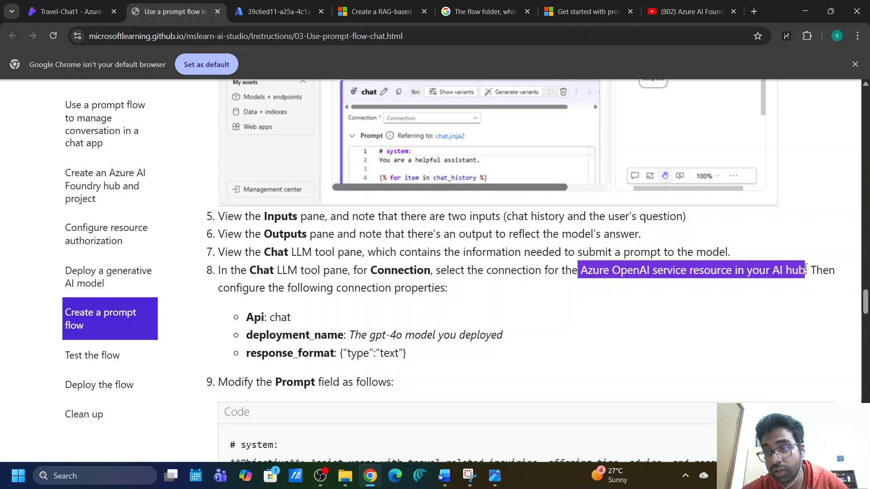
Set the chat node's connection to lab1-res_aoai and recheck the connection properties in the lab instructions.
click(71, 12)
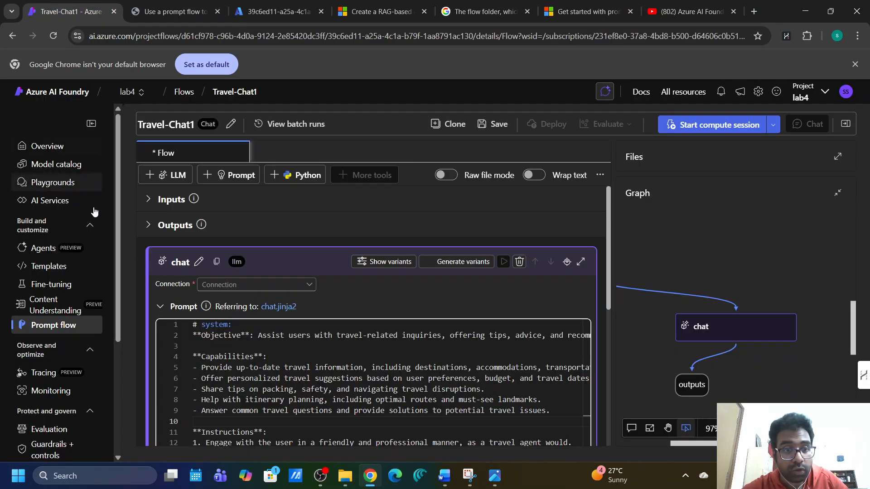
click(249, 284)
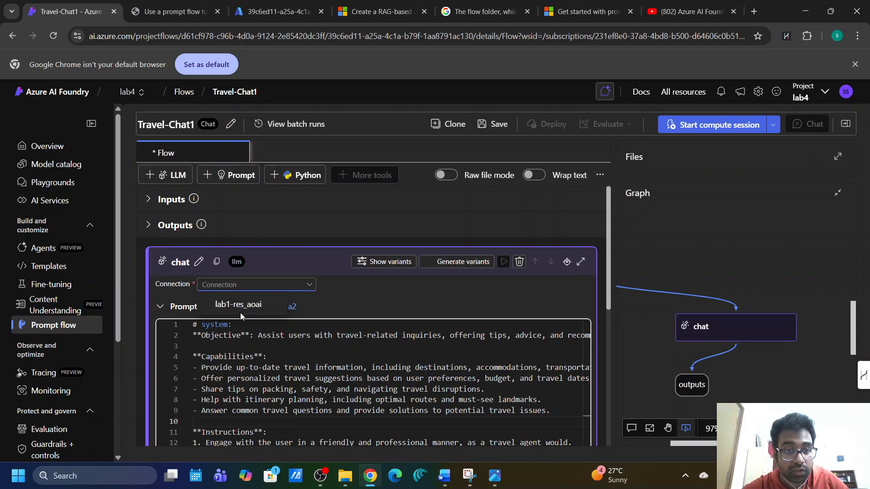
click(225, 306)
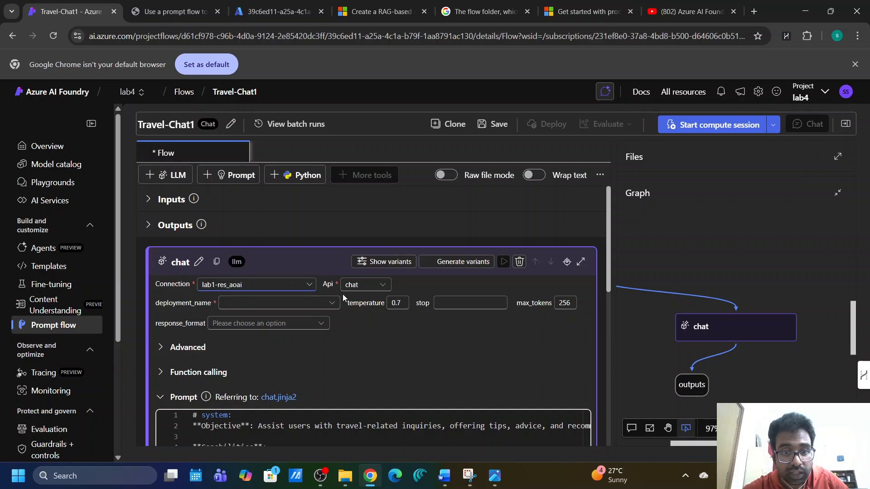
click(167, 10)
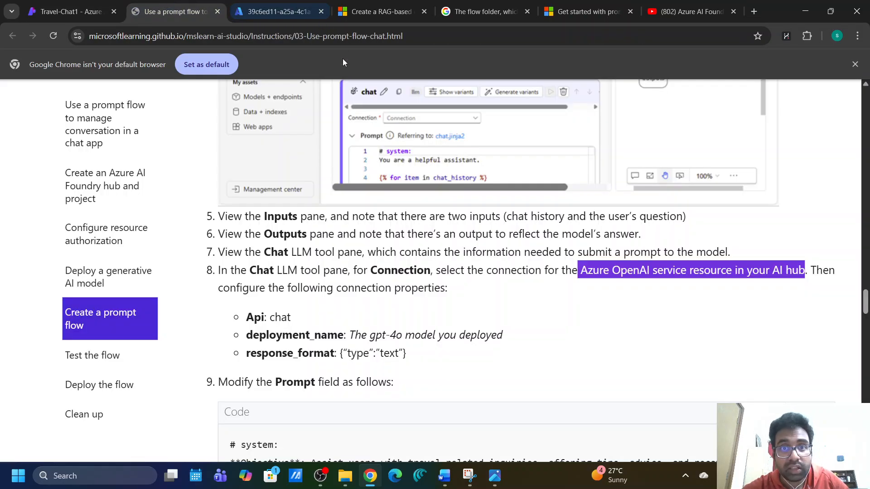
click(82, 12)
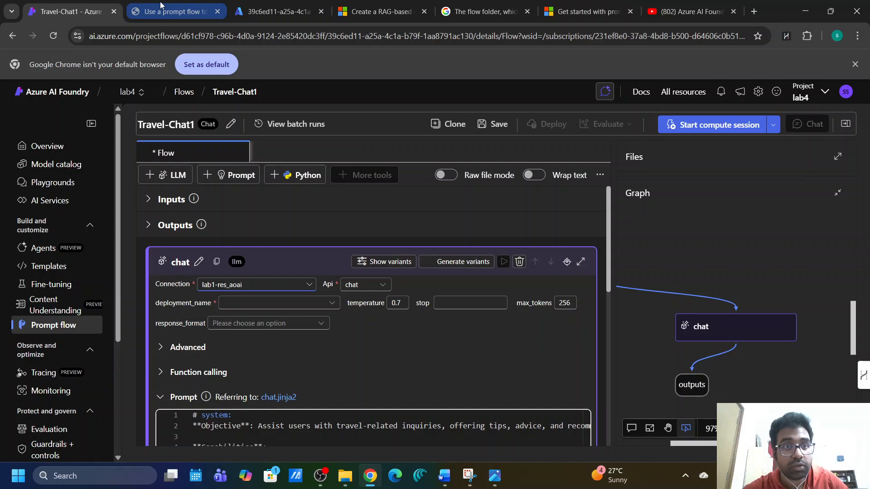
Open the rg-lab1 resource group in the Azure portal and compare its resources with the chat node's selected connection.
click(272, 12)
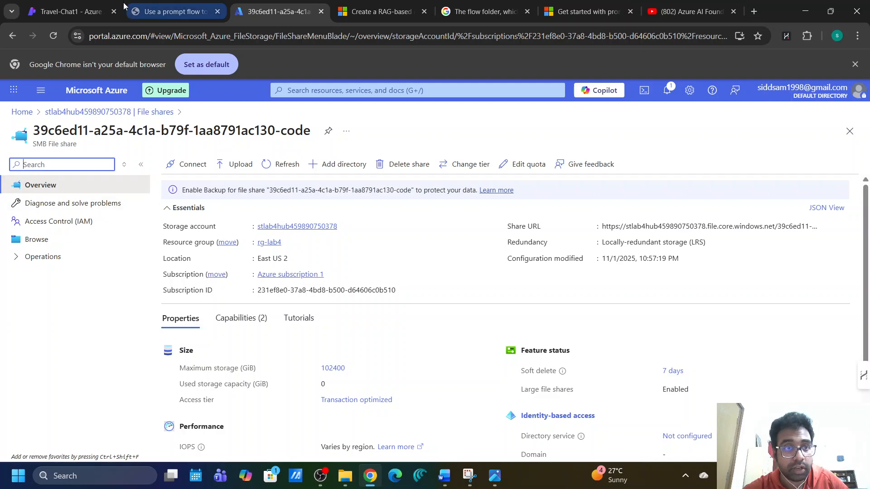
click(72, 12)
click(256, 9)
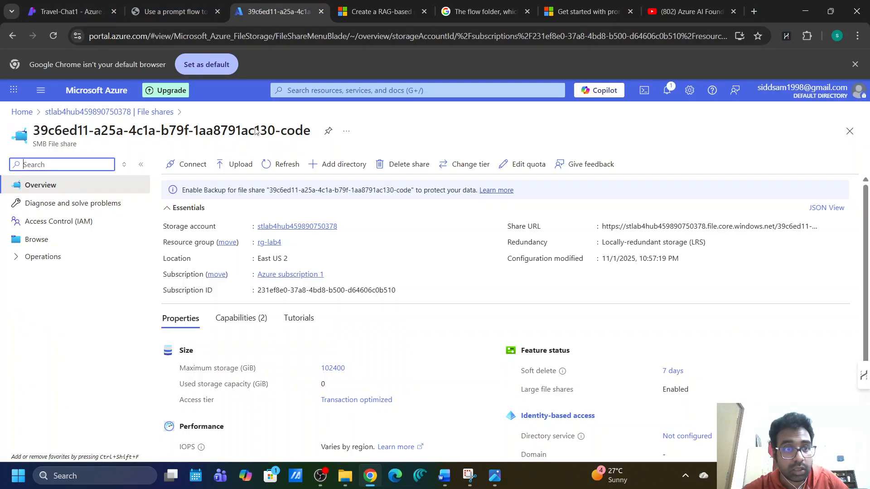
click(104, 97)
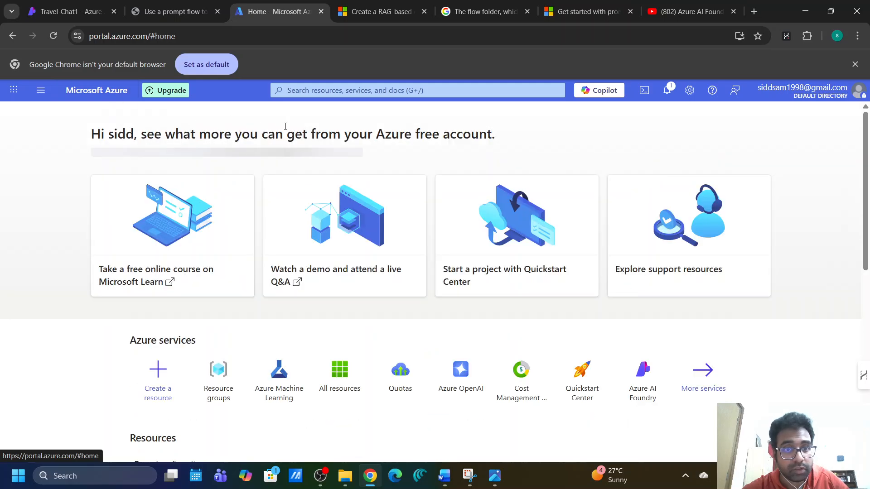
click(312, 90)
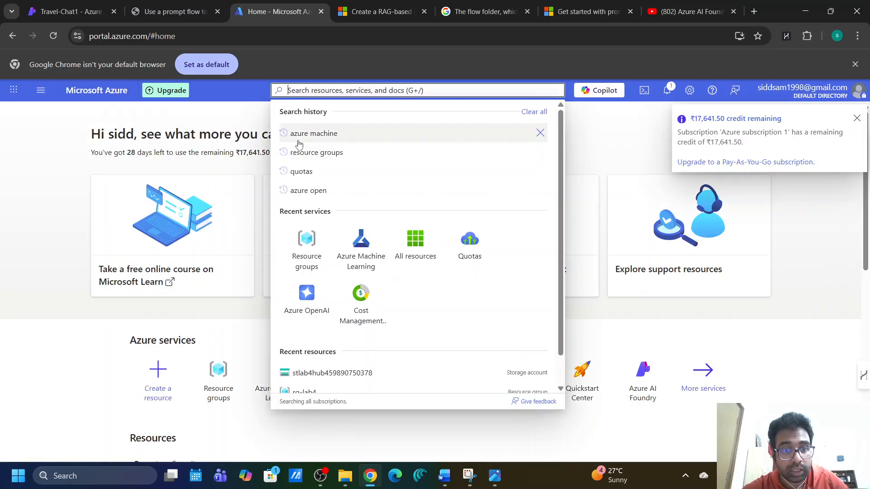
scroll(306, 191, down, 1)
click(313, 380)
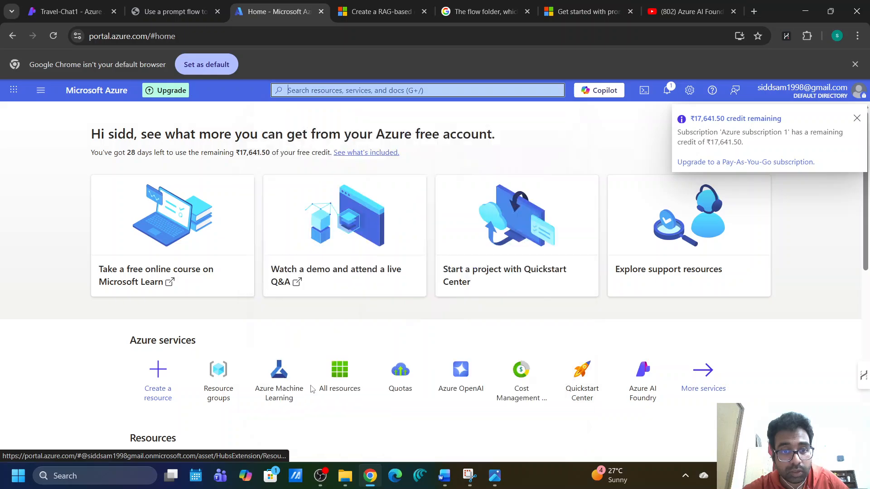
click(86, 11)
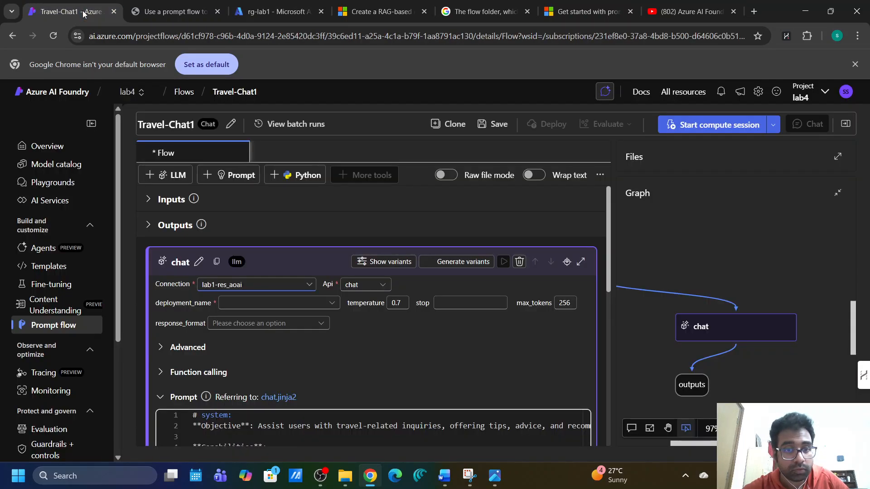
click(259, 10)
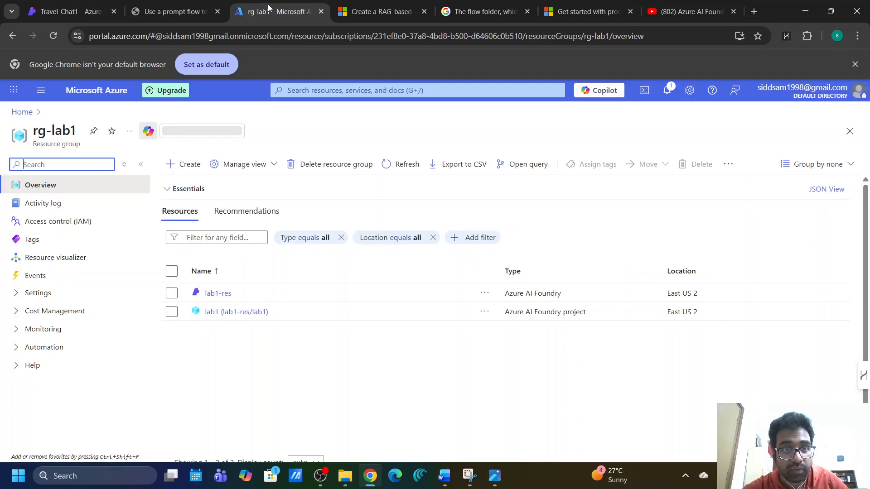
Open the lab1-res Azure AI Foundry resource from the rg-lab1 resource group and return to the Travel-Chat1 flow.
click(220, 294)
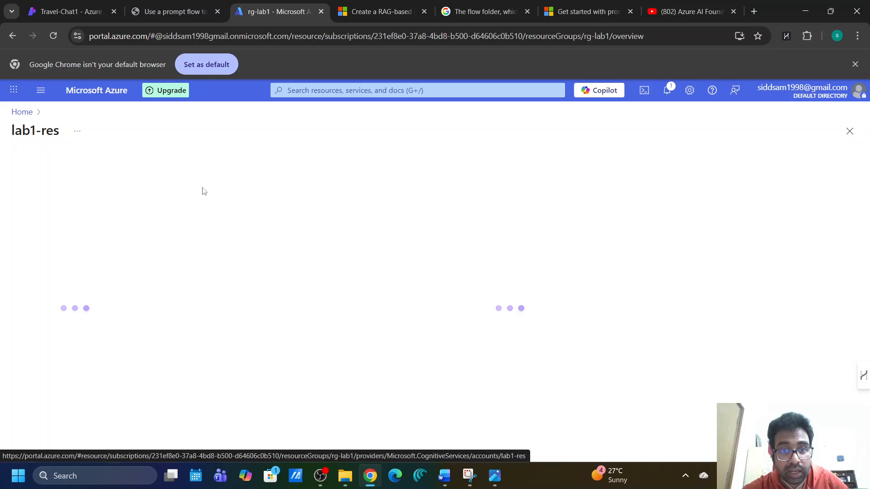
click(70, 11)
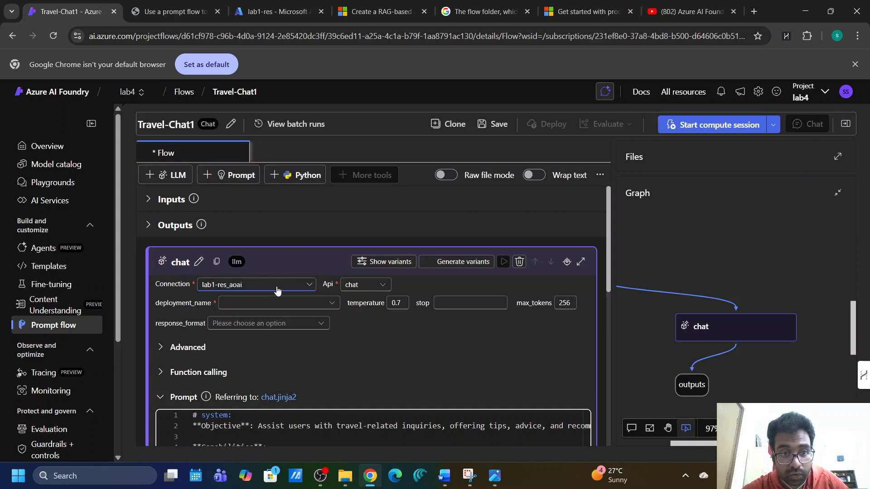
Set the chat node's Api to chat and open the list of available deployment names.
click(375, 289)
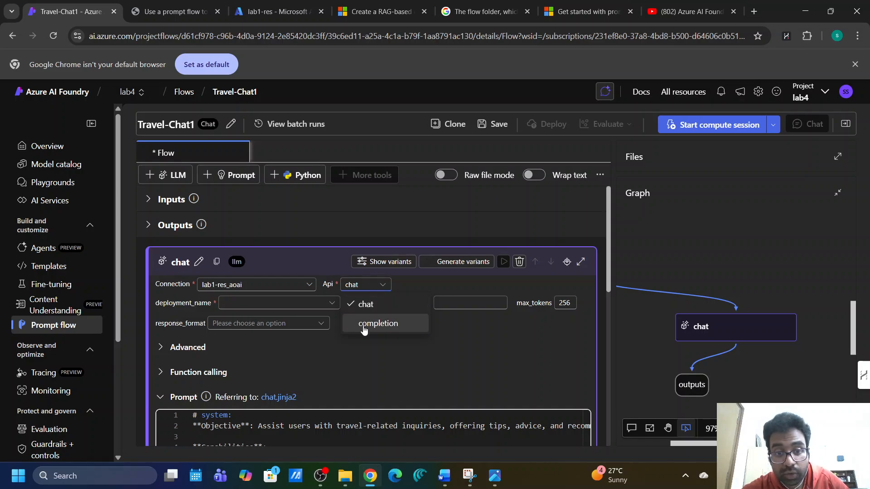
click(352, 304)
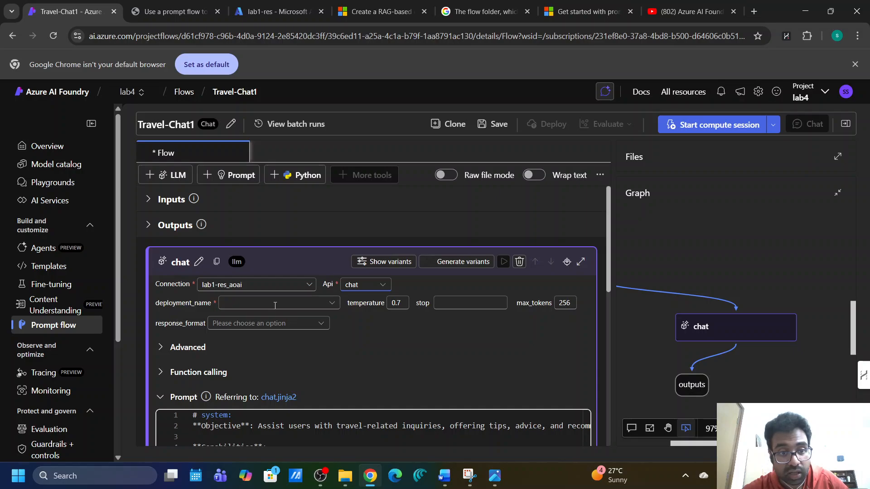
click(309, 300)
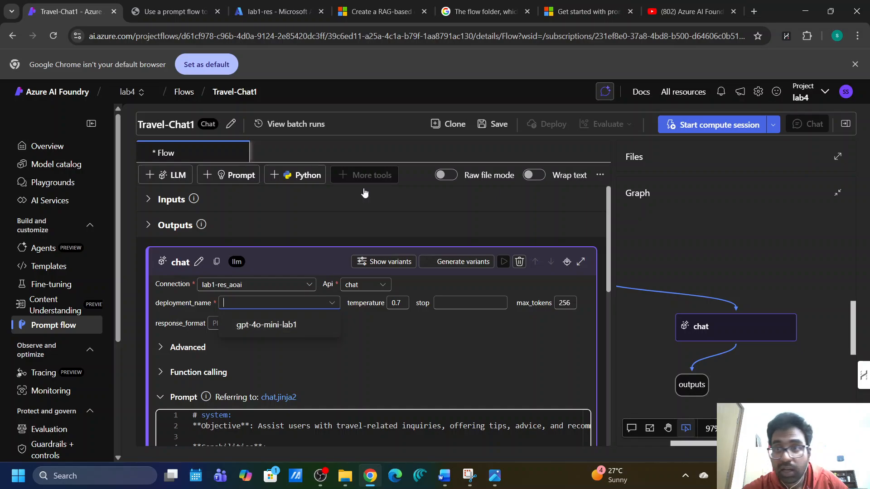
Open the Azure AI Foundry portal at ai.azure.com in a new browser tab.
click(754, 12)
click(601, 34)
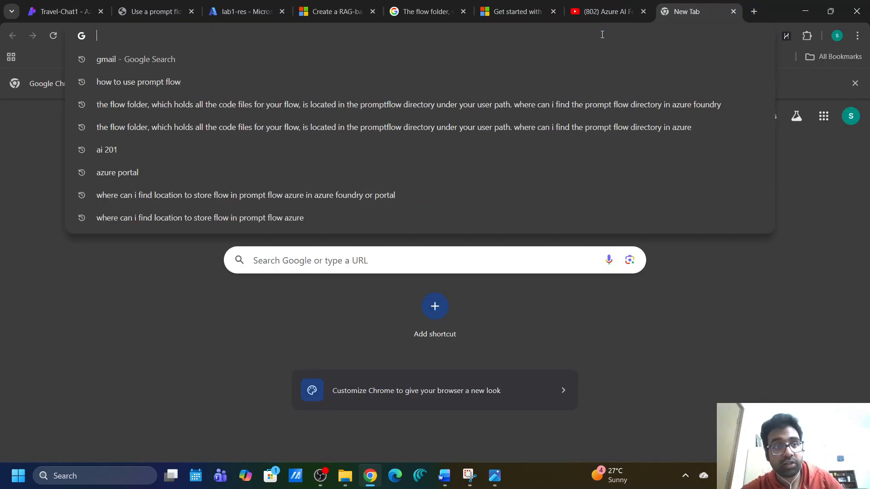
text(ai.azure.com)
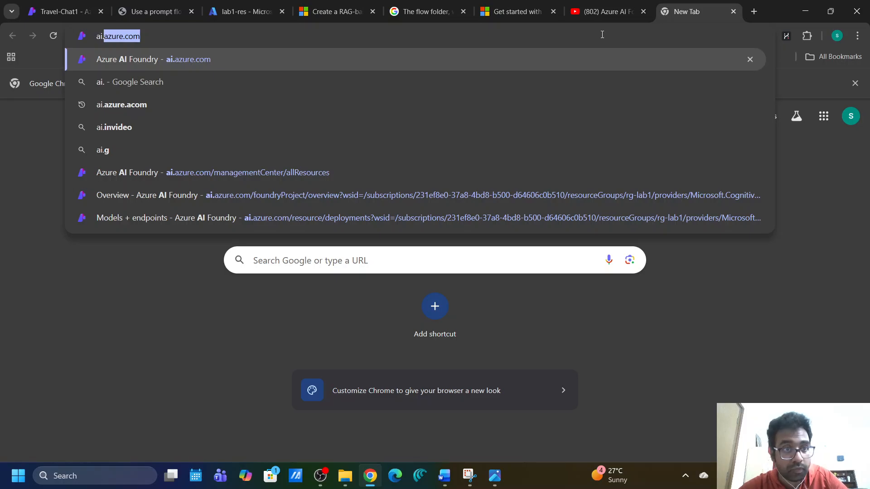
Open Azure AI Foundry at ai.azure.com and view the lab4 project's model deployments.
key(Return)
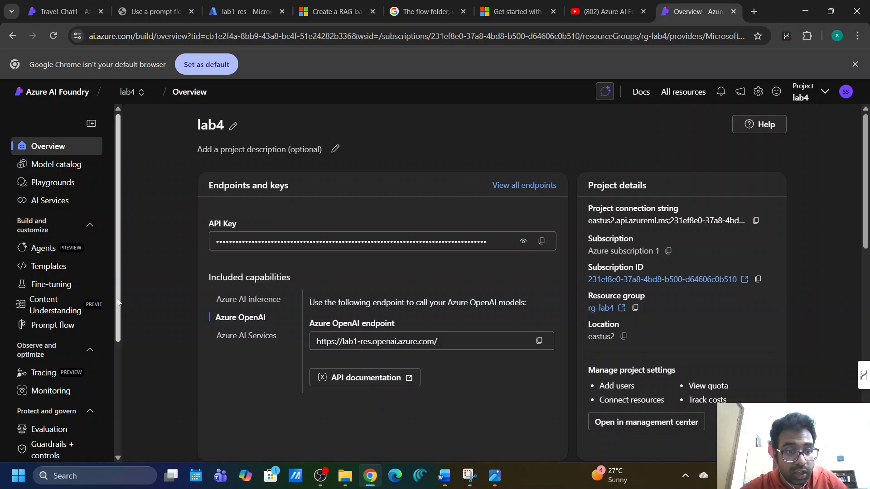
scroll(68, 363, down, 4)
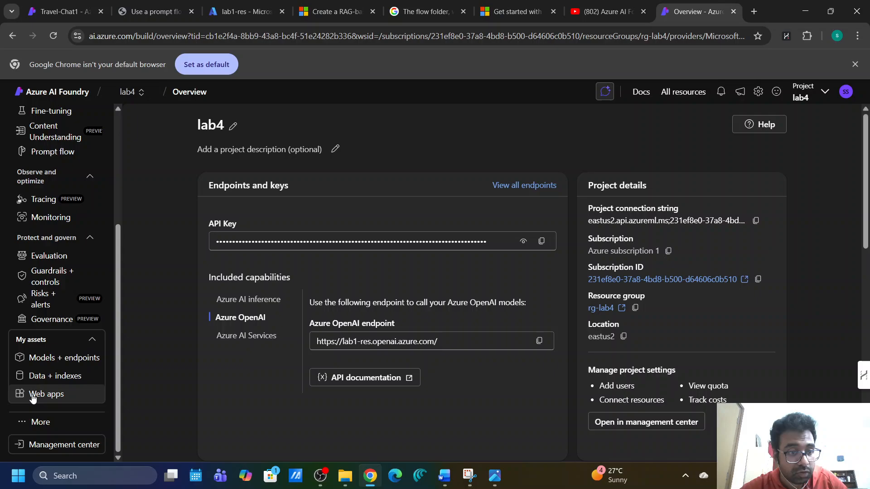
click(43, 358)
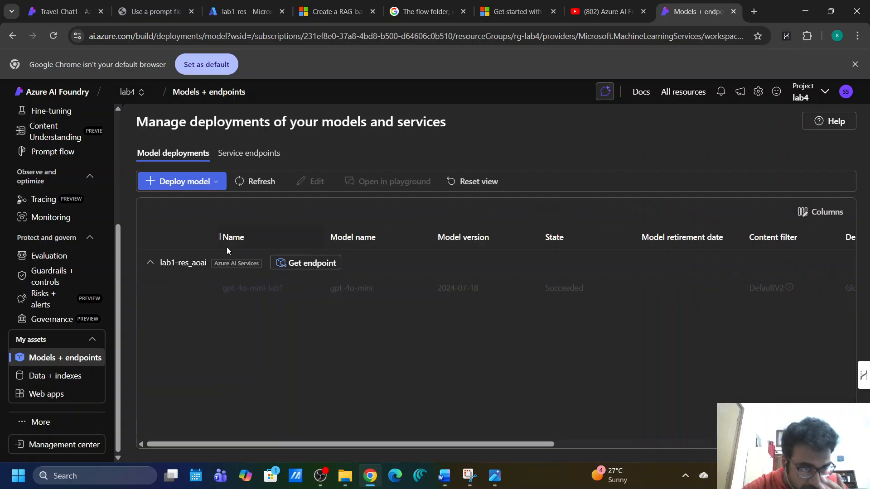
In the Travel-Chat1 flow, set the chat node's deployment_name to gpt-4o-mini-lab1 and max_tokens to 500.
click(64, 6)
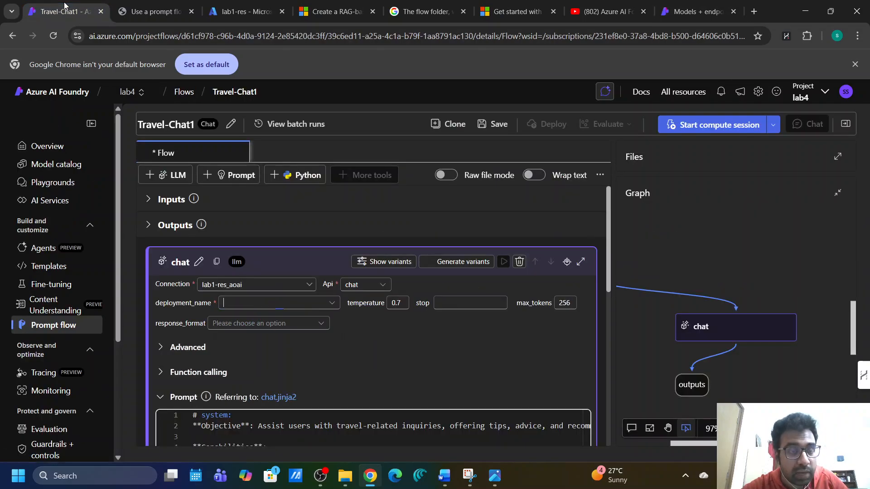
click(290, 302)
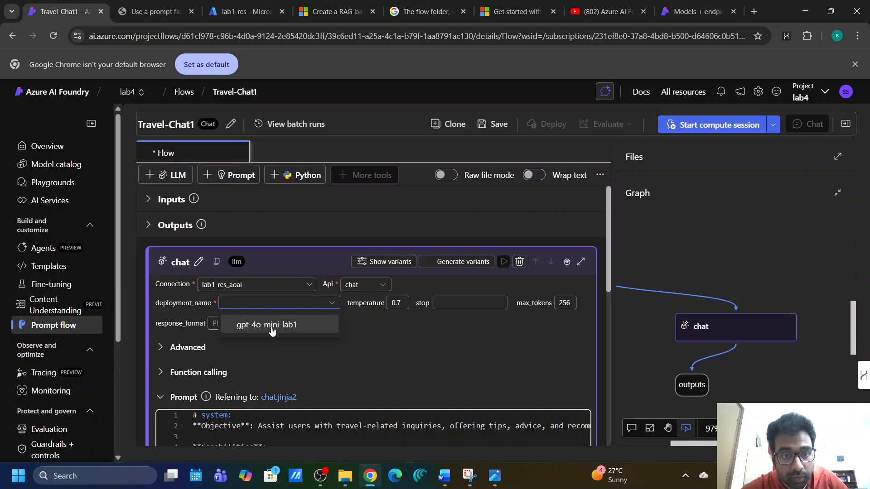
click(272, 331)
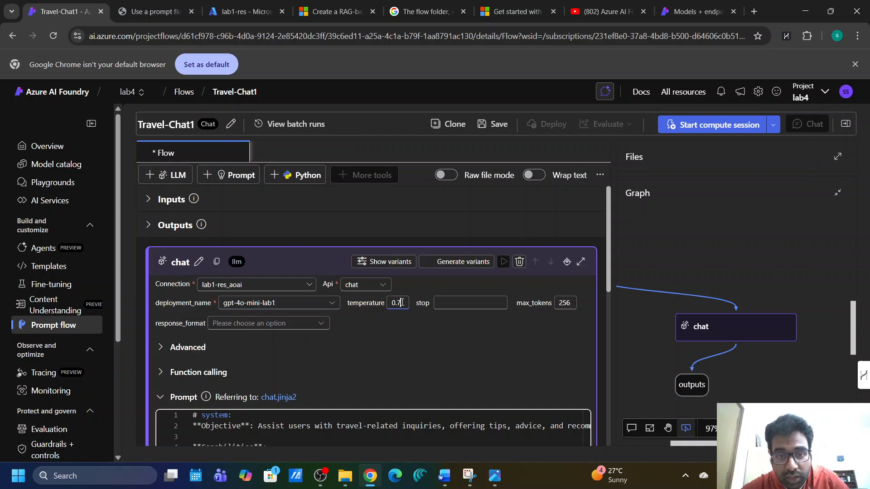
click(453, 304)
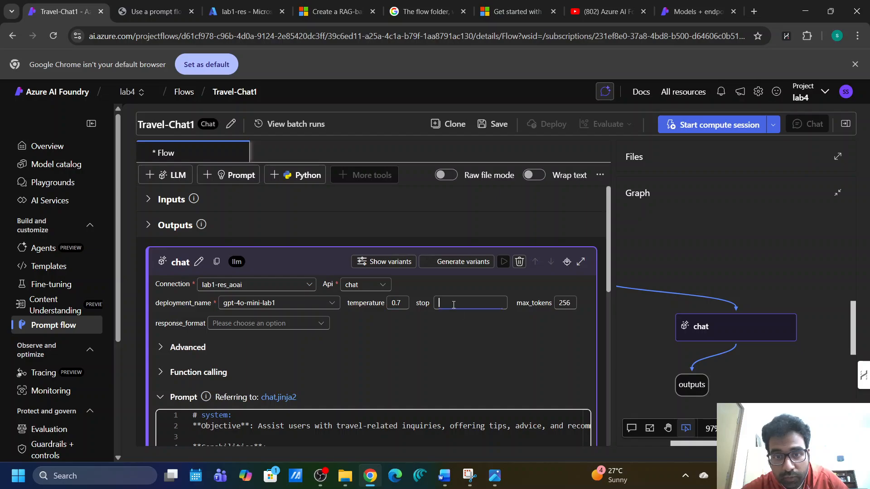
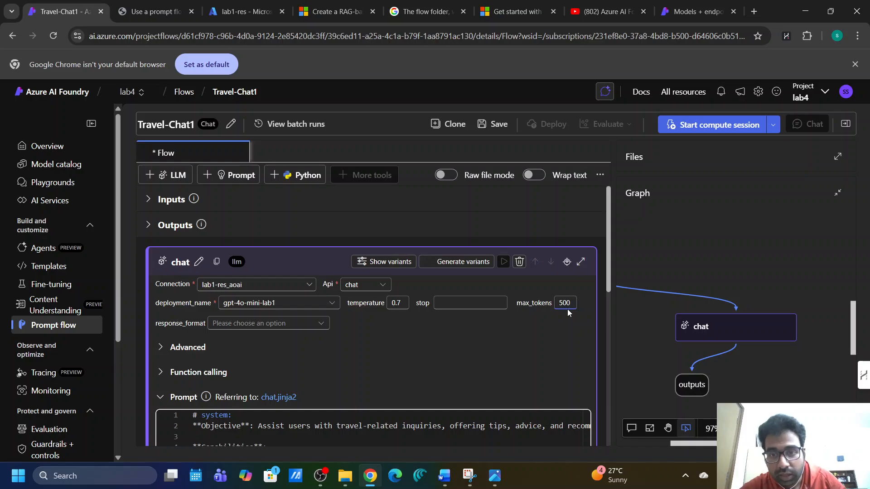
Expand the chat node's advanced settings and set response_format to {"type":"text"}.
click(466, 349)
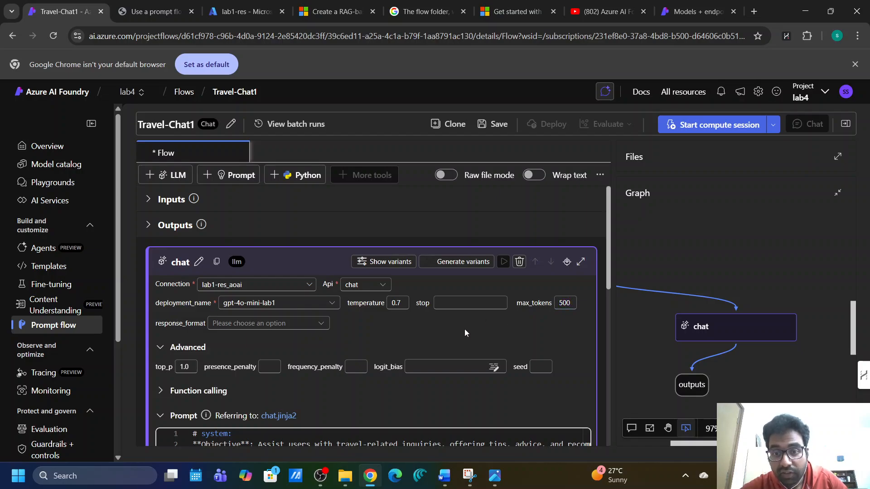
click(279, 325)
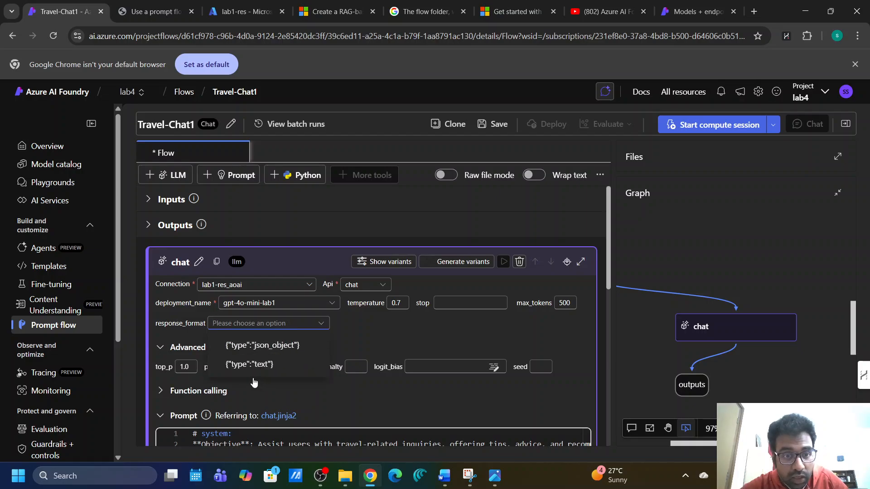
click(250, 365)
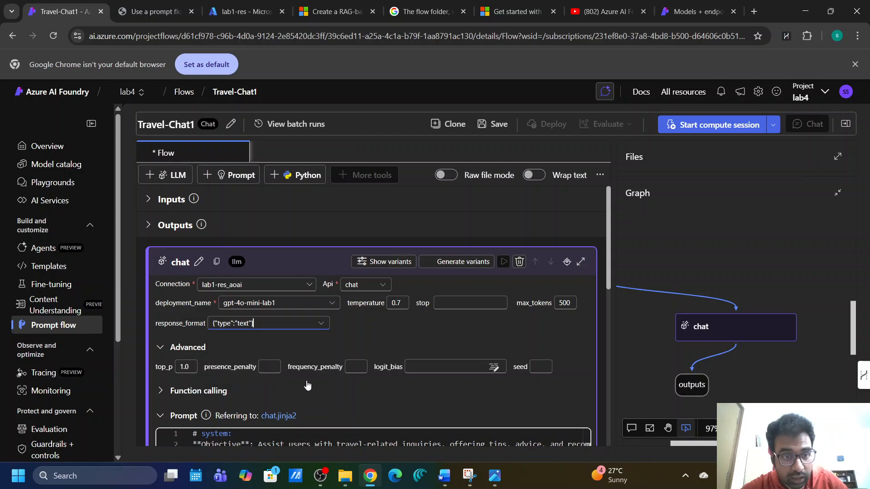
Examine the chat node's advanced, function calling, prompt, inputs and activate config sections, leaving only the prompt and inputs sections expanded.
scroll(309, 385, down, 1)
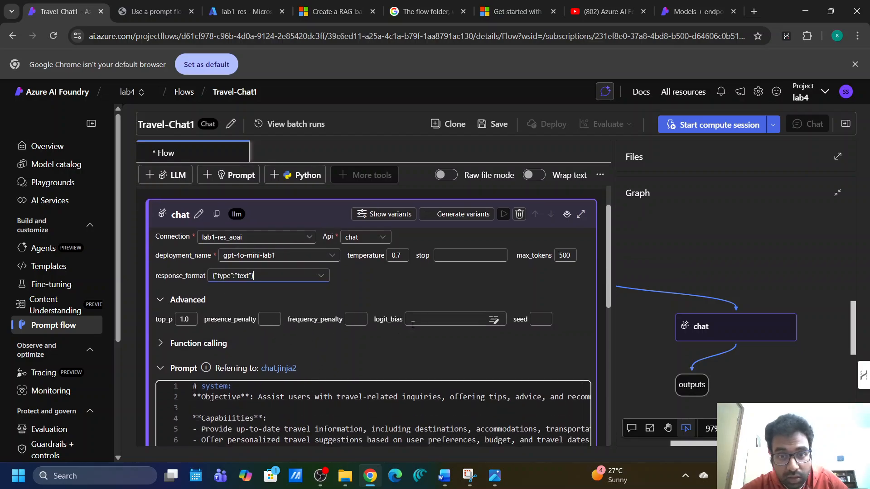
click(160, 300)
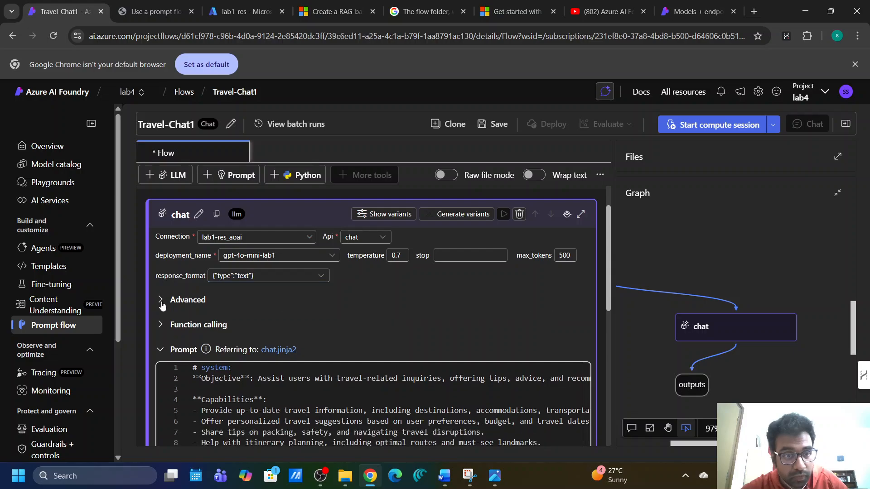
click(160, 325)
scroll(162, 327, down, 1)
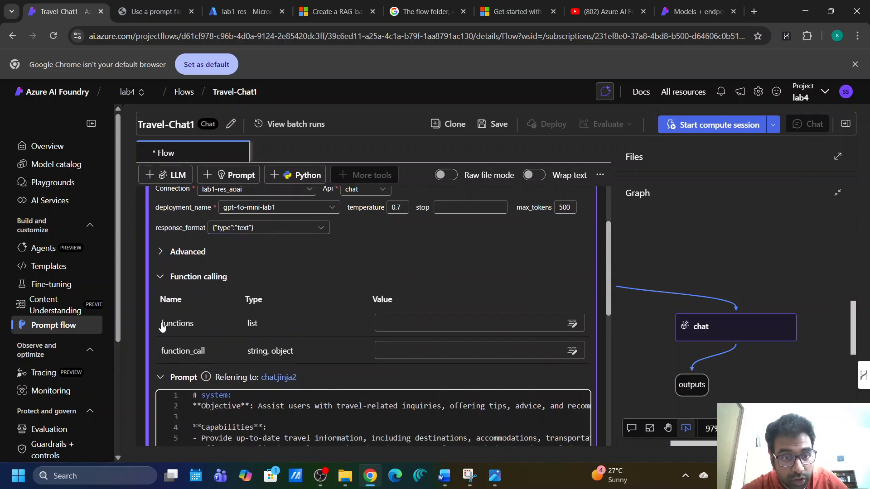
click(162, 277)
scroll(198, 308, down, 6)
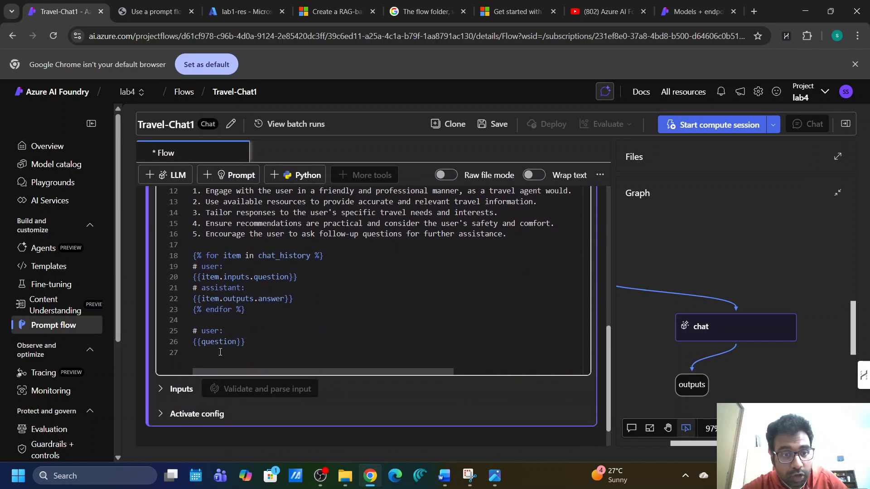
click(157, 360)
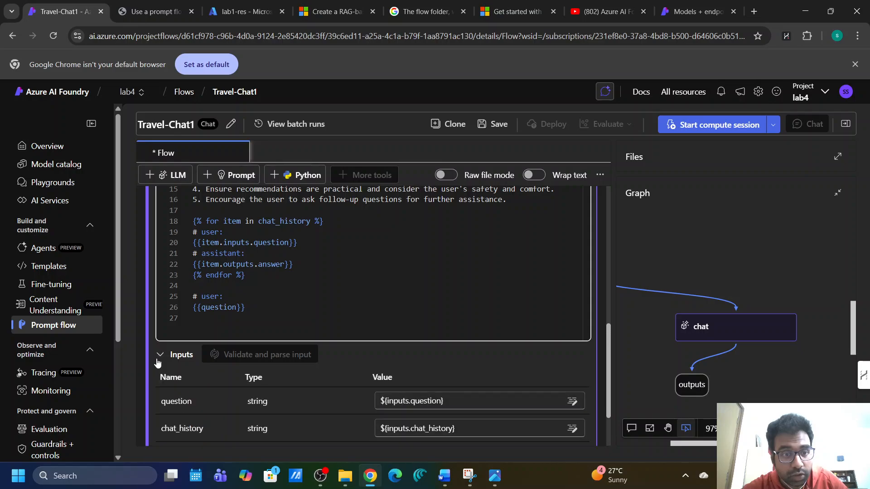
scroll(157, 362, down, 1)
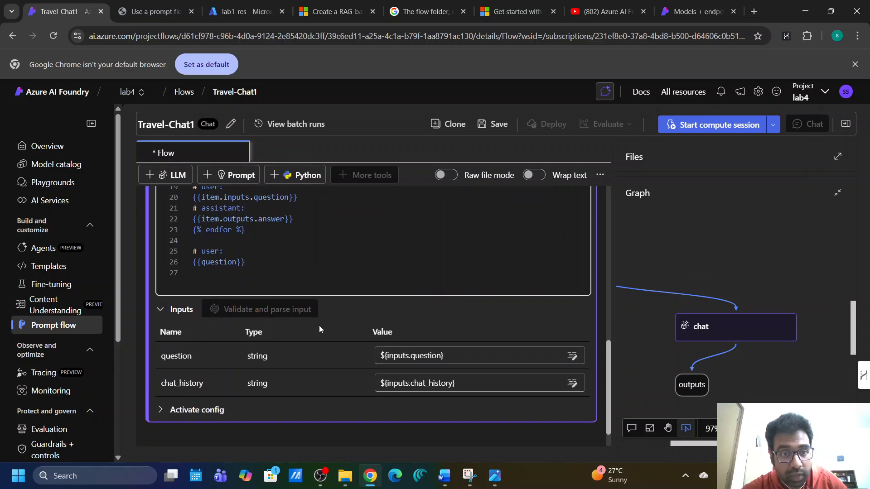
click(159, 410)
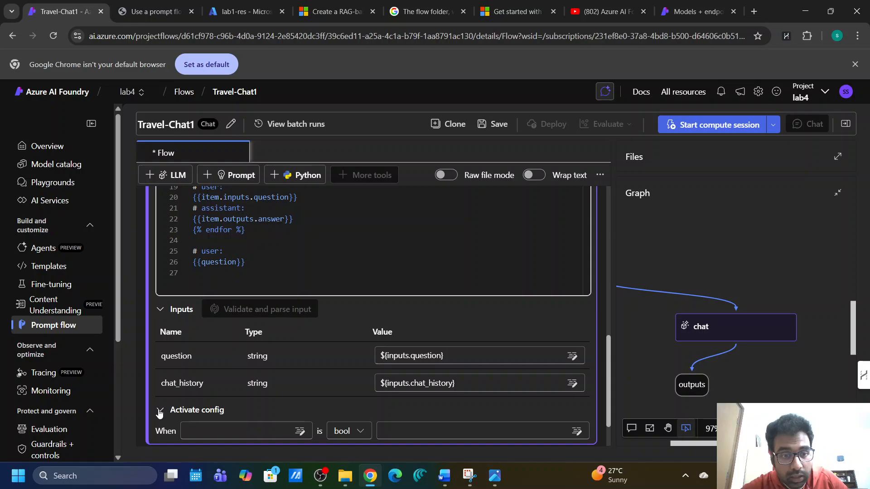
click(159, 411)
Rearrange the flow graph by moving the inputs node closer above the chat node.
click(737, 231)
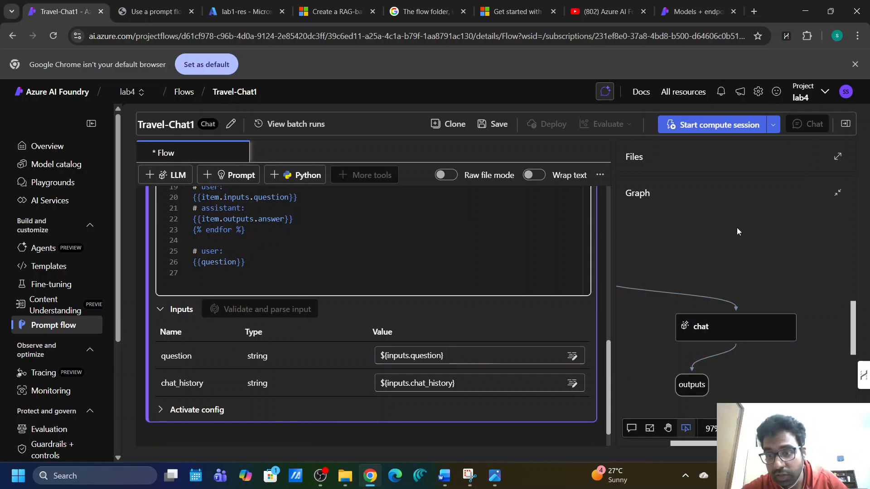
scroll(737, 228, left, 1)
scroll(737, 228, right, 1)
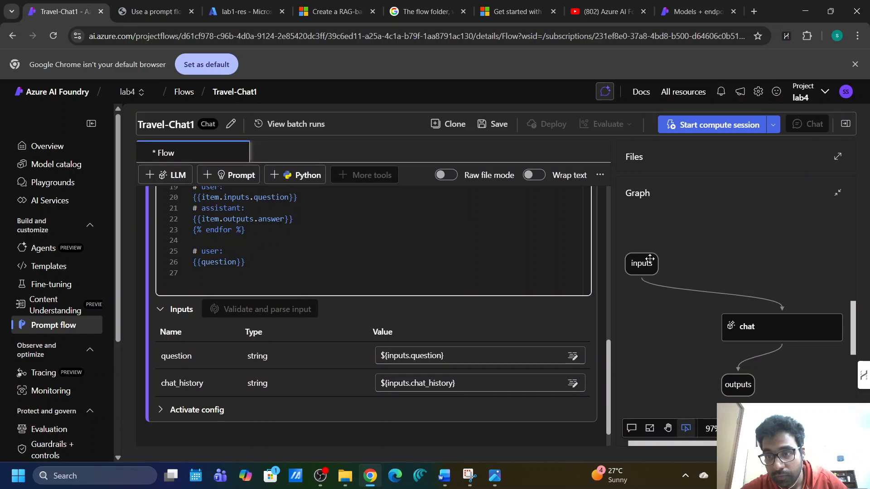
drag(651, 259, 769, 250)
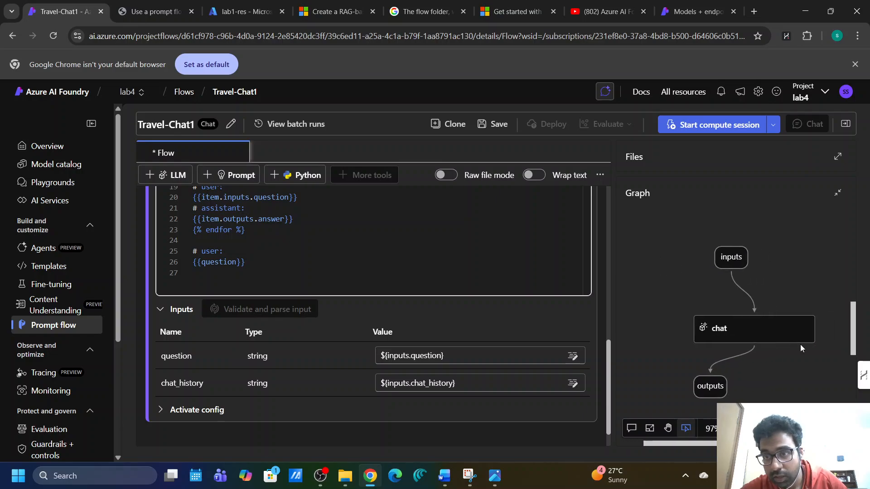
Read the lab guide's travel prompt and the question and chat_history variables required in the Chat LLM tool's inputs.
click(167, 14)
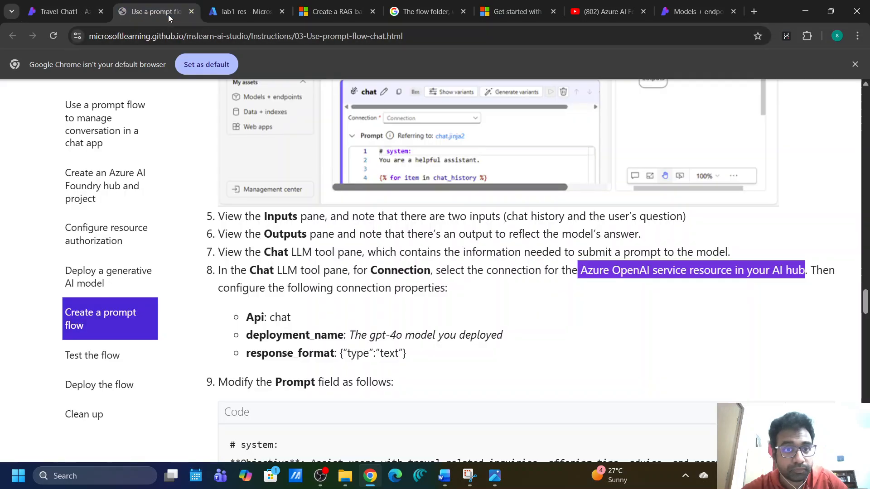
scroll(399, 347, down, 10)
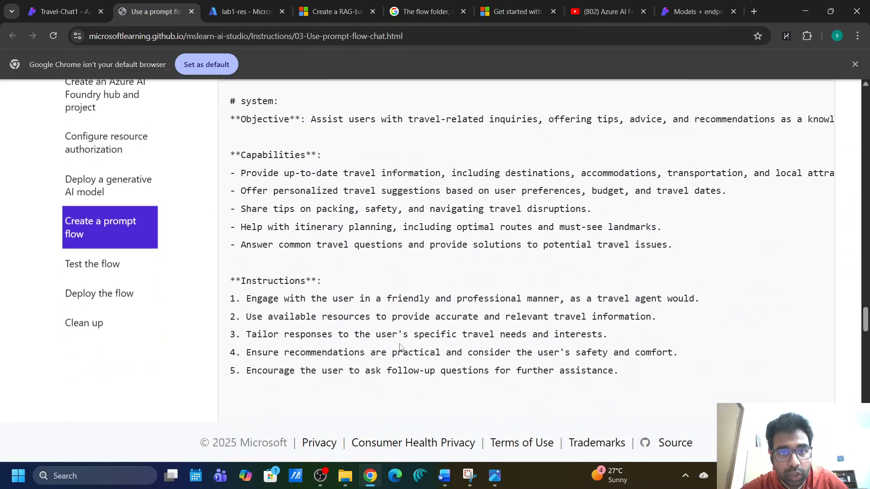
scroll(400, 347, down, 3)
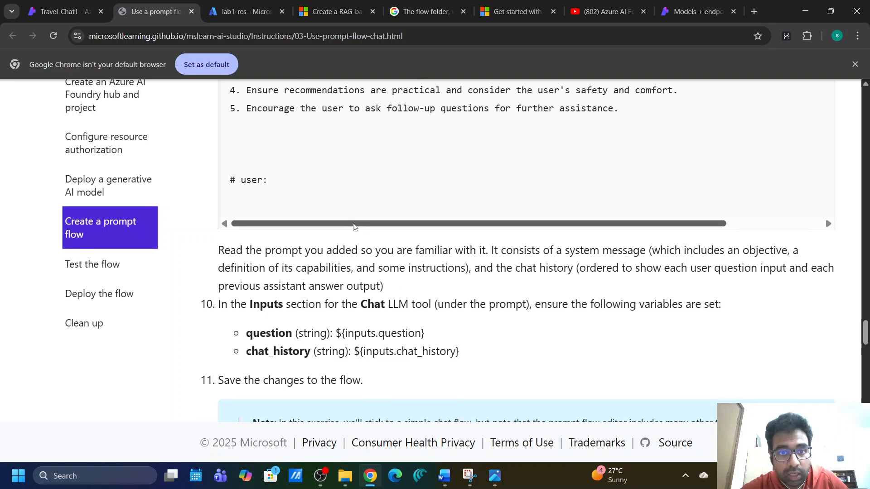
scroll(509, 262, down, 2)
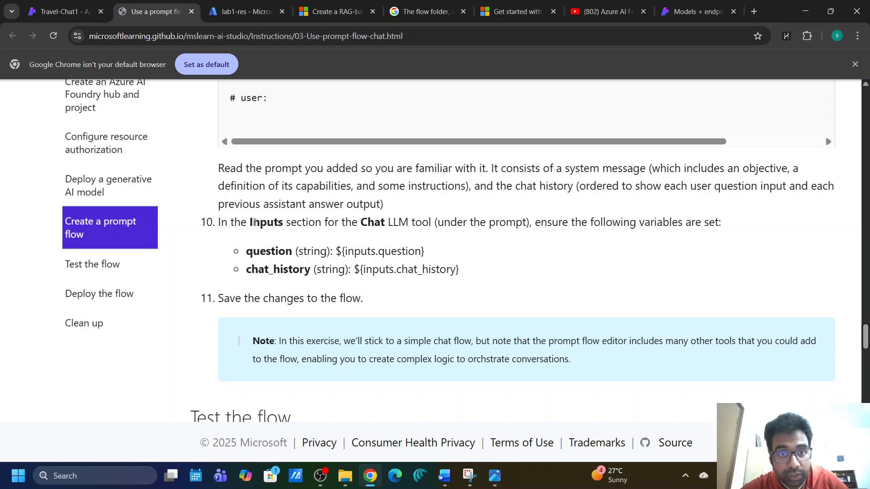
drag(255, 222, 426, 222)
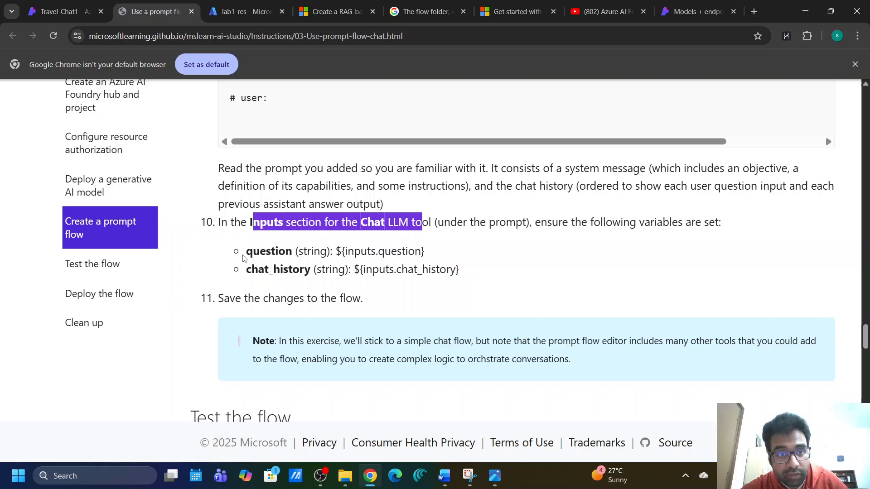
drag(243, 258, 307, 261)
click(404, 251)
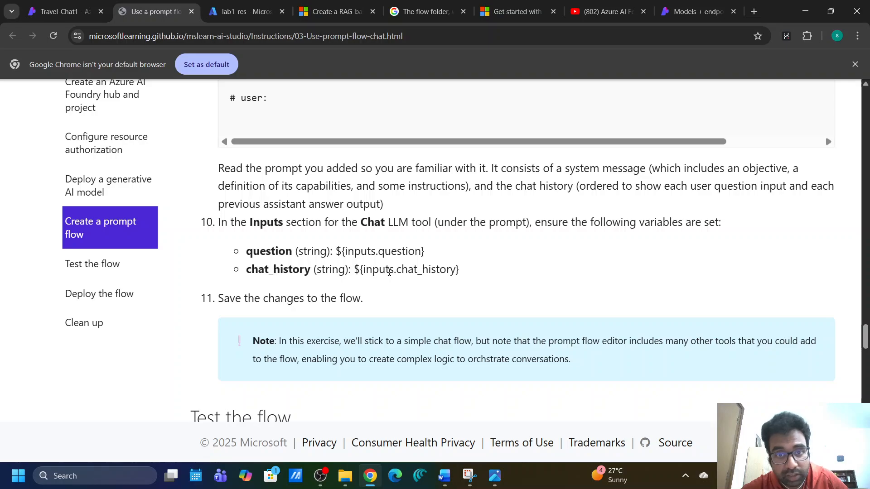
Return to the Travel-Chat1 flow and check the question and chat_history values against the lab guide.
click(68, 11)
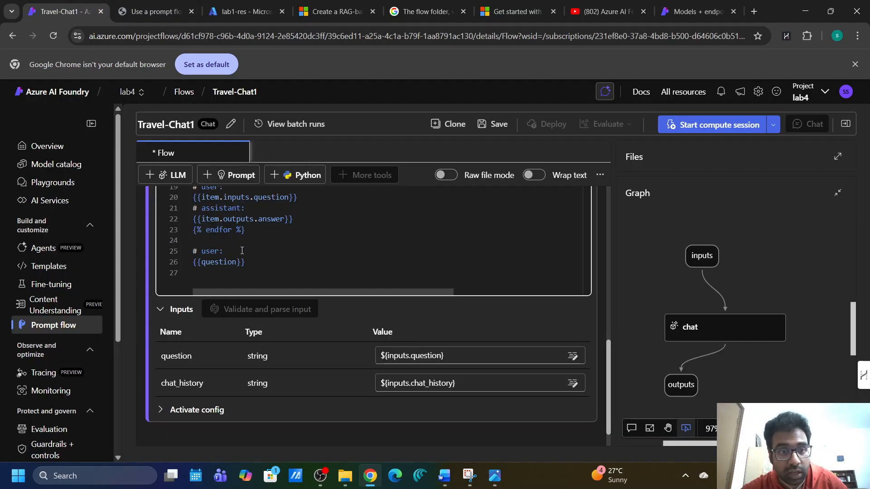
drag(454, 356, 344, 357)
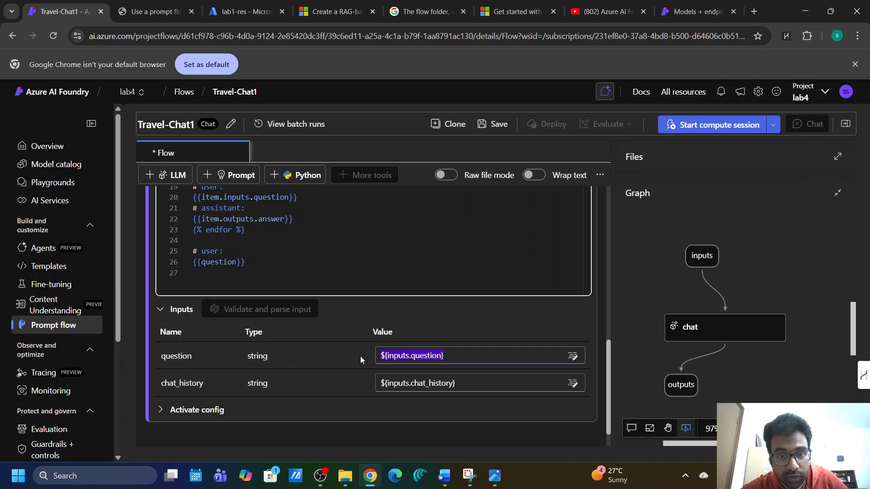
double_click(192, 355)
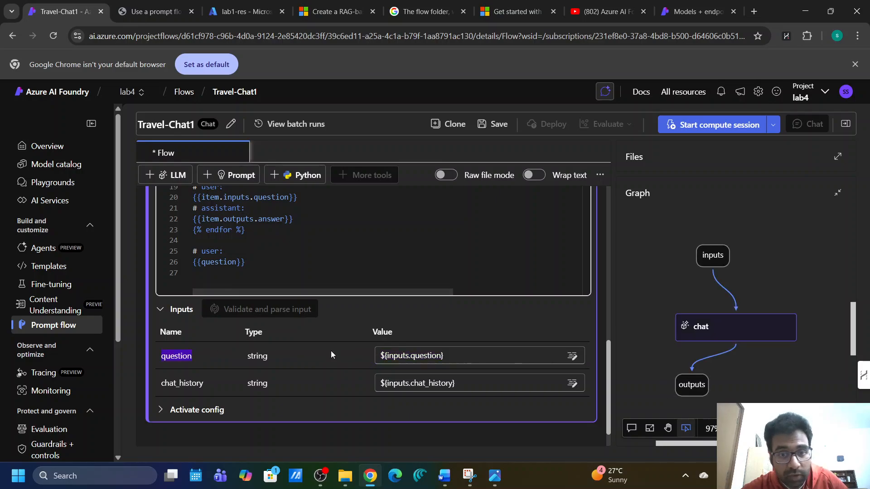
click(452, 357)
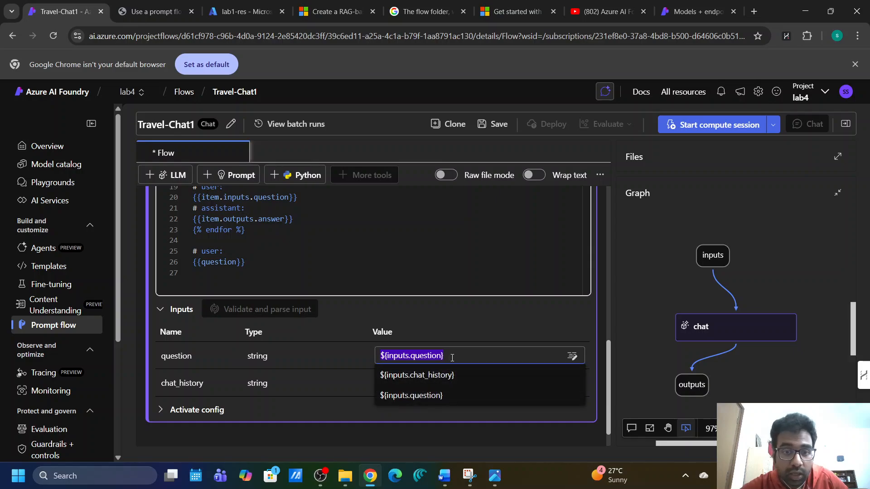
click(203, 387)
click(449, 384)
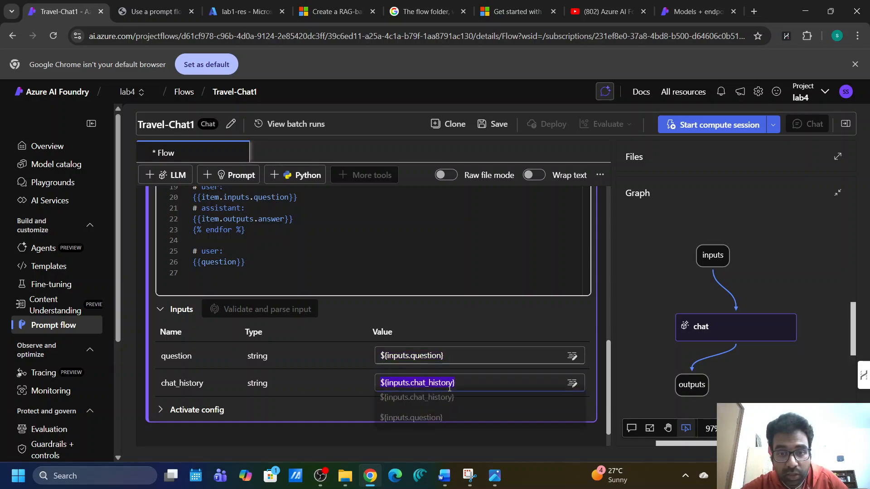
click(298, 445)
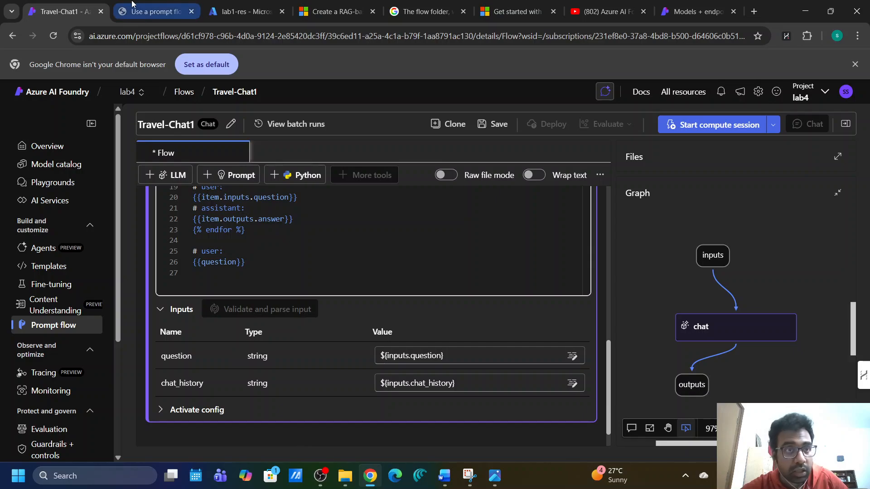
Review the lab guide's instruction on saving the flow and its travel prompt text.
click(151, 12)
scroll(316, 335, down, 1)
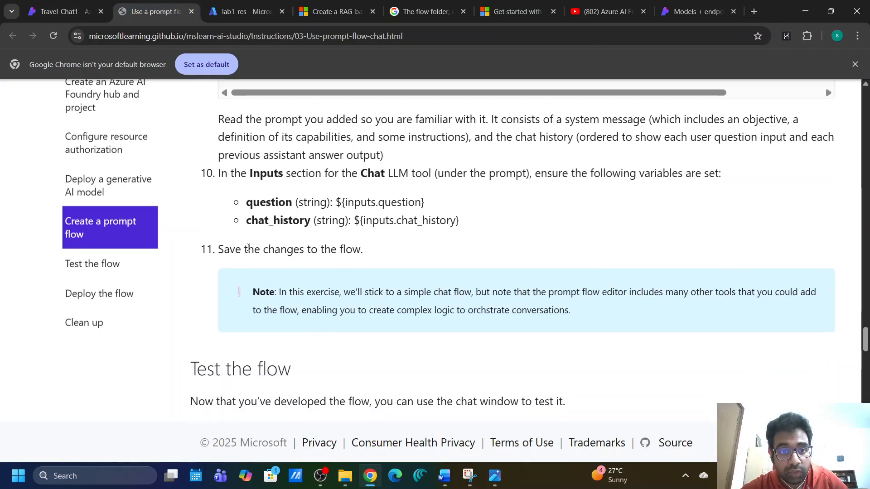
scroll(365, 258, up, 6)
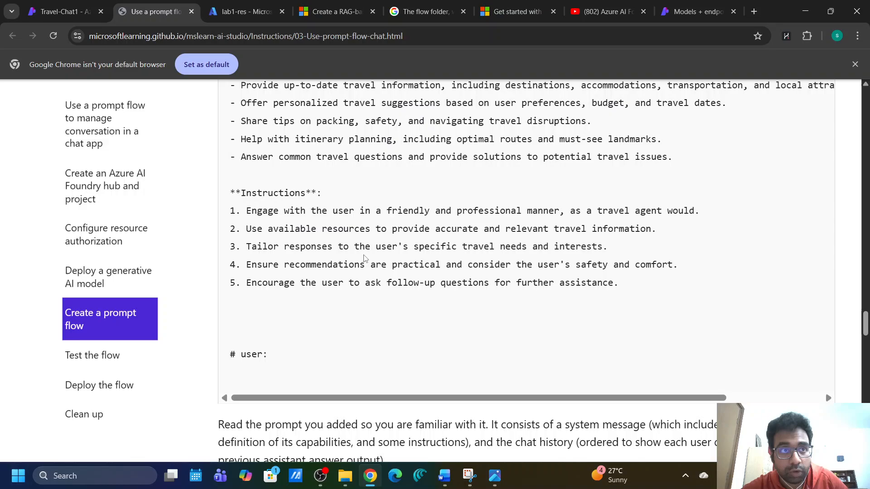
Return to the Travel-Chat1 flow from the lab guide and save the flow.
click(59, 11)
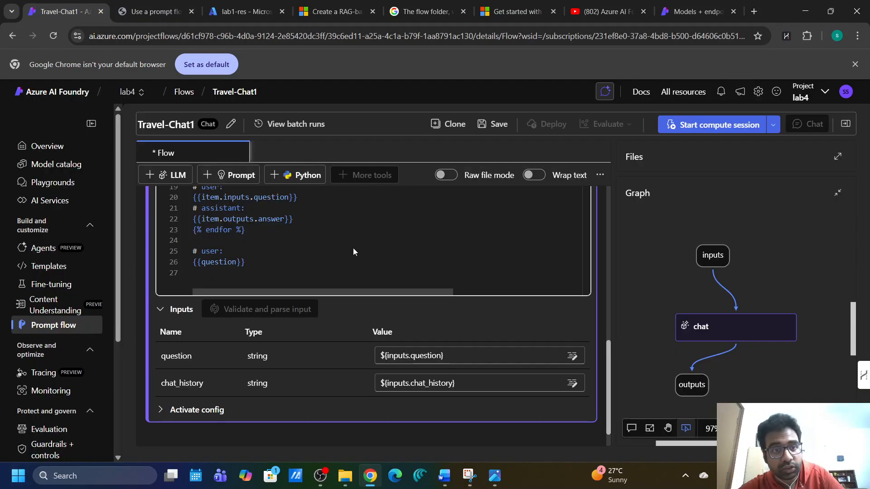
key(ctrl+s)
click(420, 10)
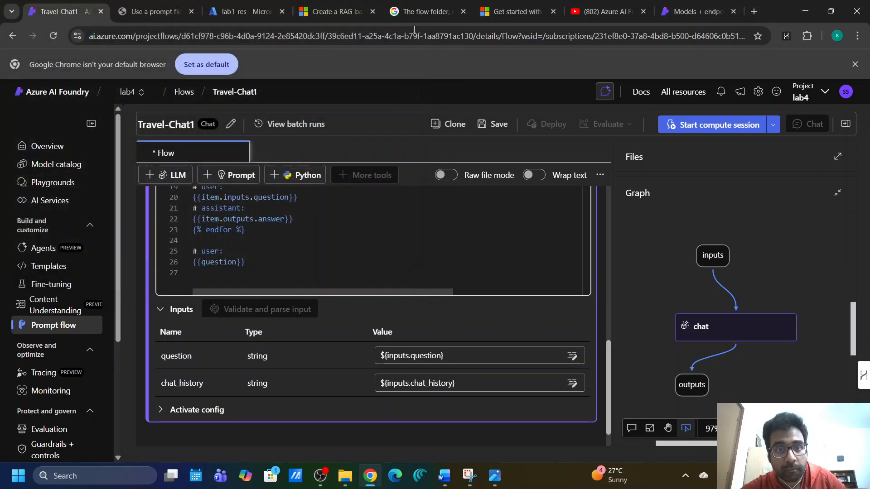
click(311, 236)
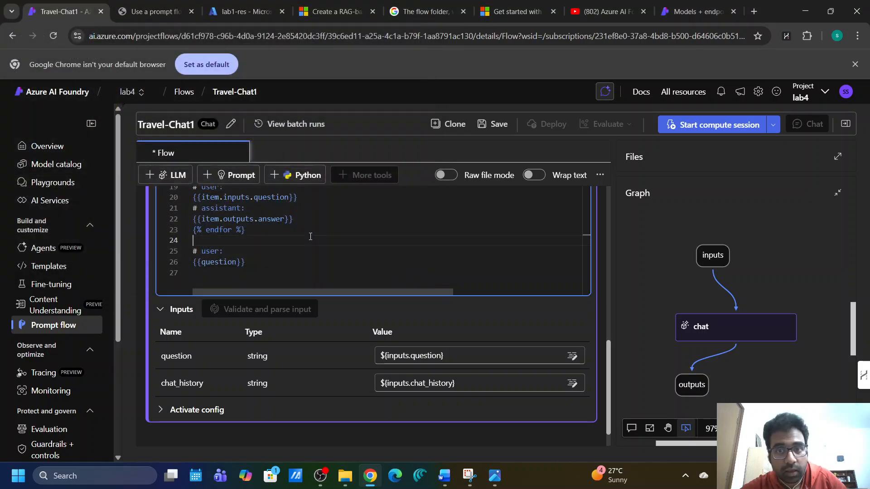
click(494, 124)
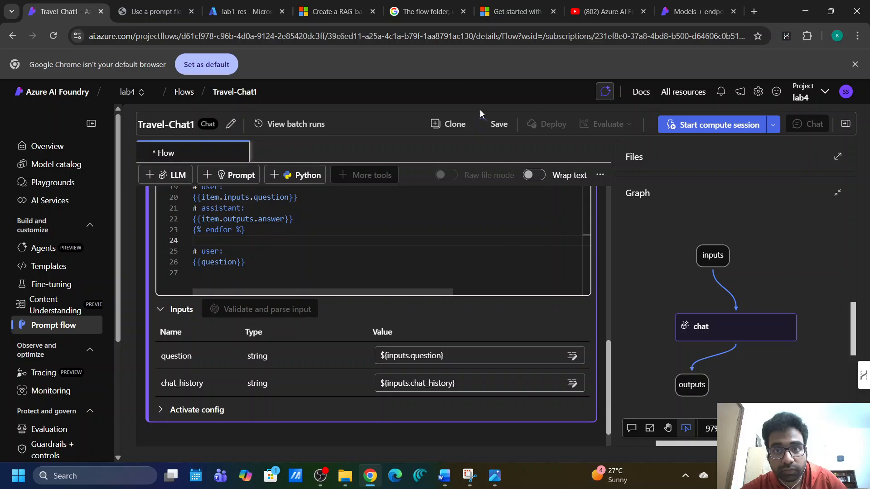
Start a compute session for the Travel-Chat1 flow.
click(152, 11)
click(64, 10)
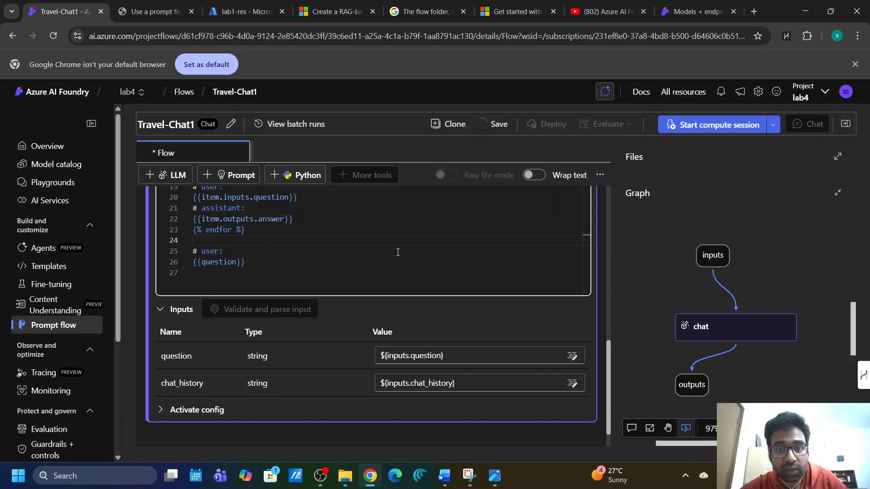
click(226, 5)
click(151, 12)
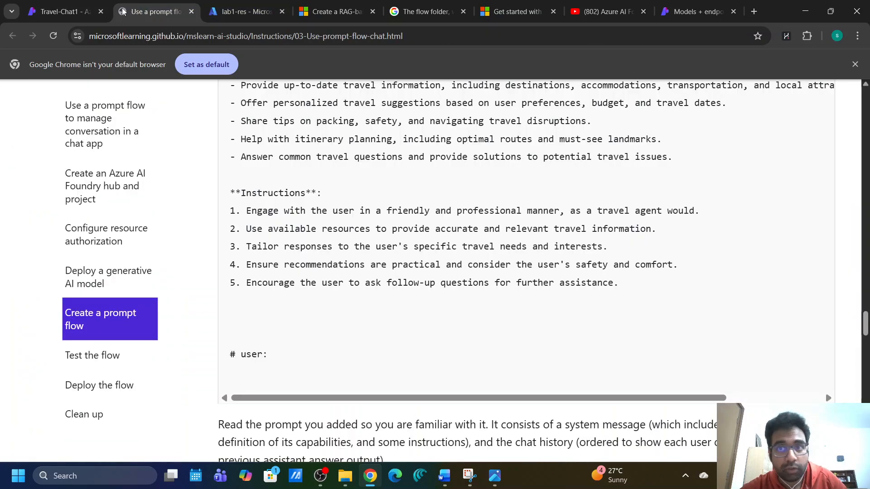
click(64, 12)
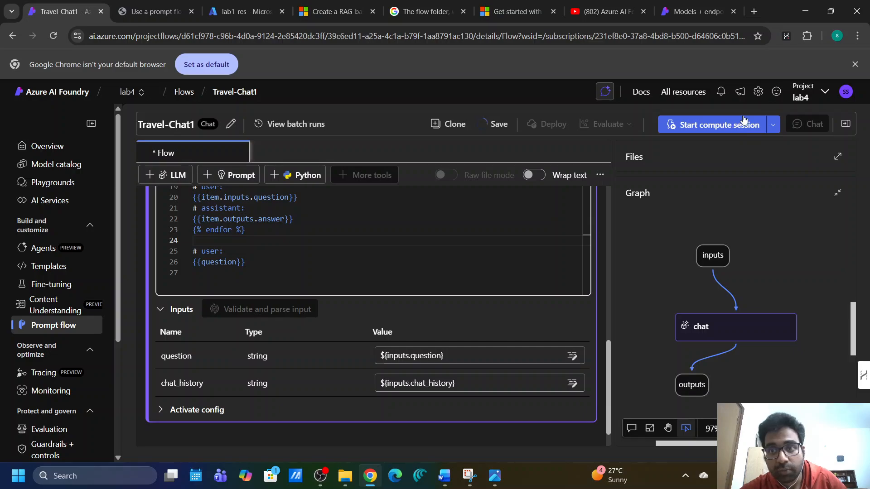
click(728, 127)
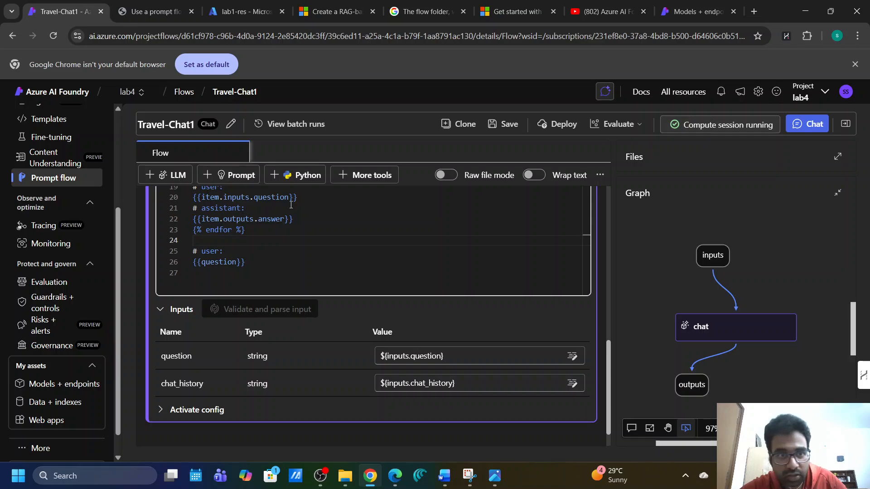
Look through the list of additional tools that can be added to the flow.
click(353, 179)
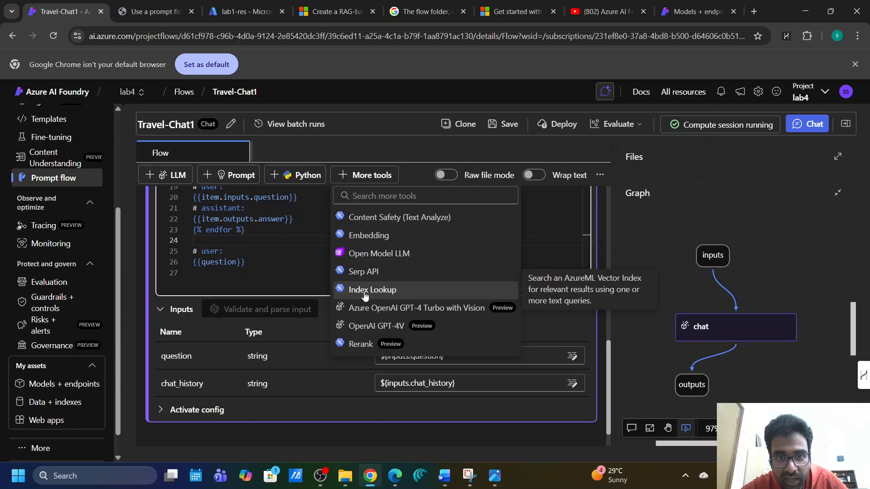
click(360, 176)
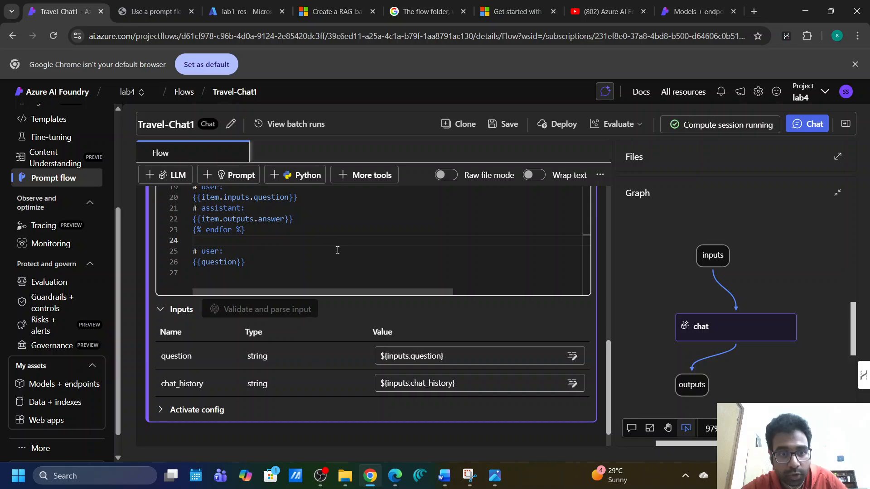
scroll(338, 250, down, 1)
scroll(338, 250, up, 4)
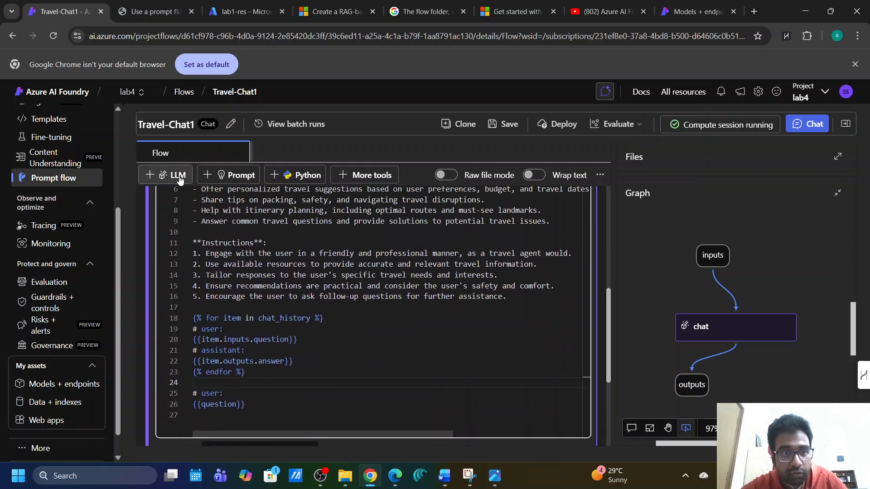
Add a second LLM node named chat2 to the flow, after the chat node.
click(178, 176)
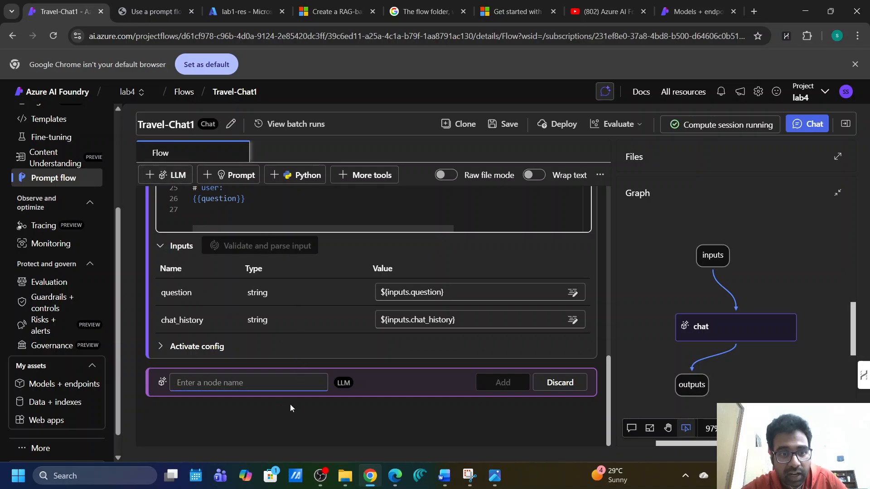
scroll(229, 385, up, 8)
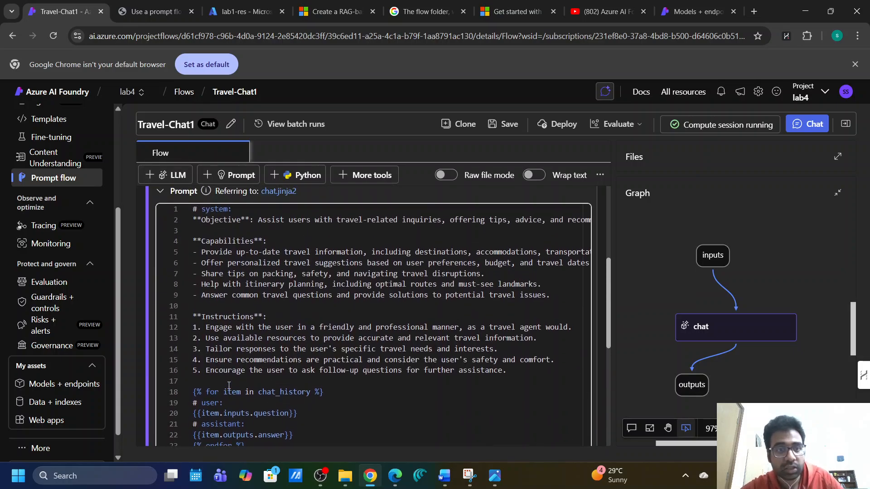
scroll(229, 386, up, 3)
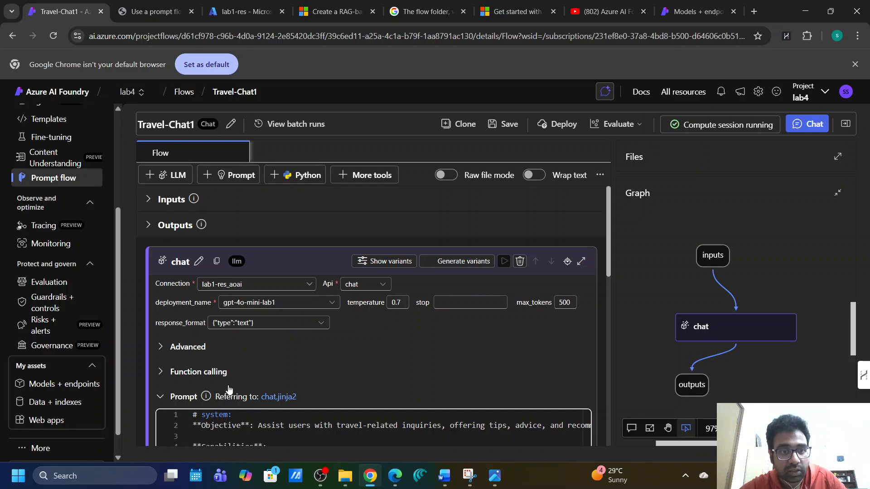
scroll(229, 390, down, 11)
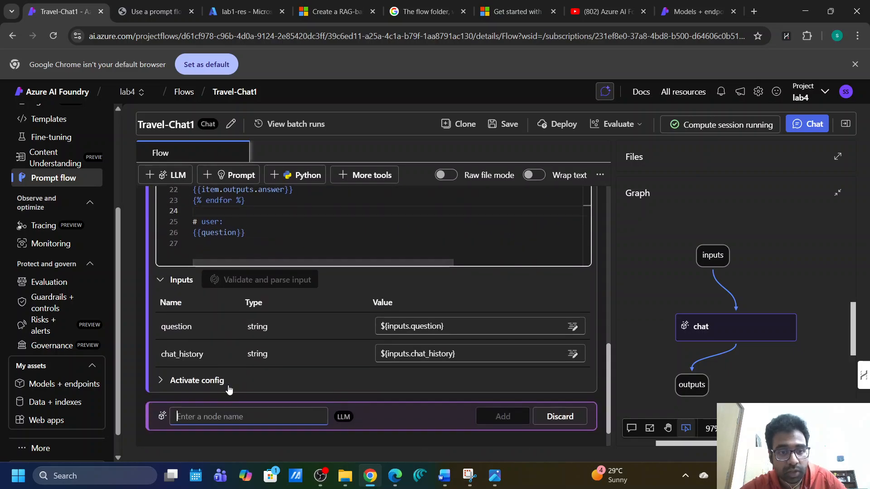
text(chat2)
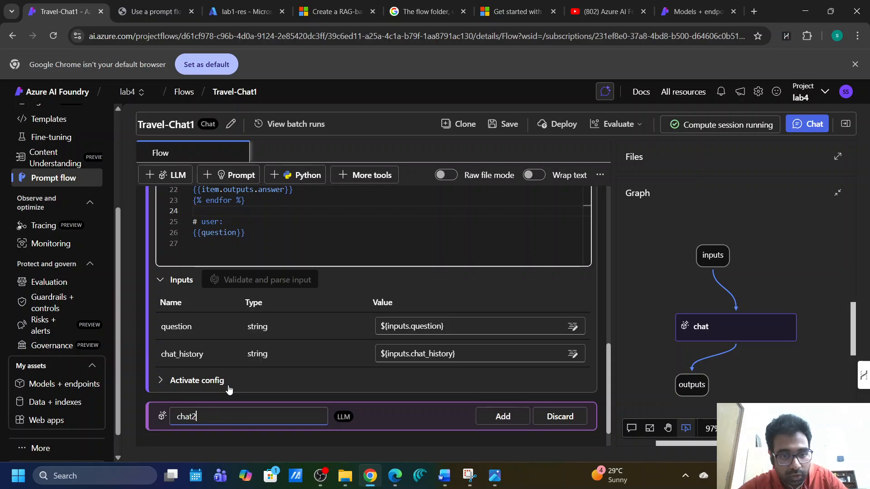
click(492, 416)
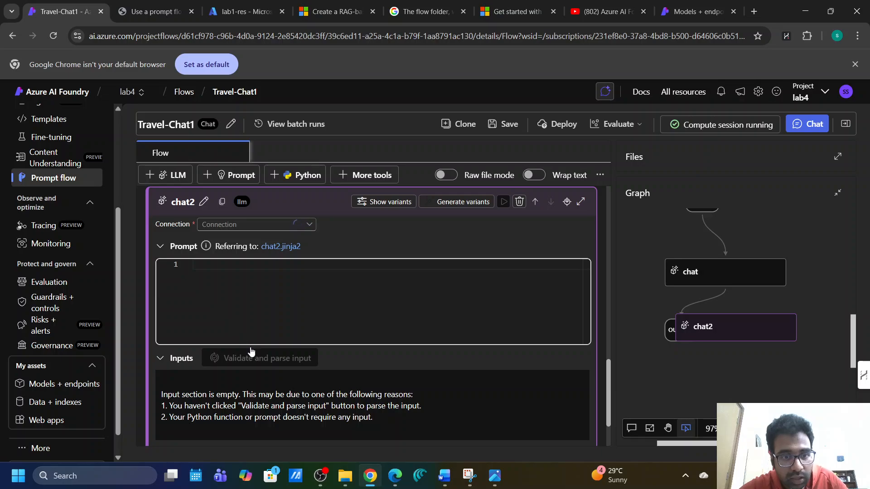
Copy the {{item.inputs.question}} expression from the chat node's prompt into the empty chat2 prompt.
click(285, 284)
key(ctrl+v)
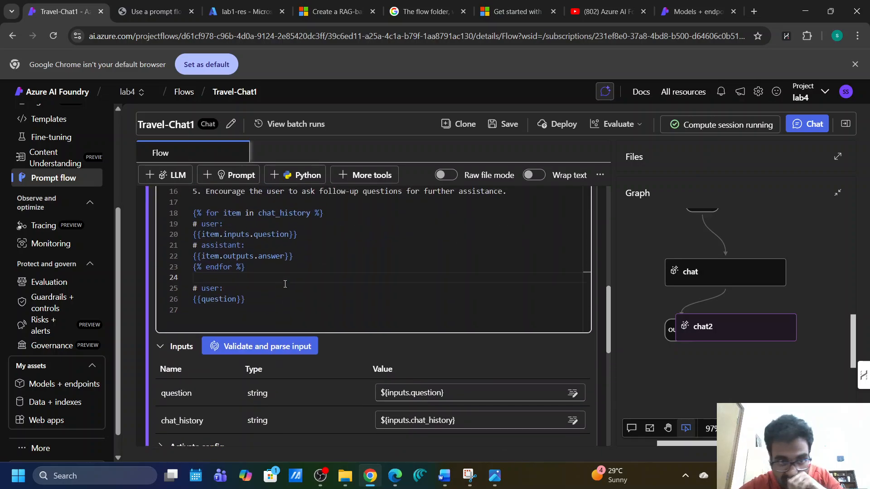
scroll(252, 293, up, 1)
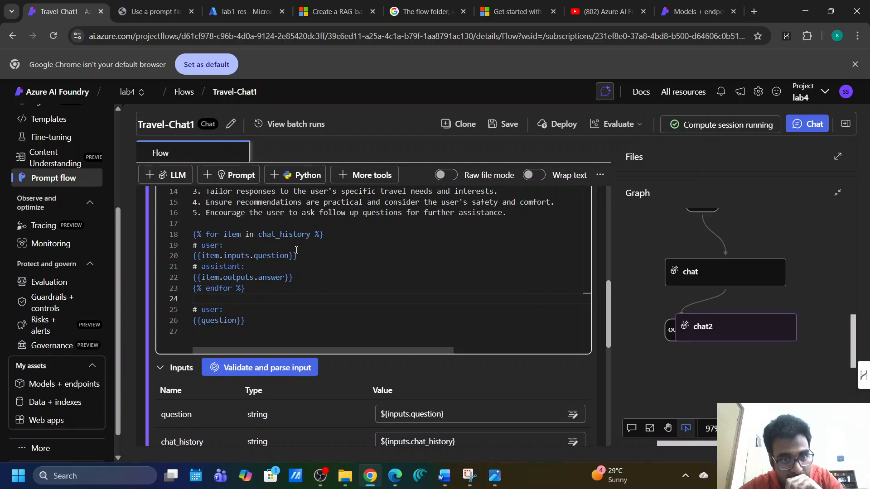
drag(301, 256, 192, 257)
key(ctrl+c)
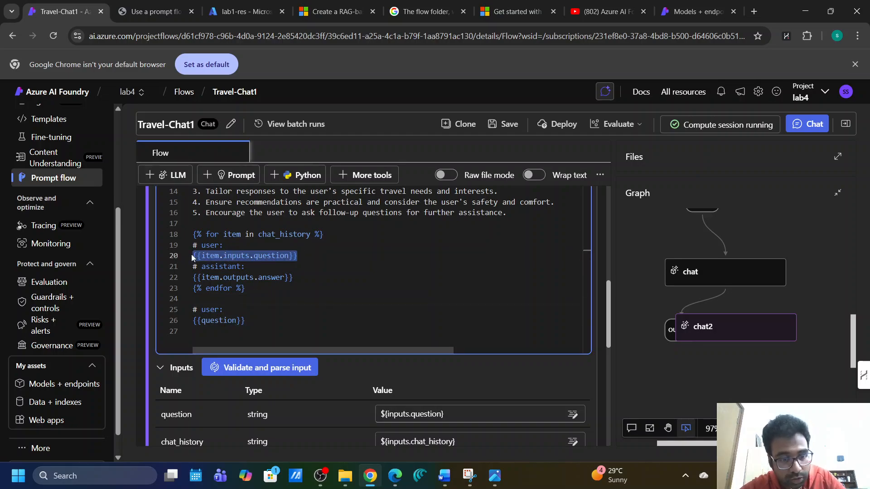
scroll(317, 295, down, 5)
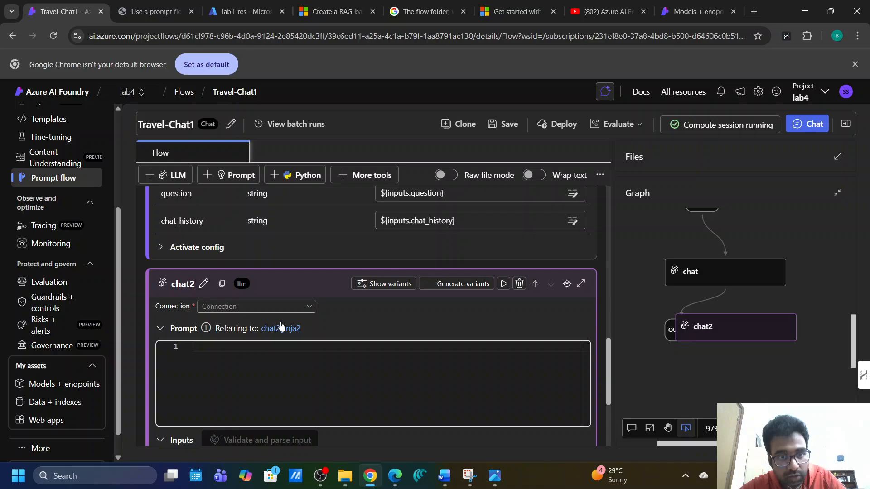
click(223, 371)
key(ctrl+v)
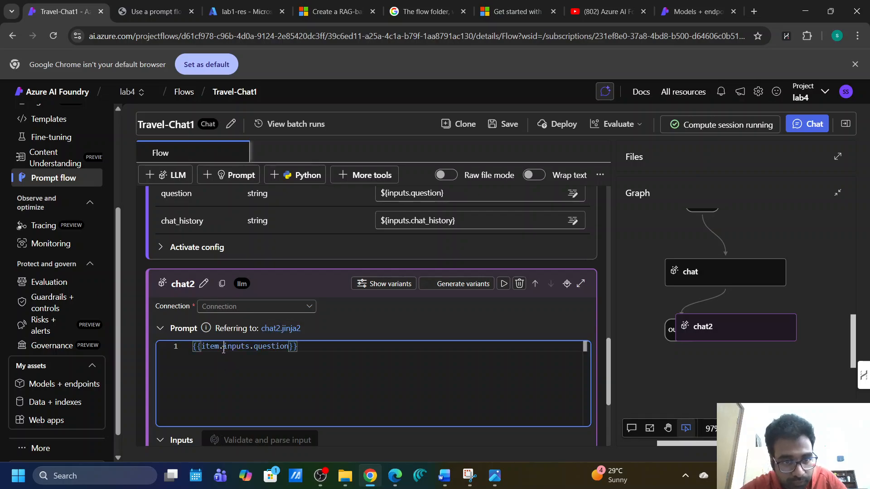
Remove the item prefix from the chat2 prompt's expression so it reads {{inputs.question}}.
click(223, 346)
key(BackSpace)
key(BackSpace)
key(BackSpace)
key(BackSpace)
key(BackSpace)
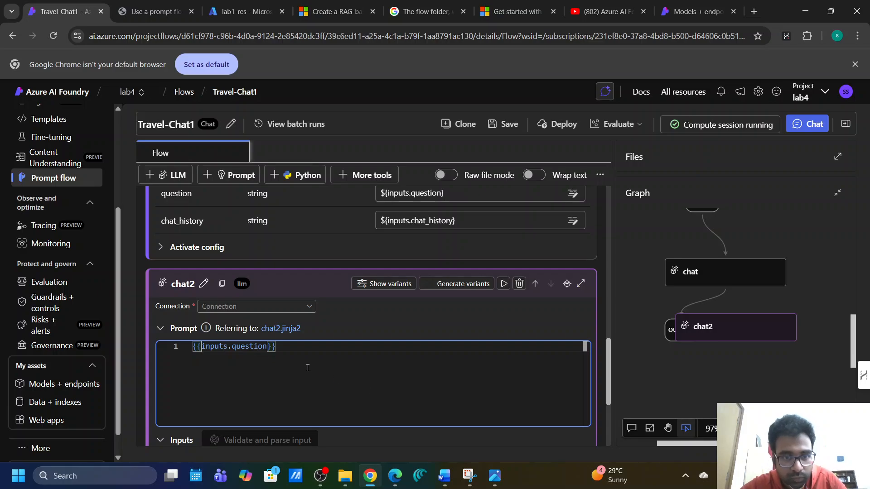
click(307, 367)
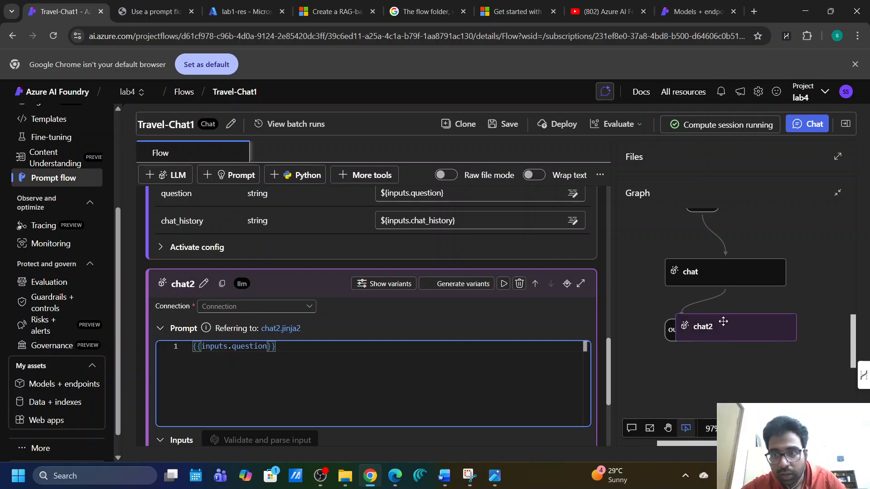
Check which values are available for the inputs variable of the chat2 node.
scroll(337, 366, down, 3)
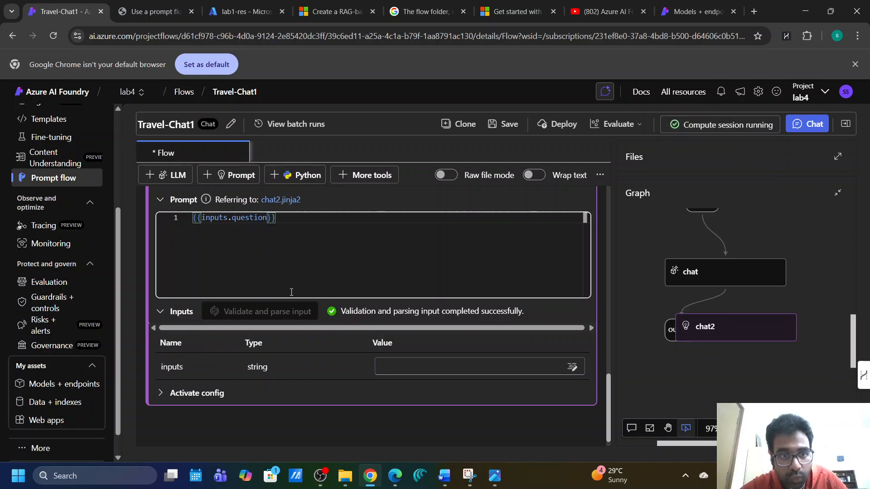
click(259, 274)
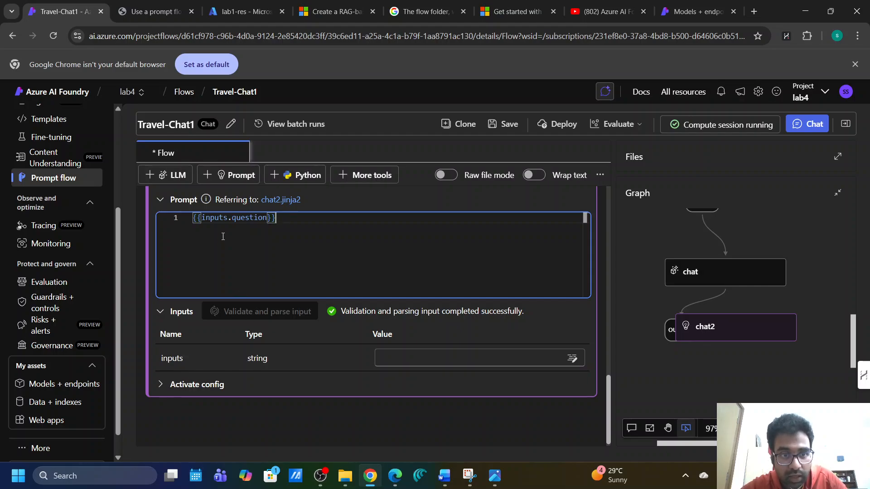
click(396, 360)
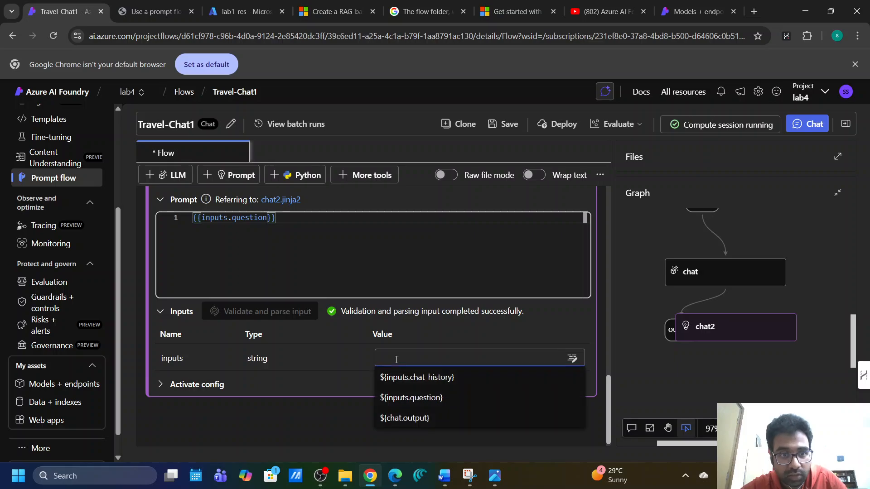
click(280, 287)
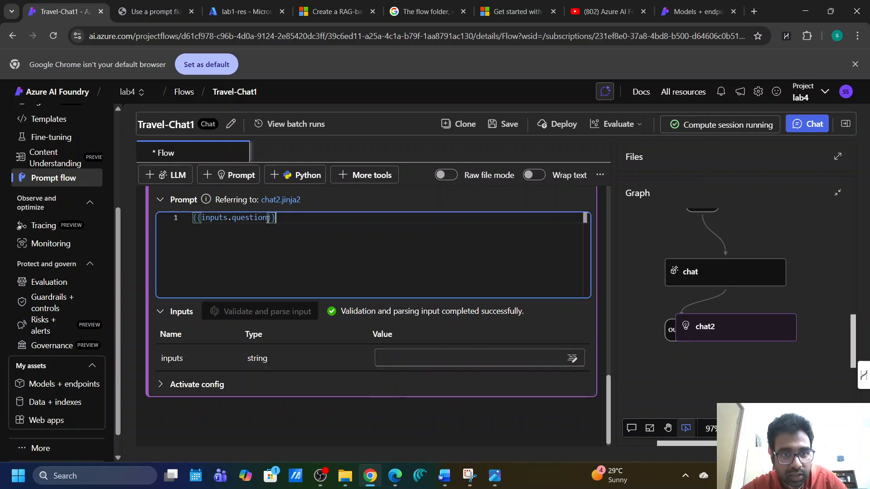
Replace the variable in the chat2 prompt with question_2, then validate and parse the node's inputs.
key(BackSpace)
key(BackSpace)
key(BackSpace)
key(BackSpace)
key(BackSpace)
key(BackSpace)
key(BackSpace)
key(BackSpace)
key(BackSpace)
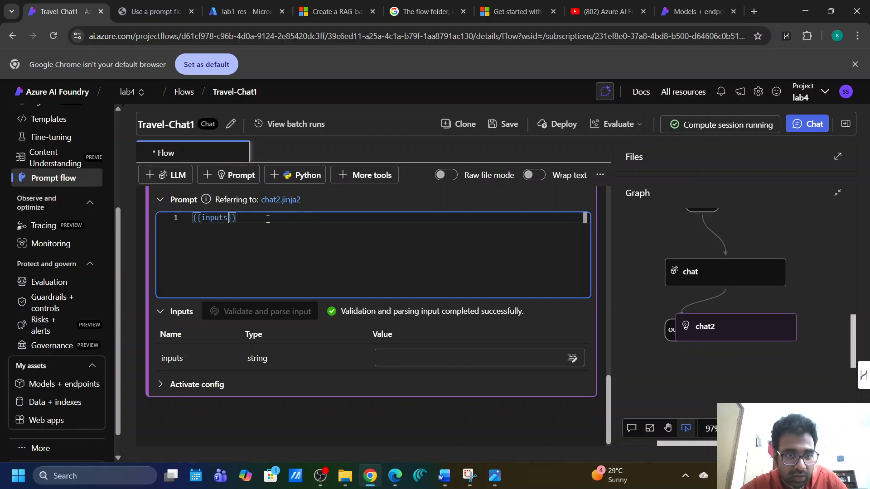
key(BackSpace)
key(BackSpace)
key(BackSpace)
key(BackSpace)
key(BackSpace)
key(BackSpace)
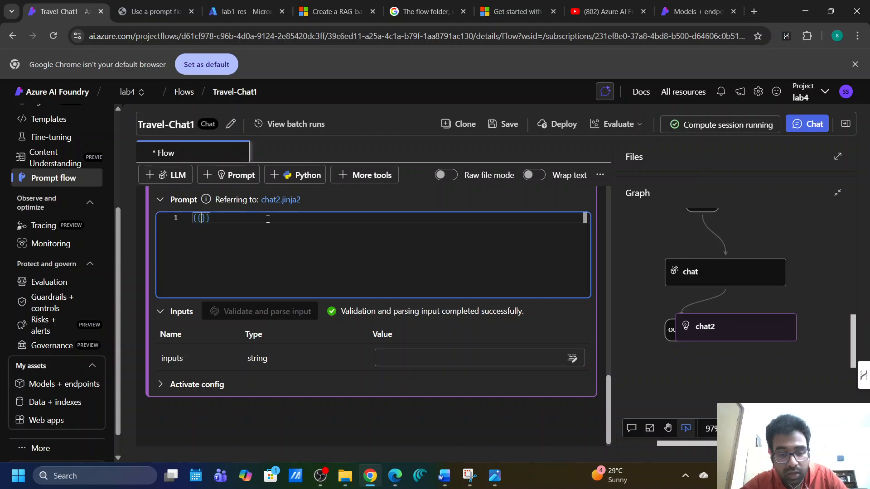
text(question_)
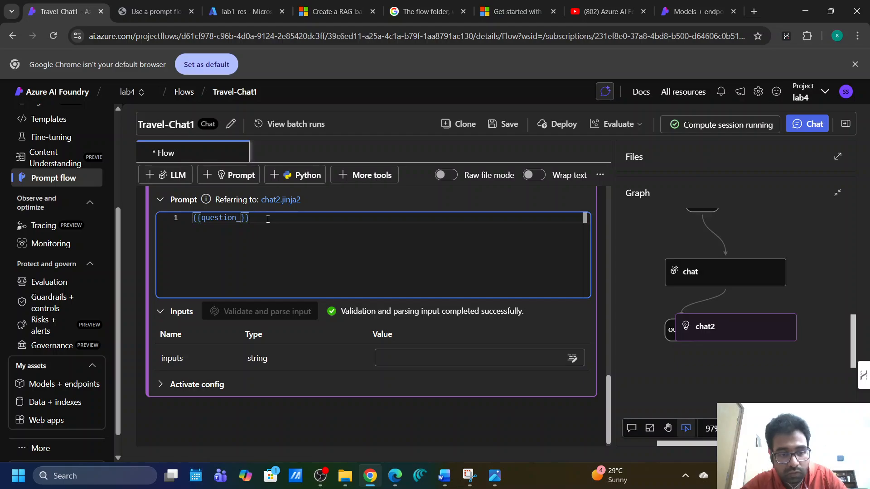
text(2)
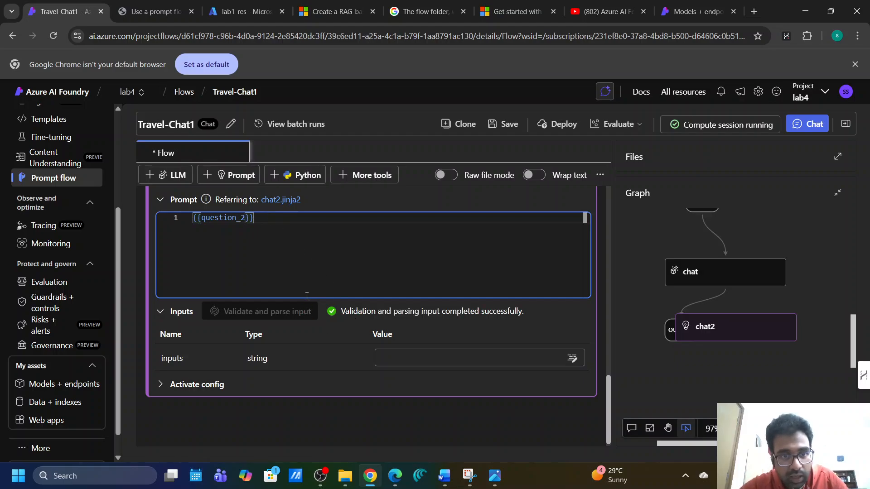
click(277, 312)
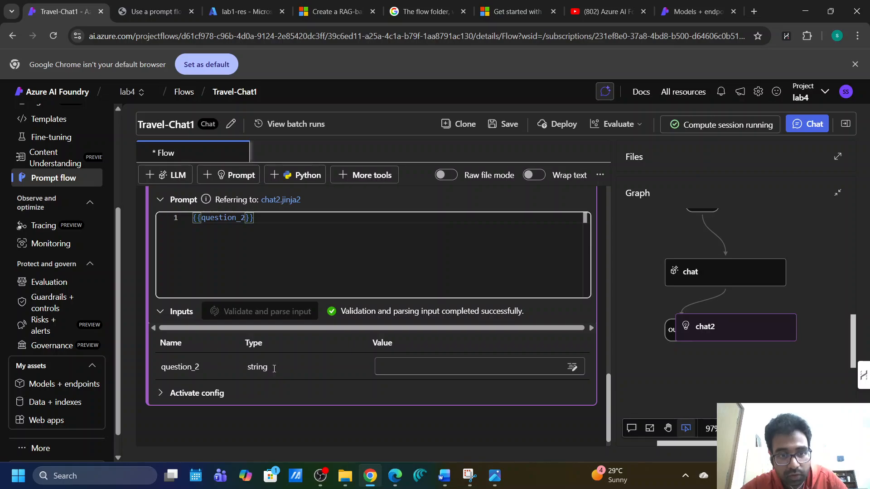
Set the question_2 input of the chat2 node to ${chat.output} and inspect the node's connection in the flow graph.
click(403, 372)
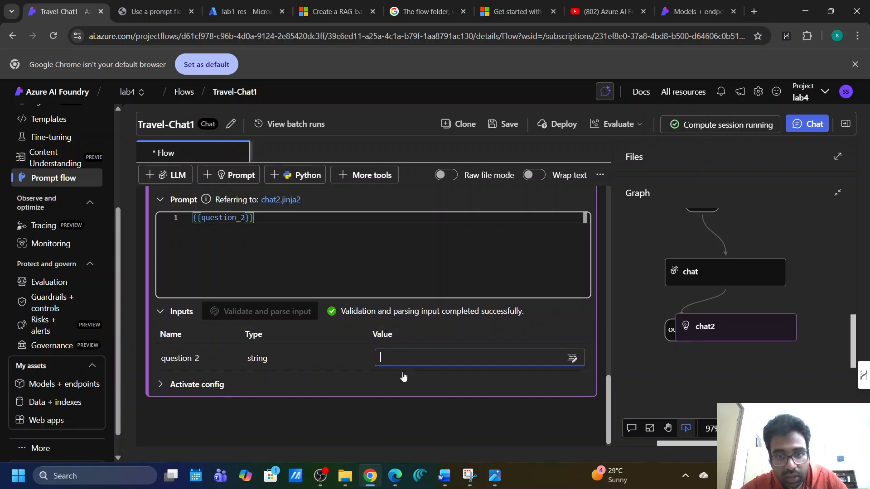
scroll(416, 354, up, 4)
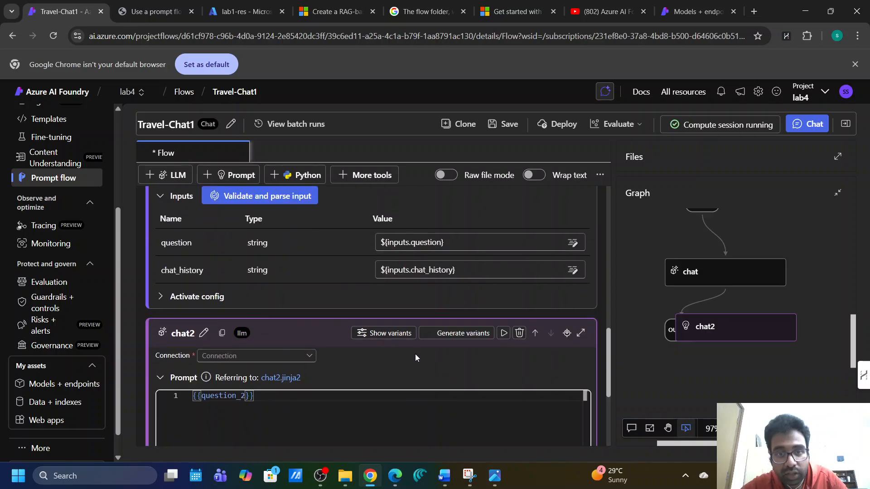
scroll(415, 354, down, 4)
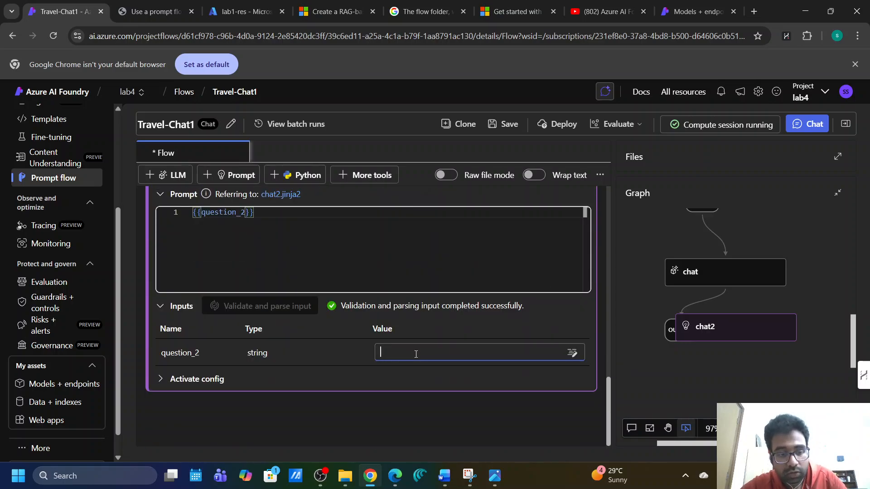
text(in)
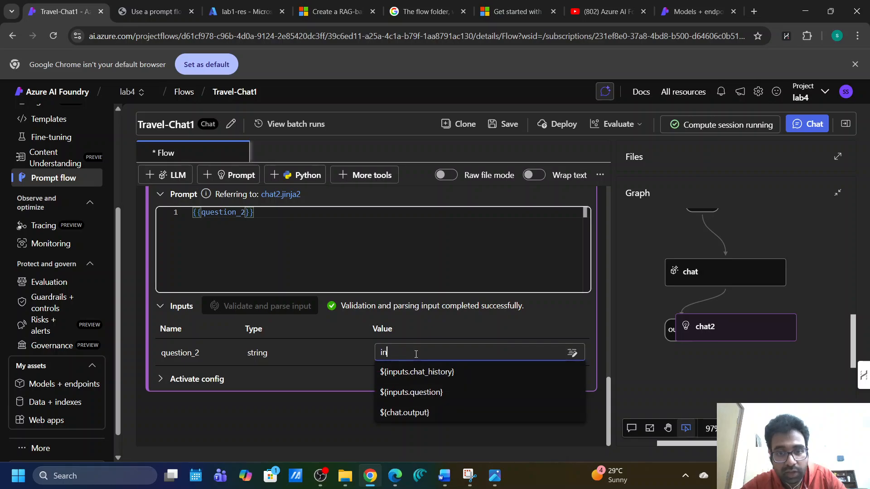
click(414, 413)
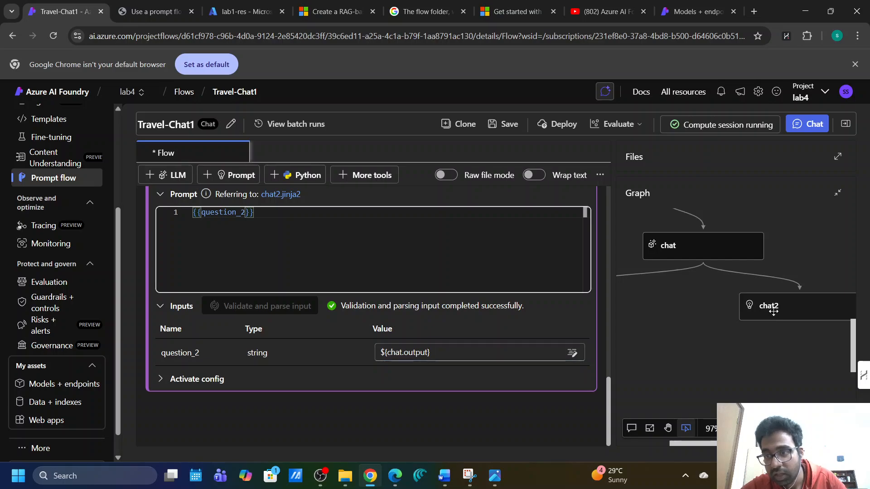
click(771, 307)
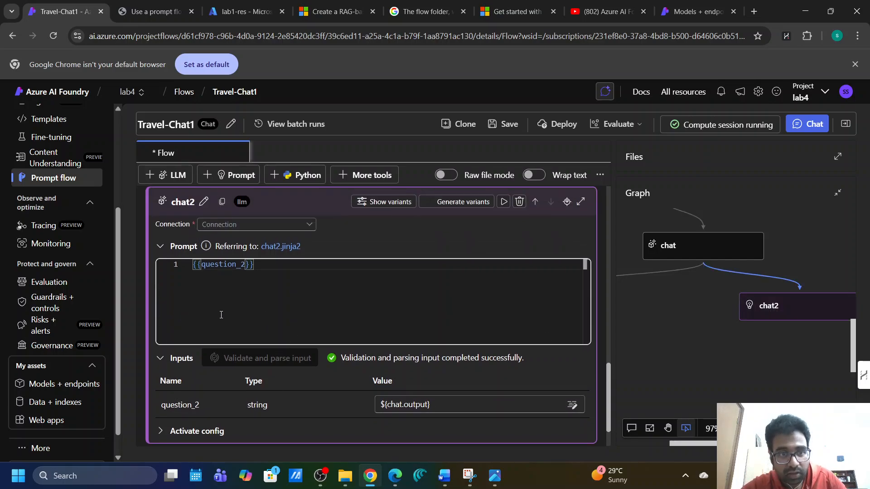
scroll(739, 353, down, 5)
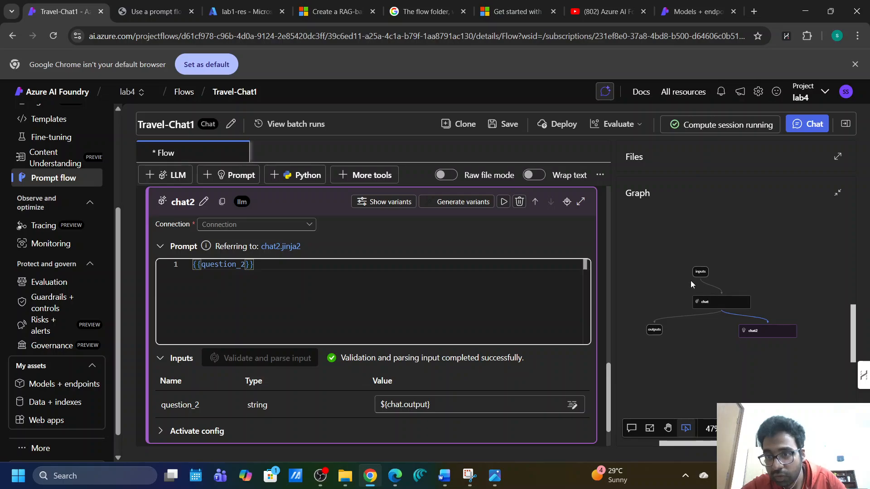
scroll(688, 288, up, 7)
scroll(688, 288, down, 7)
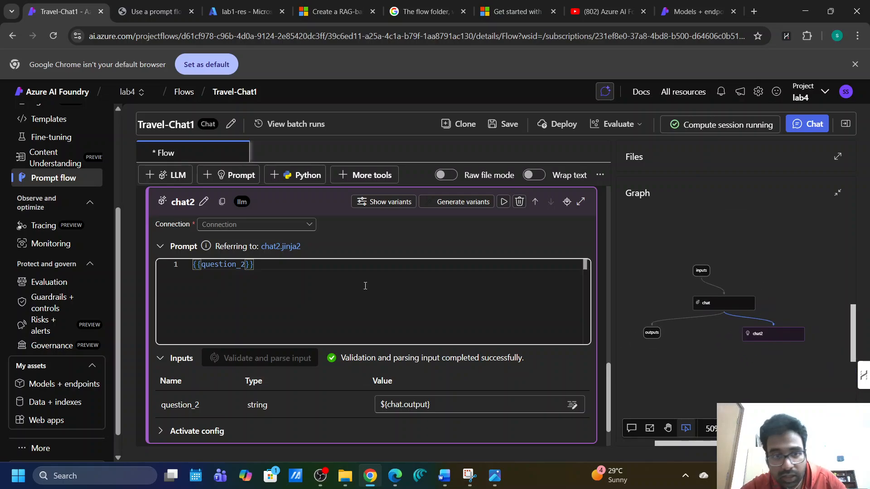
Delete the chat2 node from the flow.
scroll(376, 316, down, 1)
scroll(376, 316, up, 1)
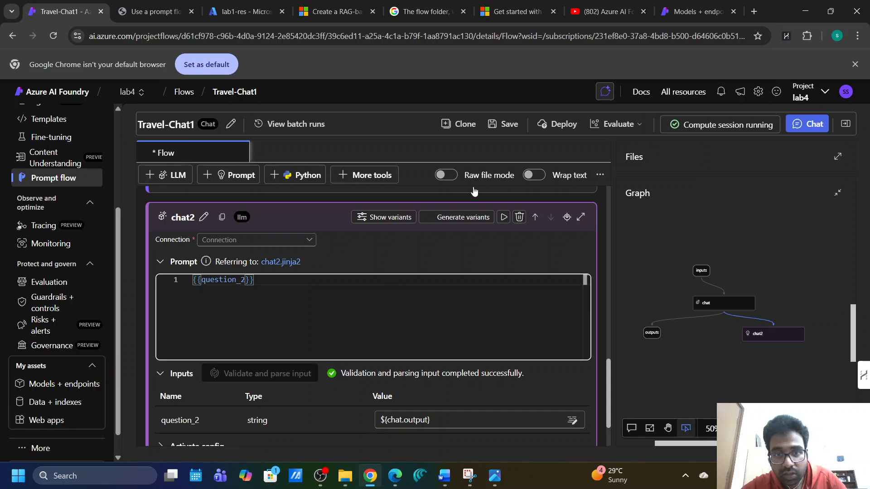
scroll(331, 294, down, 1)
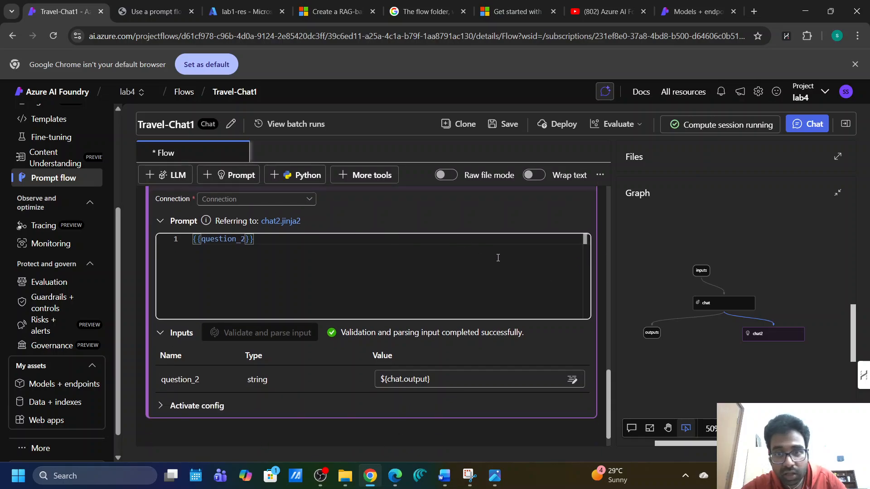
scroll(498, 257, up, 2)
click(516, 266)
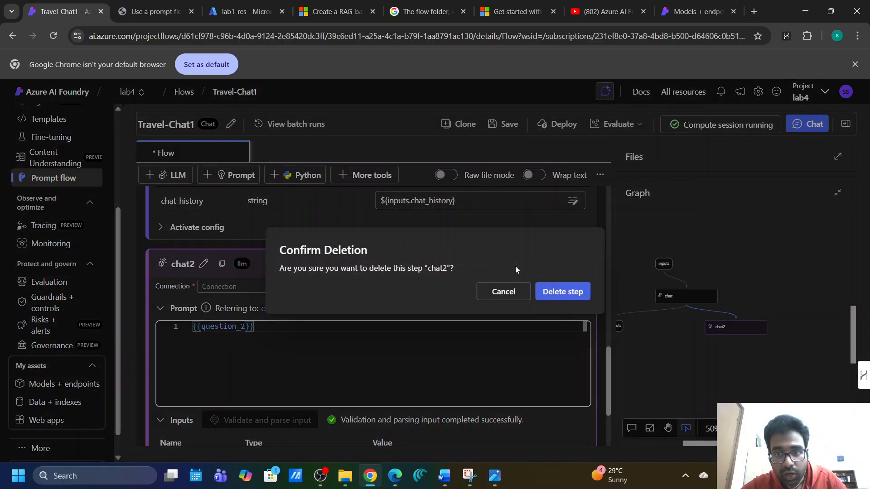
click(548, 289)
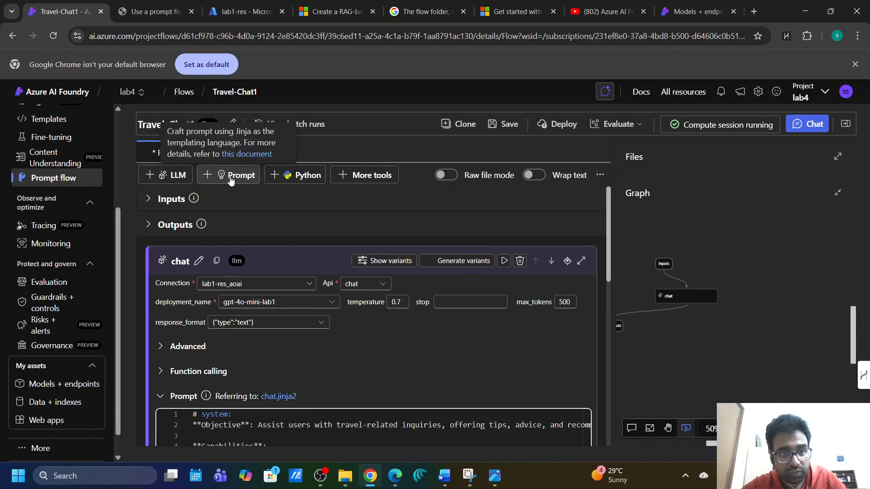
Add a Prompt node named prompt2 to the flow.
click(214, 177)
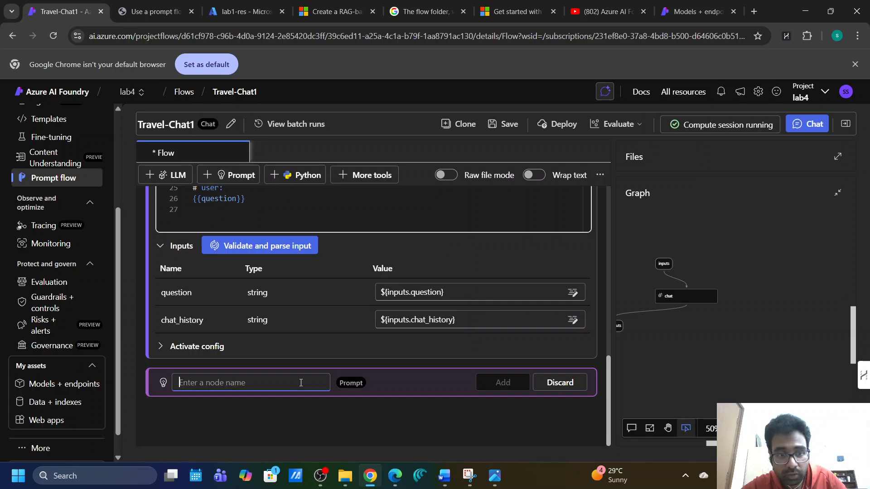
text(prompt2)
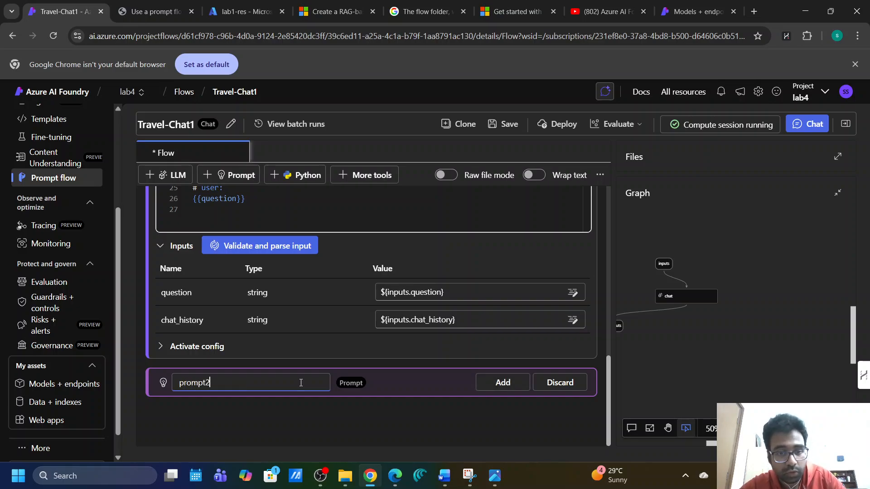
click(516, 384)
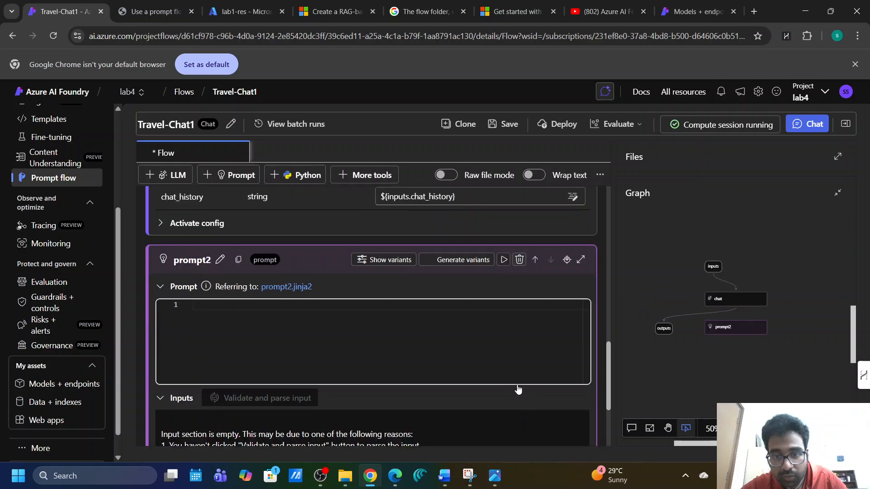
Check which inputs the flow defines before writing the prompt2 node's prompt.
click(226, 253)
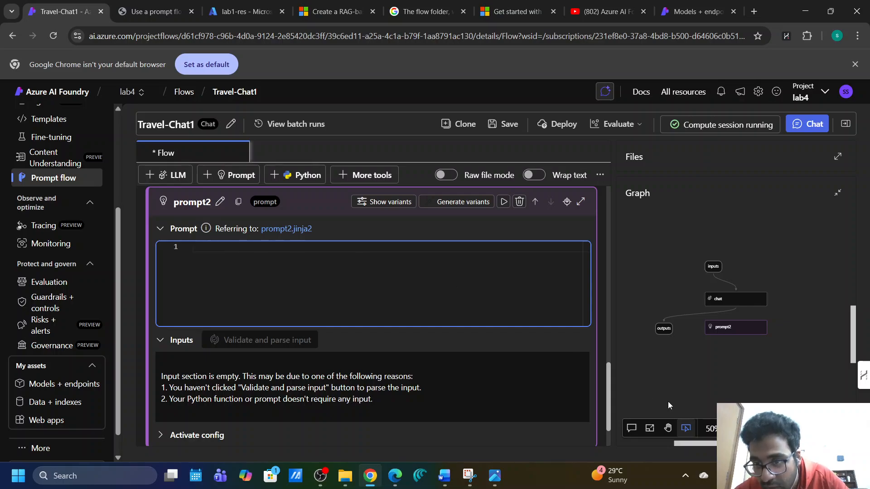
scroll(707, 327, up, 5)
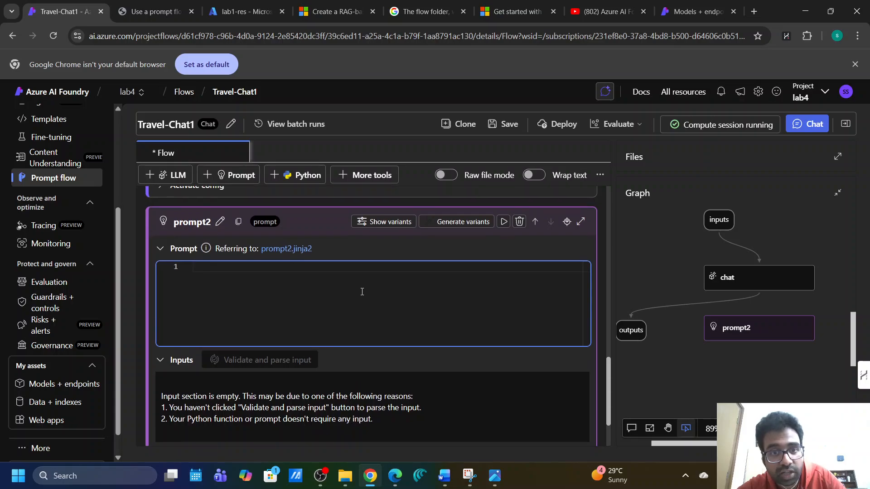
key(ctrl+v)
scroll(362, 291, up, 10)
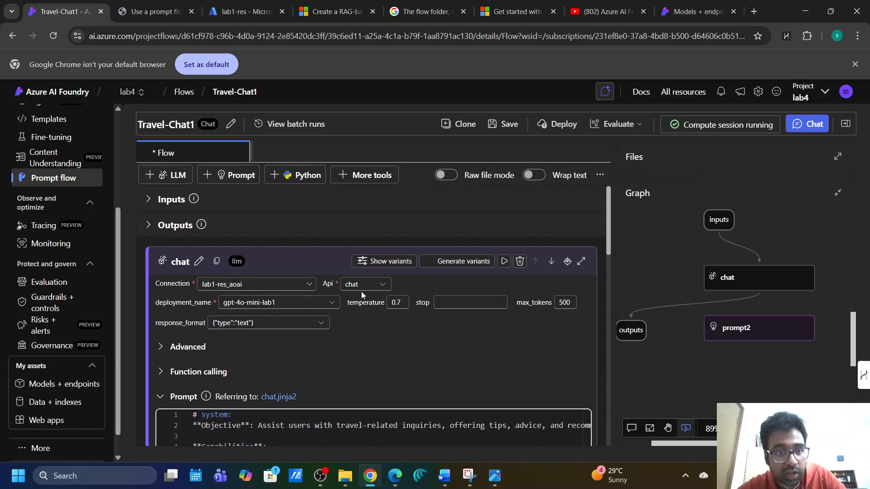
click(177, 208)
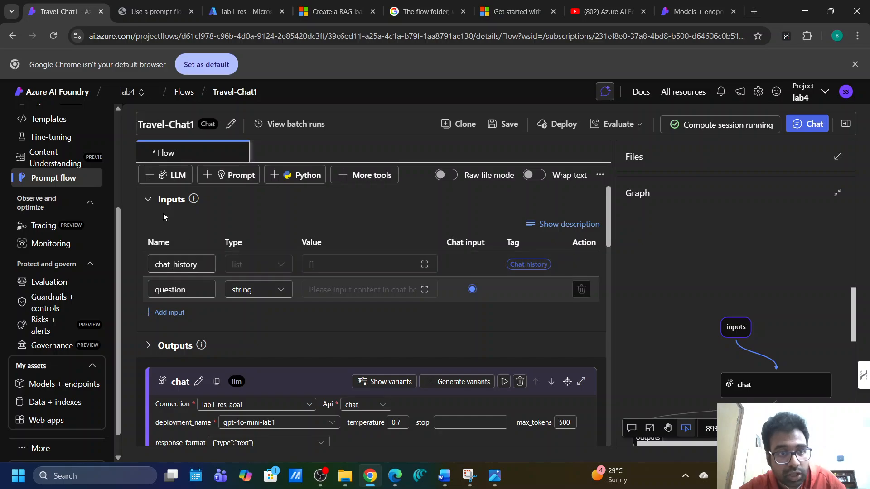
click(147, 200)
scroll(230, 286, down, 10)
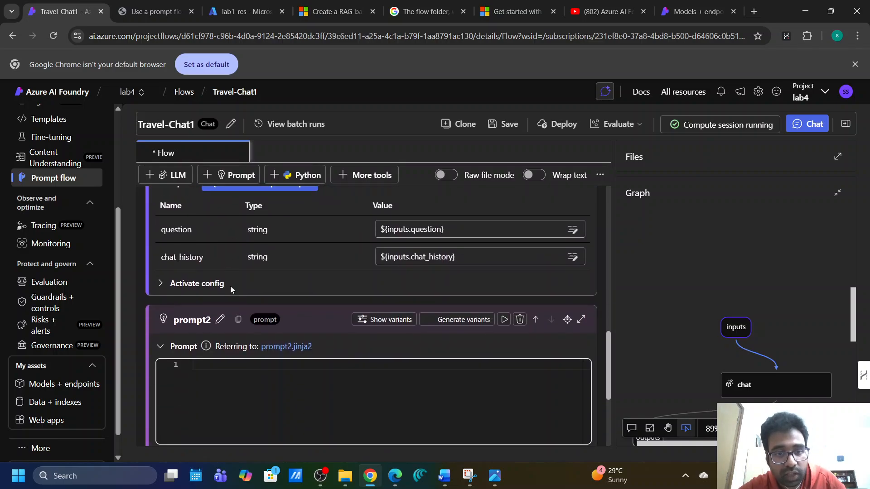
Write "Summarize the {{history}}" as the prompt of the prompt2 node, then validate and parse its inputs.
click(211, 286)
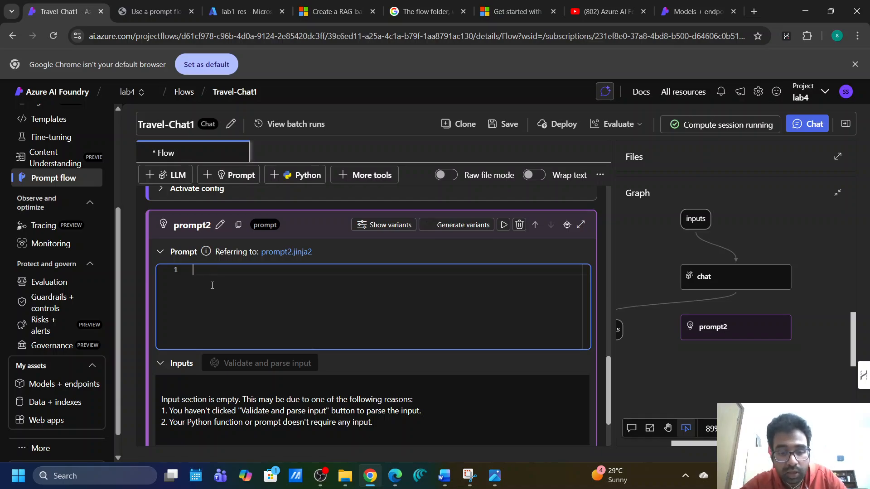
text(history)
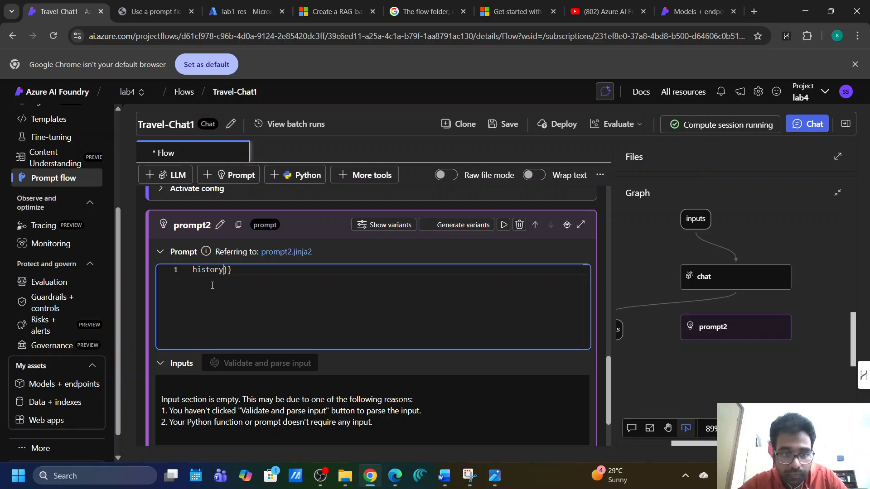
click(212, 285)
text({{)
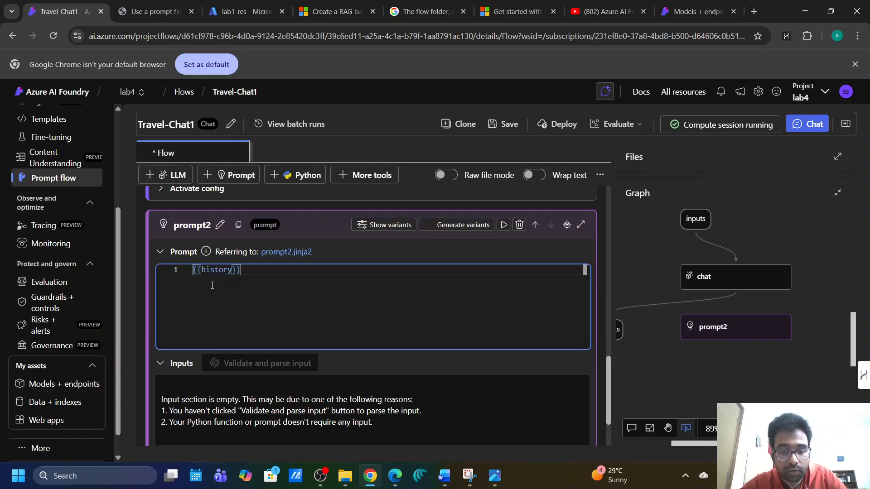
key(Home)
text(Summarize )
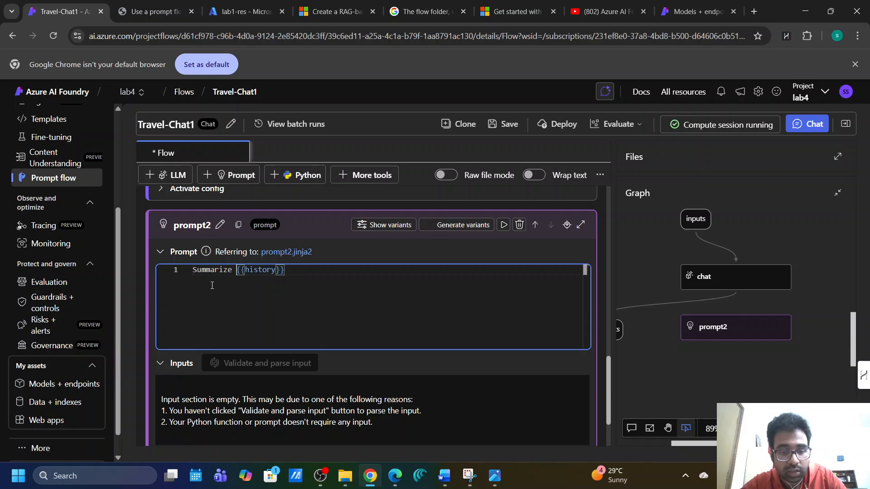
text(the)
key(End)
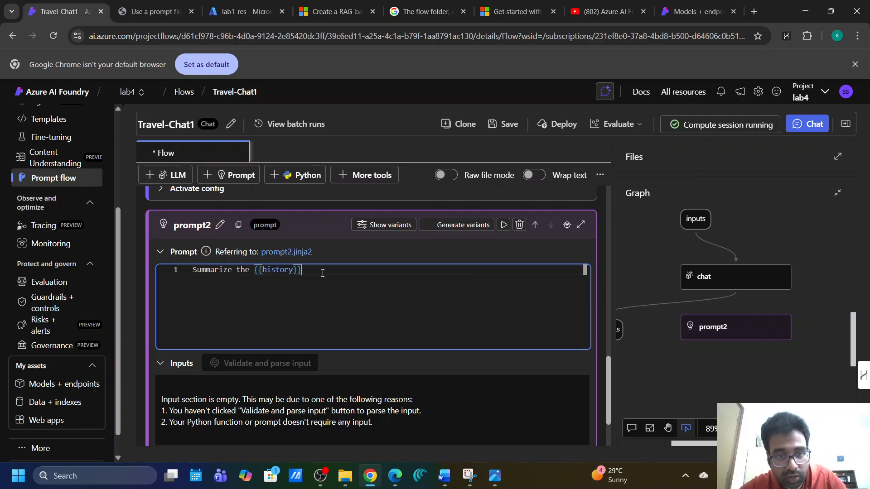
scroll(296, 304, down, 1)
click(263, 323)
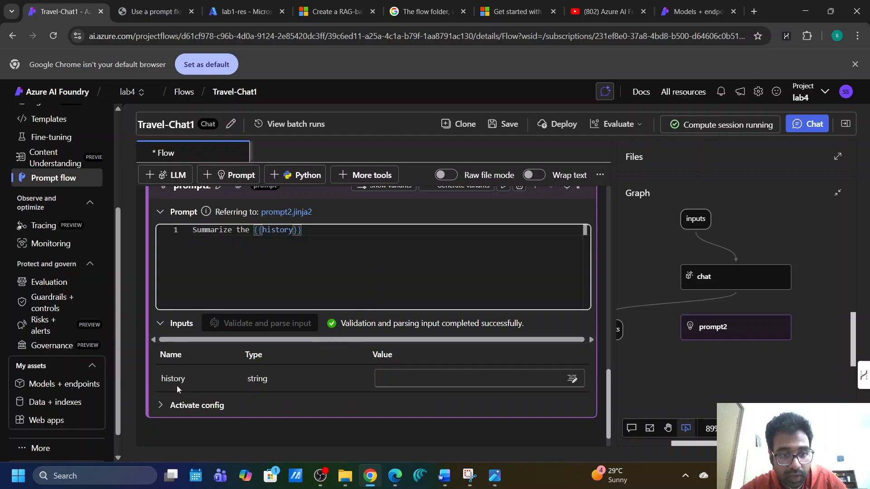
Set the history input of the prompt2 node to ${inputs.chat_history}.
drag(188, 376, 151, 381)
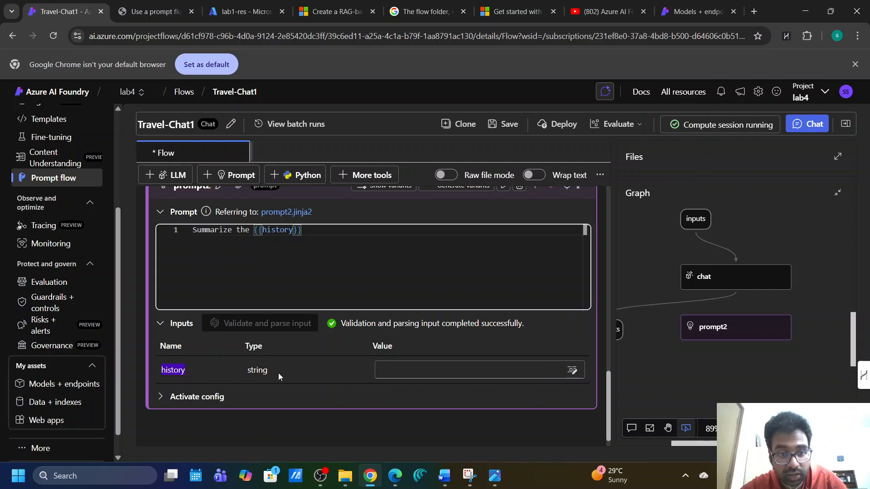
click(394, 372)
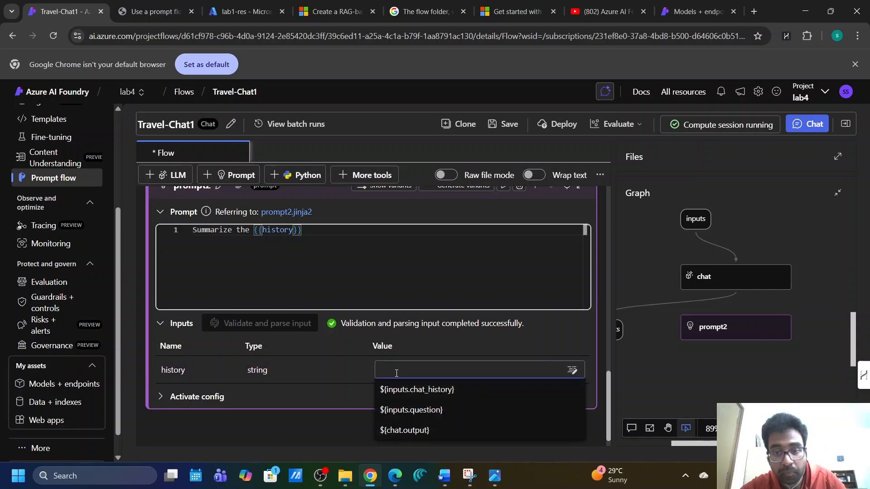
click(427, 392)
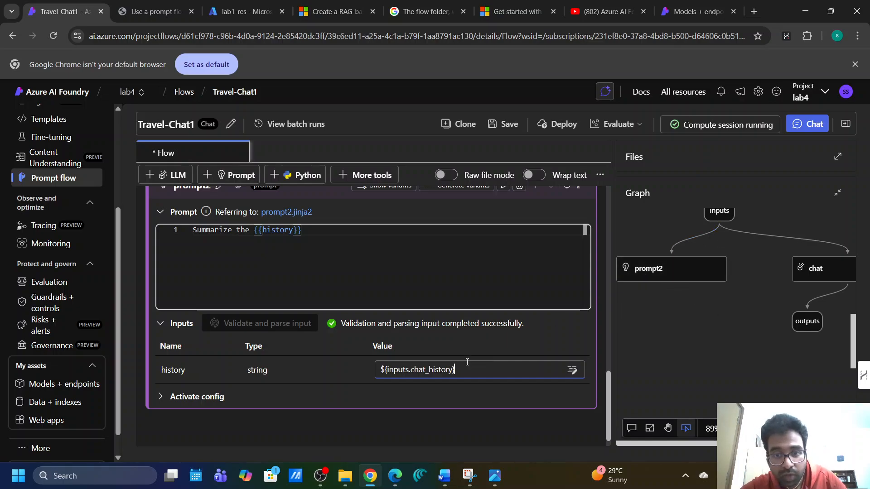
Clear the value of prompt2's history input and try to enter an expression starting with ${ by hand.
key(BackSpace)
key(BackSpace)
key(BackSpace)
key(BackSpace)
key(BackSpace)
key(BackSpace)
key(BackSpace)
key(BackSpace)
key(BackSpace)
key(BackSpace)
key(BackSpace)
key(BackSpace)
key(BackSpace)
key(BackSpace)
key(BackSpace)
key(BackSpace)
key(BackSpace)
key(BackSpace)
key(BackSpace)
key(BackSpace)
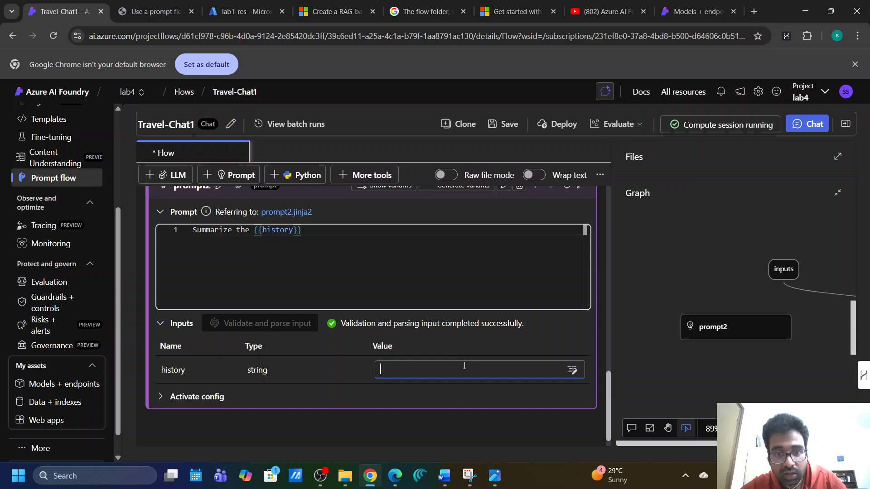
text($)
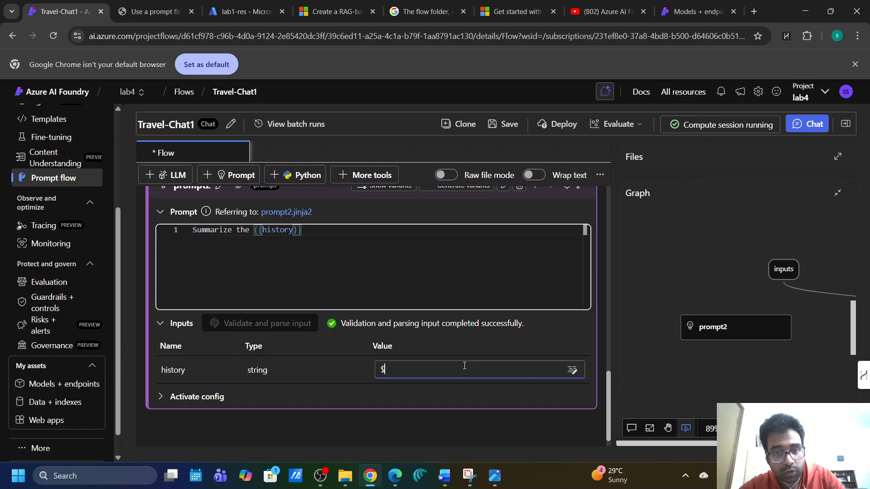
text({)
key(BackSpace)
key(BackSpace)
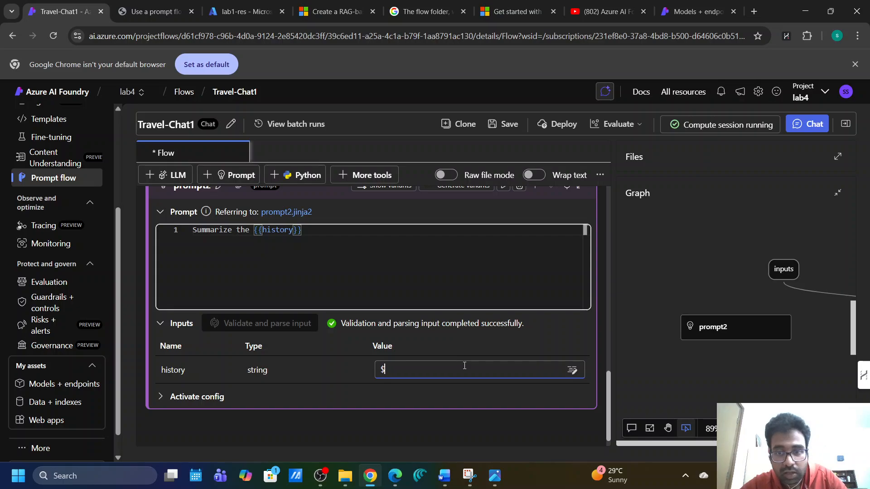
Set the history input of the prompt2 node to ${chat.output}.
click(569, 370)
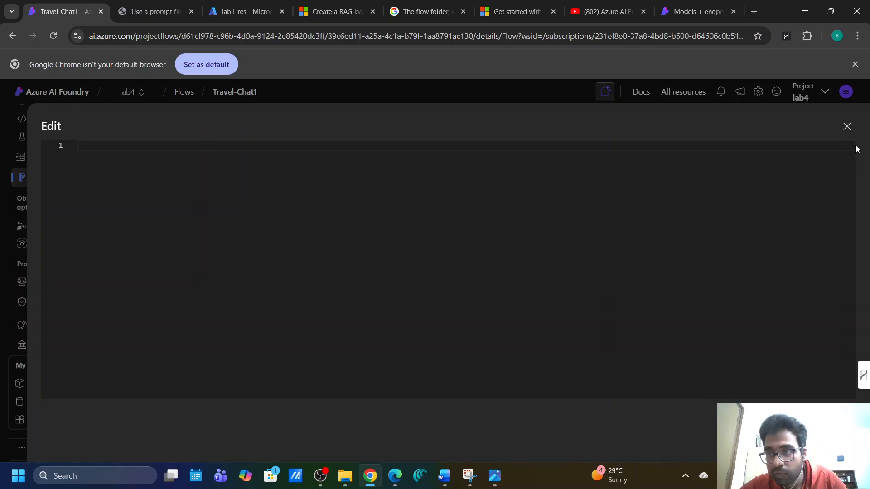
click(851, 132)
scroll(443, 384, down, 10)
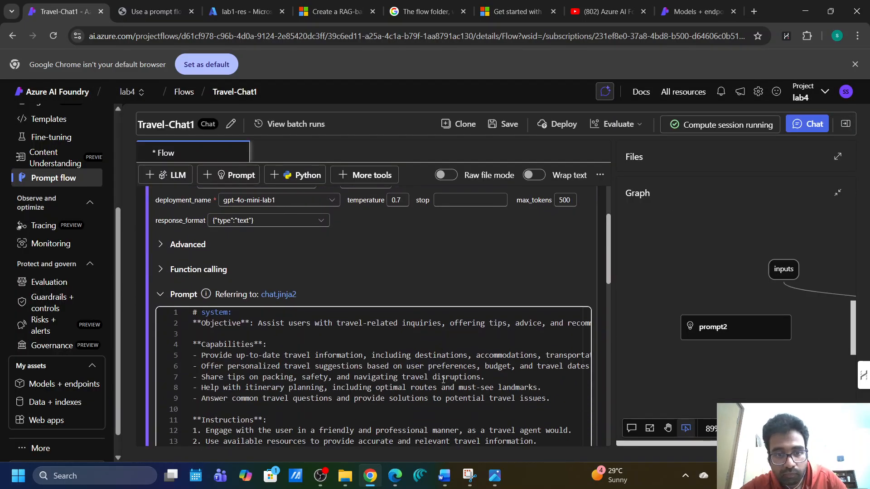
scroll(443, 384, down, 10)
click(411, 351)
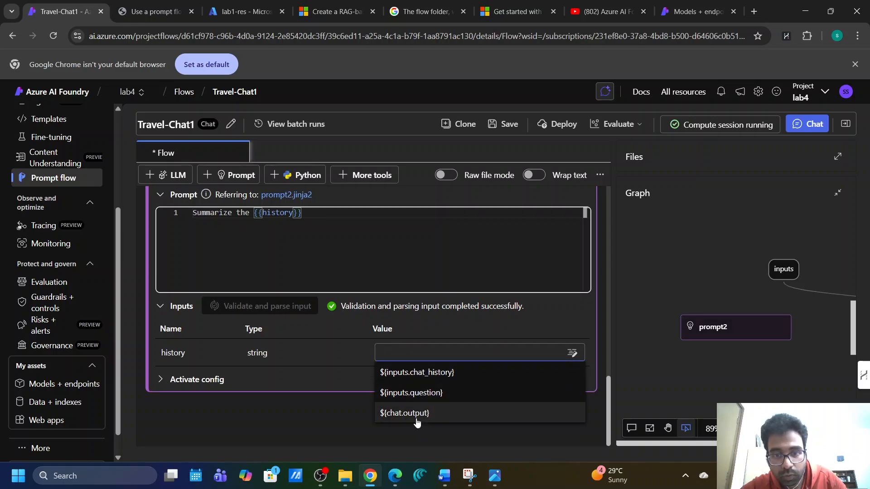
click(416, 414)
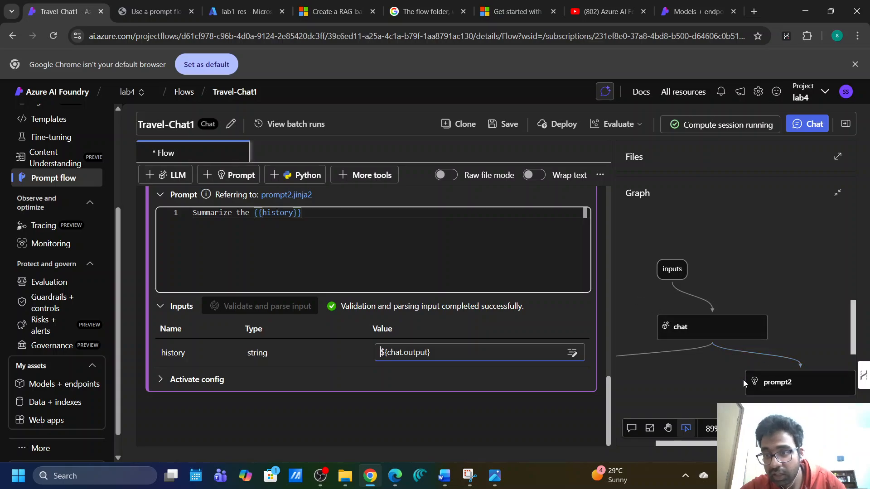
scroll(324, 254, up, 1)
scroll(324, 255, up, 1)
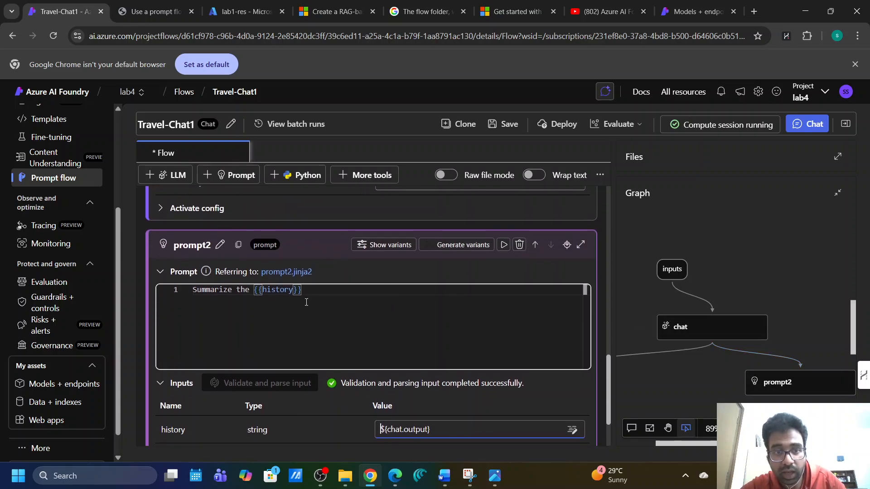
Delete the prompt2 node from the Travel-Chat1 flow.
click(299, 324)
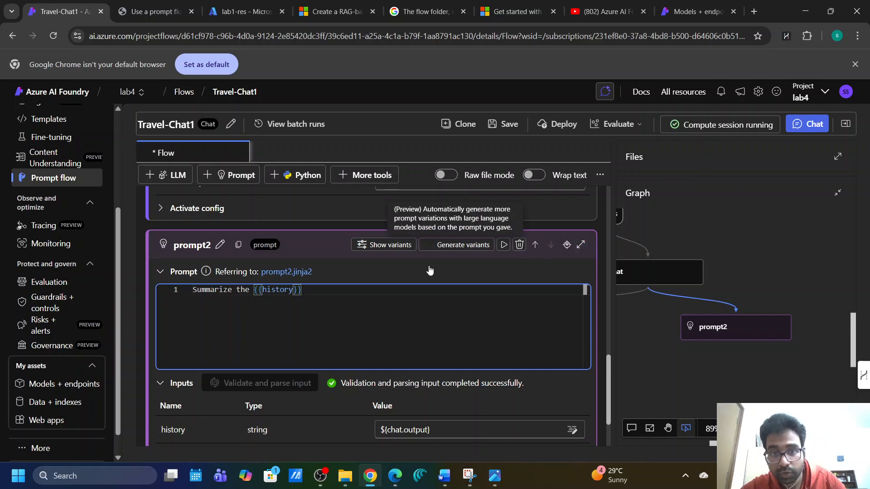
click(517, 245)
click(569, 293)
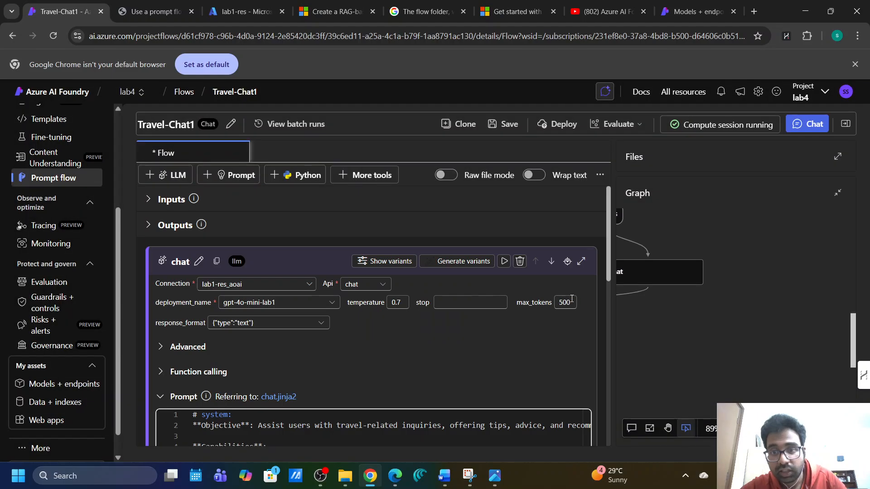
Rearrange the graph so the chat and outputs nodes line up beneath inputs, and check the flow's outputs definition.
scroll(697, 334, left, 3)
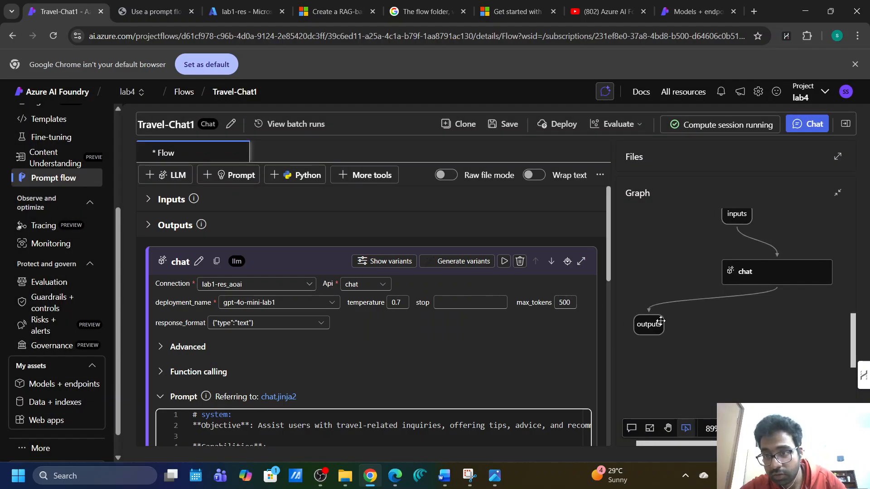
drag(657, 317, 754, 338)
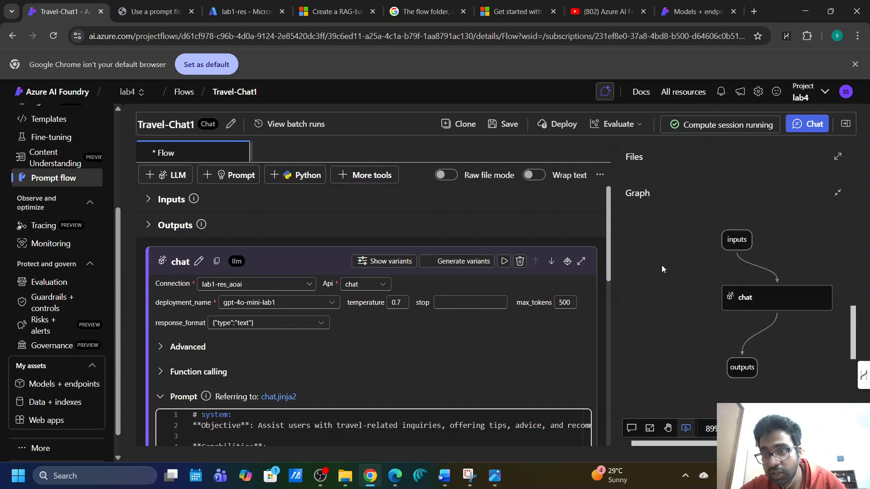
drag(743, 295, 700, 295)
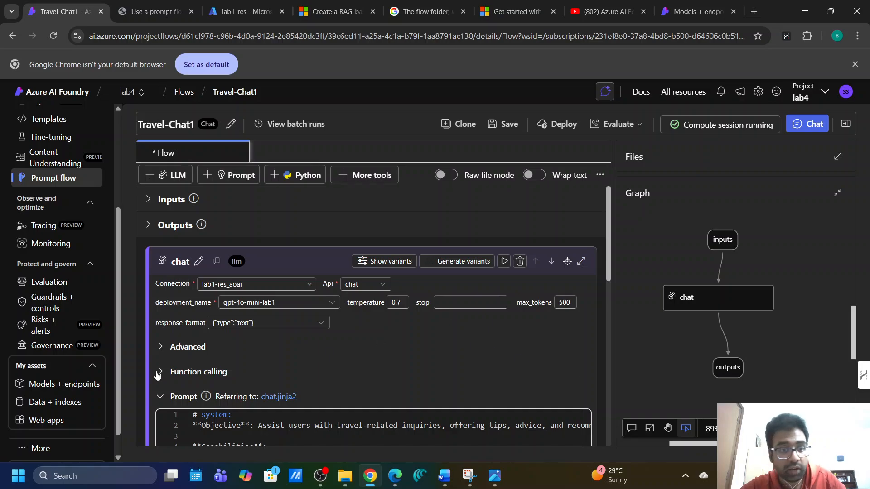
click(147, 226)
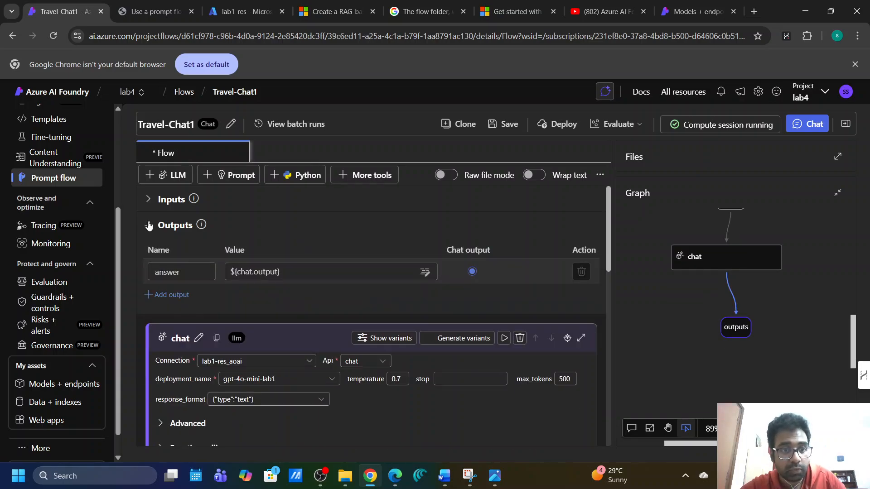
click(147, 226)
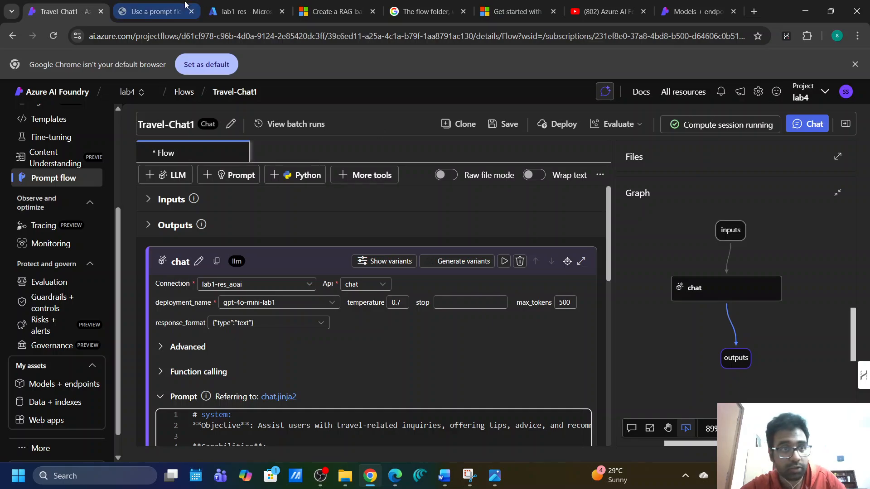
Read the lab guide's "Test the flow" section for the compute session, chat pane and test query instructions.
click(161, 13)
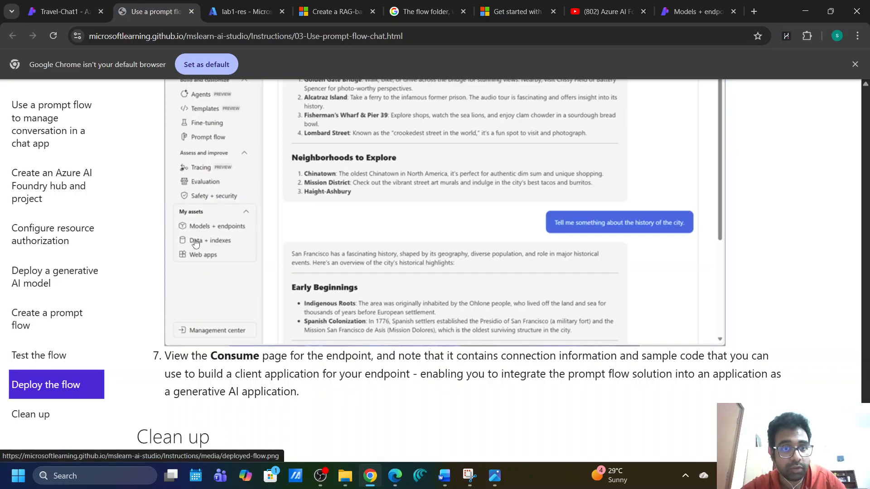
scroll(195, 242, up, 6)
scroll(196, 242, up, 12)
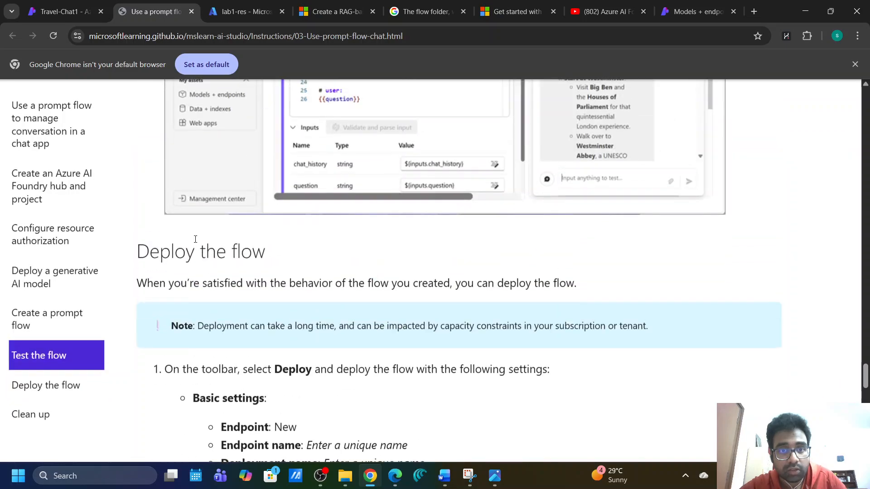
scroll(195, 242, up, 9)
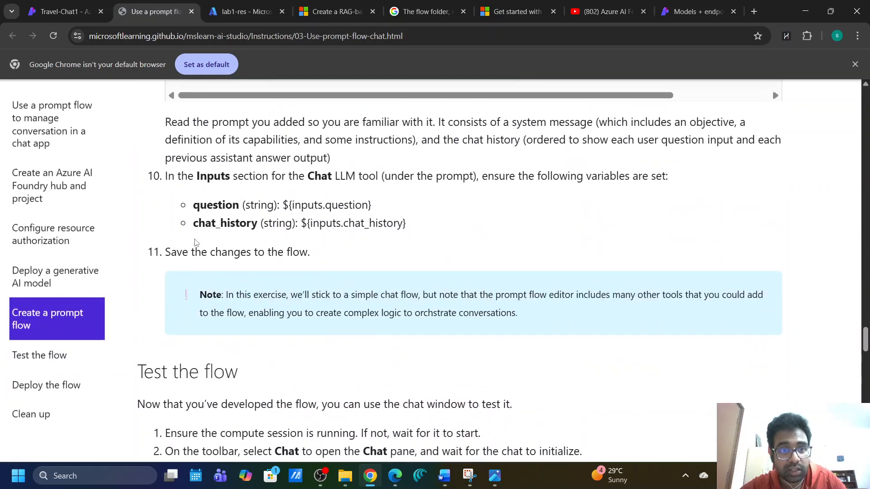
scroll(224, 309, down, 4)
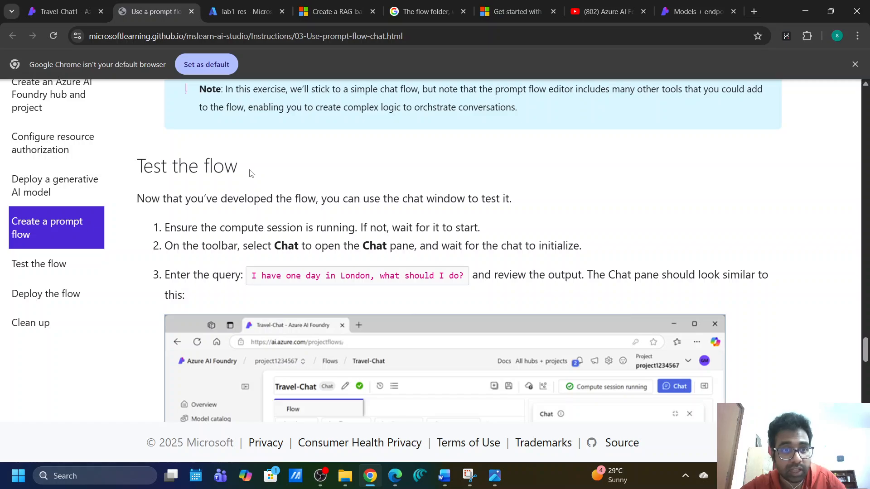
drag(250, 173, 140, 165)
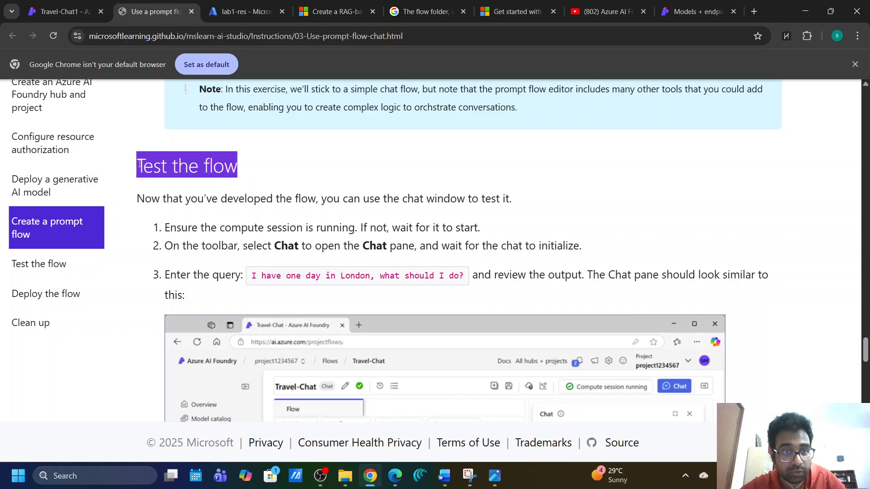
click(321, 231)
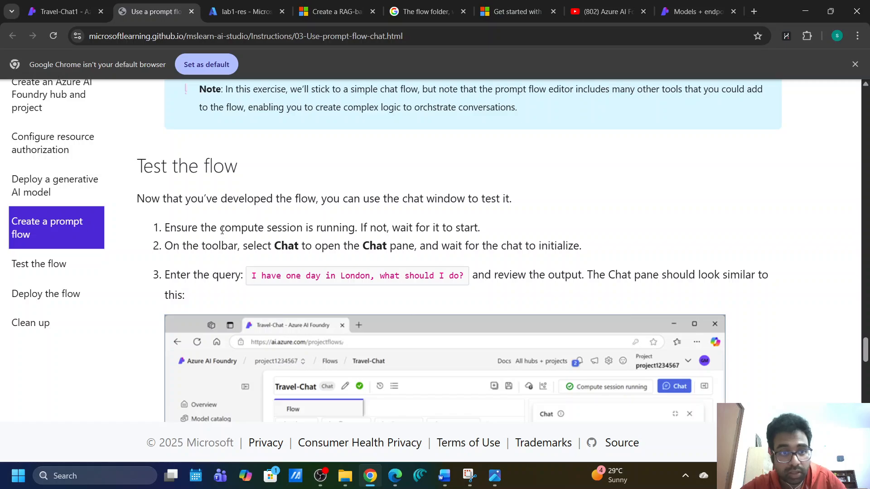
scroll(365, 221, down, 2)
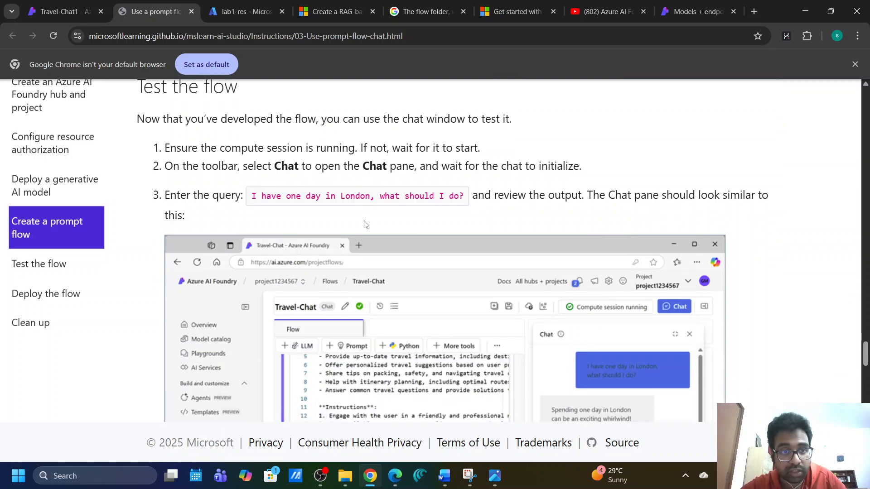
drag(262, 166, 421, 167)
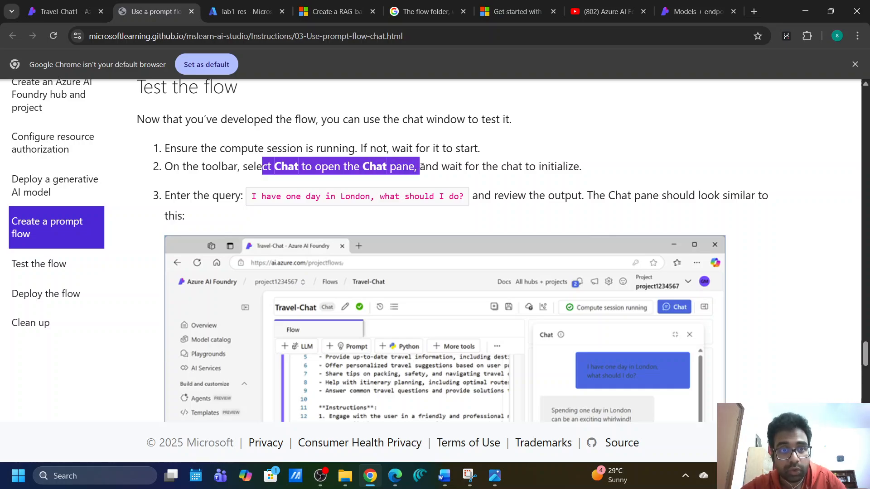
click(339, 178)
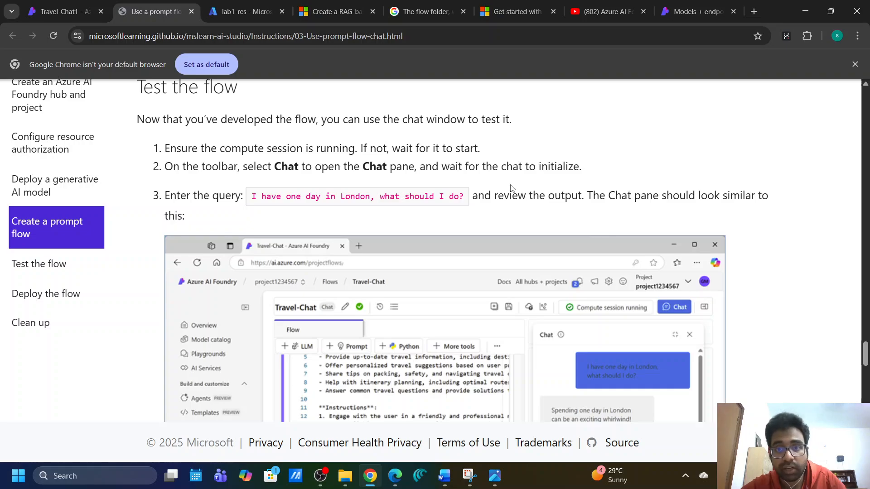
Open the flow's chat pane and paste in the lab guide's query "I have one day in London, what should I do?".
click(63, 12)
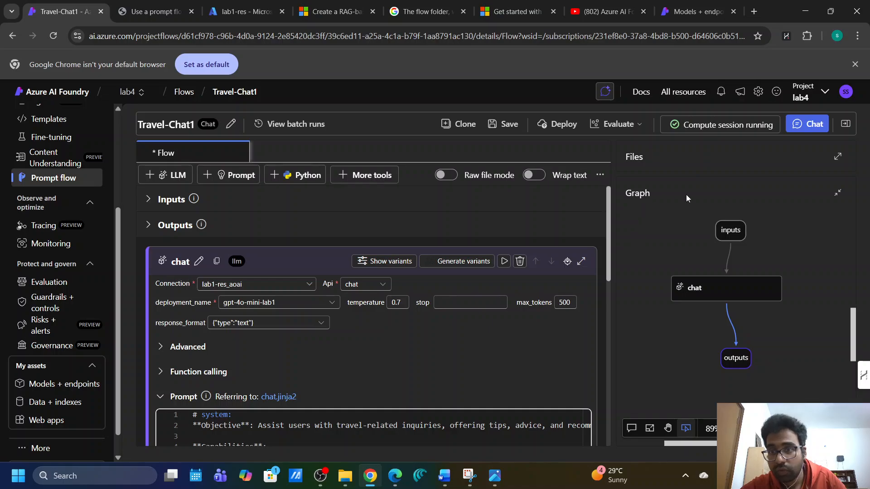
click(814, 130)
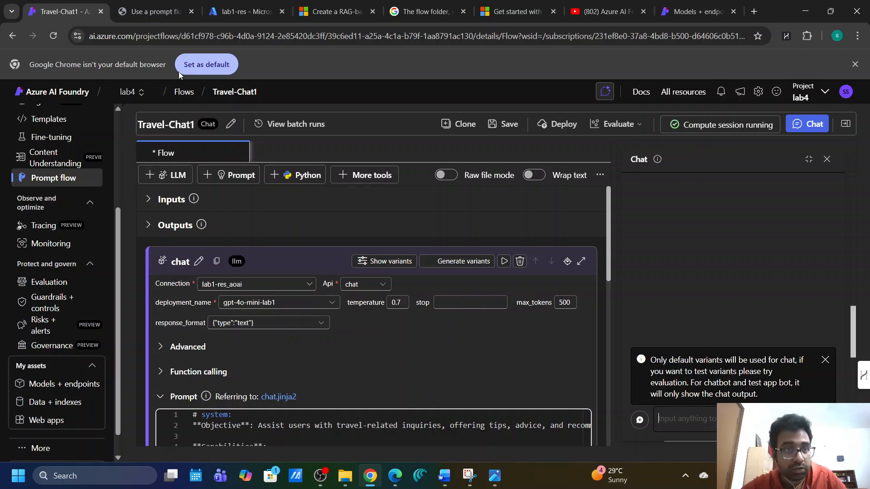
click(148, 17)
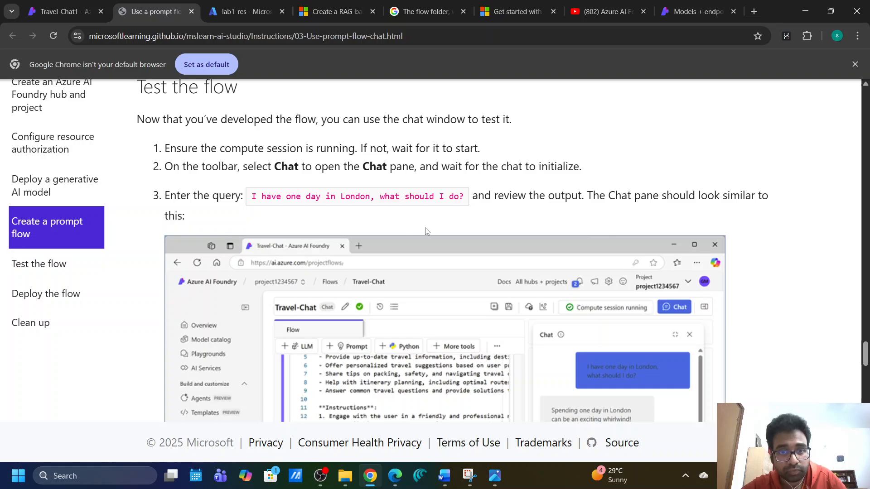
scroll(312, 195, down, 1)
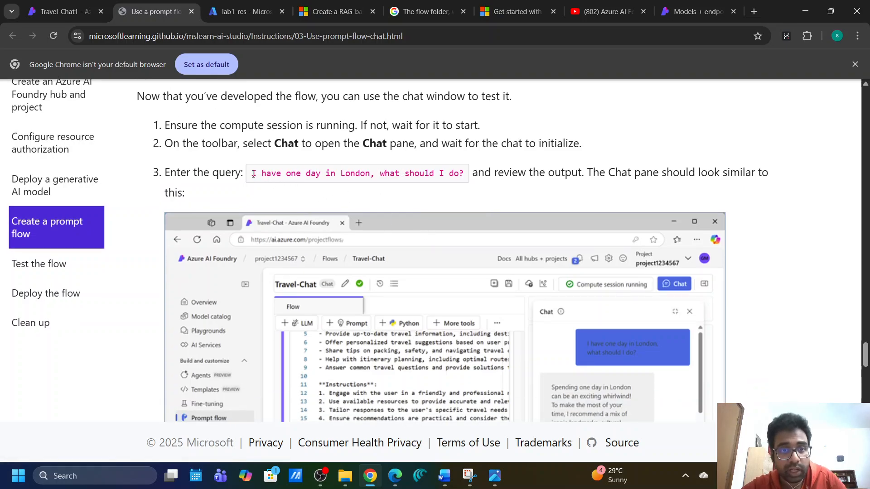
drag(250, 174, 462, 177)
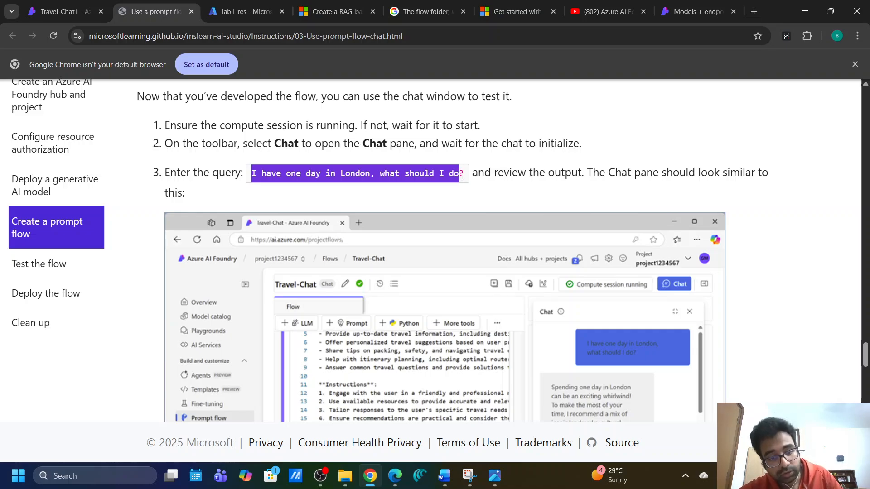
click(63, 11)
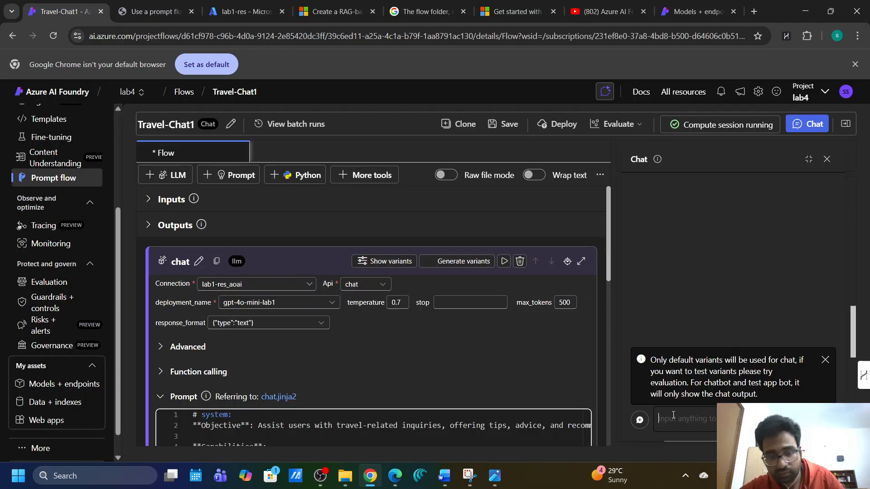
key(ctrl+v)
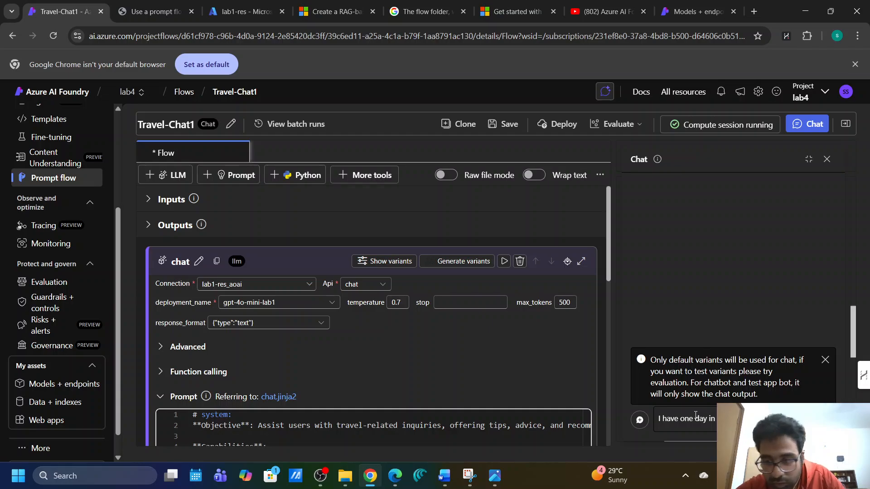
Add "Answer in one line" on a new line of the chat message and send it.
key(shift+Return)
text(Answe)
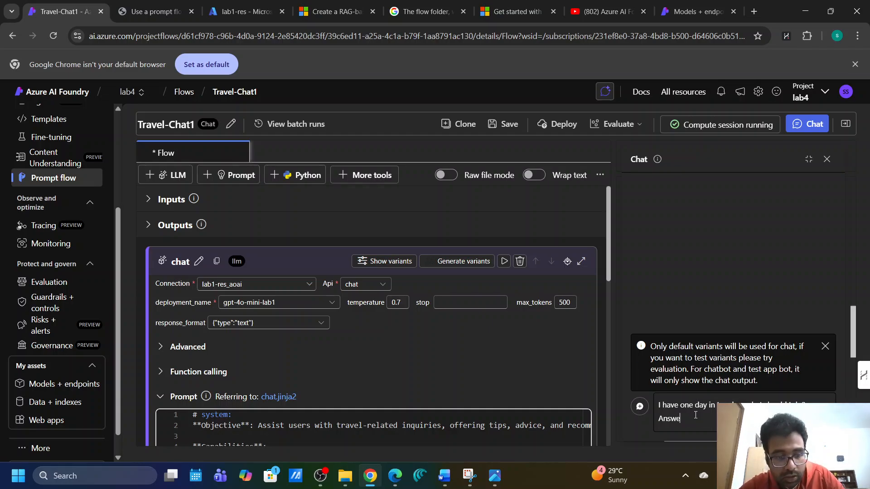
text(r in one lin)
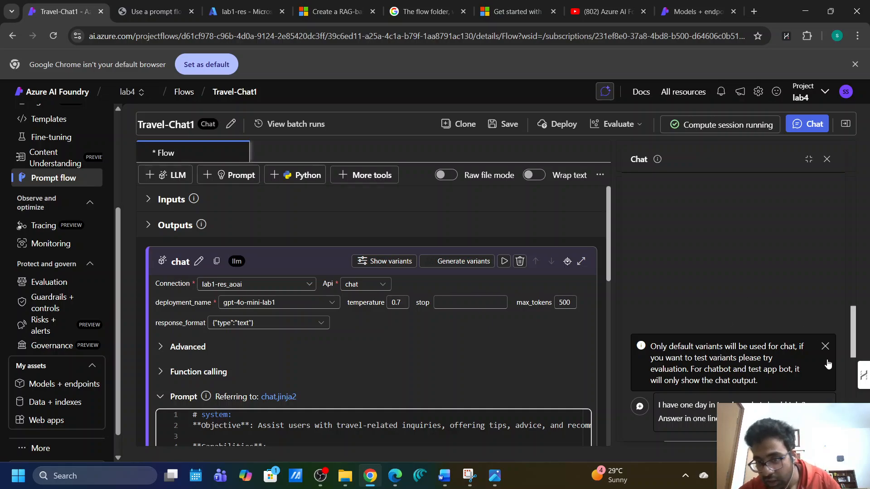
key(Return)
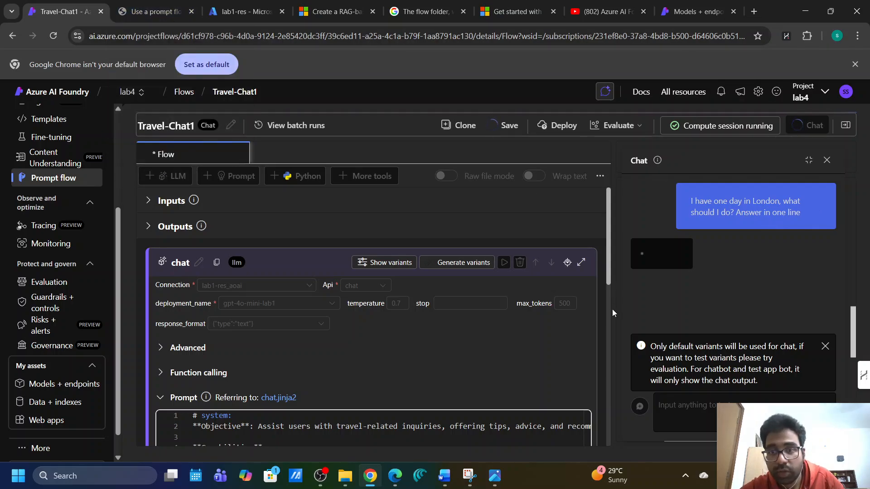
Compare the expected chat output in the lab guide and read the "Deploy the flow" settings.
click(174, 3)
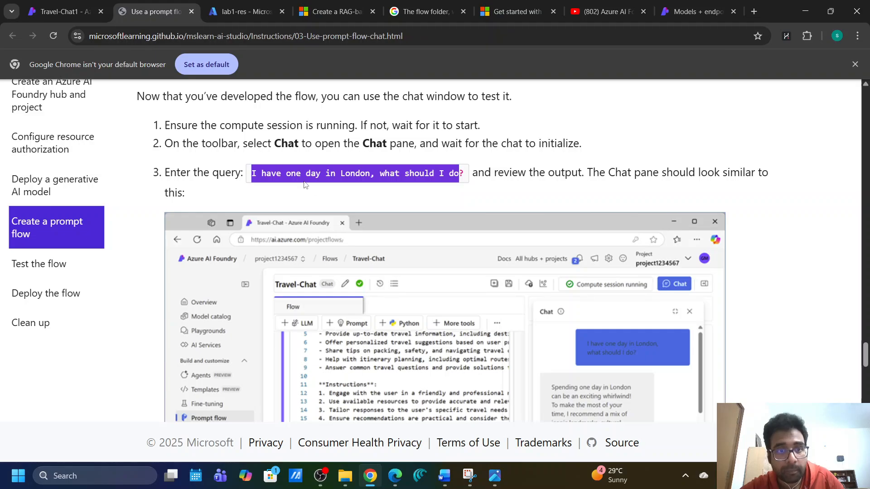
scroll(311, 189, down, 9)
scroll(311, 190, up, 11)
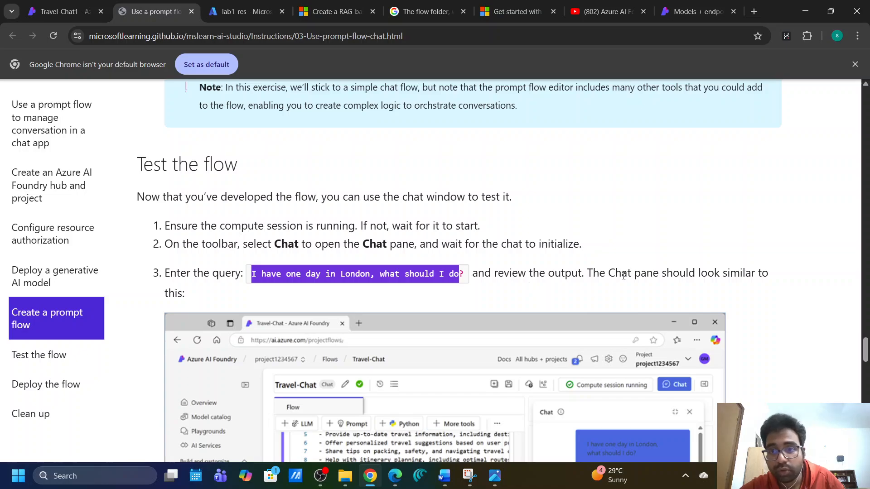
scroll(597, 270, down, 8)
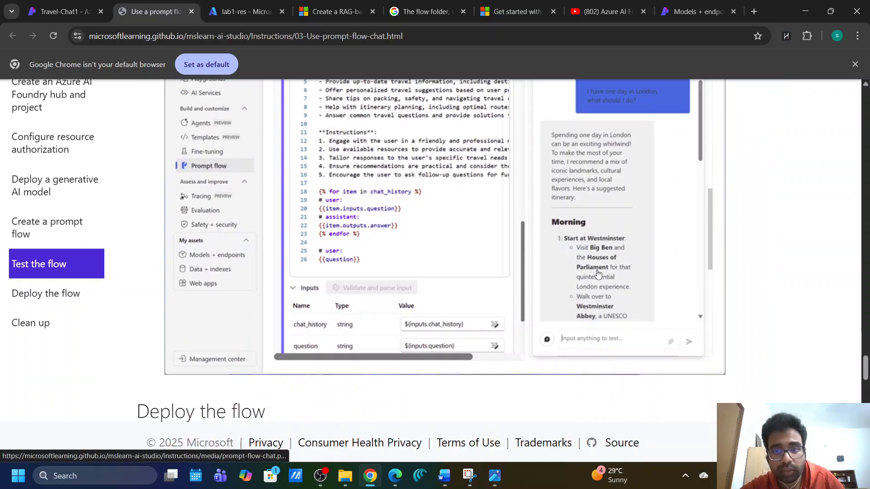
scroll(244, 360, down, 8)
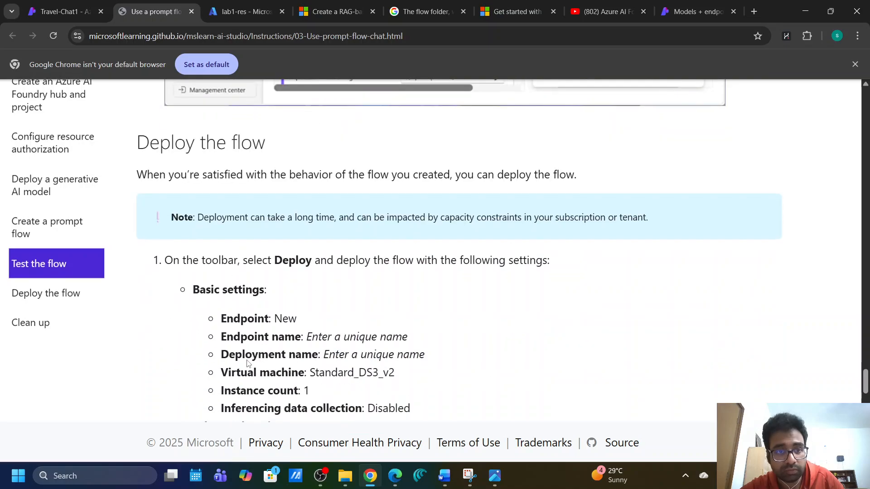
Check the flow's chat pane for a reply and reread the lab guide's instructions for deploying the flow.
scroll(248, 358, up, 1)
click(62, 7)
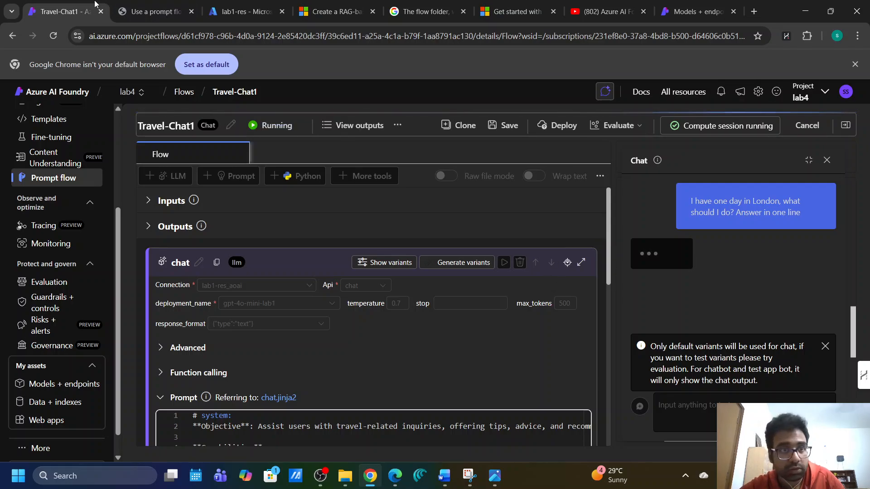
click(135, 13)
scroll(255, 357, down, 1)
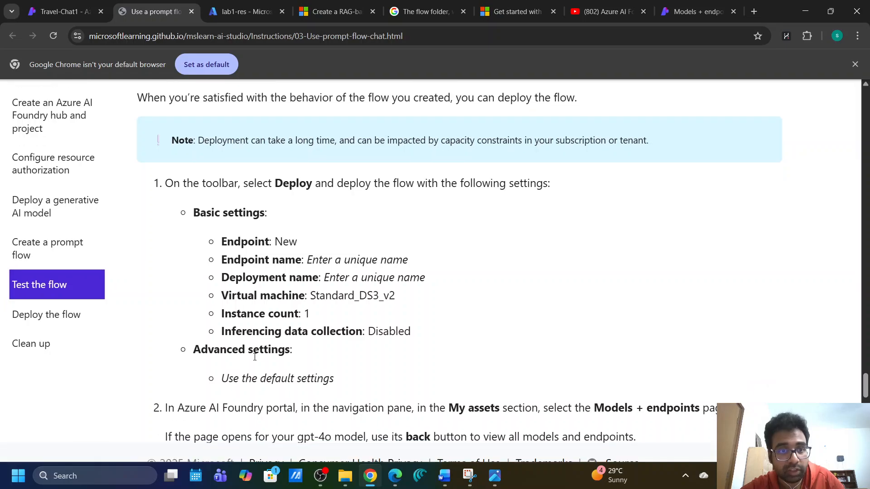
scroll(255, 357, up, 1)
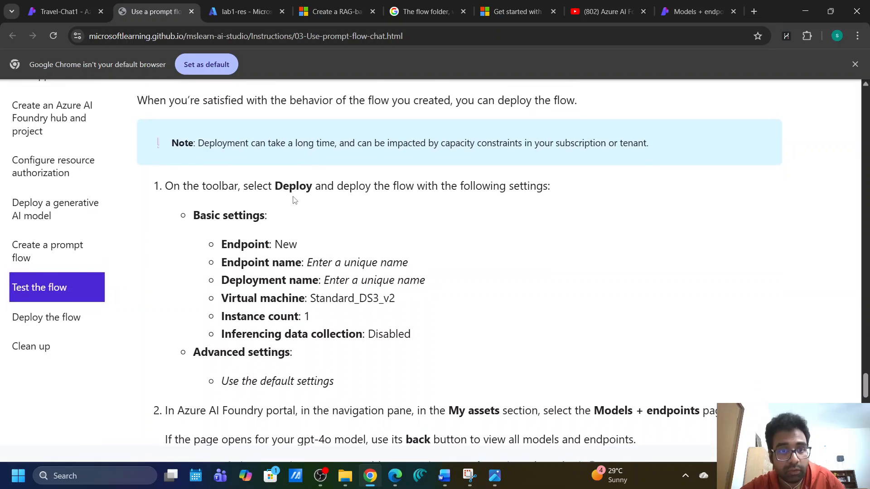
drag(281, 186, 343, 186)
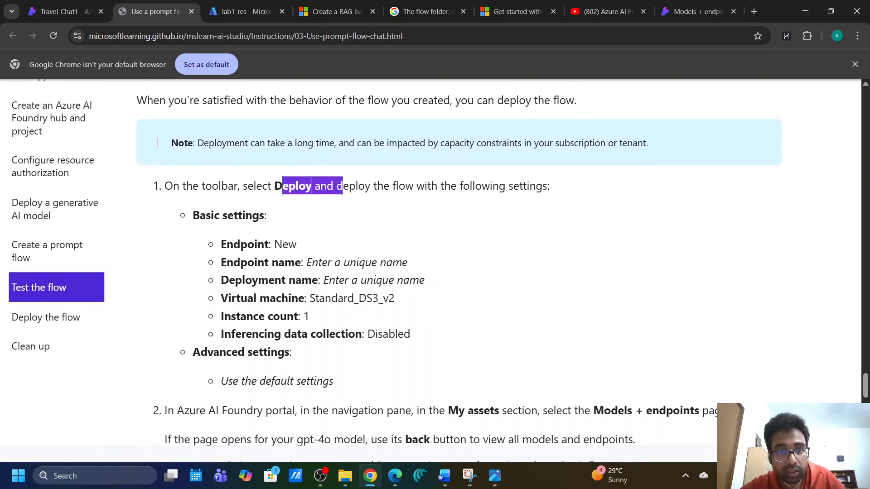
click(509, 183)
Return to the Travel-Chat1 flow and read the chat reply to the London query and its time spent.
click(53, 13)
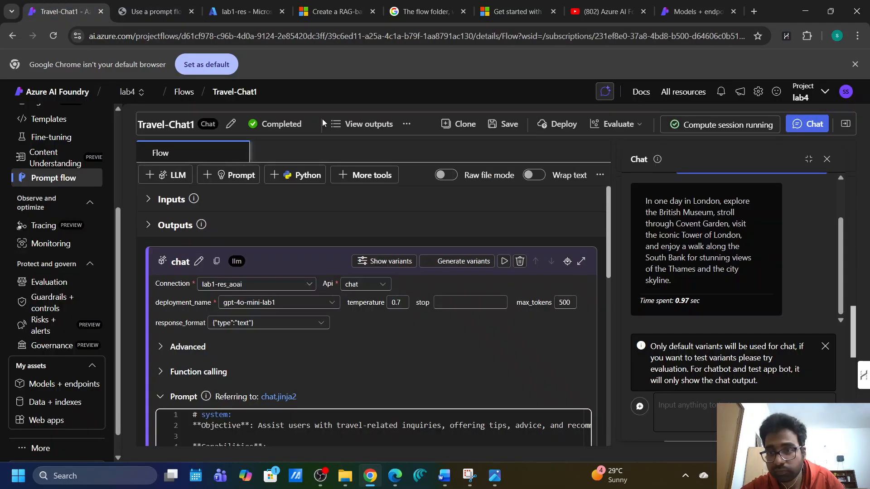
scroll(746, 295, up, 1)
scroll(746, 295, down, 1)
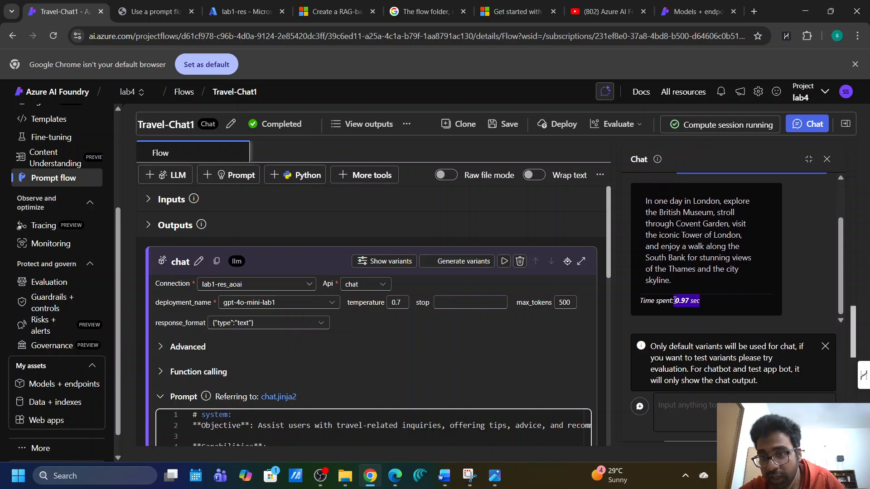
scroll(668, 199, up, 1)
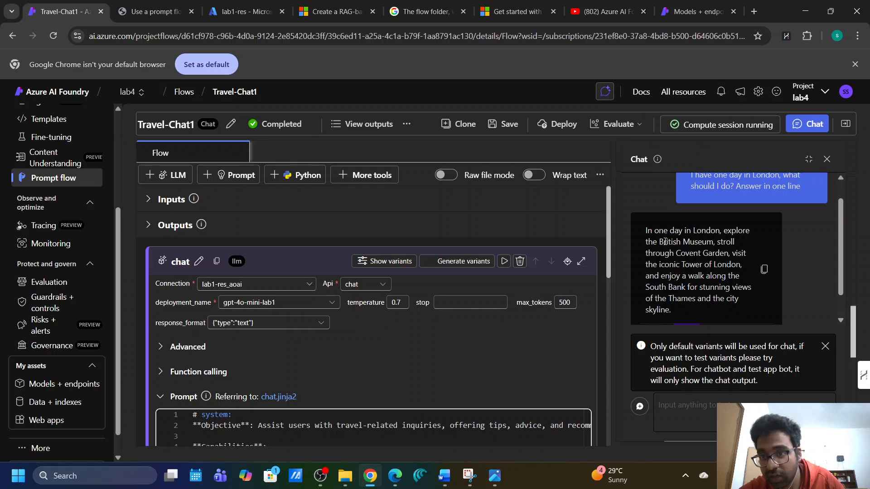
drag(660, 241, 718, 253)
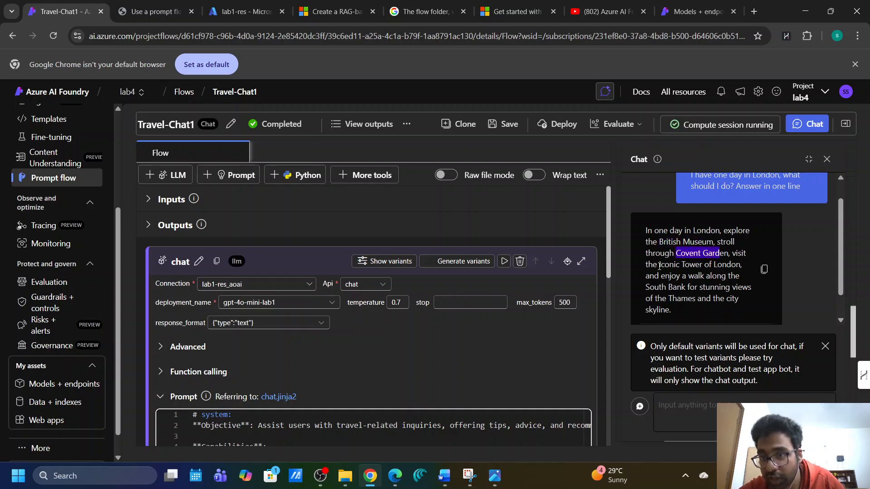
drag(659, 264, 721, 264)
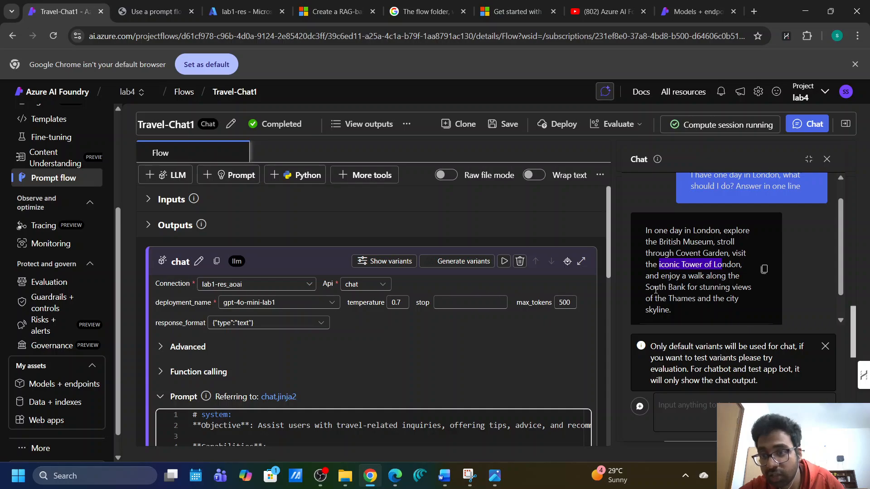
scroll(663, 297, up, 1)
scroll(671, 303, down, 2)
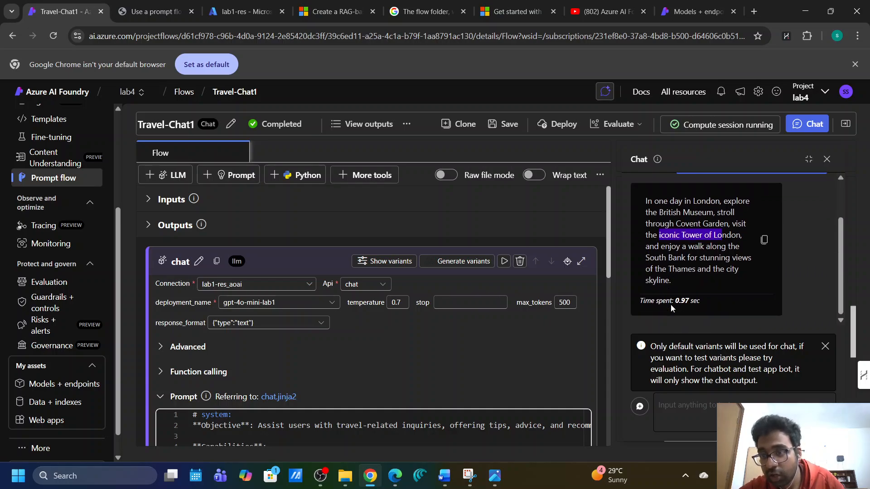
click(679, 410)
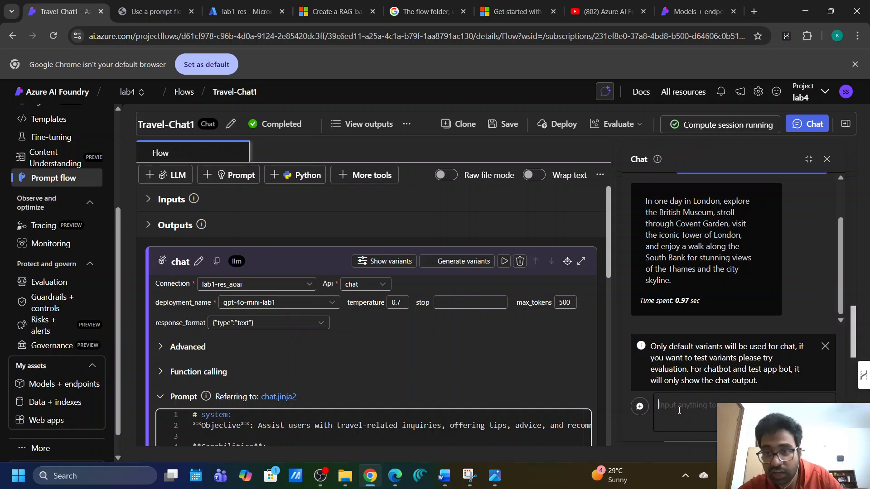
scroll(716, 245, up, 1)
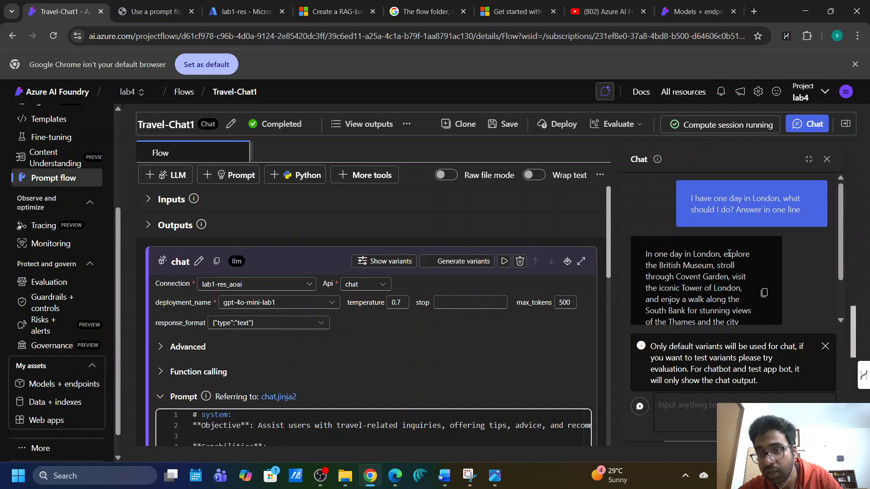
Close the chat pane, start deploying the Travel-Chat1 flow and check the basic settings against the lab guide.
click(825, 160)
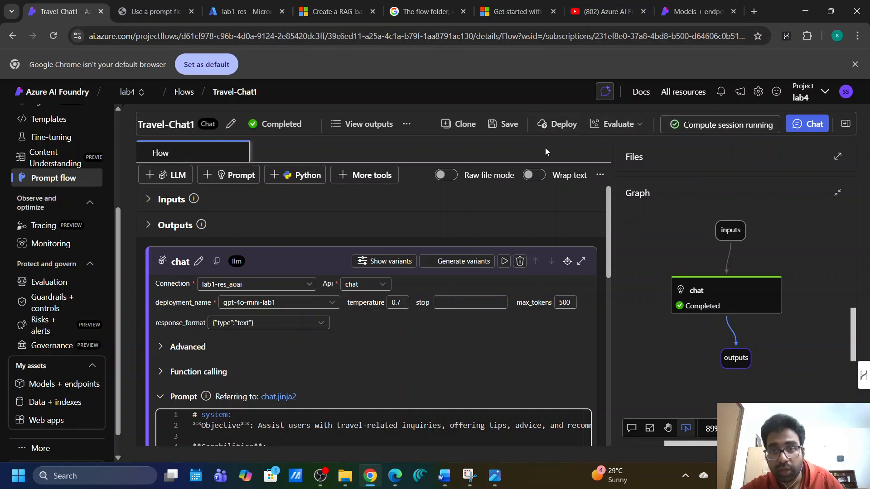
click(545, 127)
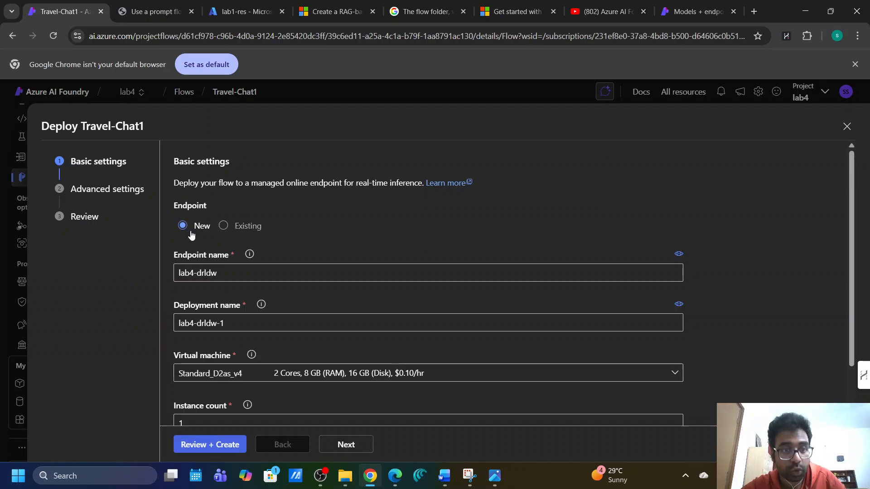
click(139, 18)
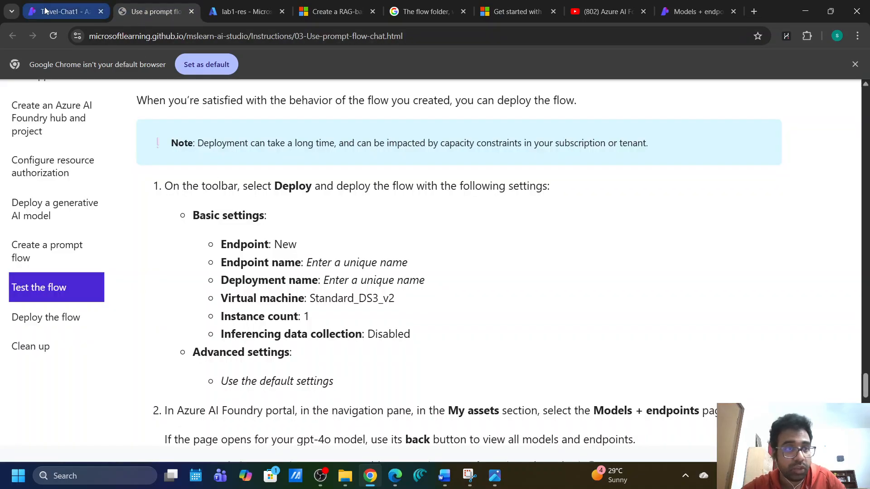
click(61, 12)
Set the new endpoint's name to lab4-a in the deployment's basic settings.
click(220, 273)
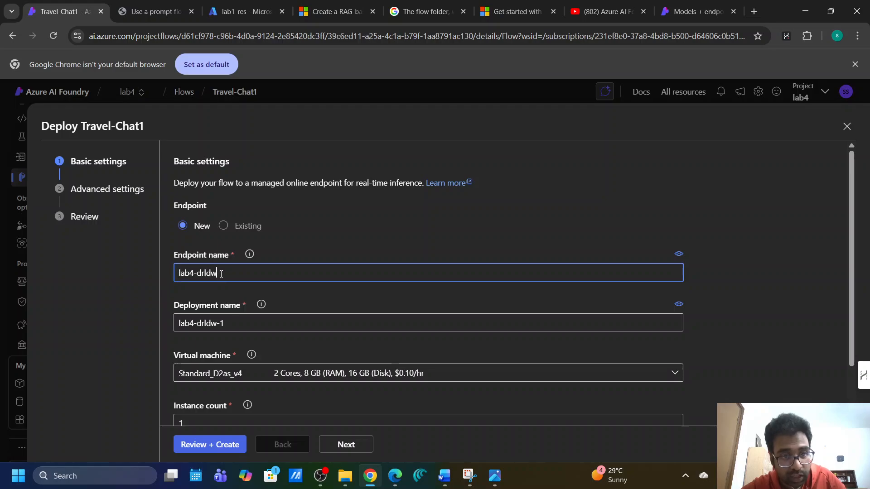
key(BackSpace)
key(BackSpace)
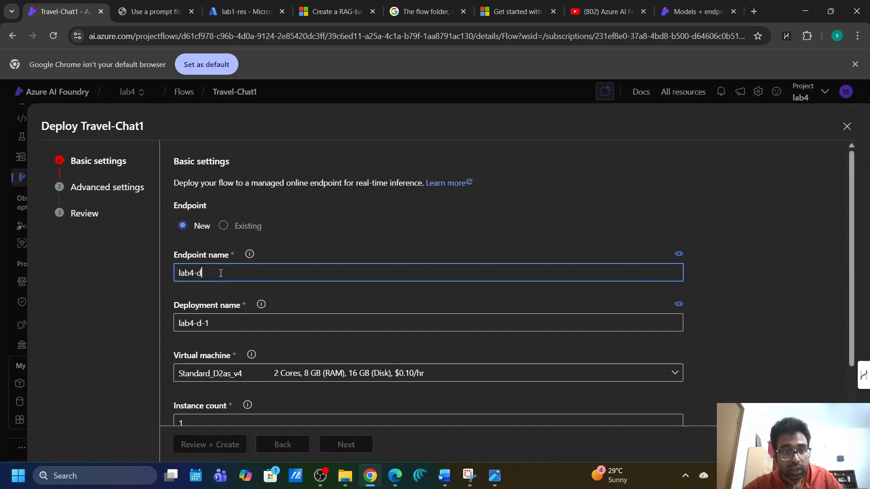
key(BackSpace)
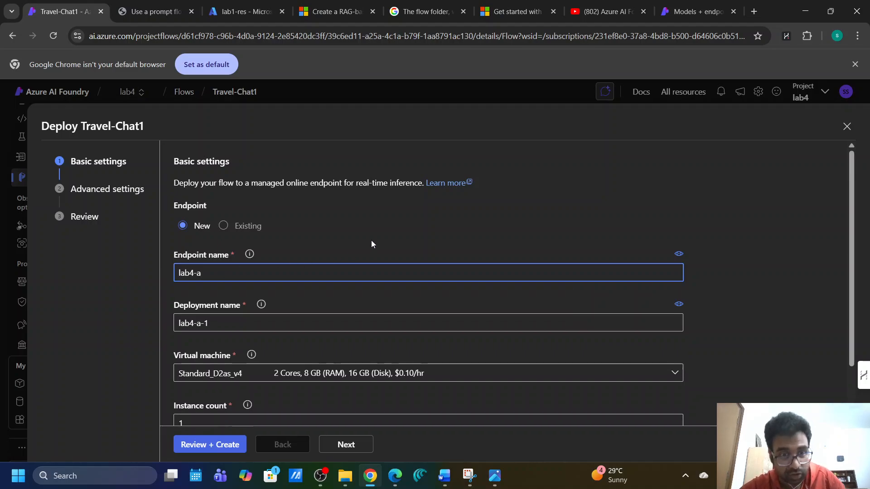
click(377, 222)
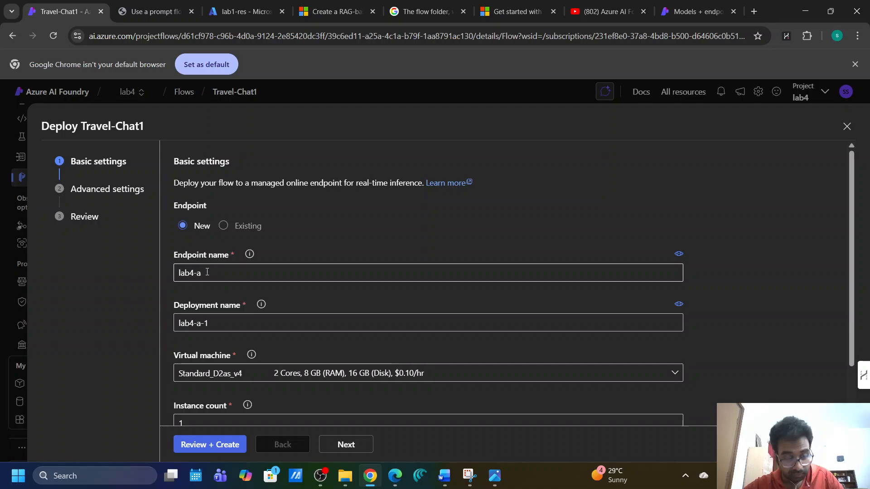
click(207, 273)
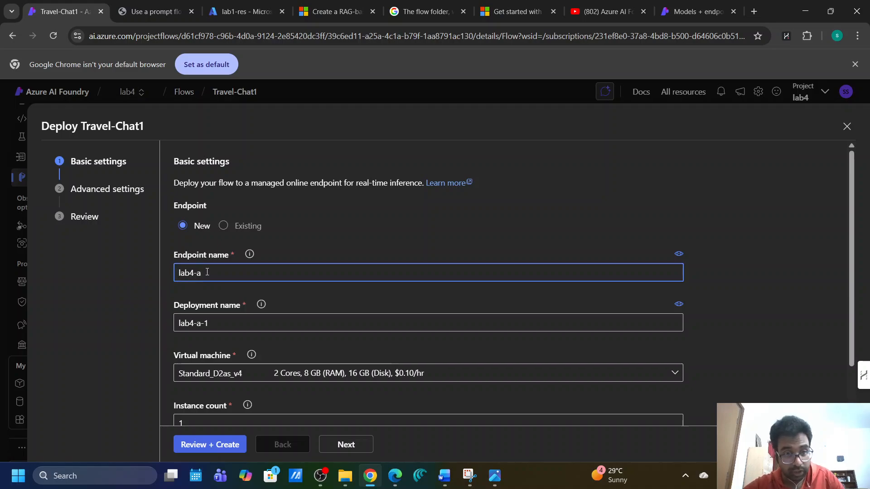
Read the help notes for the endpoint name and deployment name, and look over the remaining basic settings.
scroll(207, 272, down, 1)
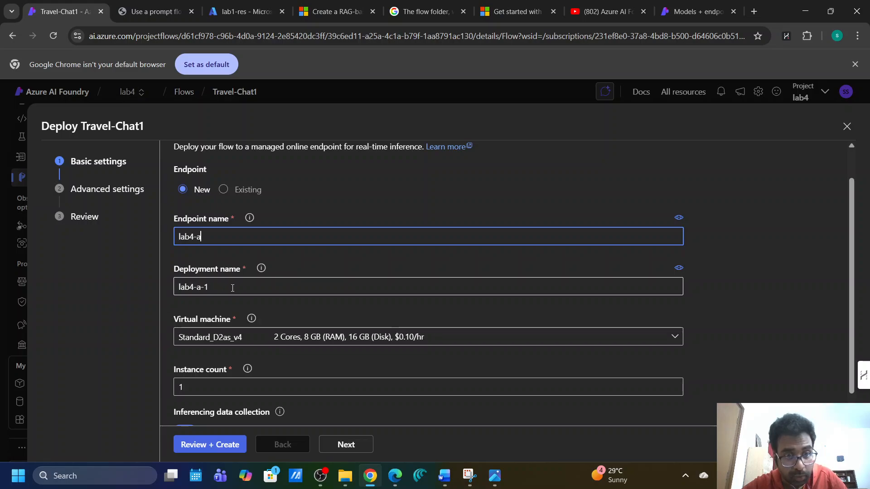
click(249, 218)
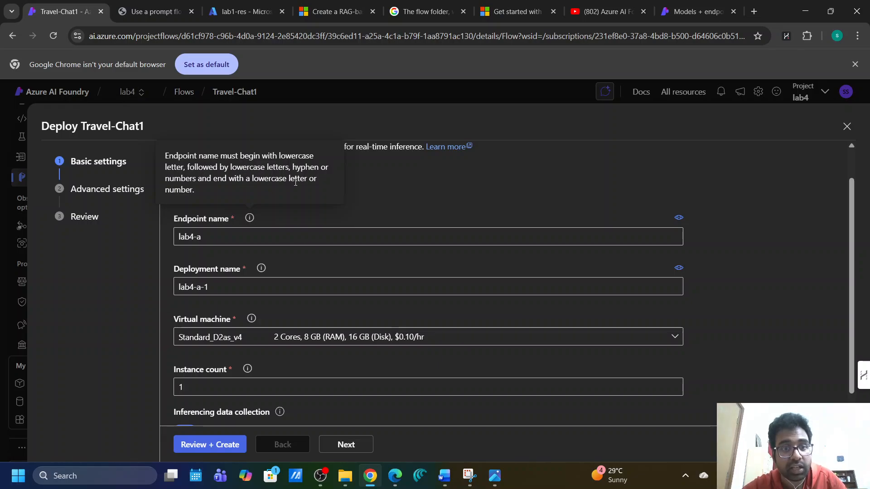
click(249, 218)
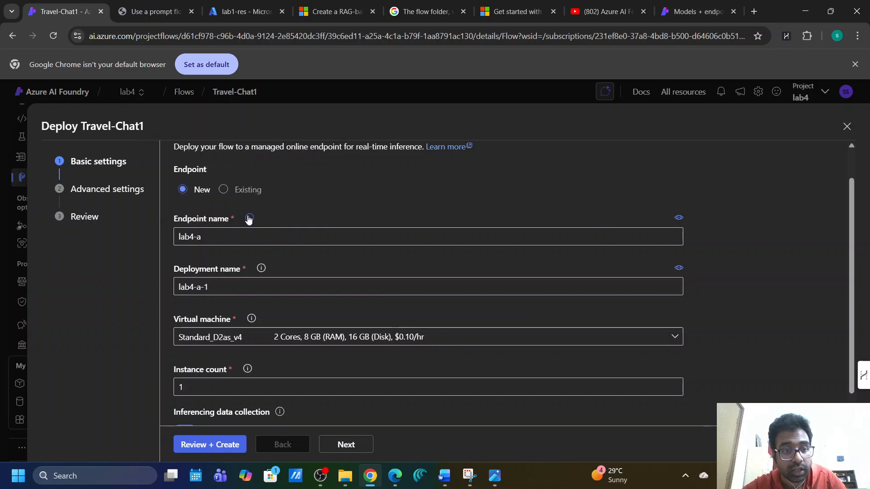
click(263, 270)
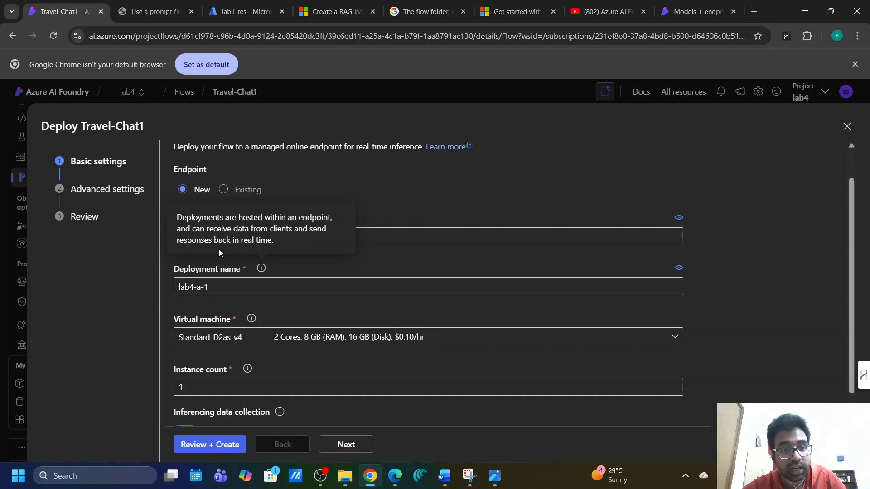
click(213, 286)
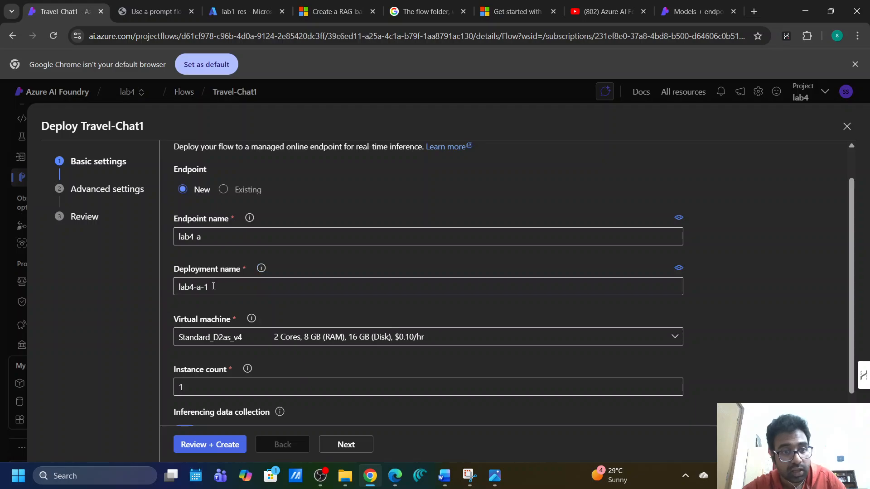
scroll(240, 303, down, 1)
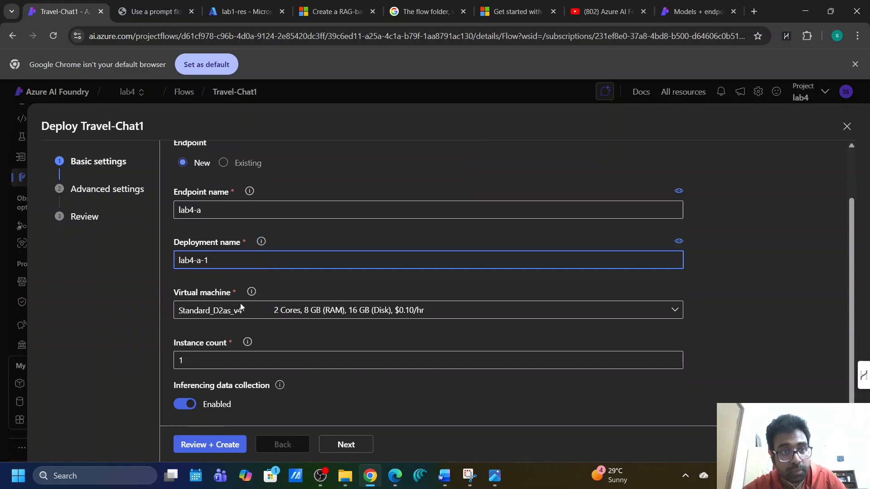
Review the available virtual machine sizes with their quotas and costs, keeping the current selection.
click(632, 312)
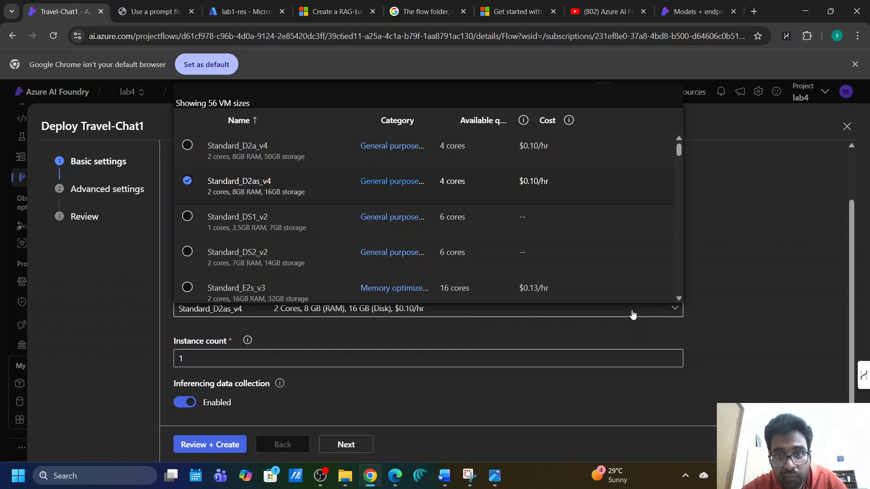
mouse_move(522, 185)
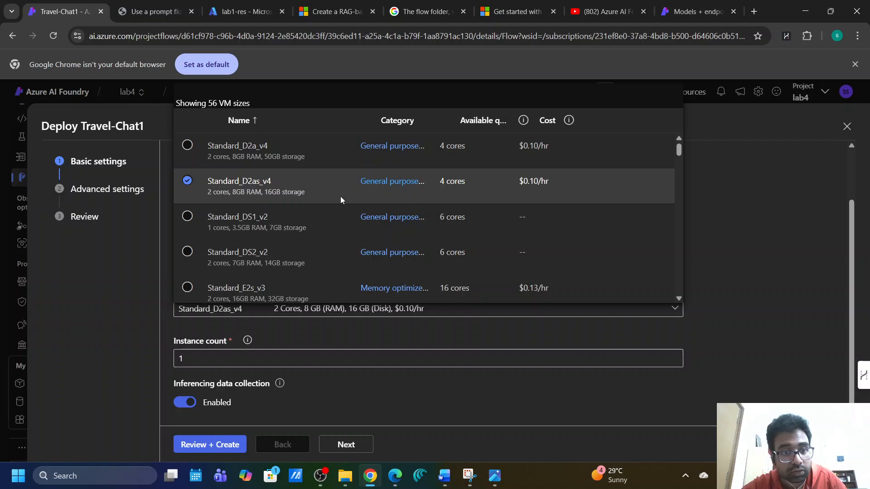
scroll(480, 256, down, 5)
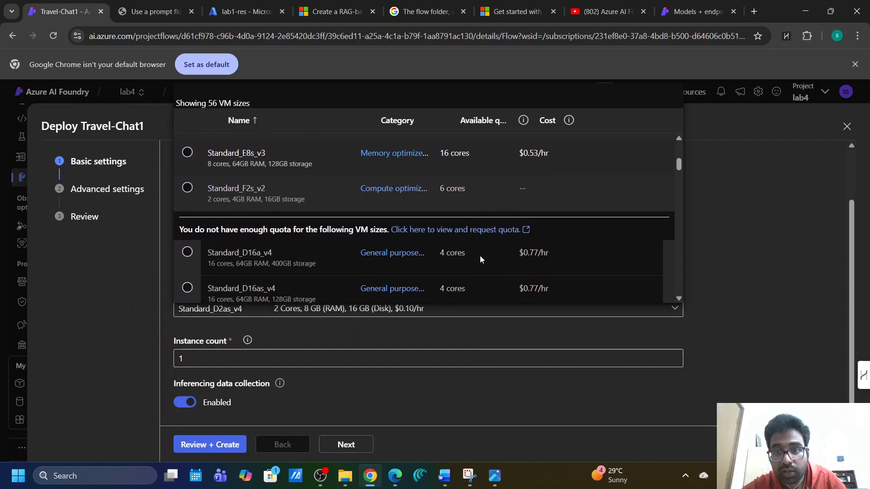
scroll(479, 255, up, 6)
click(814, 254)
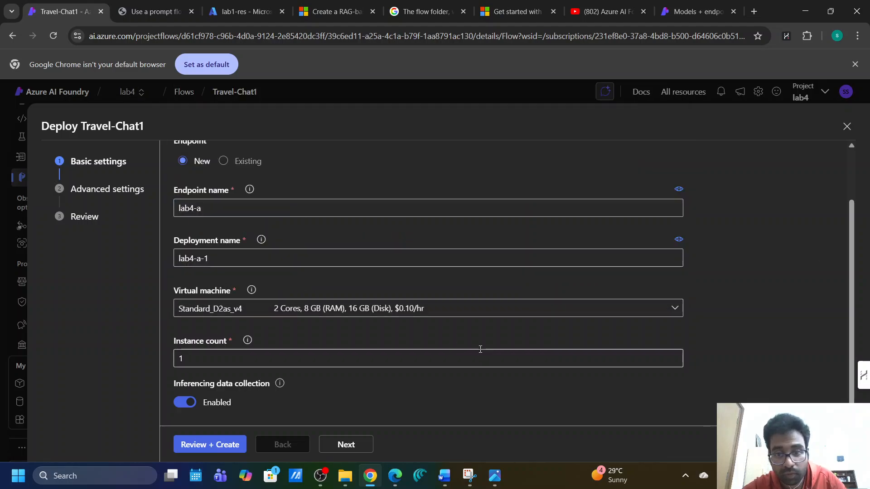
Check the instance count and virtual machine size against the basic settings listed in the lab guide.
click(217, 360)
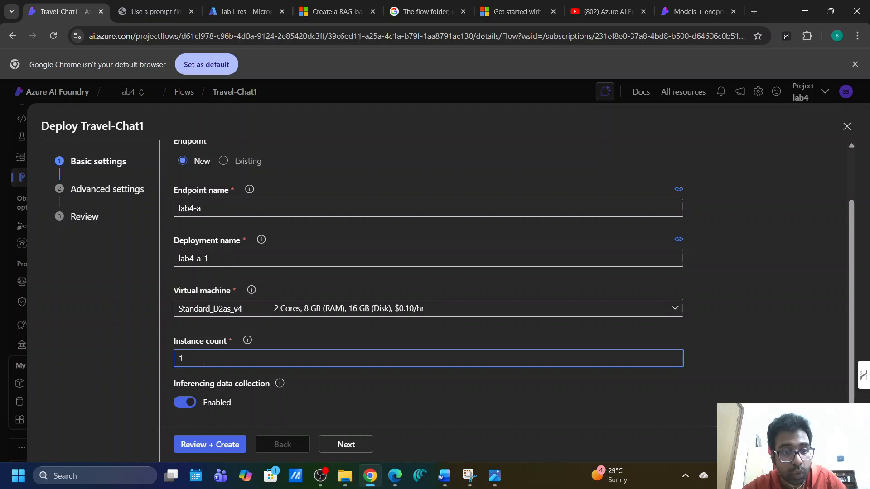
click(158, 12)
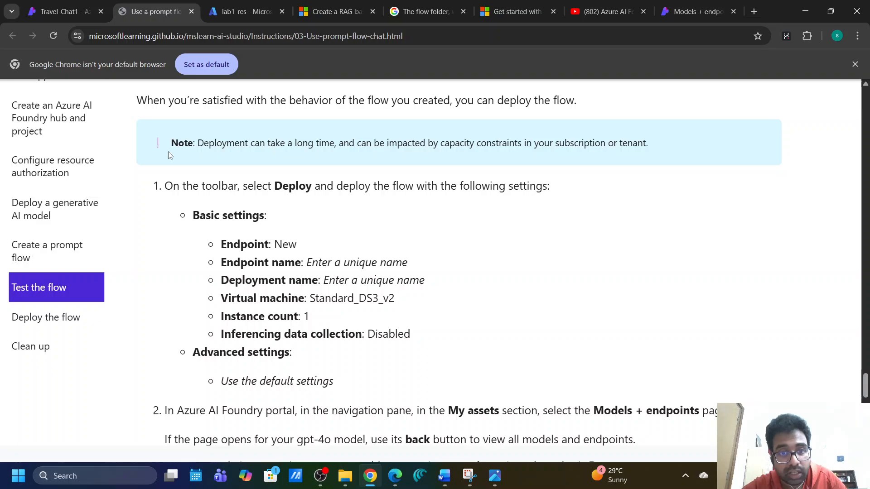
click(45, 18)
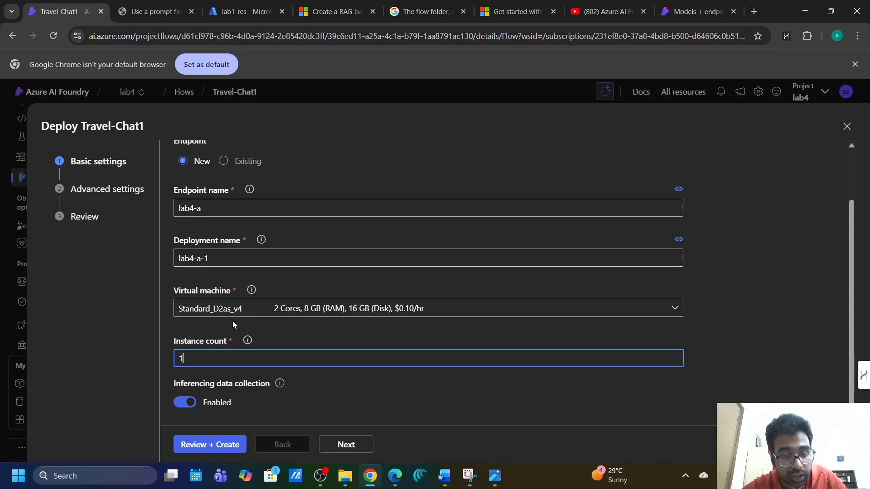
Look through the virtual machine sizes for Standard_DS3_v2 and its quota, and leave the list with Standard_D2as_v4 still selected.
click(413, 307)
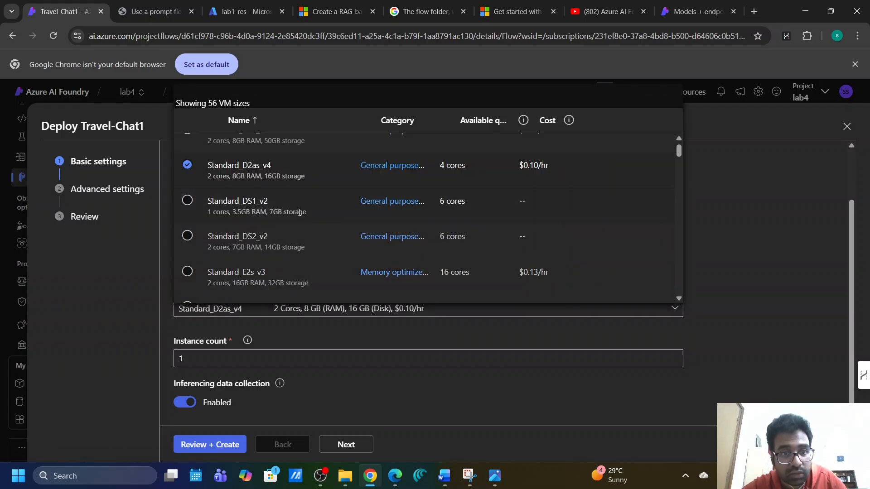
scroll(298, 211, down, 5)
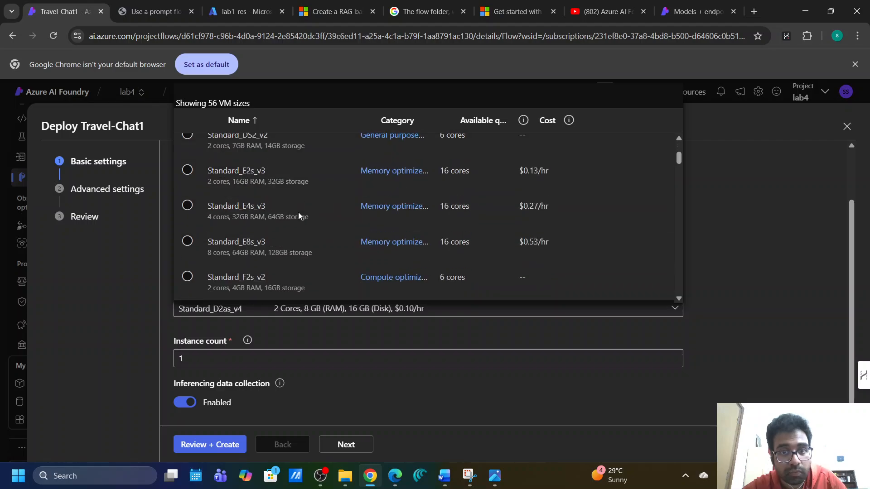
scroll(298, 212, down, 4)
scroll(298, 213, up, 1)
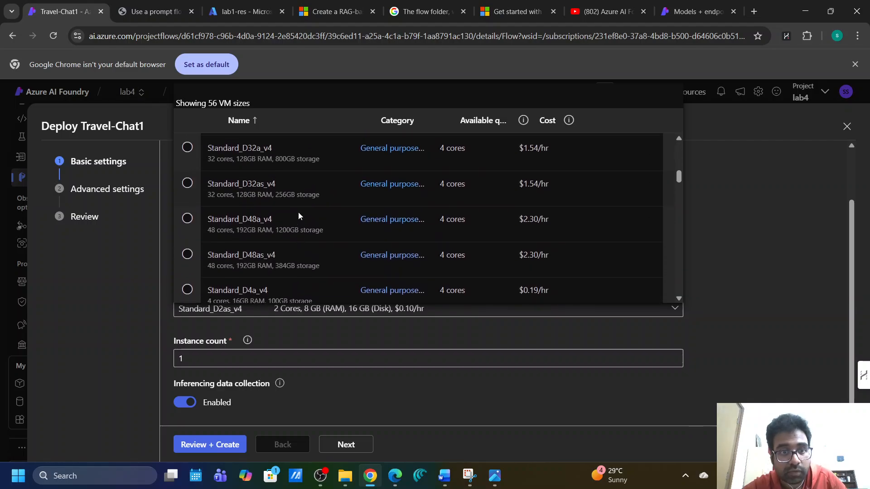
scroll(298, 212, down, 3)
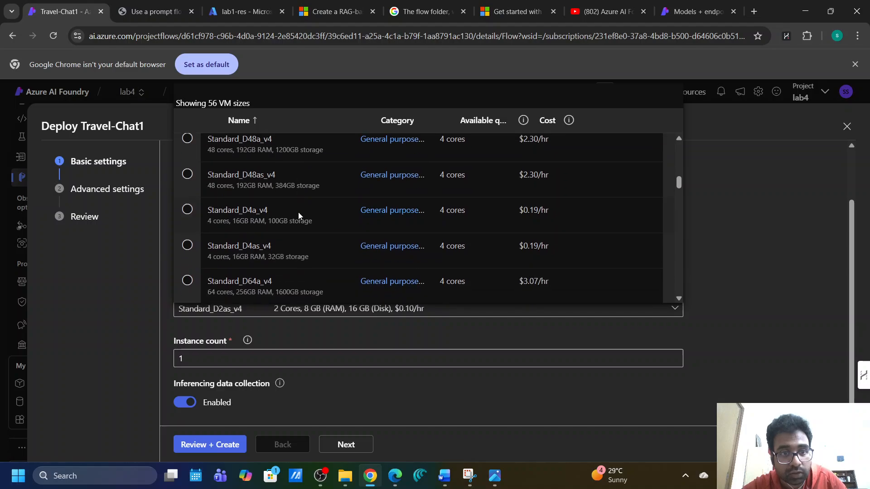
scroll(298, 212, up, 5)
scroll(298, 213, down, 10)
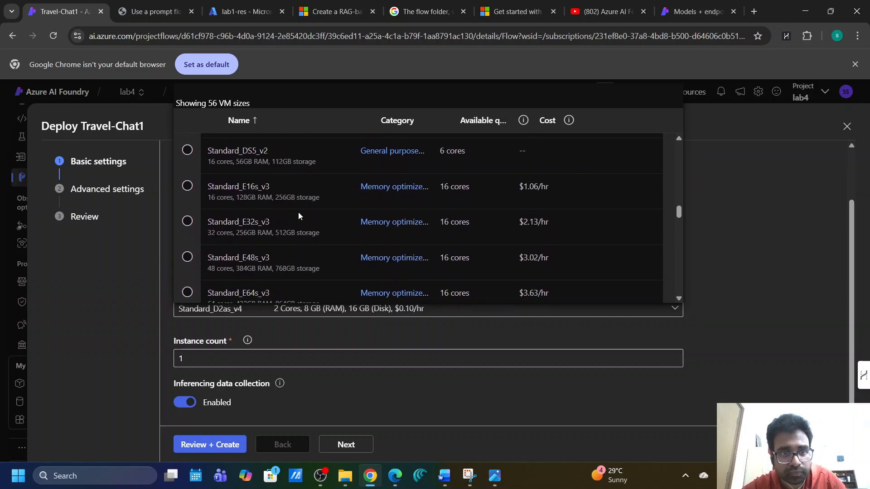
scroll(298, 212, down, 10)
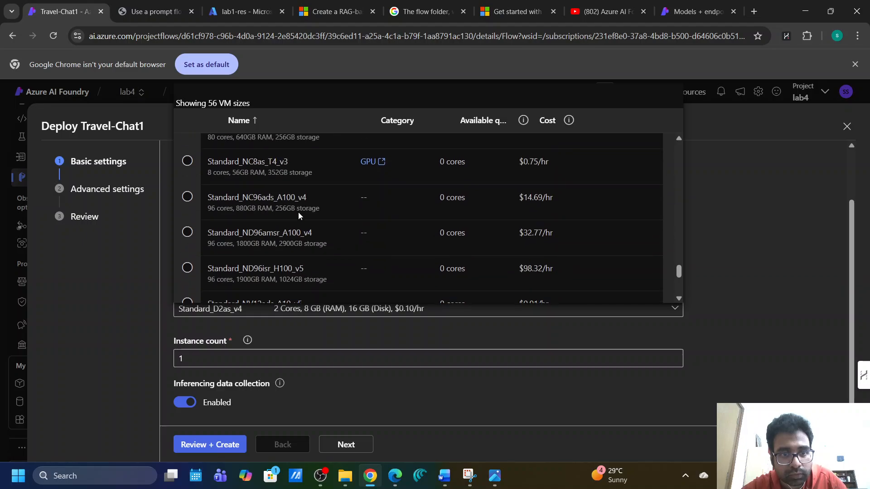
scroll(298, 211, down, 1)
scroll(298, 211, up, 15)
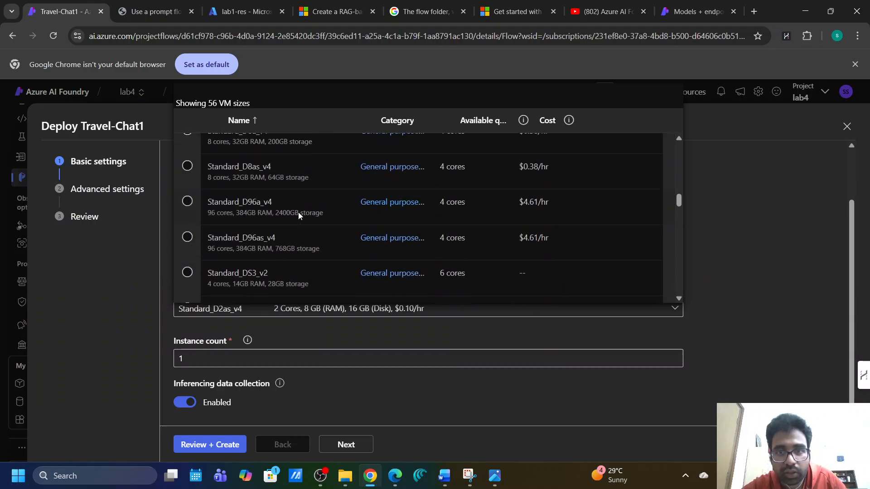
scroll(298, 213, up, 5)
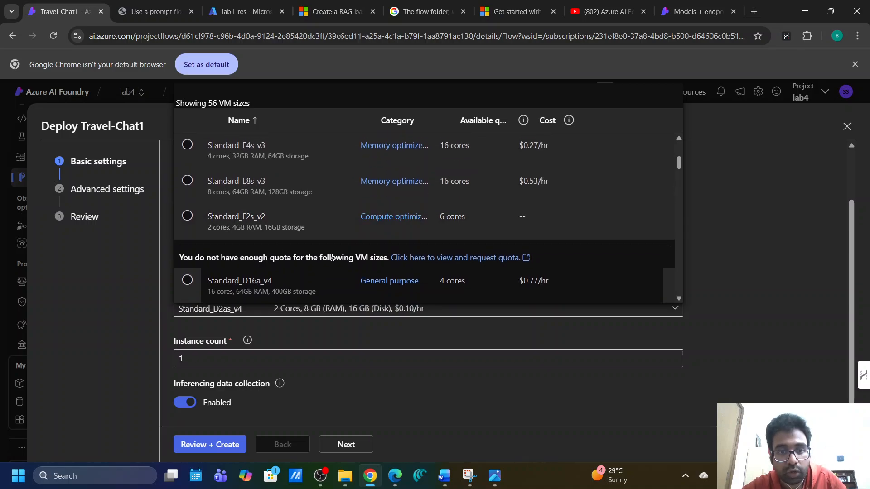
scroll(332, 258, down, 1)
scroll(332, 258, up, 5)
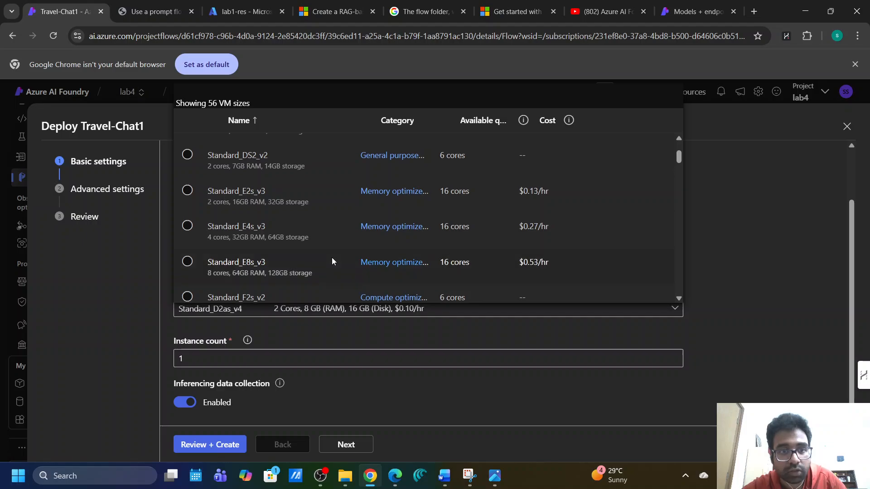
scroll(332, 260, up, 1)
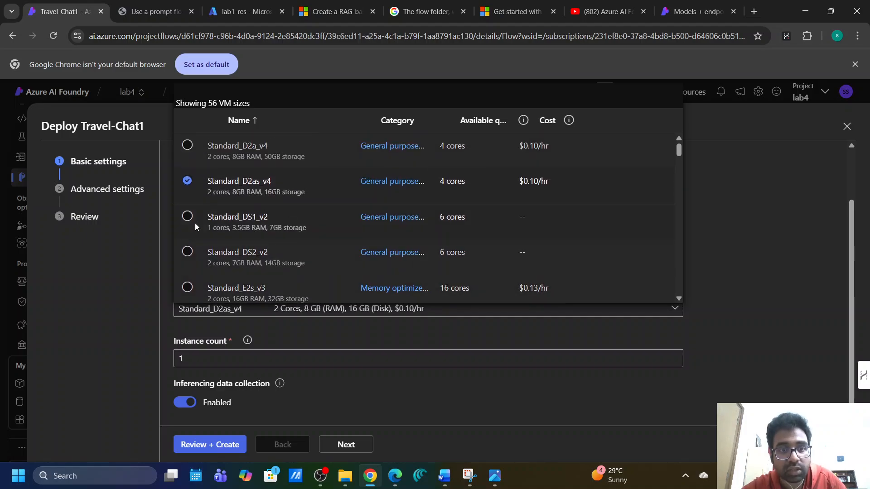
scroll(263, 269, down, 4)
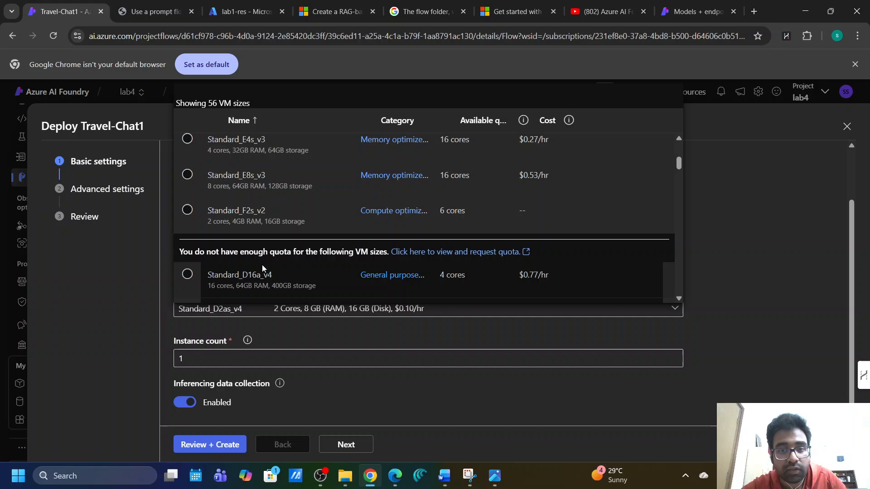
click(757, 233)
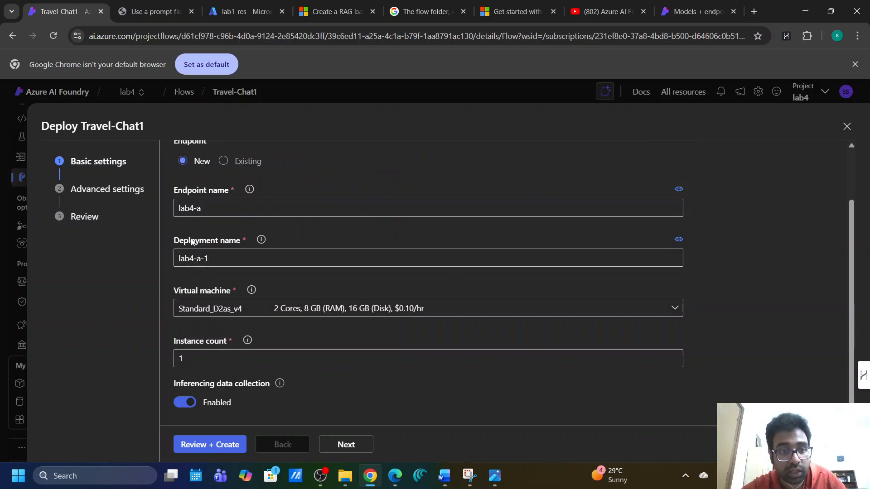
Reread the lab guide's deployment name, virtual machine, data collection and advanced settings, and return to the deployment form.
click(128, 4)
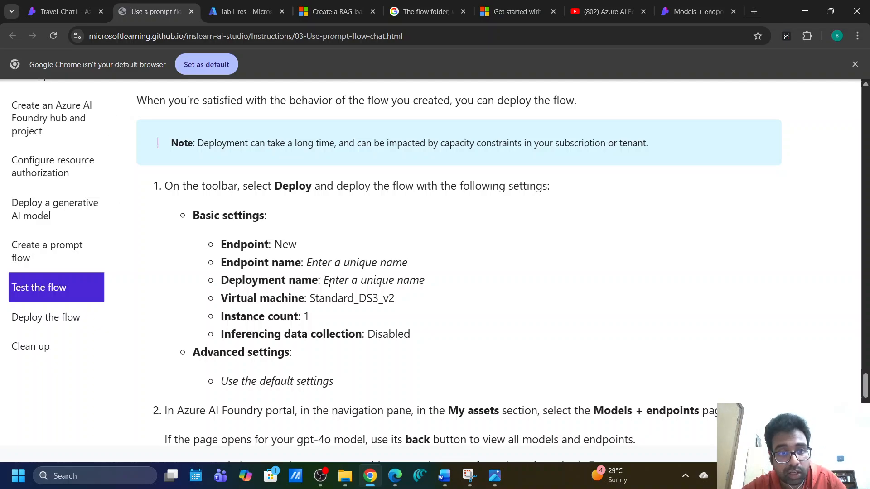
drag(329, 284, 388, 295)
click(206, 332)
scroll(204, 332, down, 2)
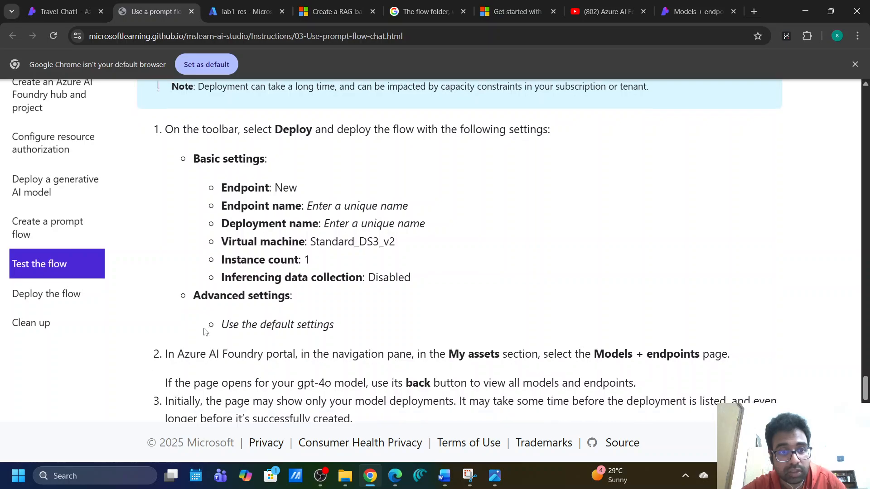
click(72, 5)
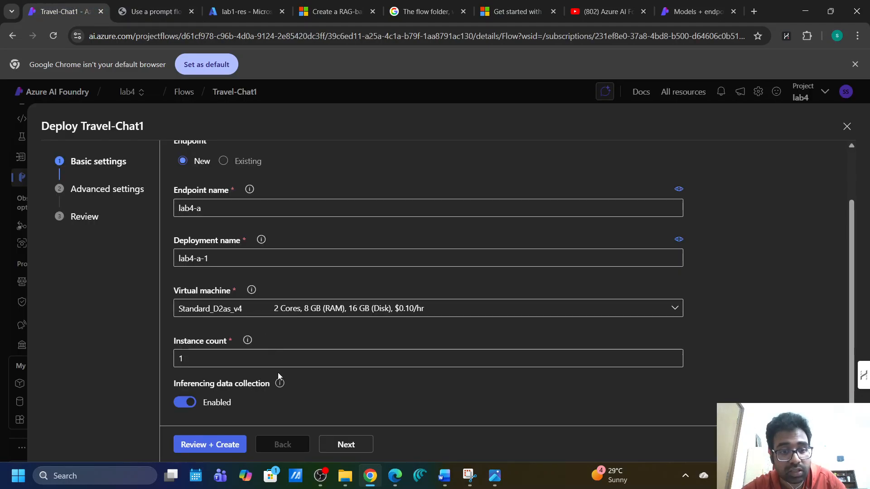
Review the advanced endpoint settings for authentication, identity and metadata against the lab guide, keeping the defaults.
click(117, 192)
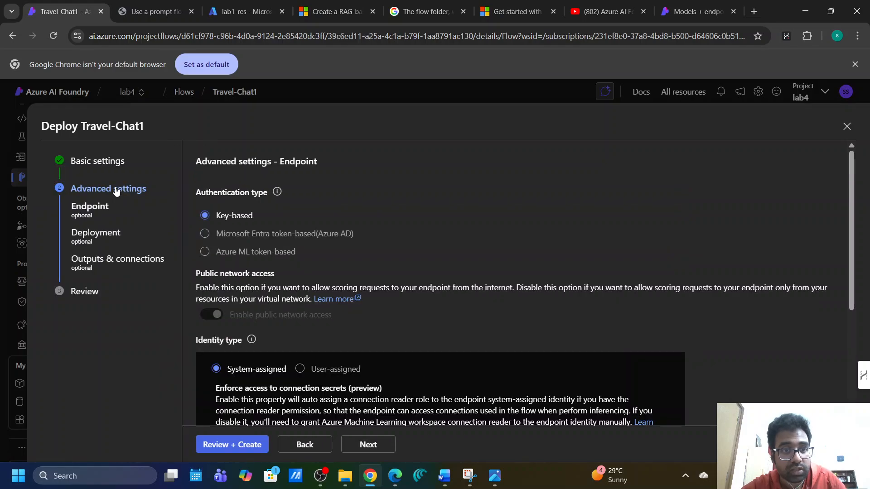
scroll(258, 339, down, 4)
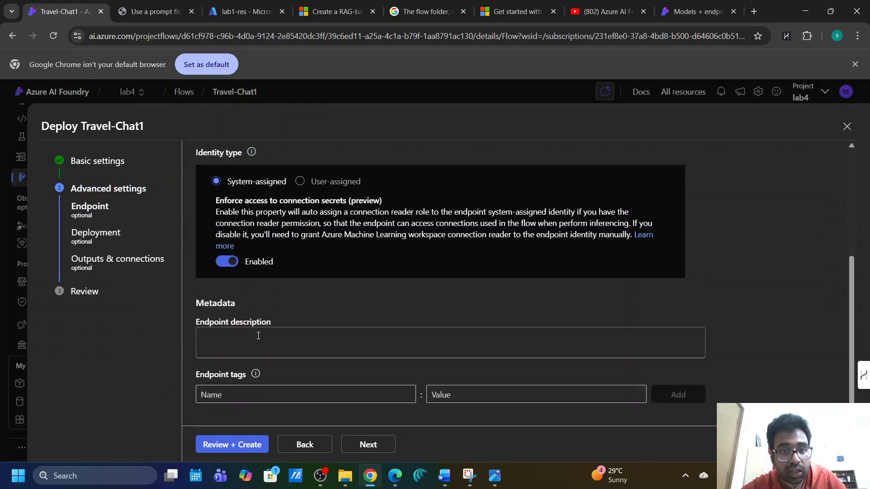
scroll(259, 336, up, 4)
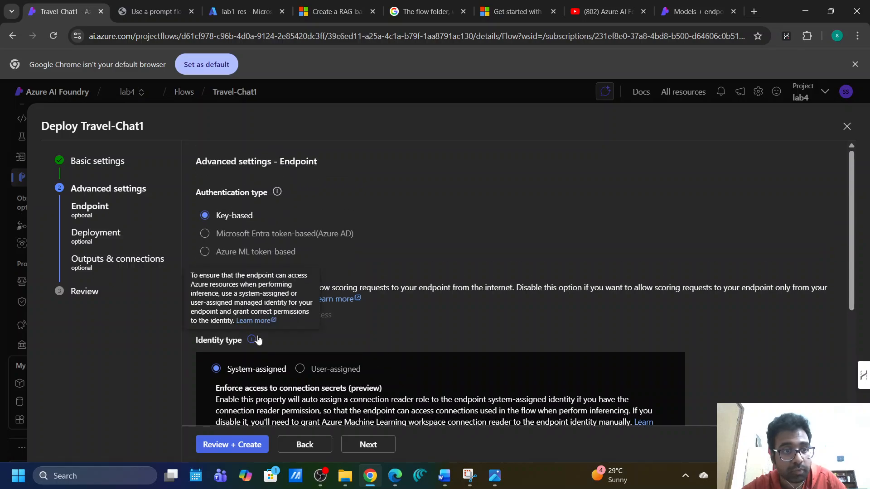
click(166, 14)
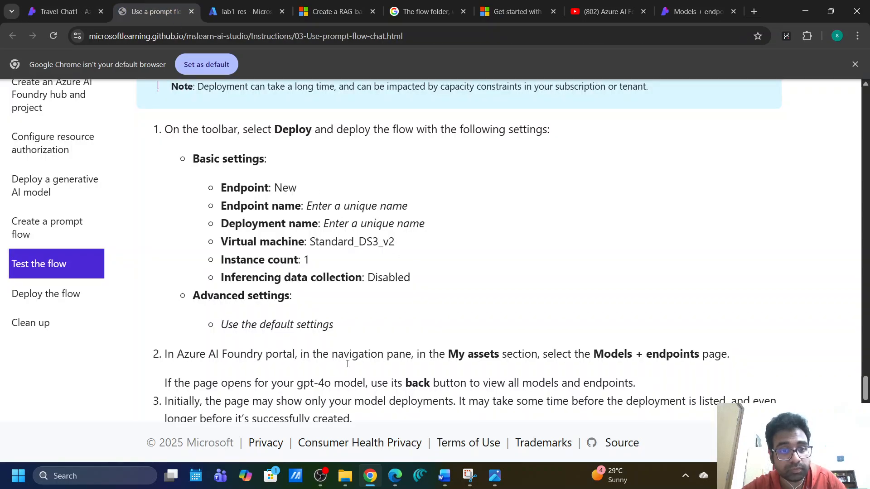
scroll(341, 357, down, 3)
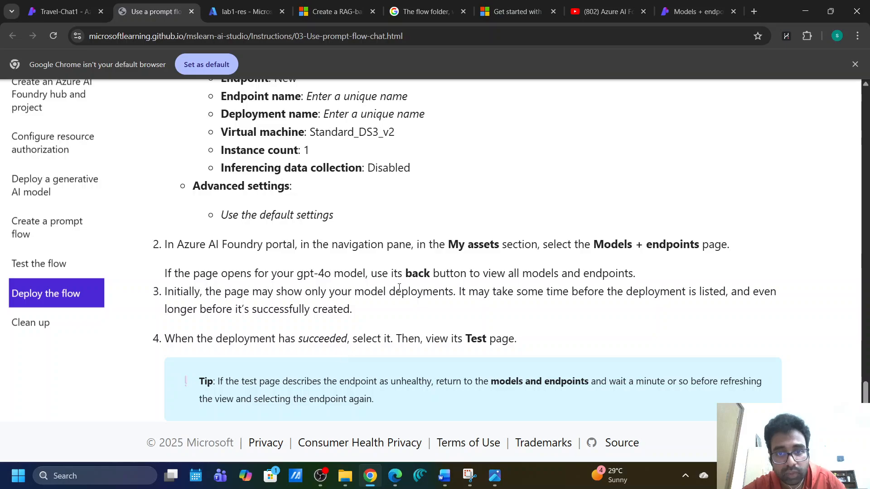
click(58, 11)
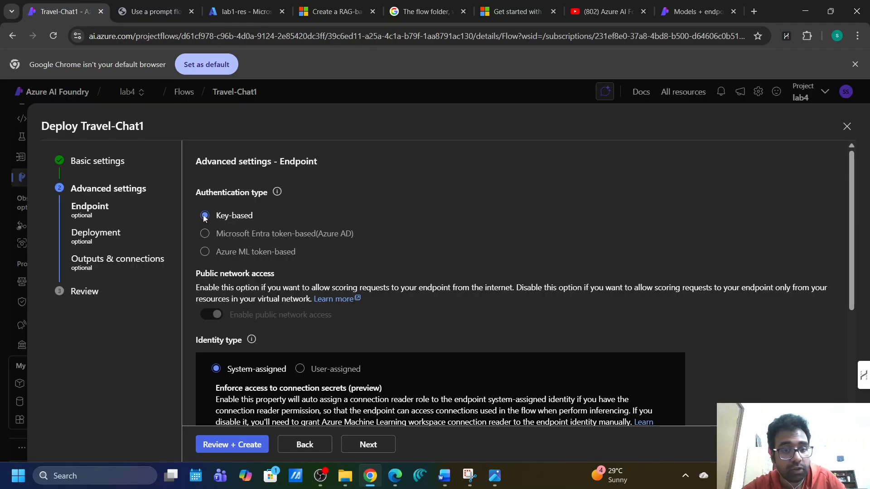
scroll(309, 312, down, 3)
scroll(308, 311, down, 2)
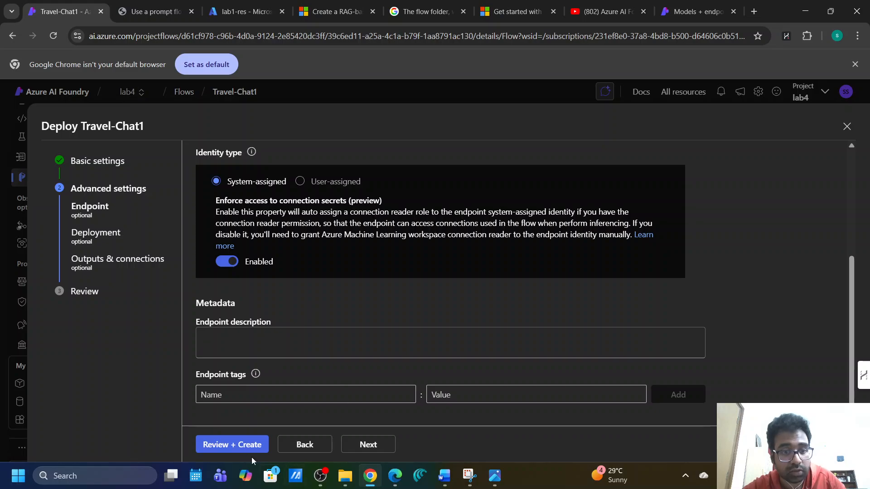
scroll(307, 344, up, 5)
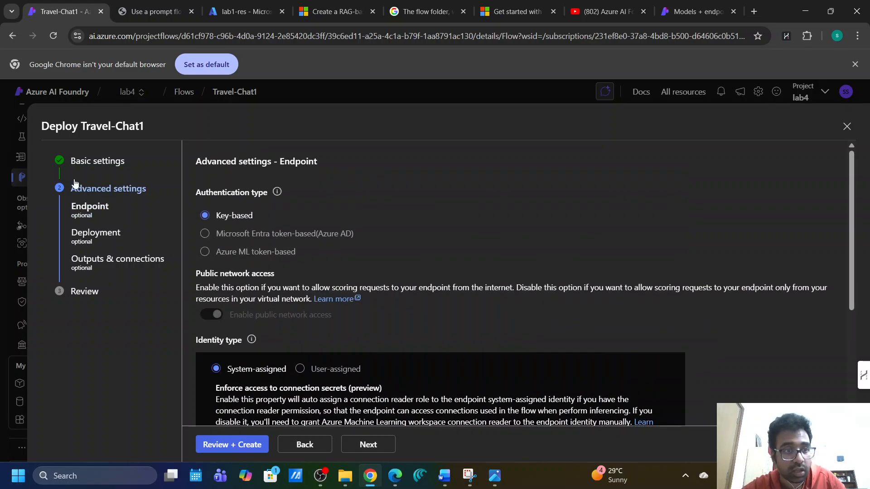
Return to the deployment's basic settings and disable inferencing data collection.
click(82, 165)
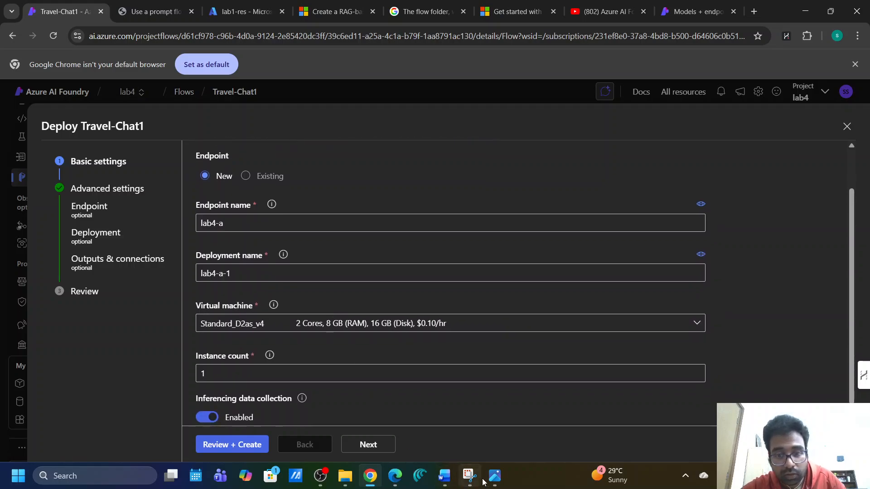
click(212, 418)
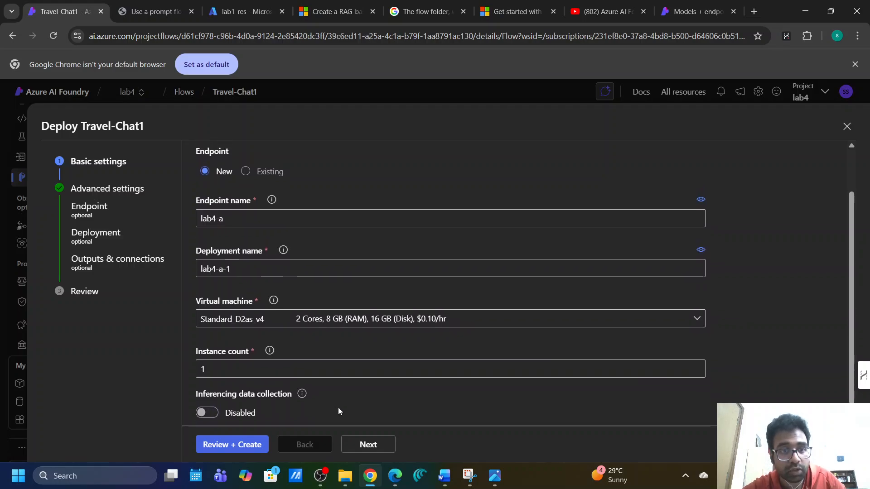
Capture the basic settings area with Snipping Tool, save it to the Desktop as the PNG e3, and return to the deployment form.
click(469, 476)
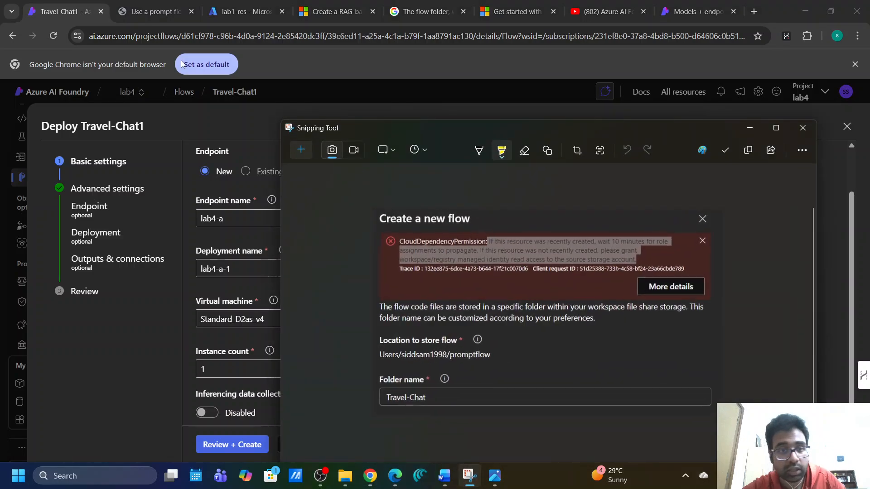
click(301, 150)
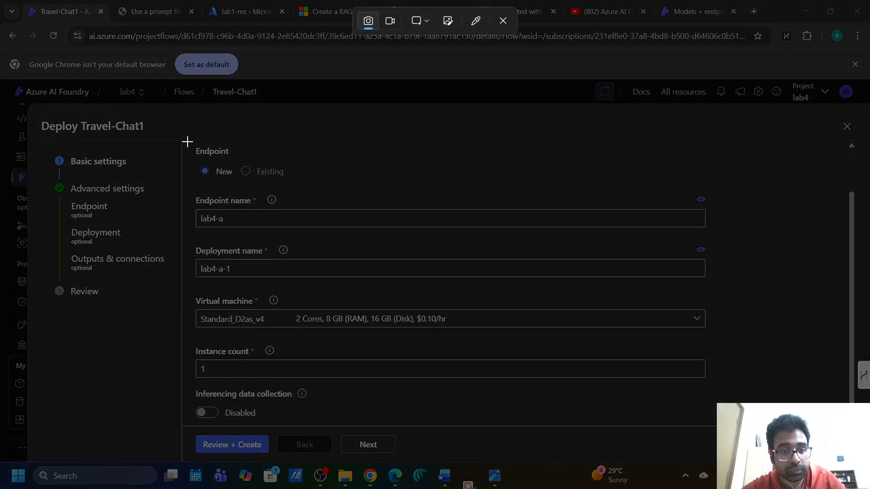
drag(187, 142, 702, 421)
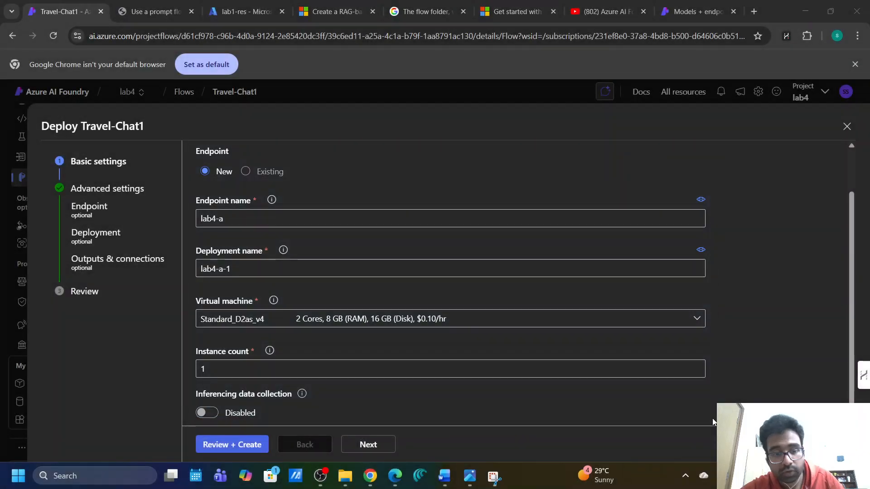
key(ctrl+s)
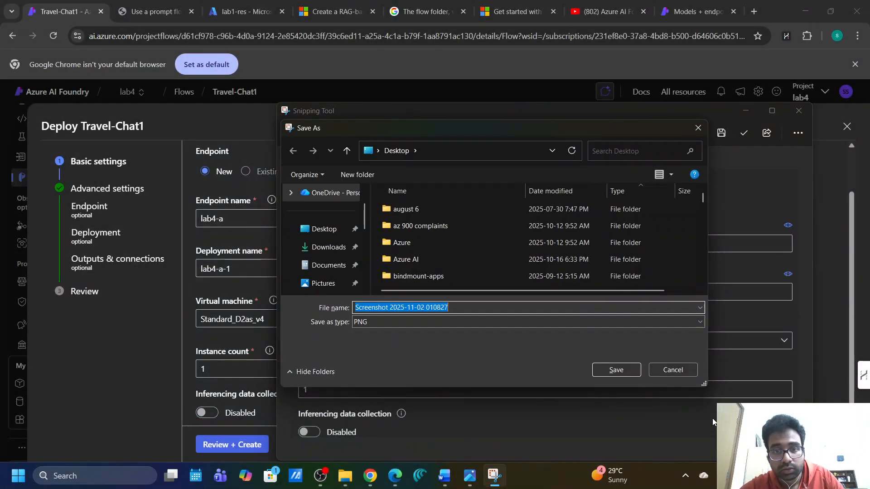
text(e2)
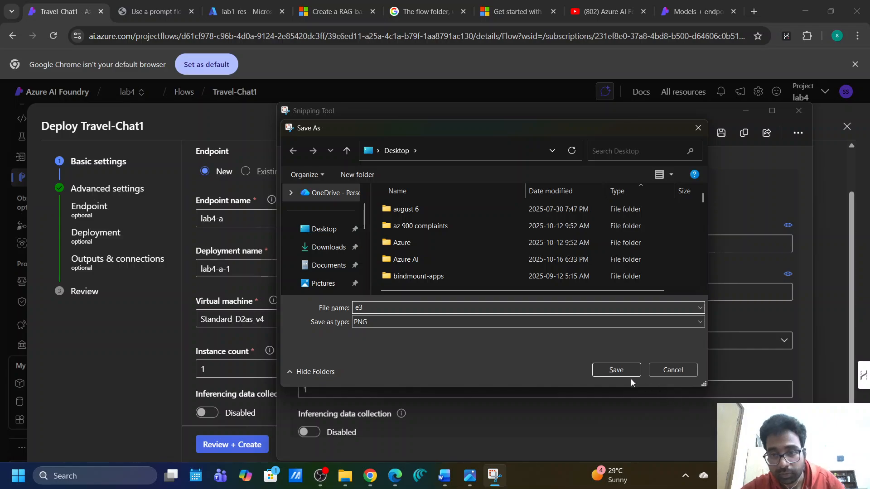
click(619, 371)
click(746, 111)
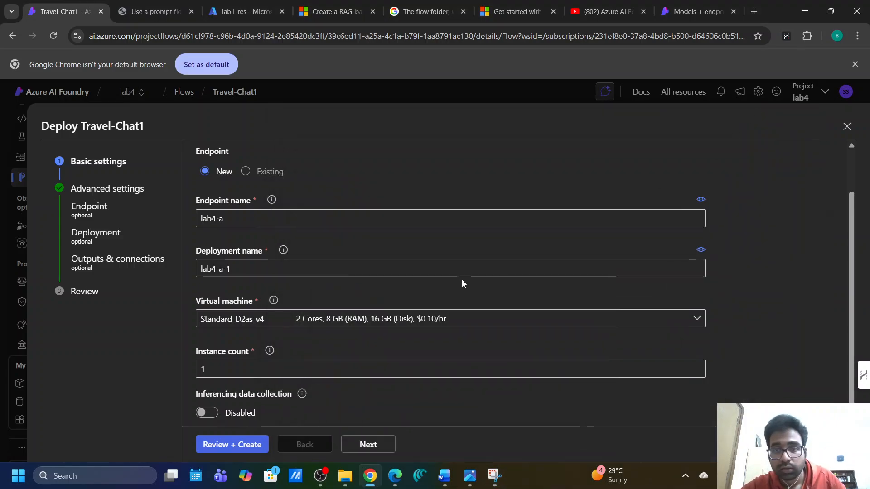
scroll(461, 283, down, 1)
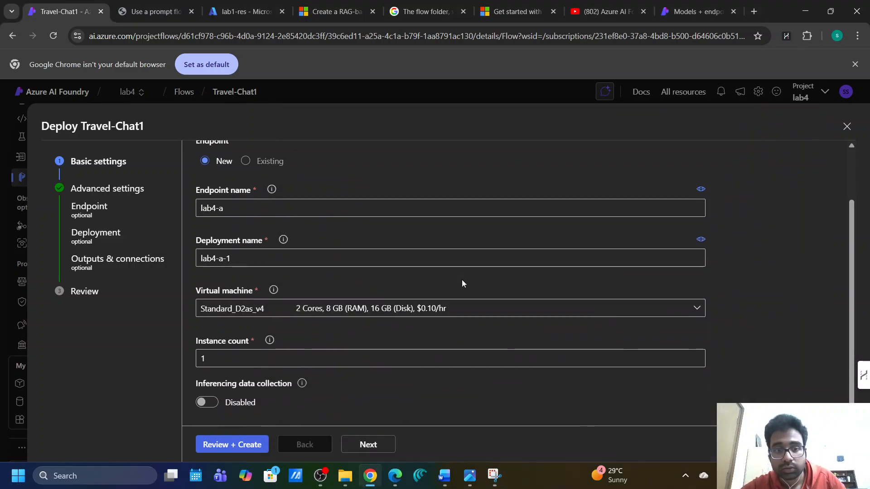
Review the Travel-Chat1 deployment summary, including endpoint, outputs and connection settings, and create deployment lab4-a-1 on endpoint lab4-a.
click(226, 446)
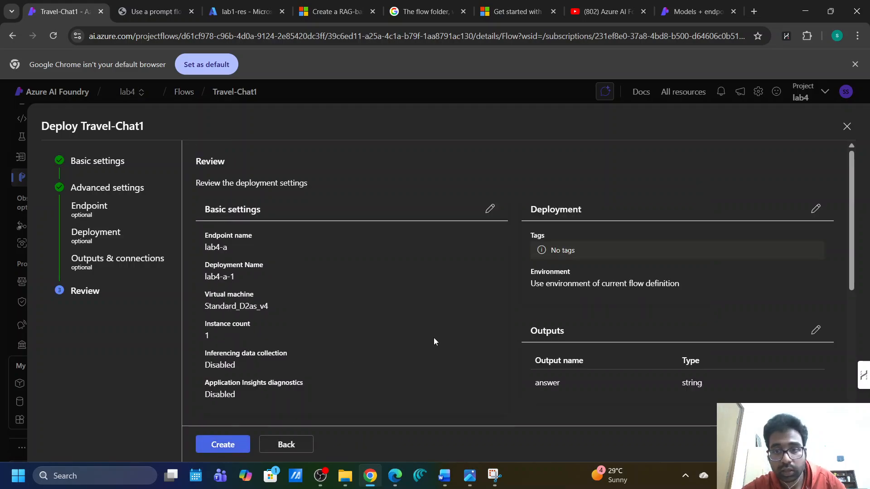
scroll(433, 340, down, 1)
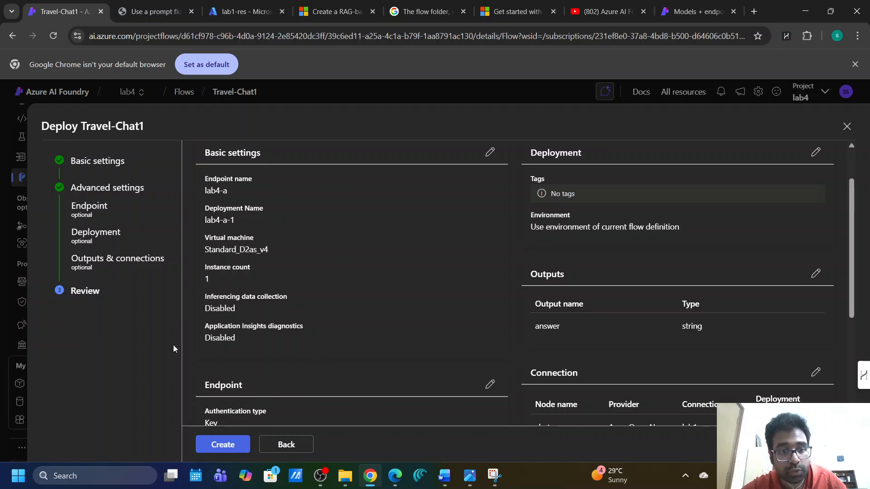
scroll(295, 341, down, 1)
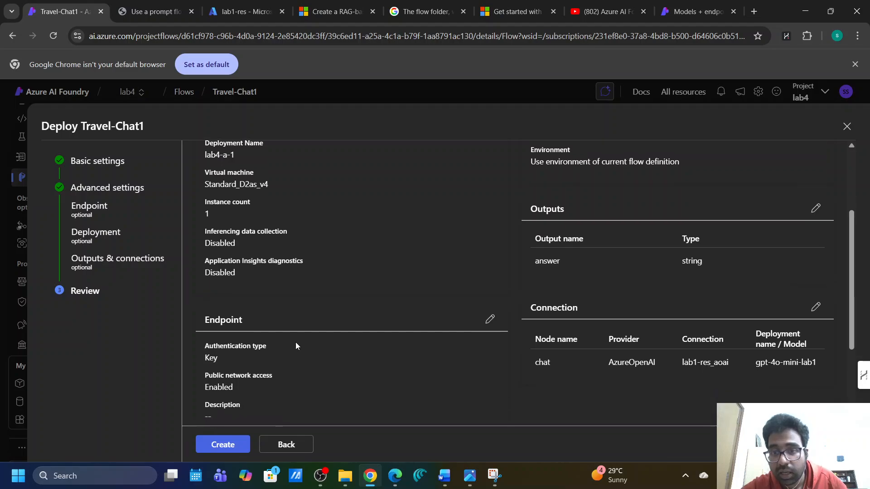
scroll(645, 265, down, 2)
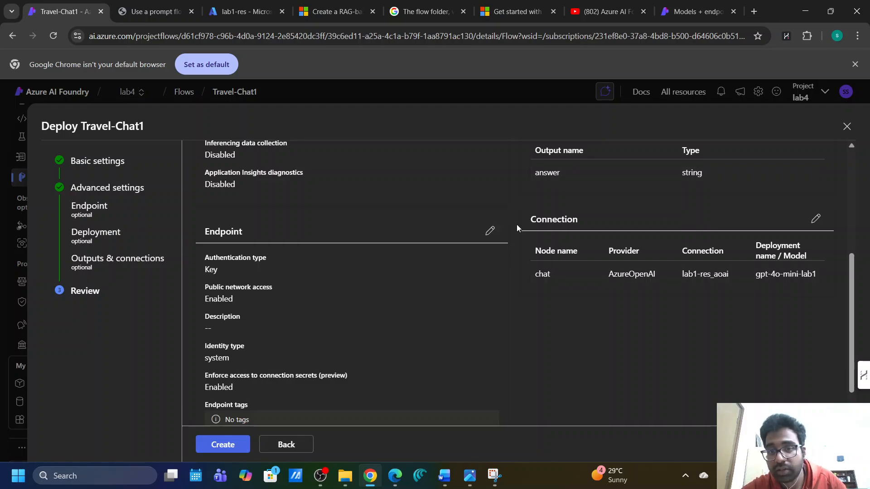
scroll(517, 228, down, 1)
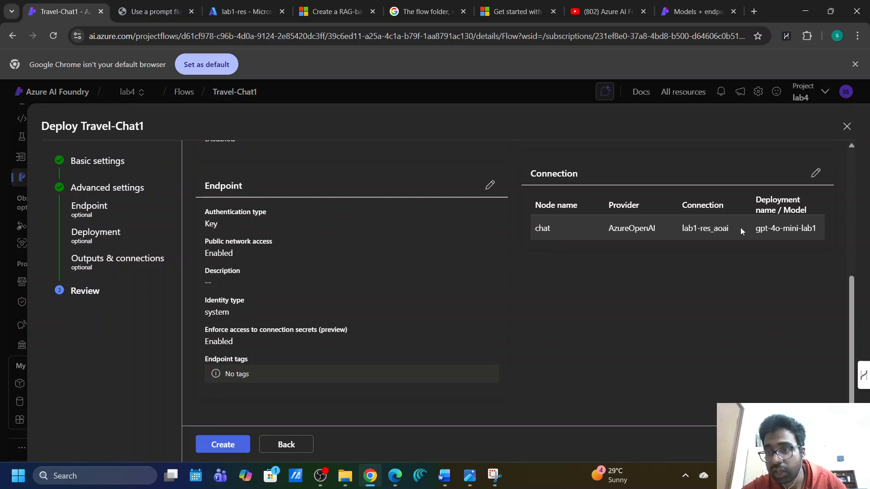
click(212, 443)
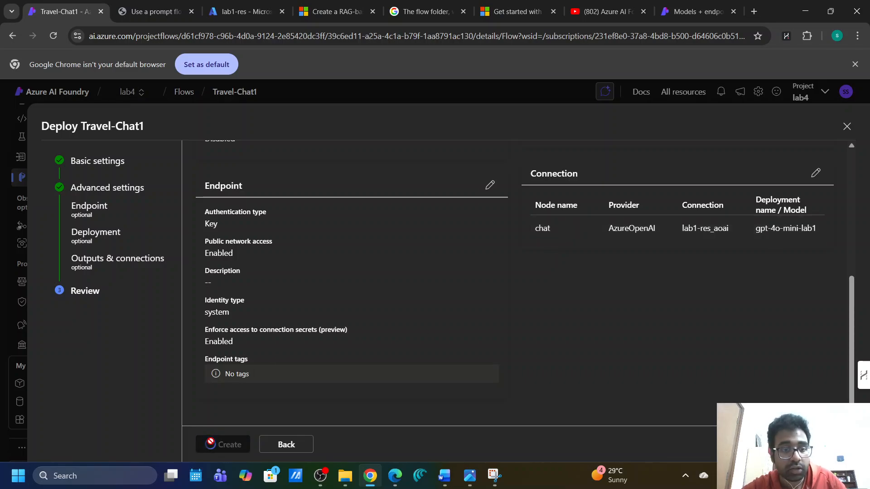
Check the lab guide's instructions following deployment, and bring up the Models + endpoints page with its browser tab moved beside Travel-Chat1.
click(143, 14)
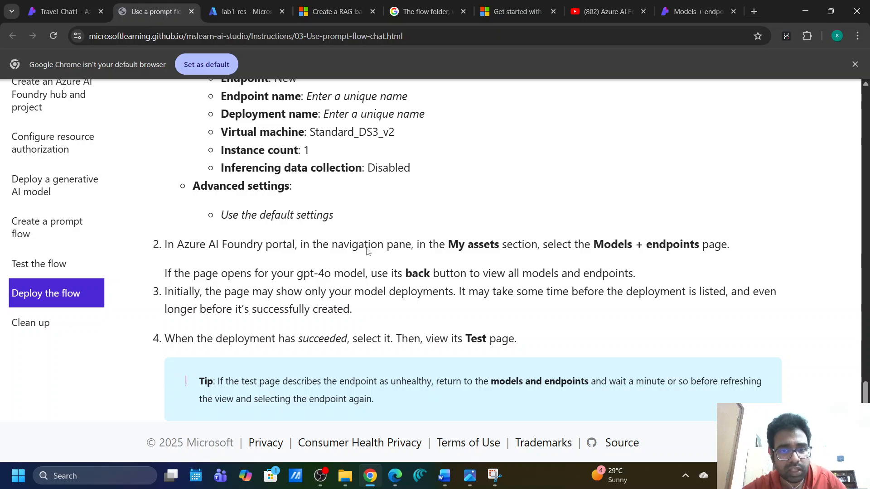
click(39, 13)
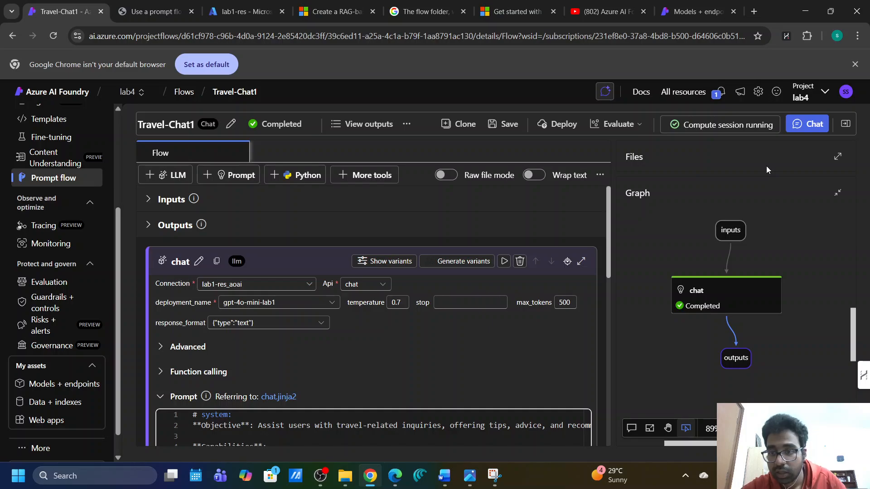
click(172, 11)
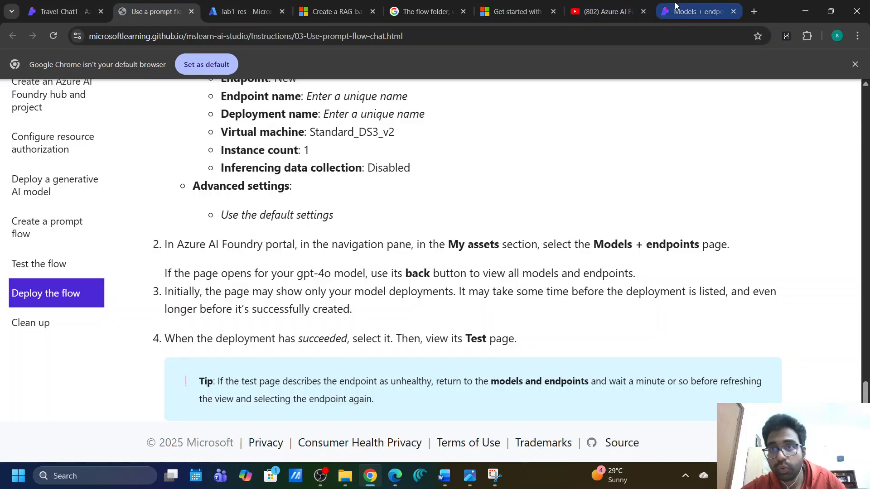
drag(697, 11, 150, 9)
scroll(52, 288, up, 4)
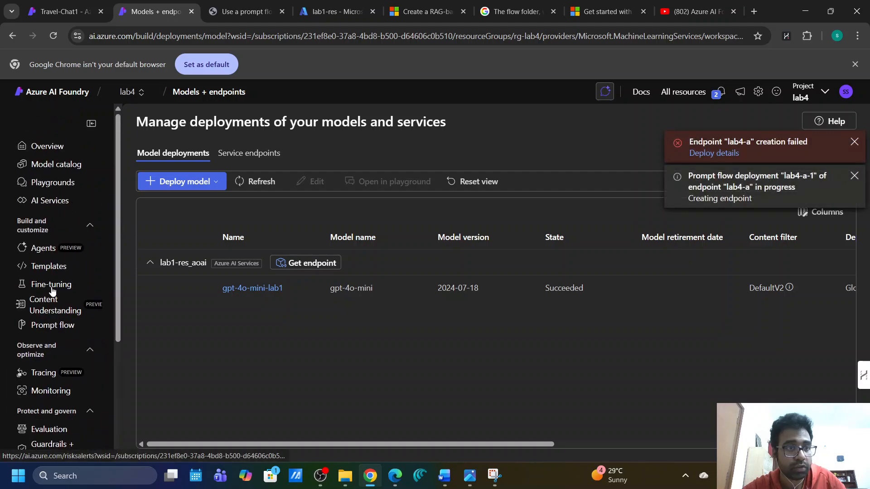
Open the portal's notifications to check the creation of endpoint lab4-a.
click(135, 32)
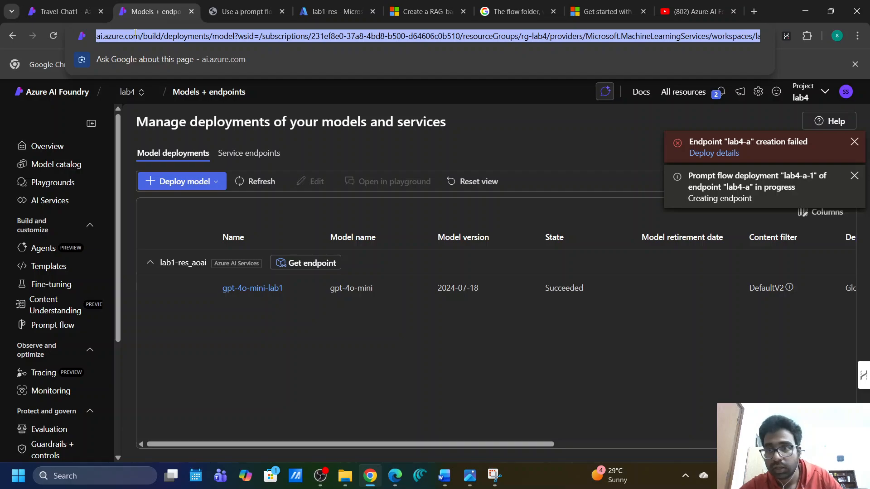
click(814, 95)
click(814, 94)
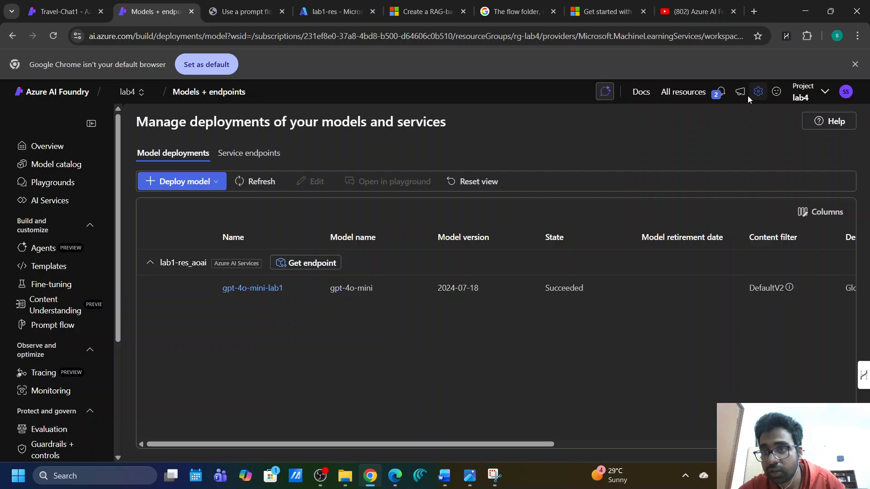
click(722, 94)
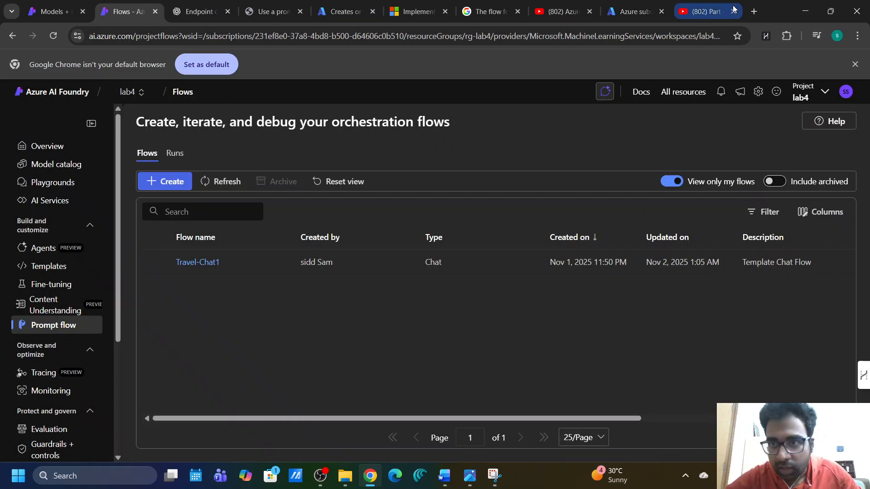
Open the notifications from the Flows page and look through the entries for the lab4-abc, lab4-ab and lab4-a endpoints and deployments.
click(740, 93)
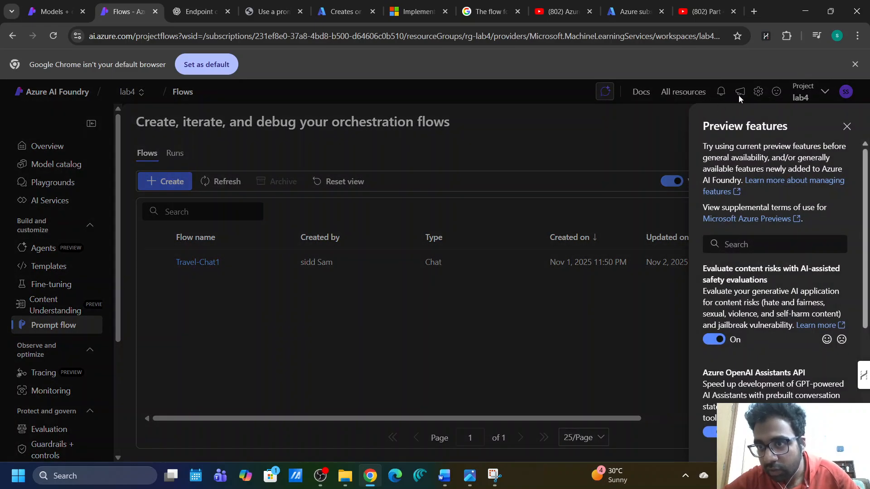
click(739, 93)
click(721, 92)
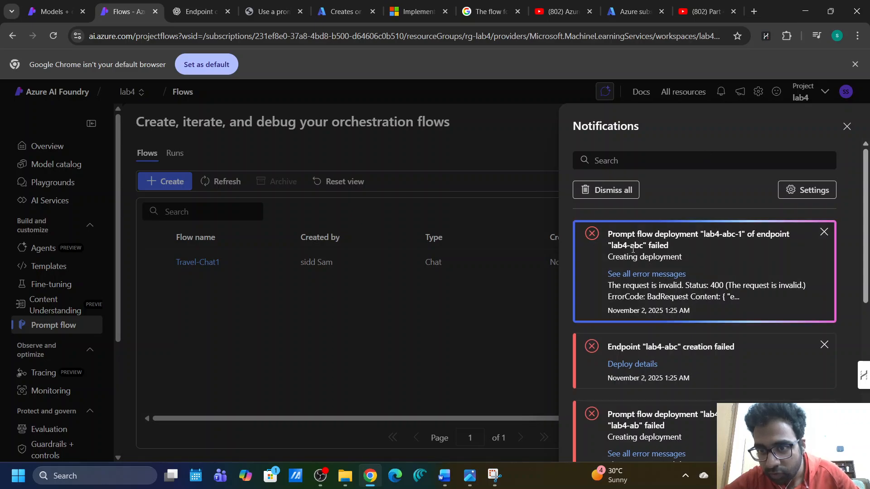
scroll(633, 249, down, 1)
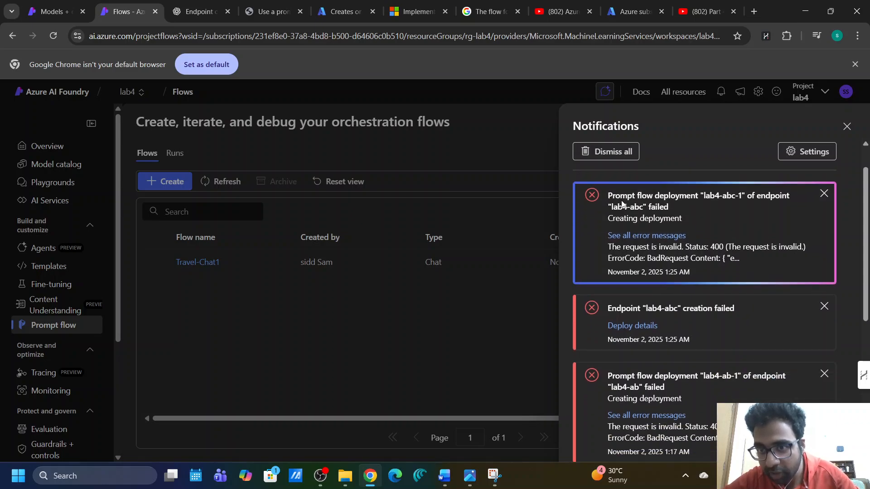
drag(608, 196, 741, 195)
click(747, 196)
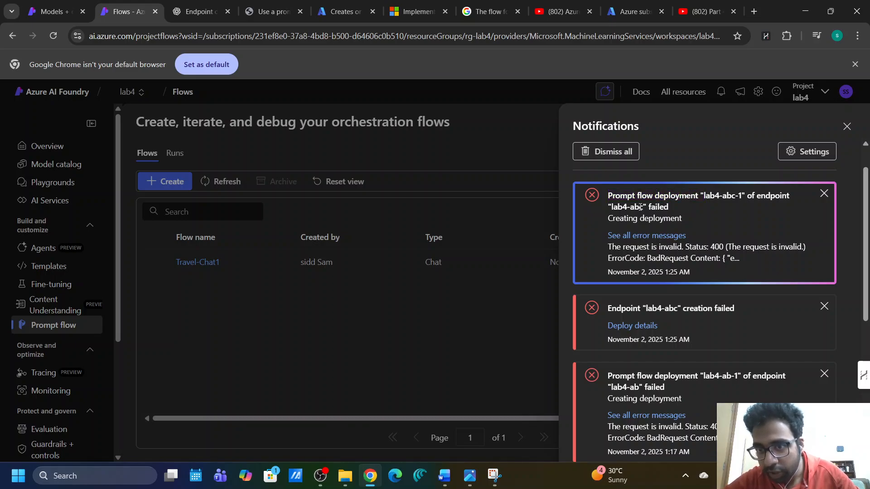
scroll(658, 211, down, 4)
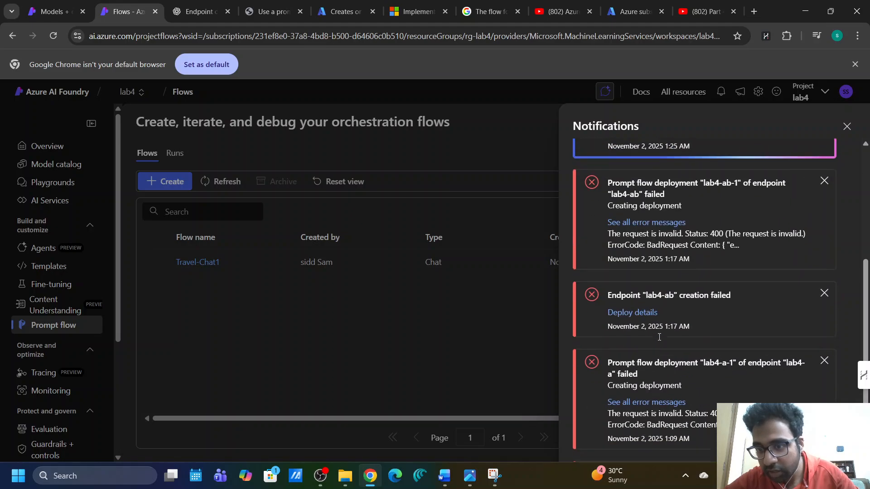
scroll(585, 246, up, 5)
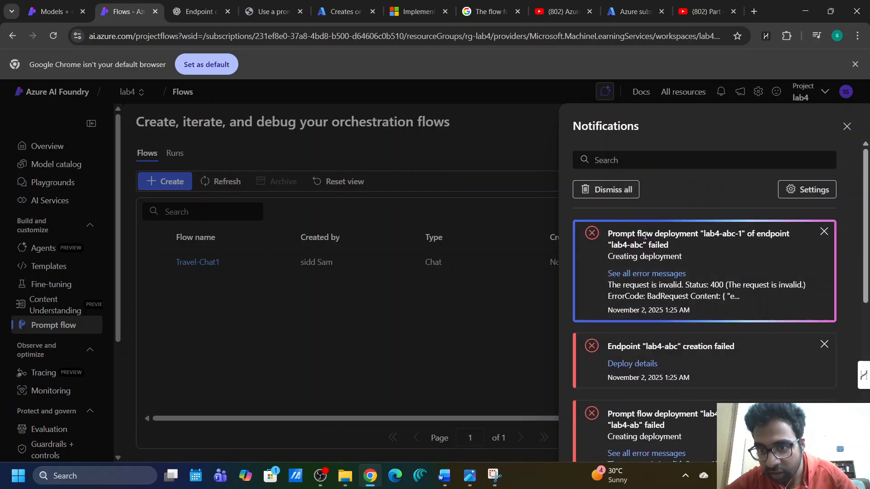
drag(609, 232, 618, 232)
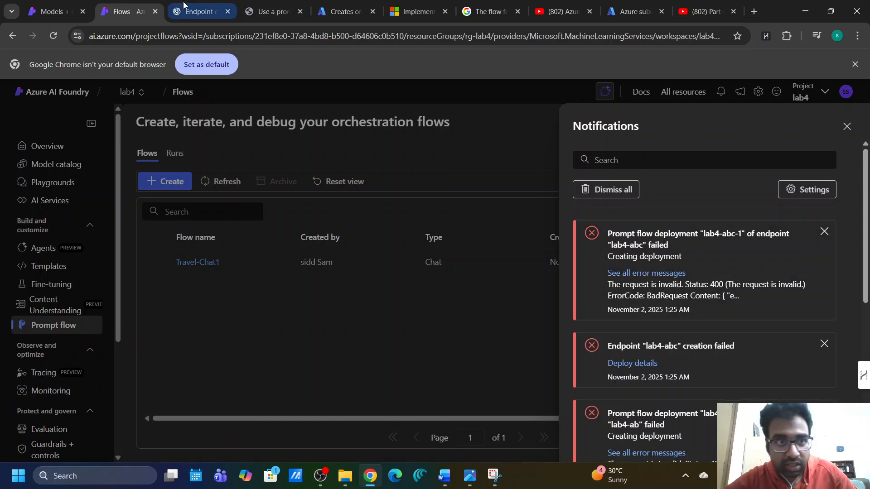
Switch to the ChatGPT conversation, review its advice on registering Microsoft.MachineLearningServices and Microsoft.KeyVault, and return to the Flows page.
click(197, 11)
scroll(300, 341, up, 15)
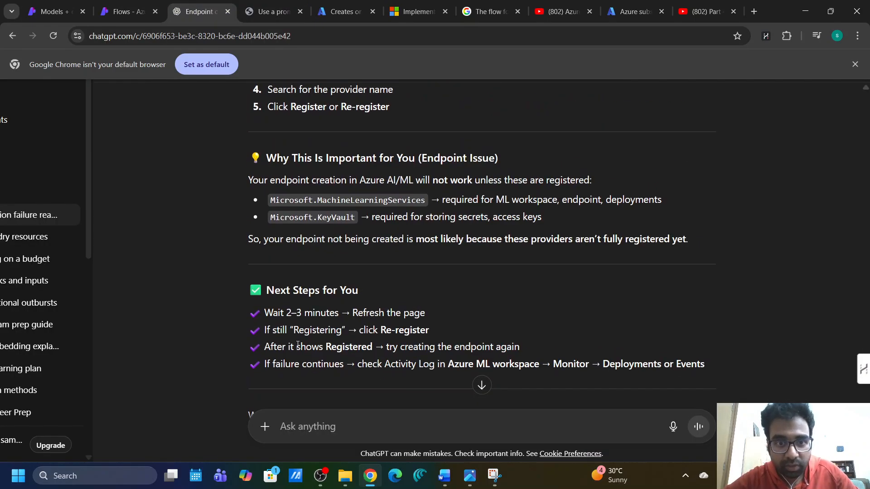
scroll(297, 347, up, 10)
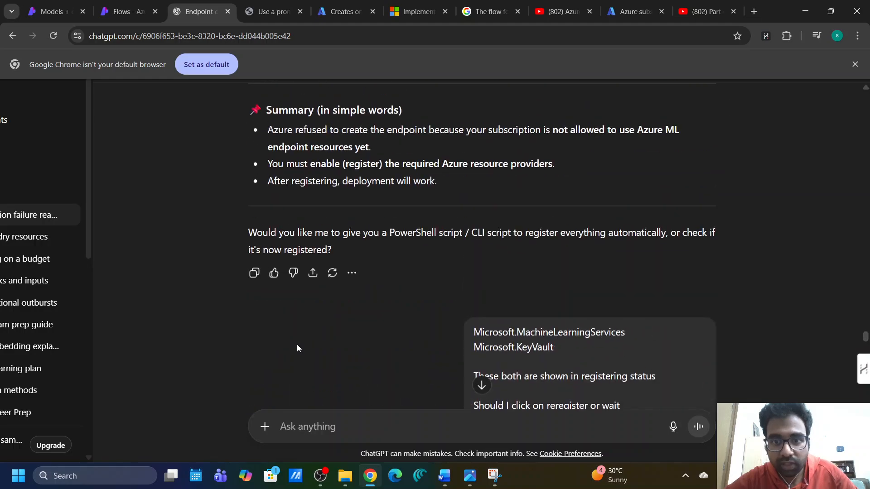
scroll(298, 347, down, 15)
scroll(297, 344, down, 20)
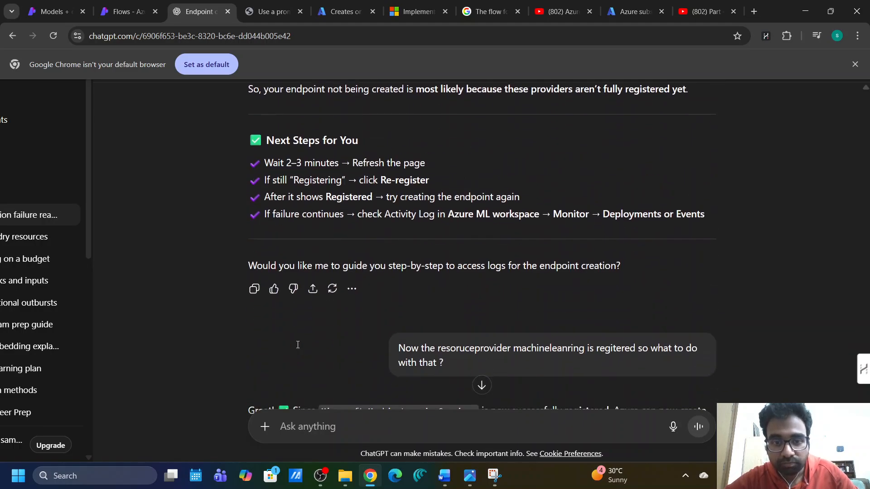
scroll(297, 348, up, 5)
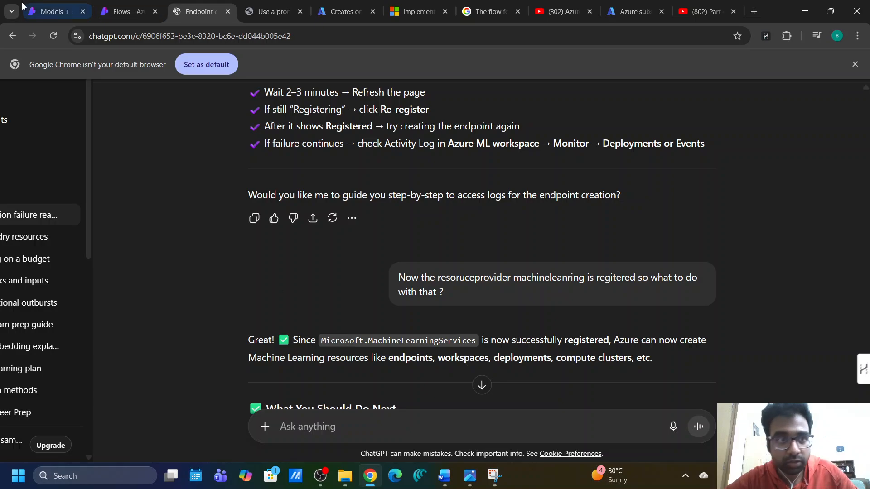
click(52, 11)
click(127, 8)
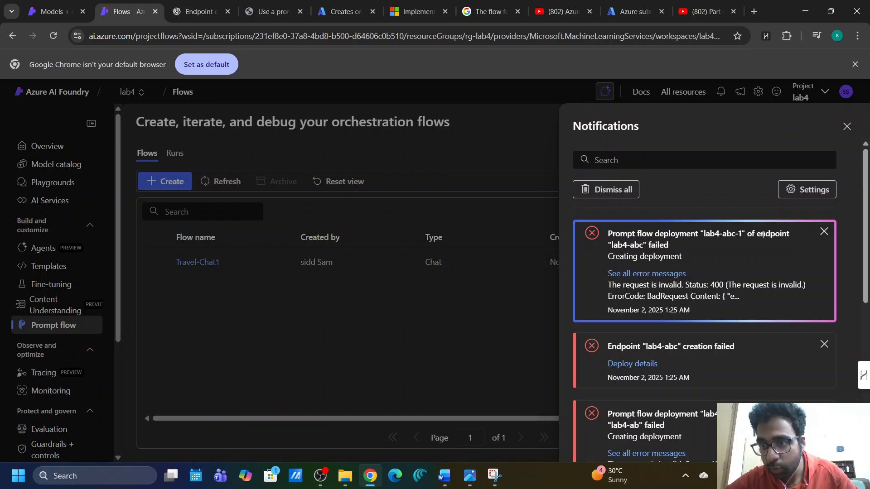
Expand the full error messages of the lab4-abc-1 deployment notification, read the error code and validation details, and collapse them.
drag(765, 233, 793, 240)
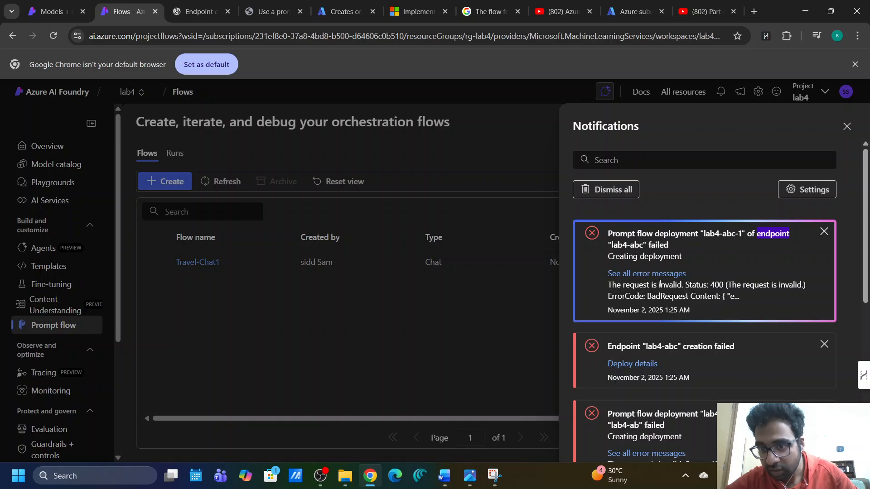
click(644, 275)
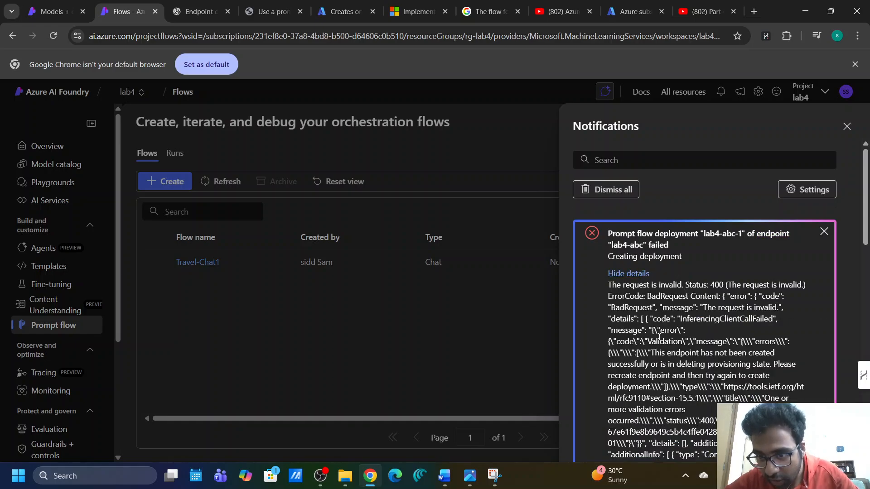
scroll(712, 247, down, 1)
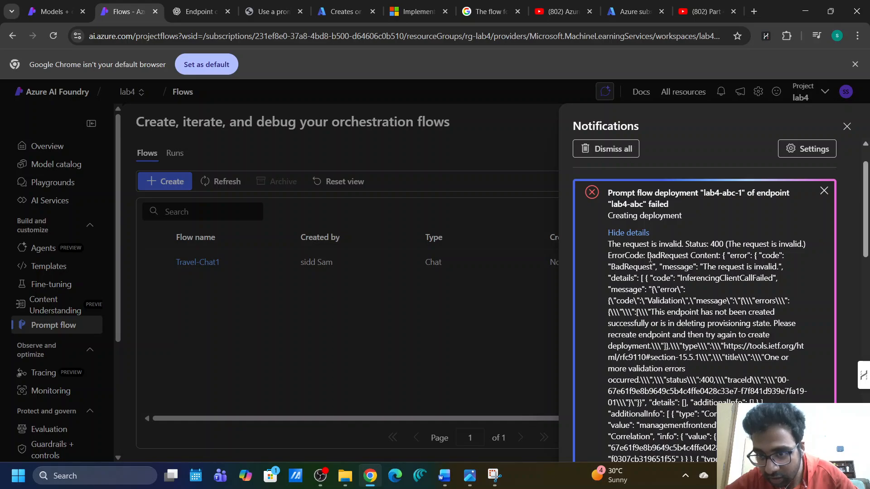
scroll(715, 290, down, 1)
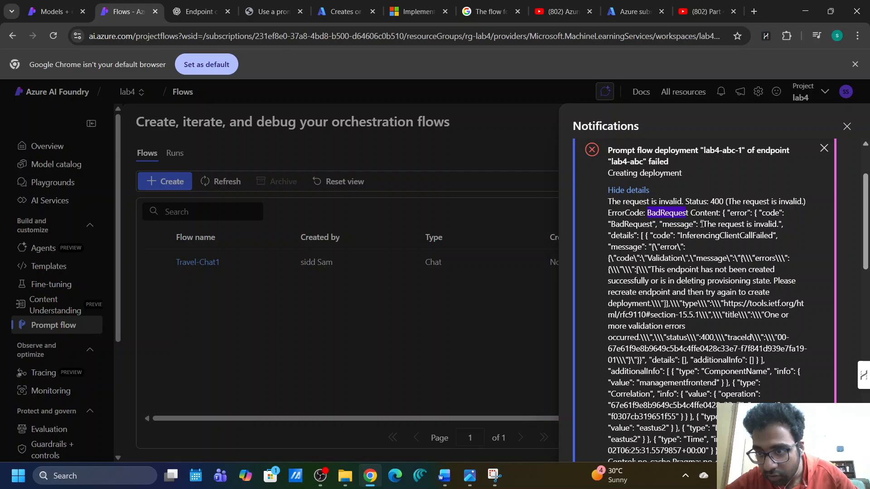
scroll(654, 237, down, 1)
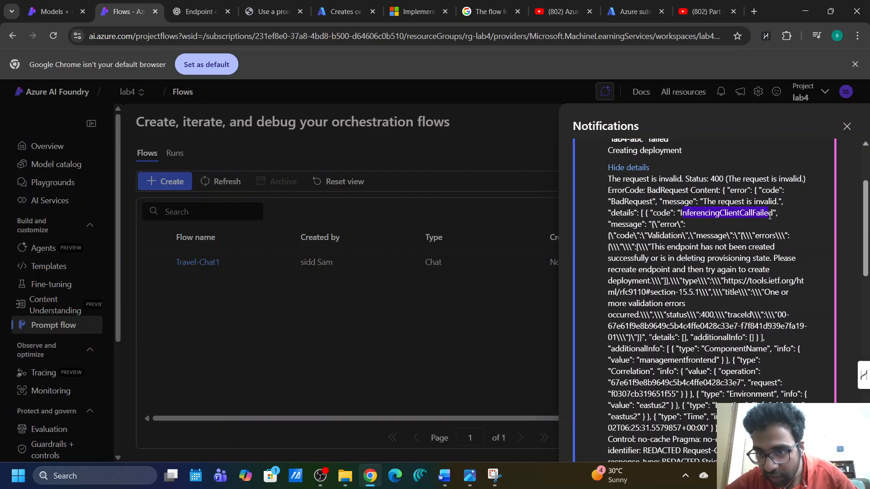
scroll(685, 245, down, 1)
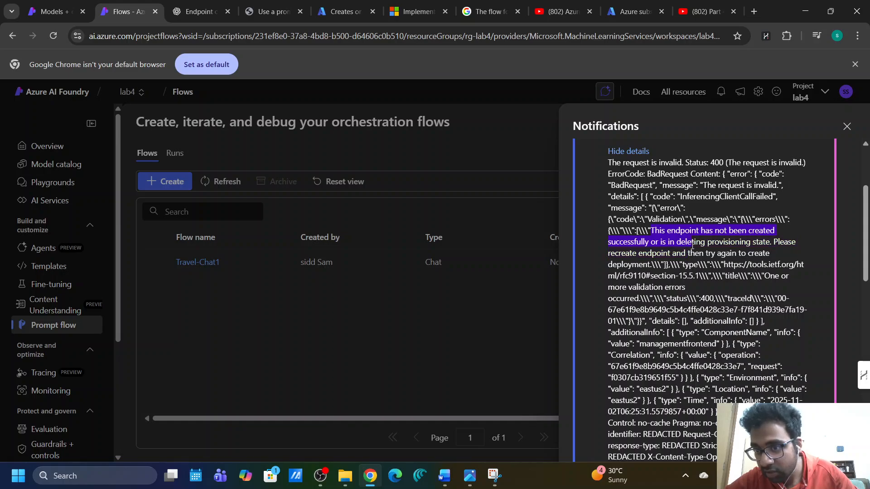
drag(755, 241, 760, 242)
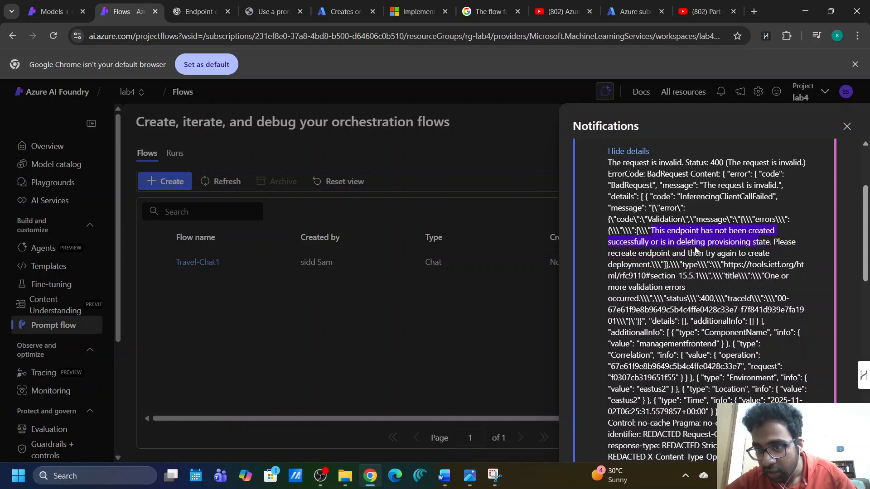
click(734, 249)
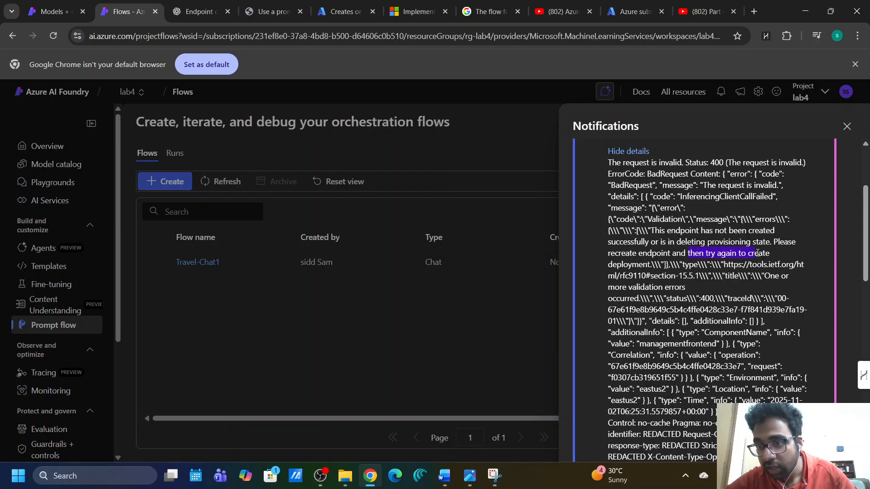
scroll(716, 238, up, 3)
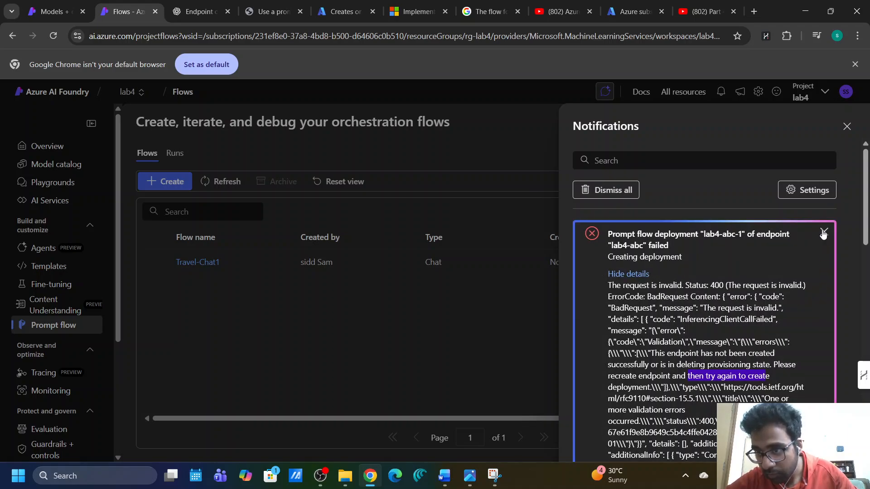
click(624, 277)
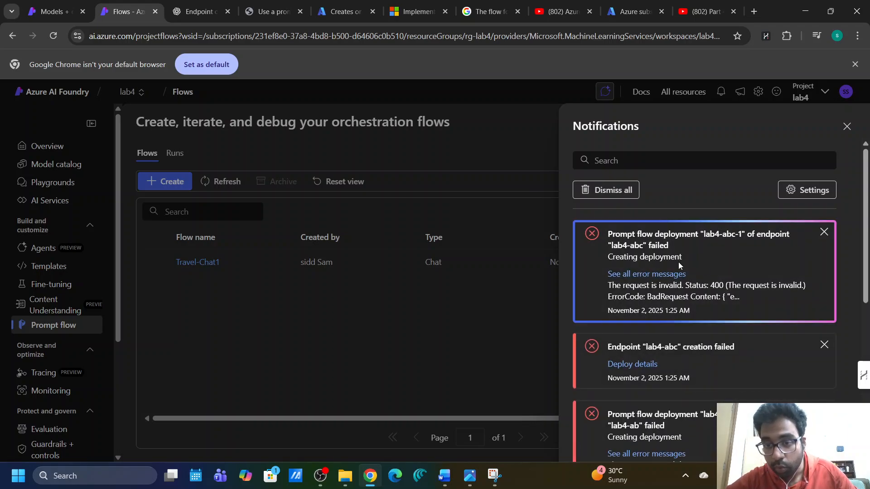
Look over the failed deployment notifications, switch to the Azure portal's activity log and close the open operation details.
scroll(678, 260, down, 5)
scroll(678, 260, up, 4)
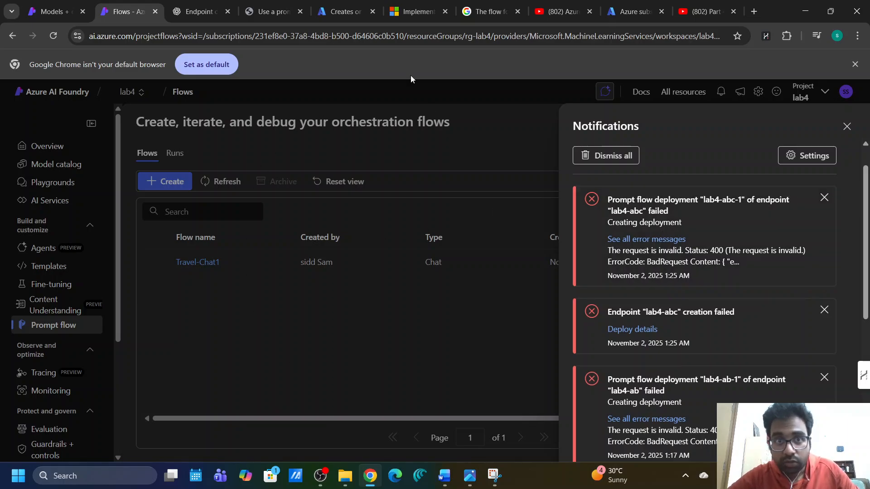
click(338, 13)
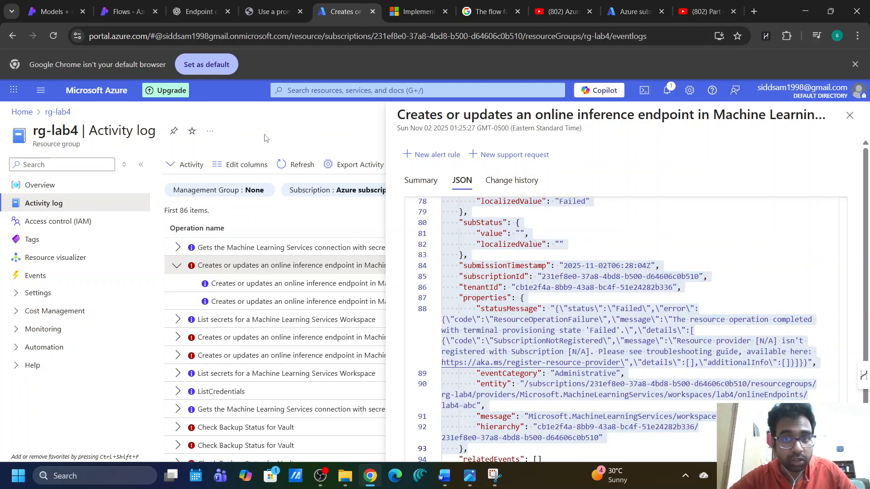
click(849, 115)
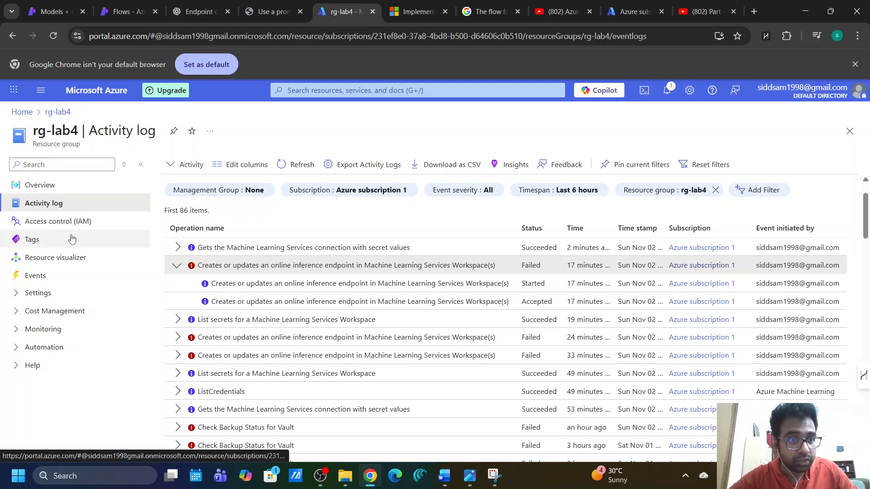
Search the Azure portal for "rg", open the rg-lab4 resource group and show its activity log.
click(300, 90)
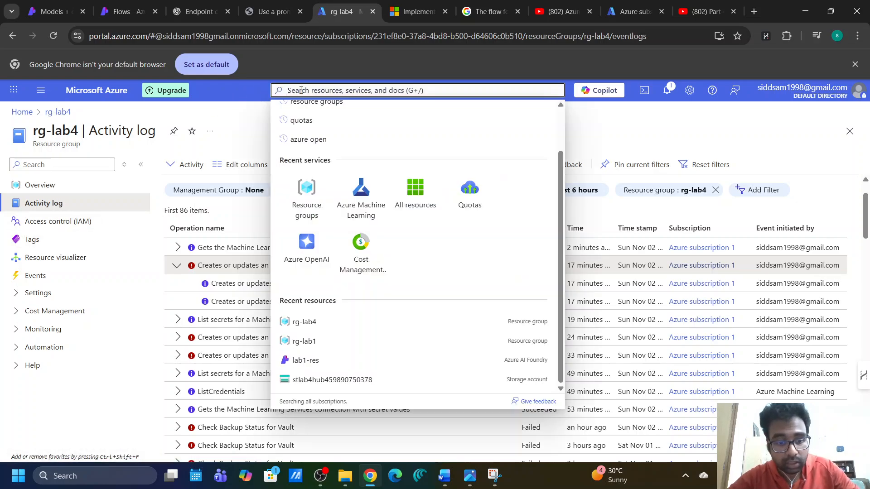
text(rg)
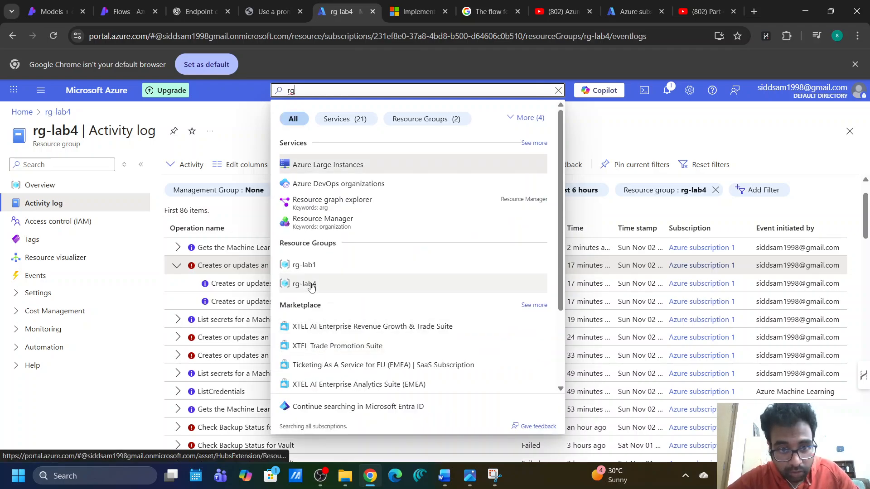
click(311, 287)
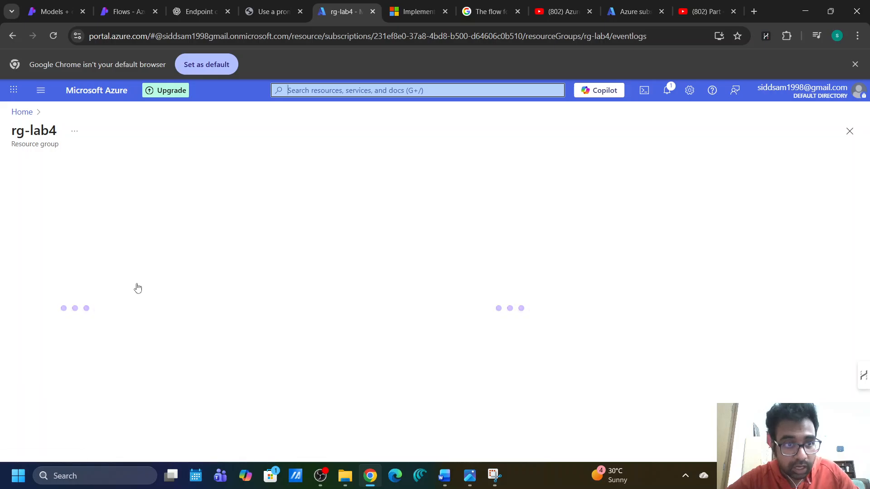
click(43, 208)
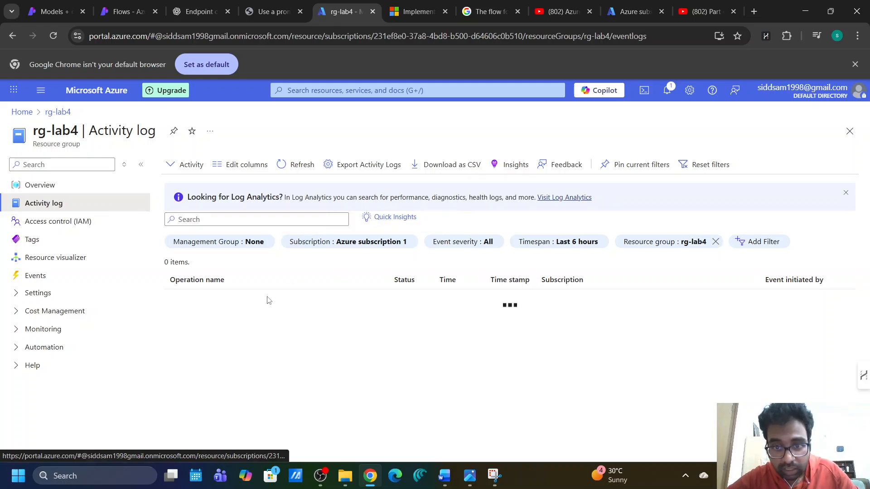
Expand the most recent failed online inference endpoint operation and widen the Operation name column to show full names.
scroll(236, 349, down, 1)
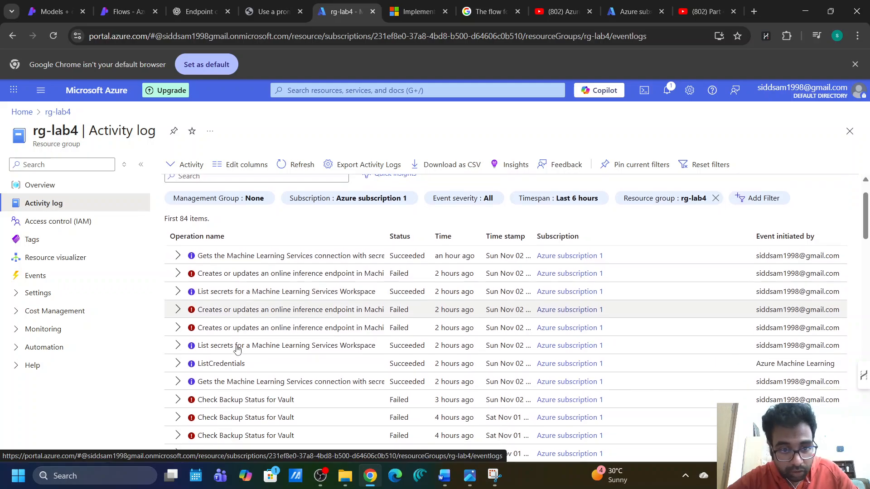
scroll(236, 349, down, 1)
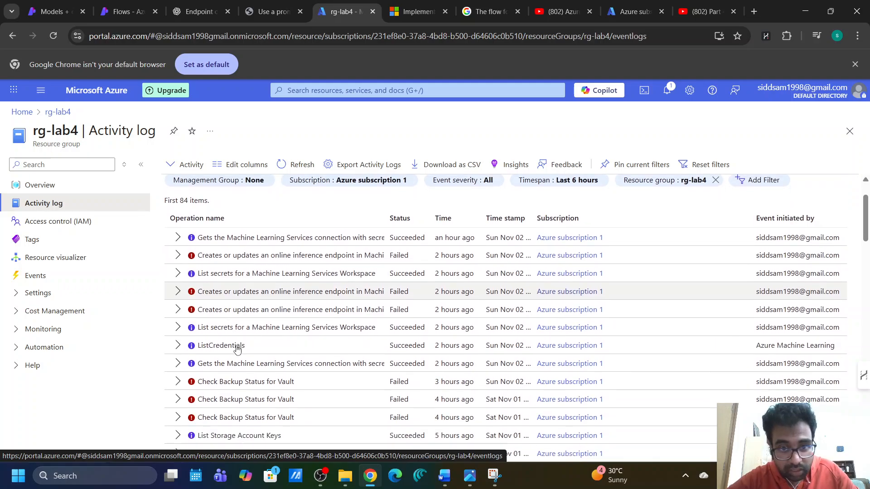
click(178, 256)
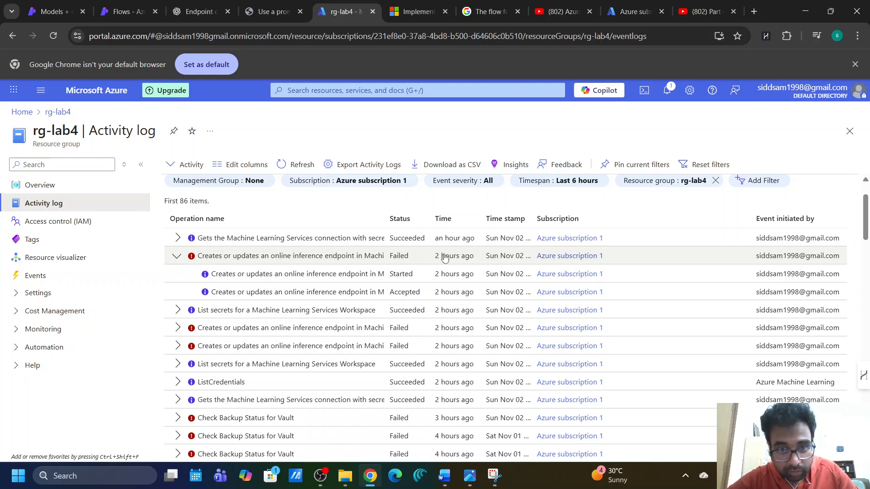
drag(384, 219, 545, 218)
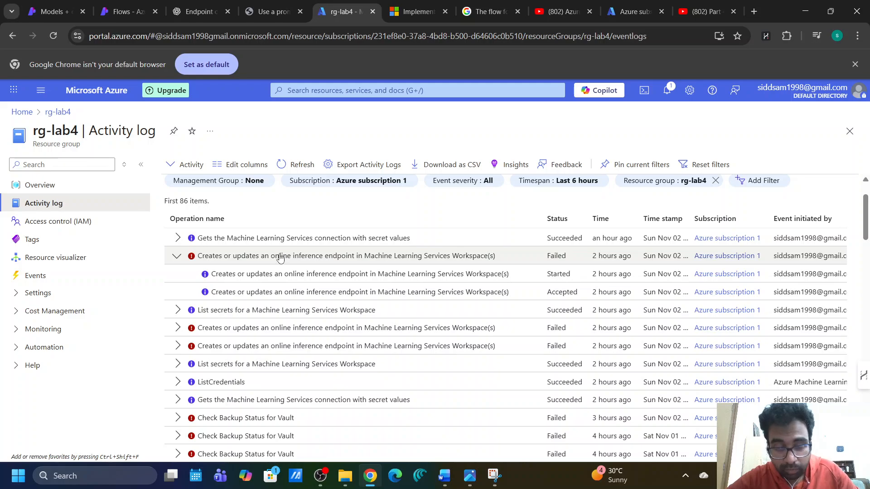
Open the failed endpoint operation's summary and read its error code and message.
click(450, 257)
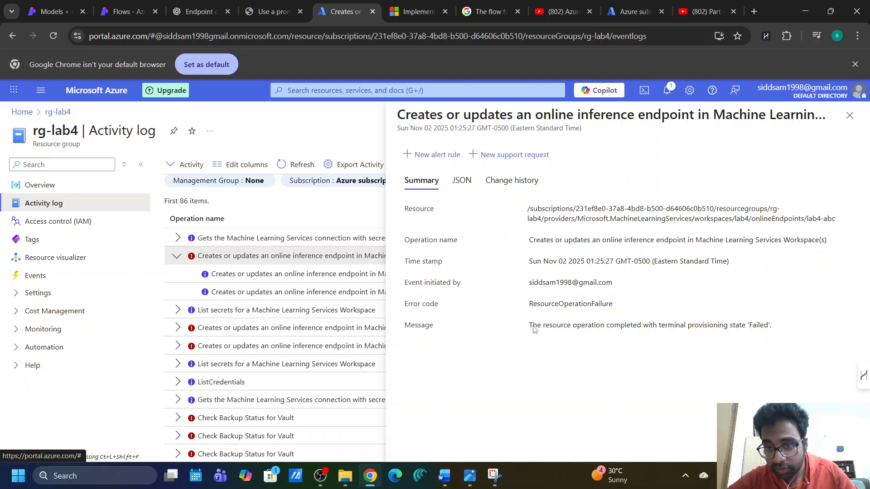
drag(533, 327, 713, 332)
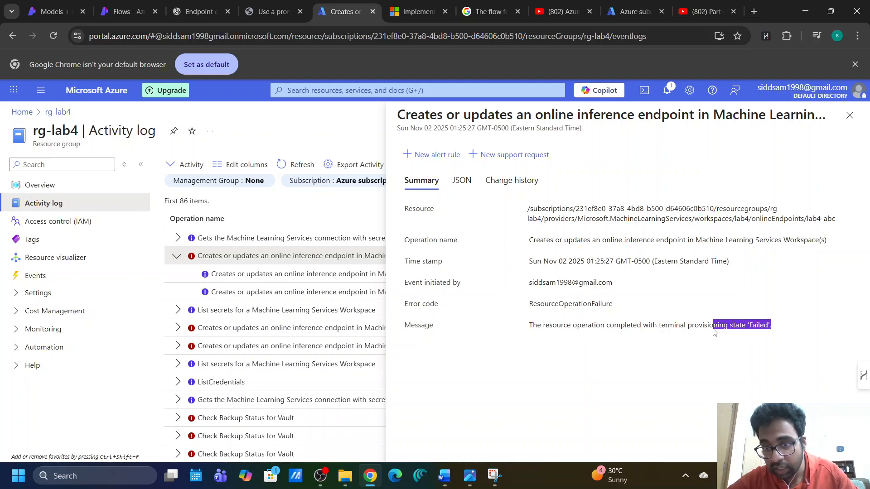
drag(528, 304, 616, 308)
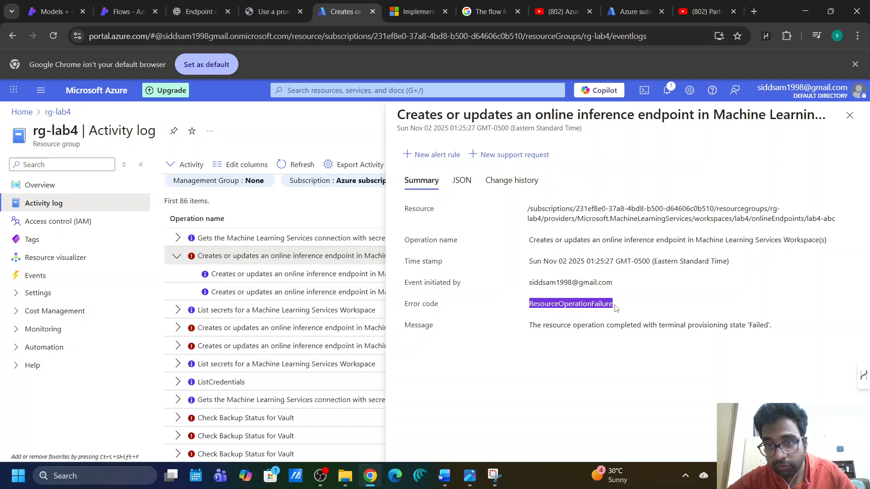
View the operation's JSON and examine the error messages in the statusMessage property.
click(462, 180)
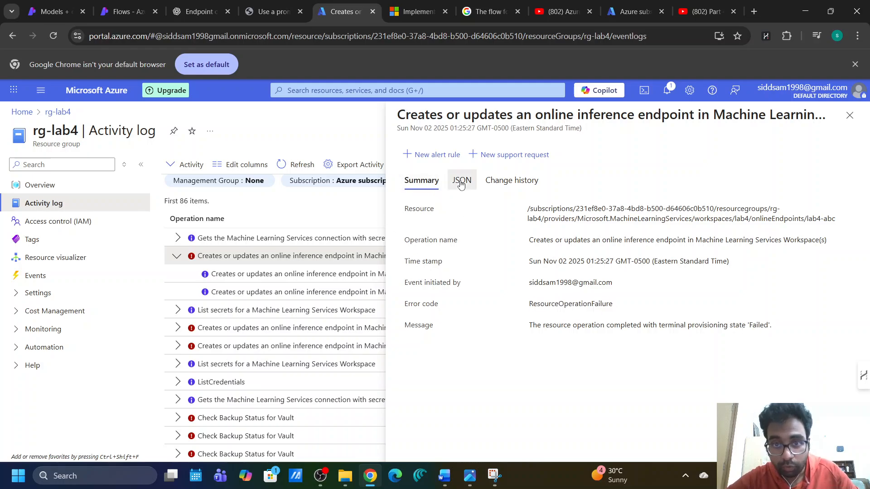
scroll(495, 380, down, 3)
scroll(495, 381, down, 15)
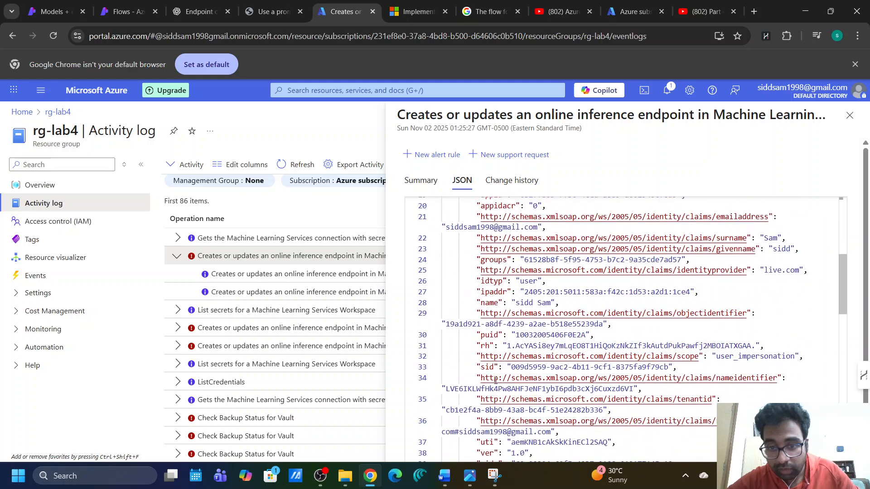
scroll(495, 381, down, 1)
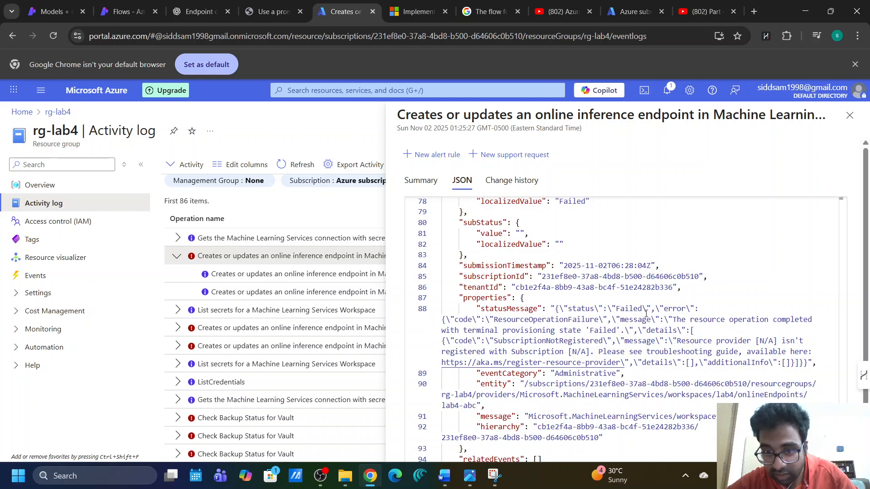
drag(612, 309, 578, 328)
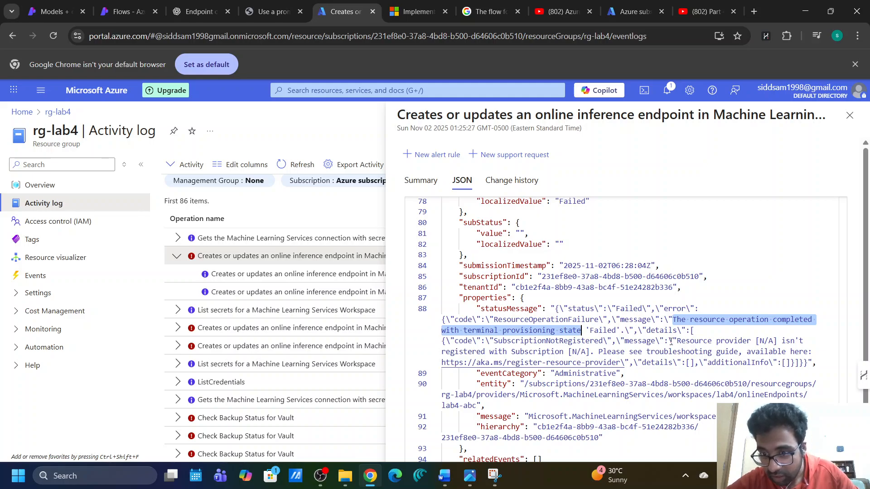
drag(675, 341, 594, 349)
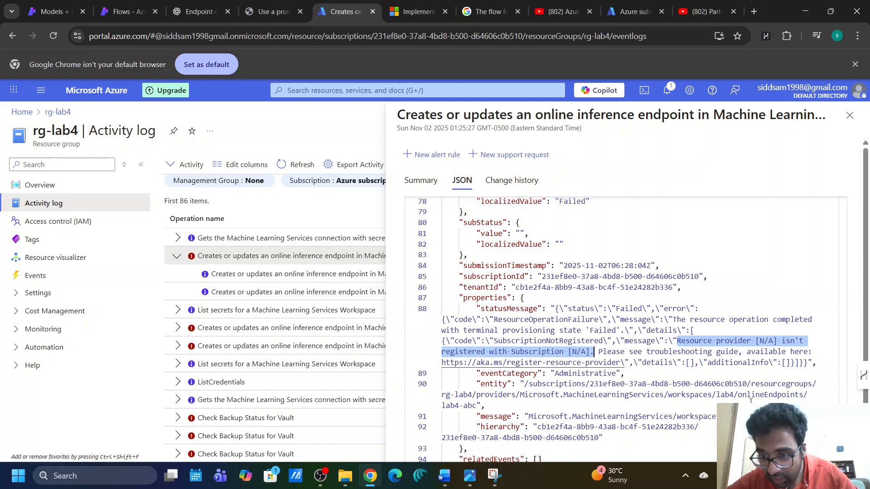
Highlight the Microsoft.MachineLearningServices provider in the JSON's entity path, and close the operation details.
drag(520, 395, 660, 395)
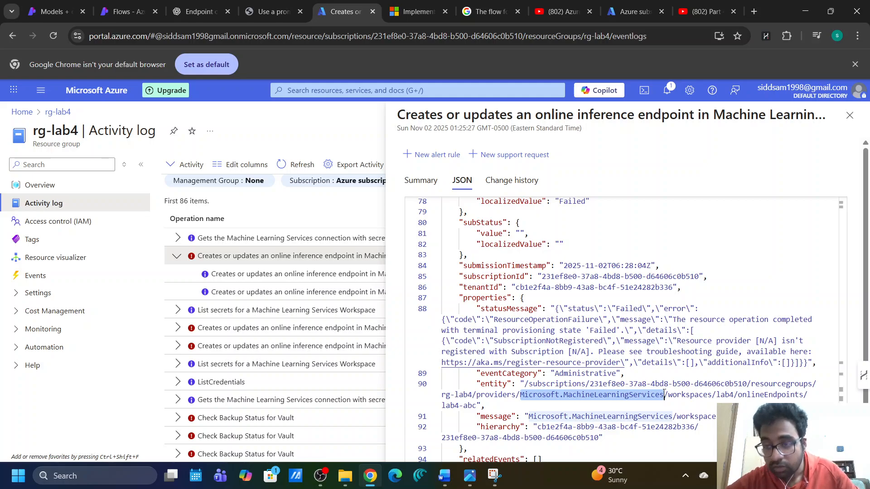
click(664, 394)
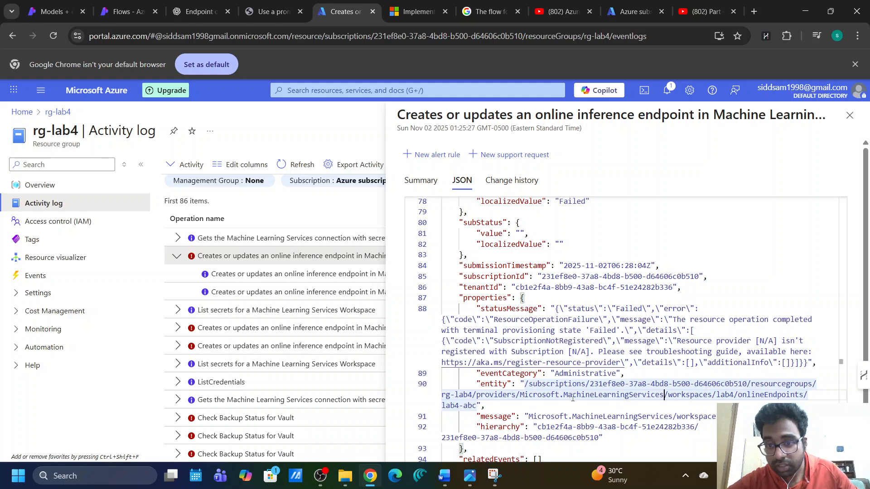
drag(520, 395, 665, 394)
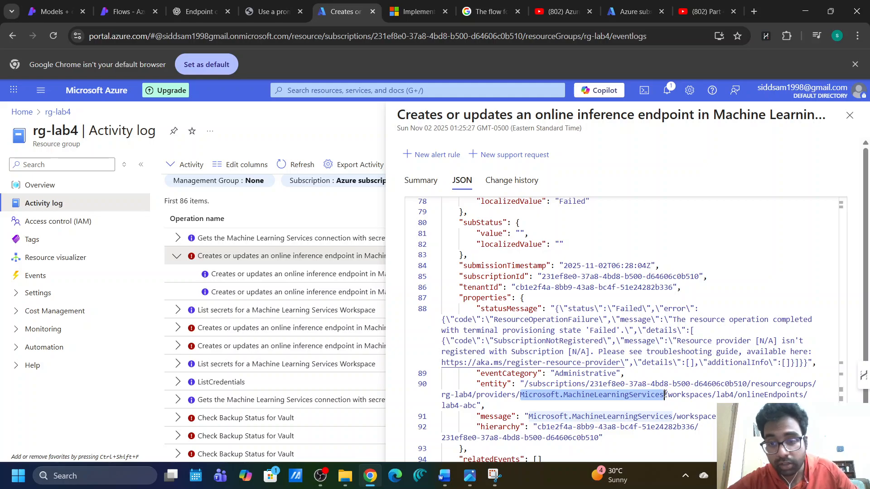
click(849, 116)
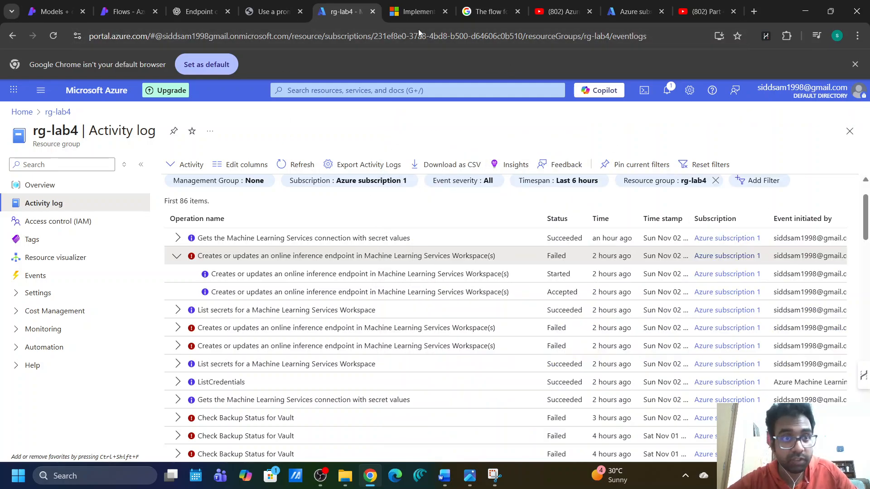
Switch to the subscription's Resource providers page, check the Microsoft.MachineLearningServices entry and clear the name filter.
click(620, 12)
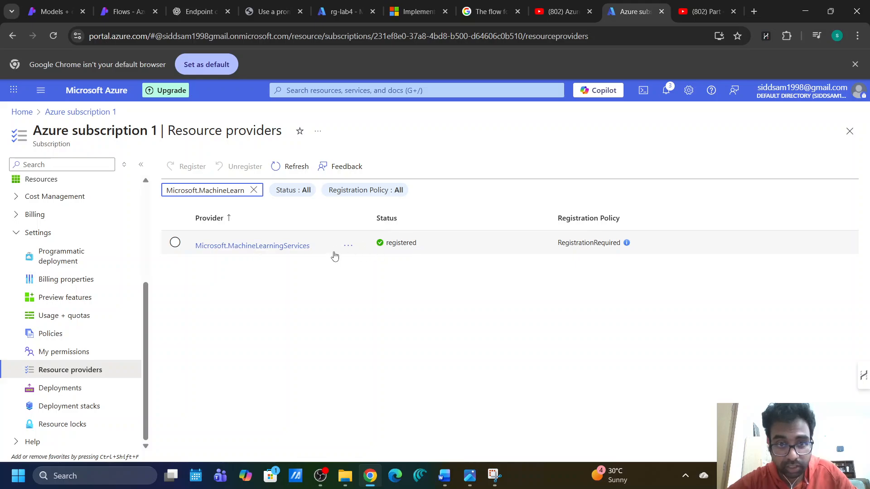
click(347, 247)
click(348, 248)
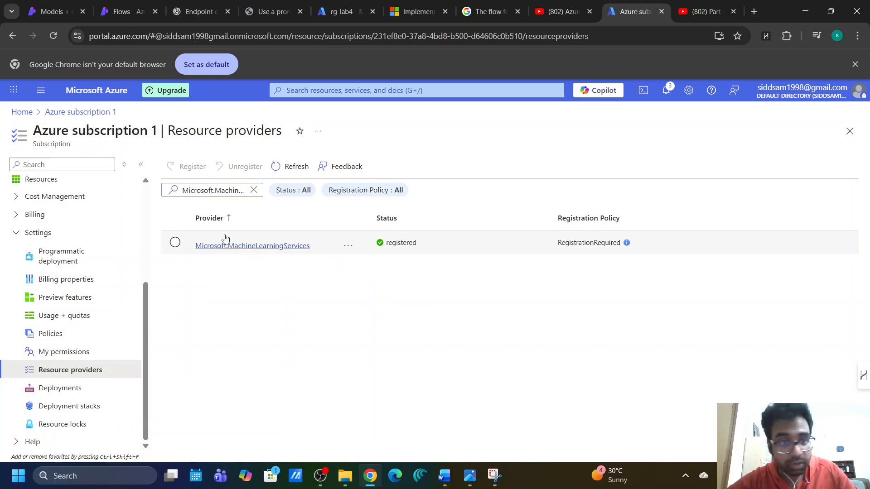
click(235, 190)
click(253, 191)
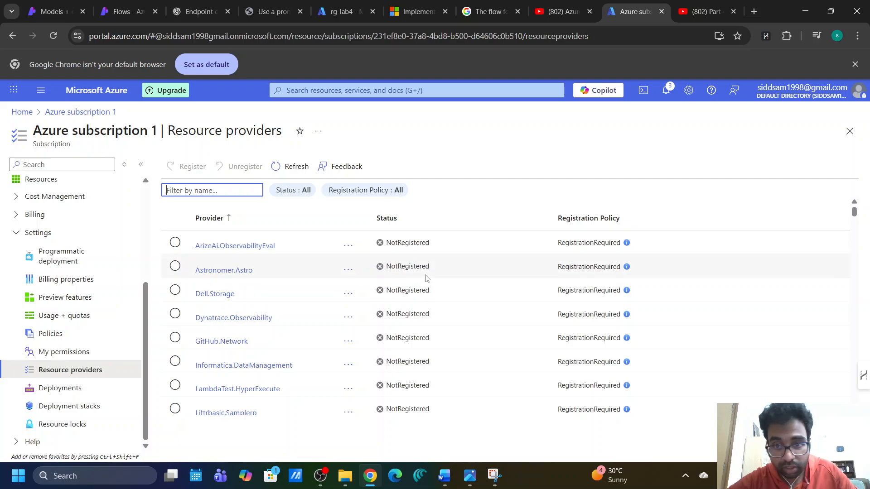
Check the registration actions available for the Astronomer.Astro provider, dismiss them and browse the unfiltered provider list.
click(347, 270)
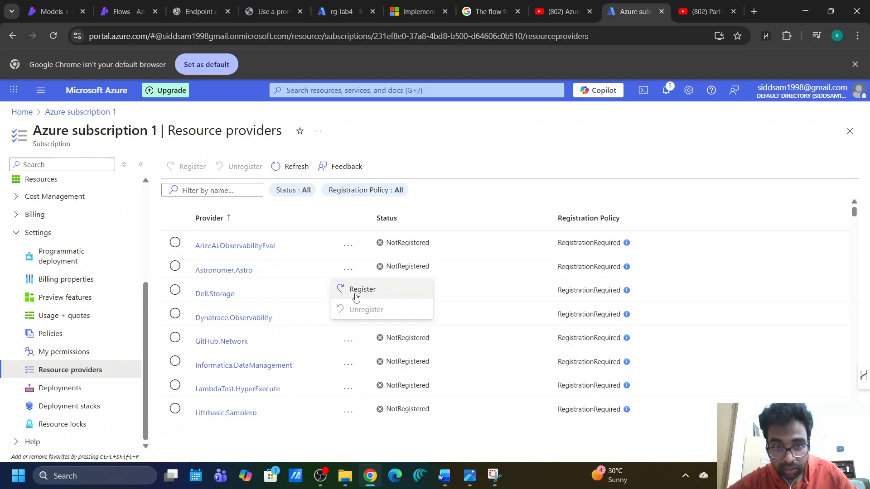
click(349, 272)
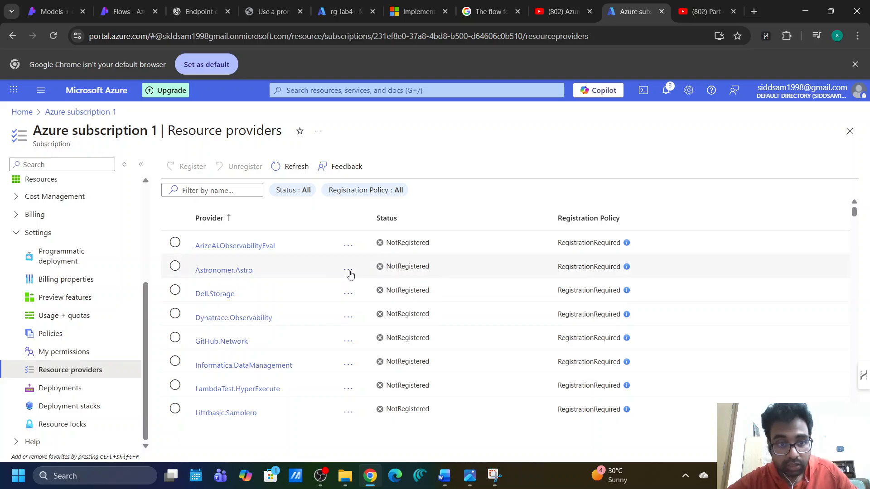
click(224, 192)
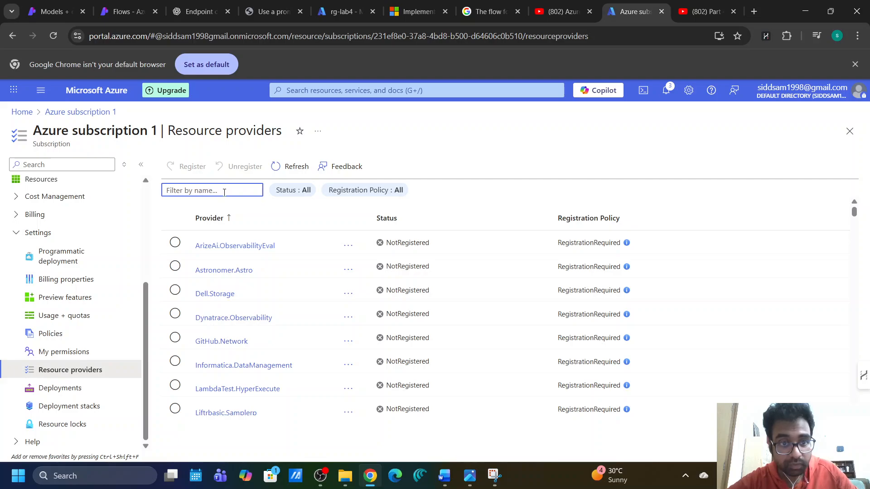
scroll(334, 359, down, 10)
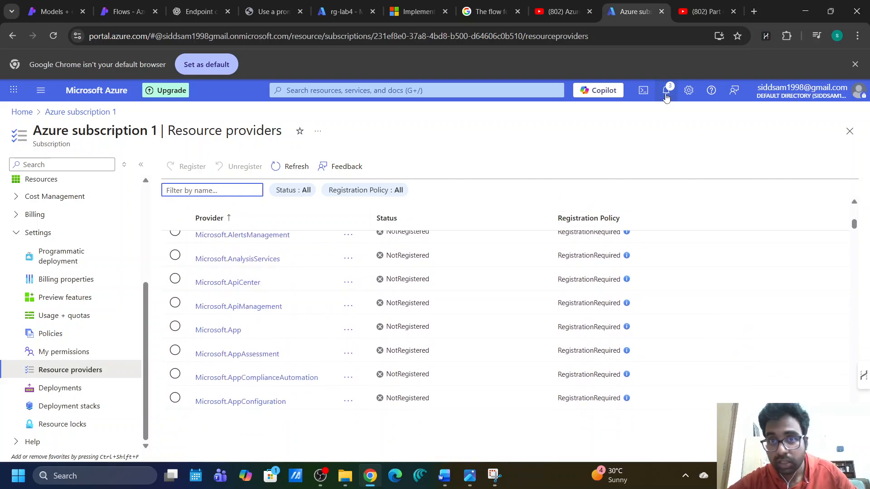
scroll(207, 286, up, 5)
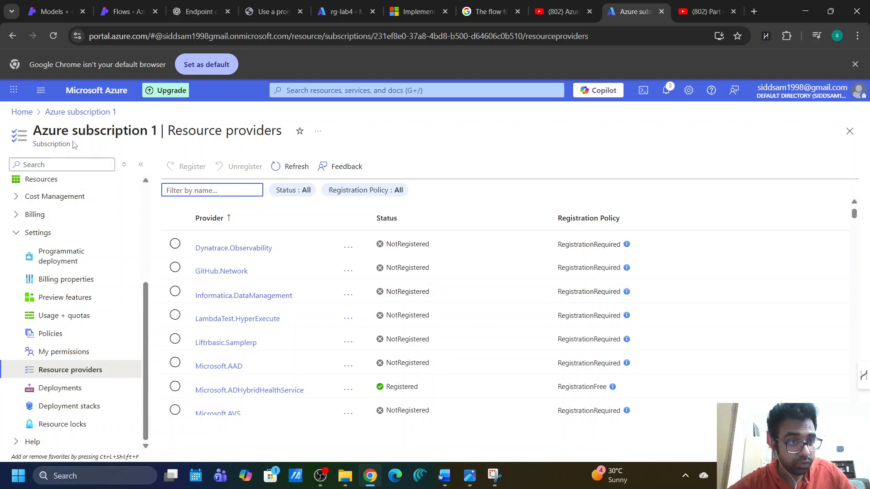
Collapse and re-expand the subscription's Settings group to locate Resource providers, and activate the provider name filter.
click(51, 111)
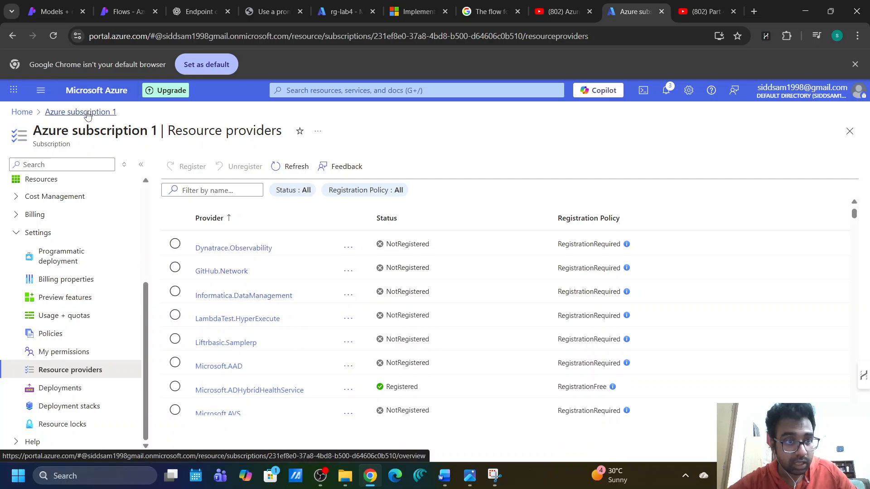
click(14, 232)
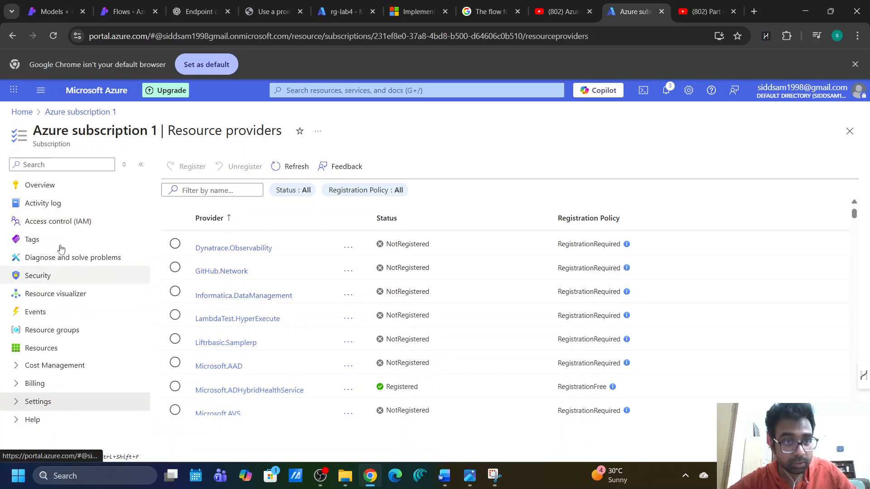
click(14, 402)
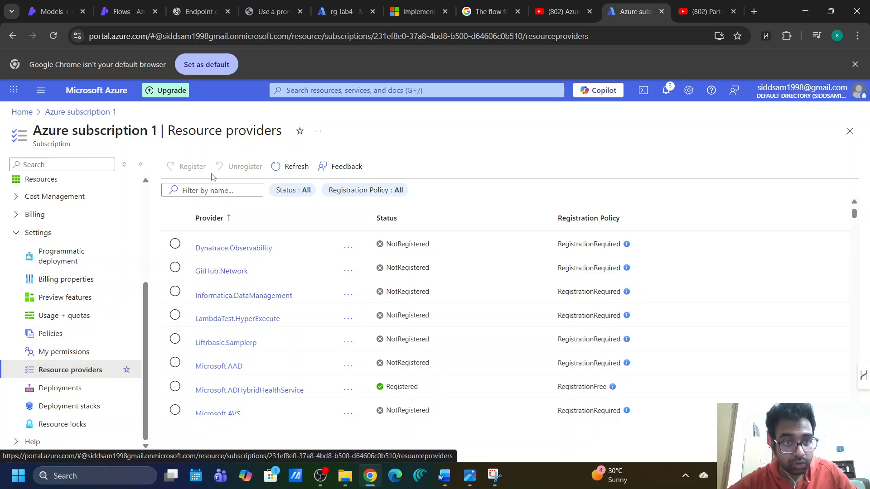
click(218, 189)
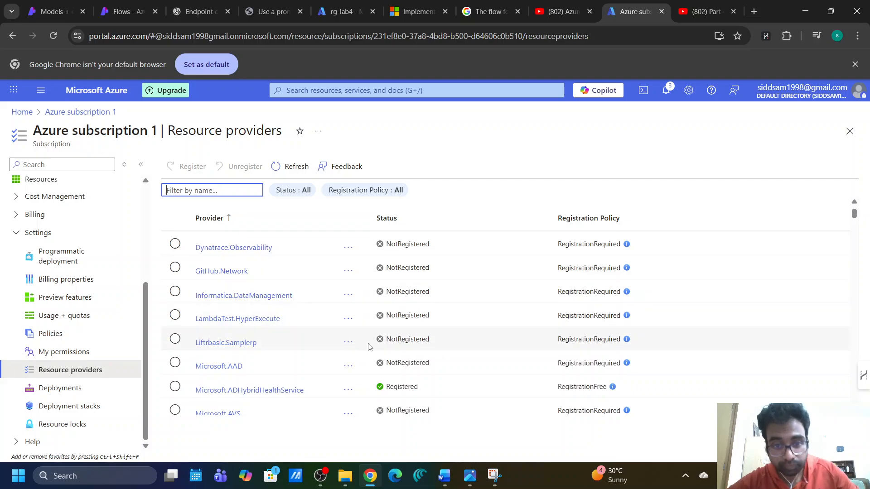
Examine the registration statuses in the unfiltered resource provider list, including Microsoft.CognitiveServices and the container providers.
scroll(303, 346, down, 10)
scroll(304, 349, down, 5)
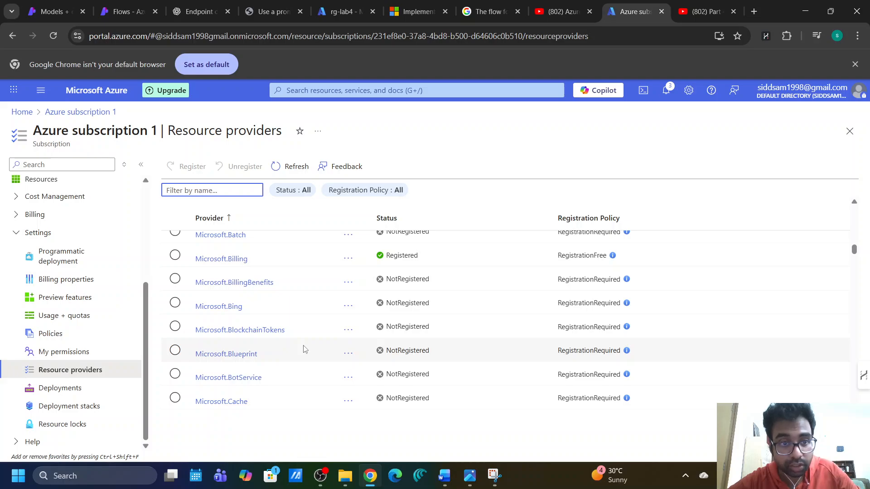
scroll(317, 296, down, 6)
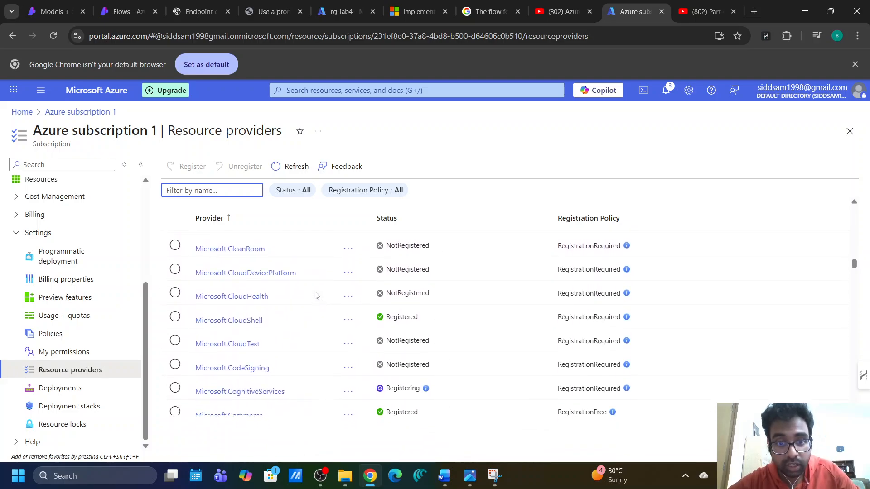
scroll(259, 322, down, 2)
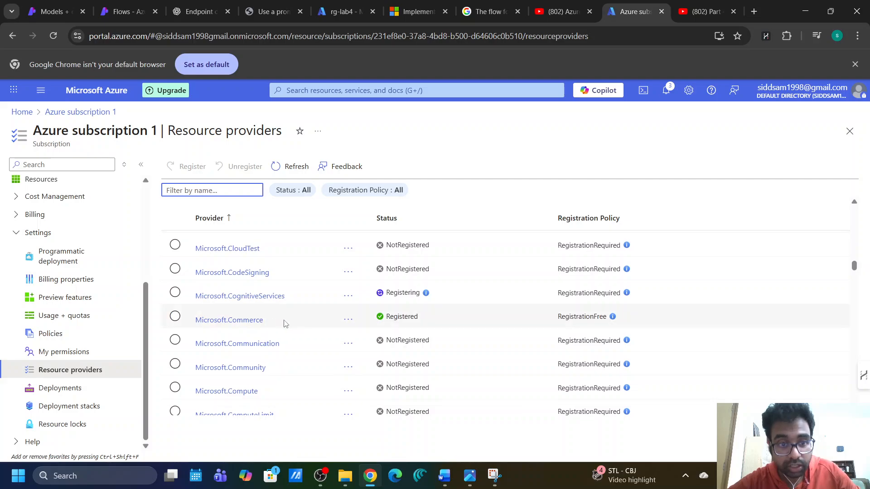
scroll(285, 324, down, 5)
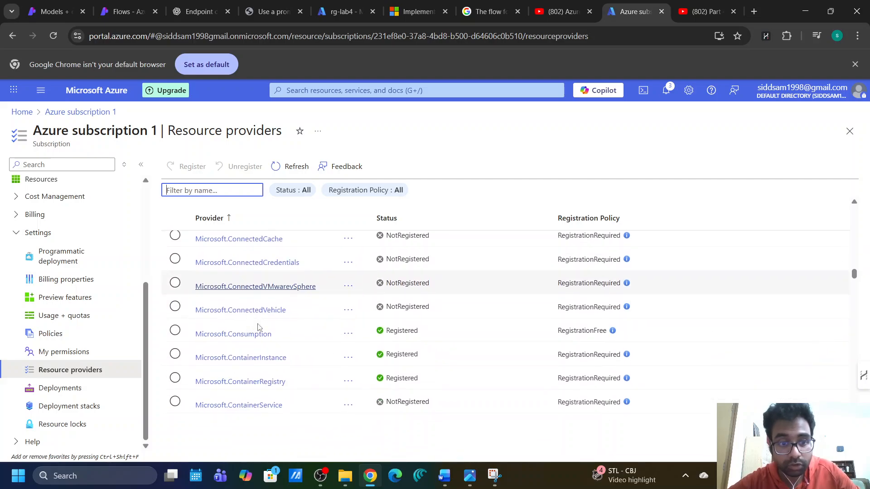
scroll(248, 353, down, 5)
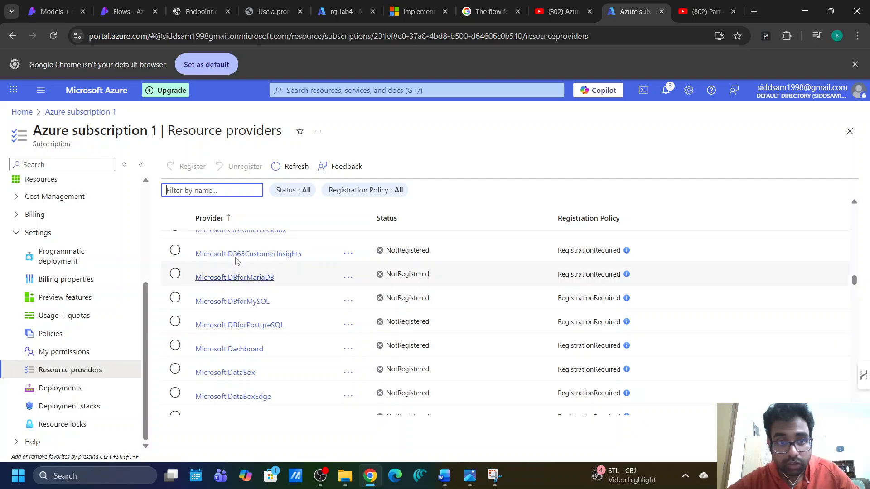
Filter the resource providers by "Mac" to check the Microsoft.MachineLearningServices registration, and clear the name filter.
text(Mac)
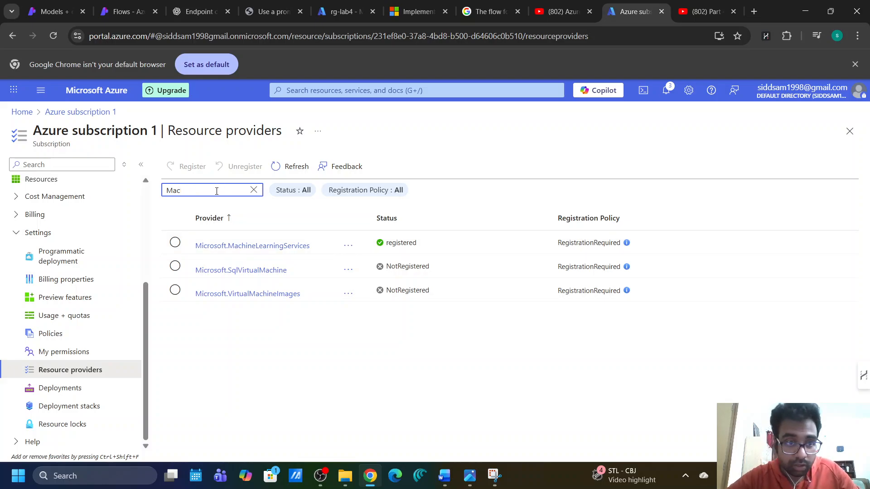
key(BackSpace)
key(BackSpace)
key(BackSpace)
click(561, 156)
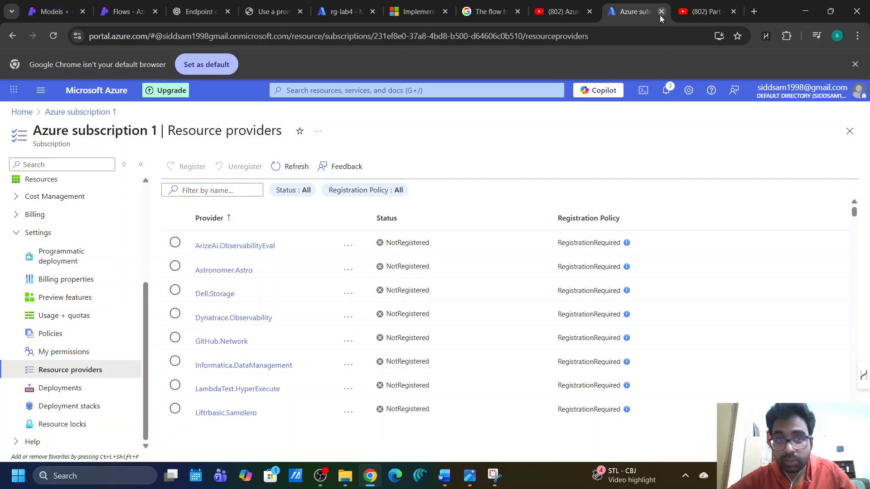
Switch to the Azure AI Foundry Flows page, close its notifications and check the project's model deployments.
click(126, 11)
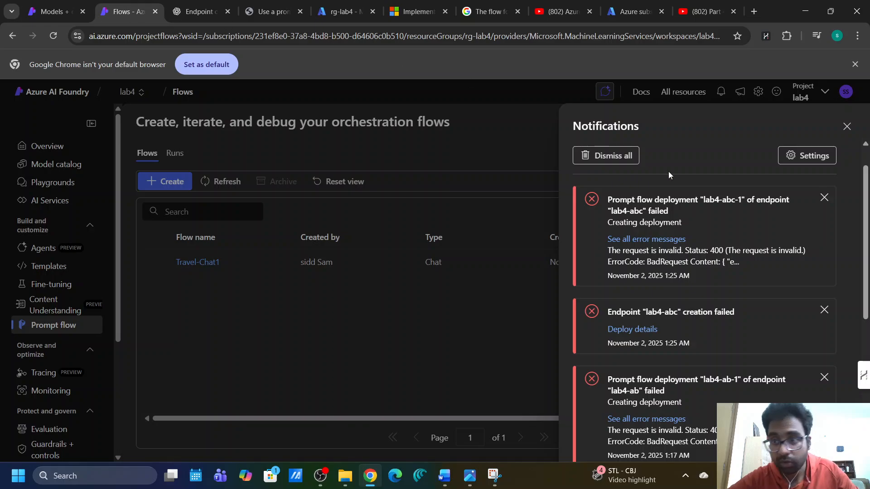
click(847, 125)
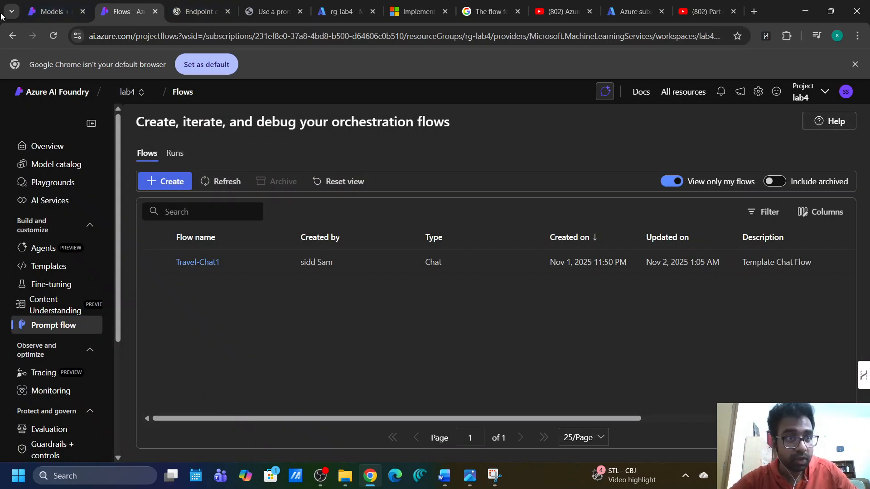
click(47, 7)
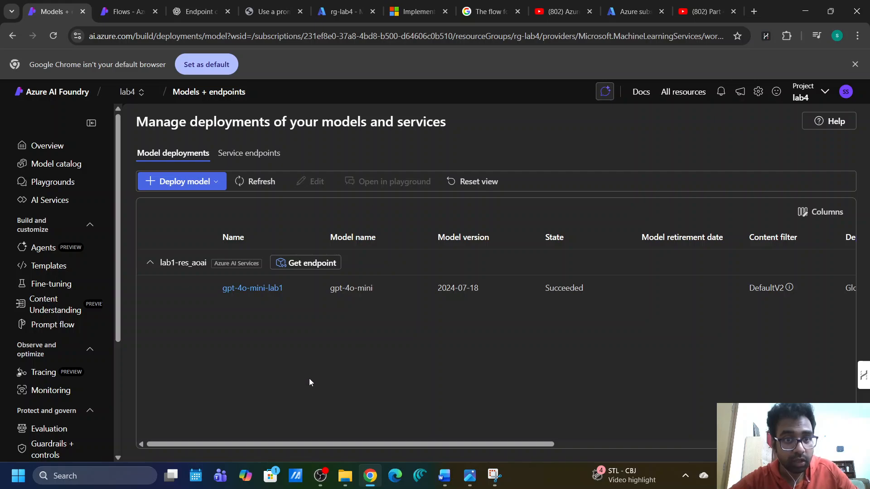
Return to the Flows page, open the Travel-Chat1 flow and start its compute session.
click(129, 12)
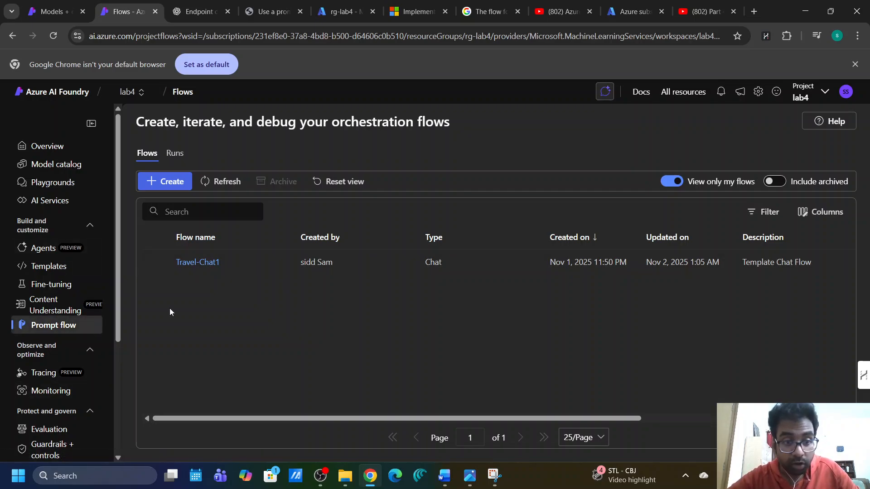
click(192, 263)
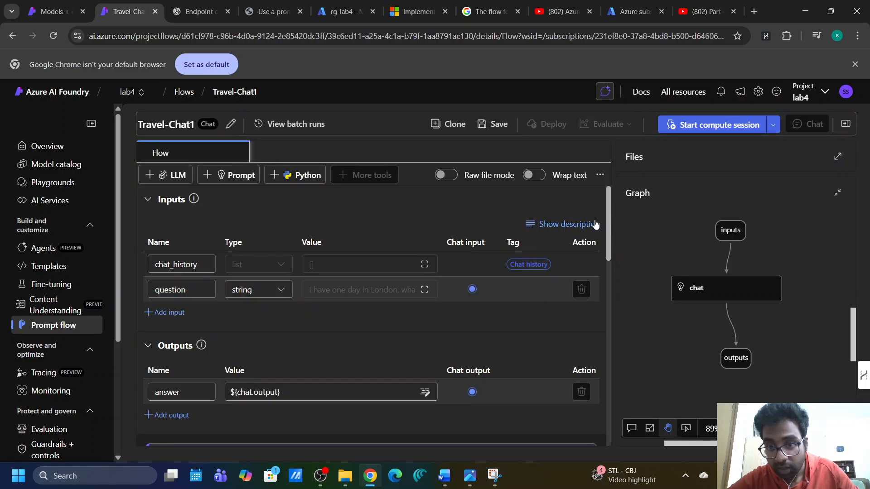
mouse_move(607, 211)
mouse_down()
mouse_move(607, 411)
mouse_move(610, 207)
mouse_up()
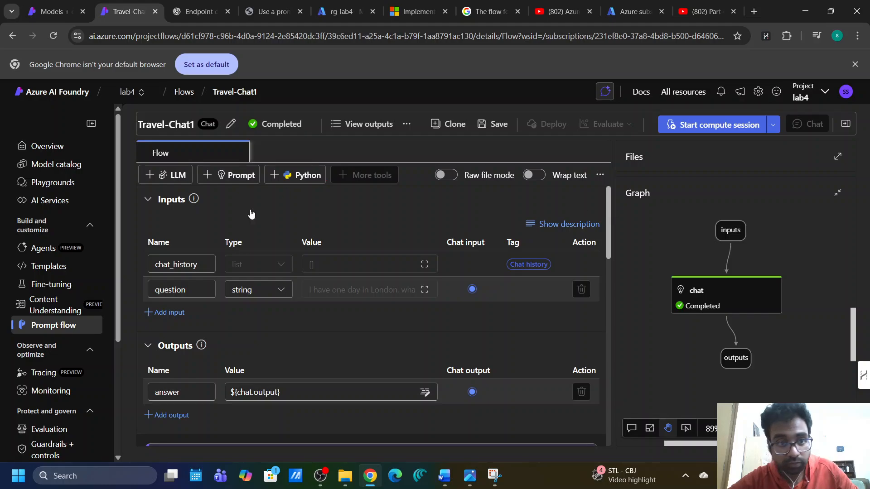
click(699, 132)
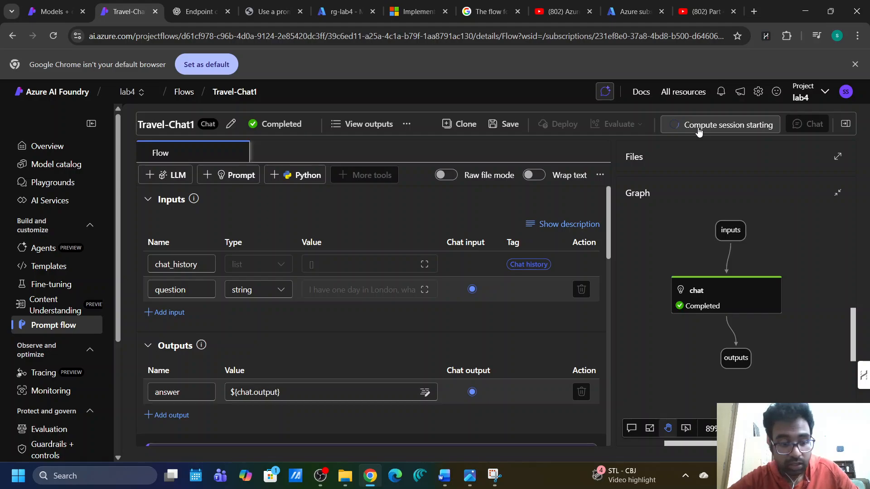